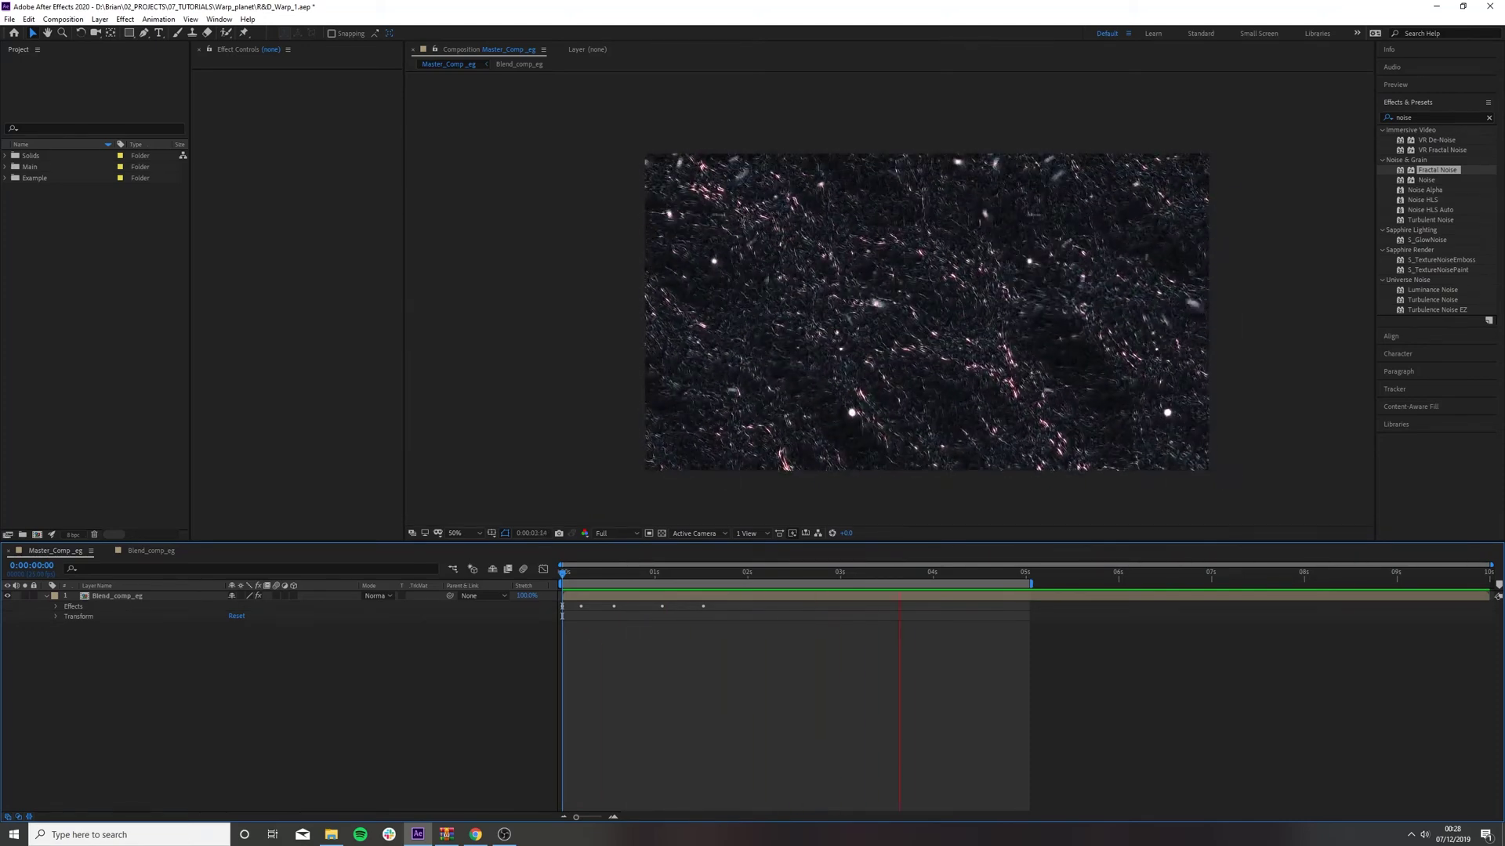
# - Create a new composition named Blend_comp with the HDTV 1080 25 preset and a 10-second duration
pyautogui.press('space')
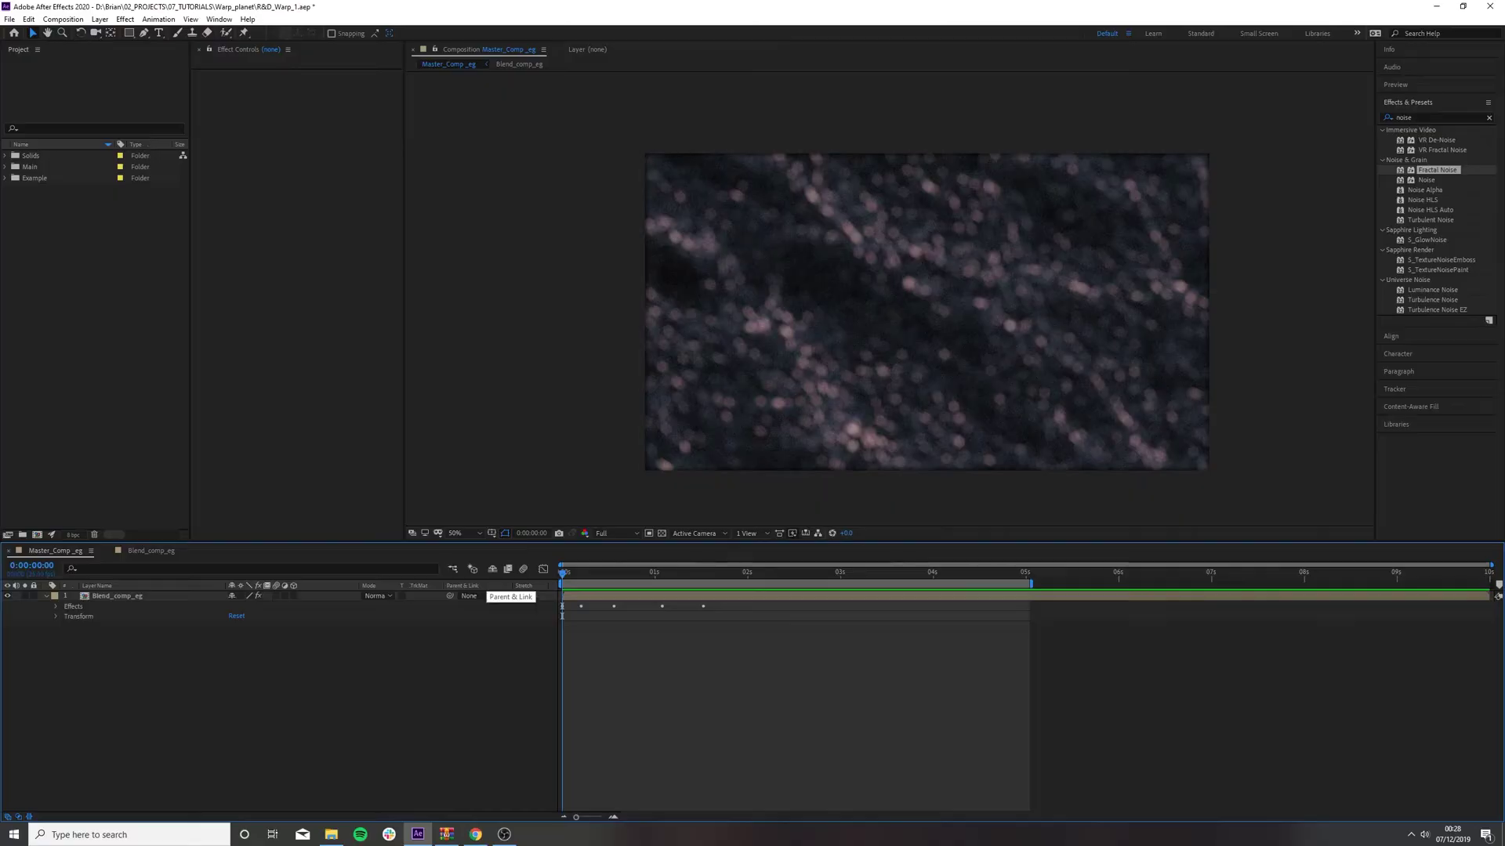
pyautogui.hotkey('ctrl', 'n')
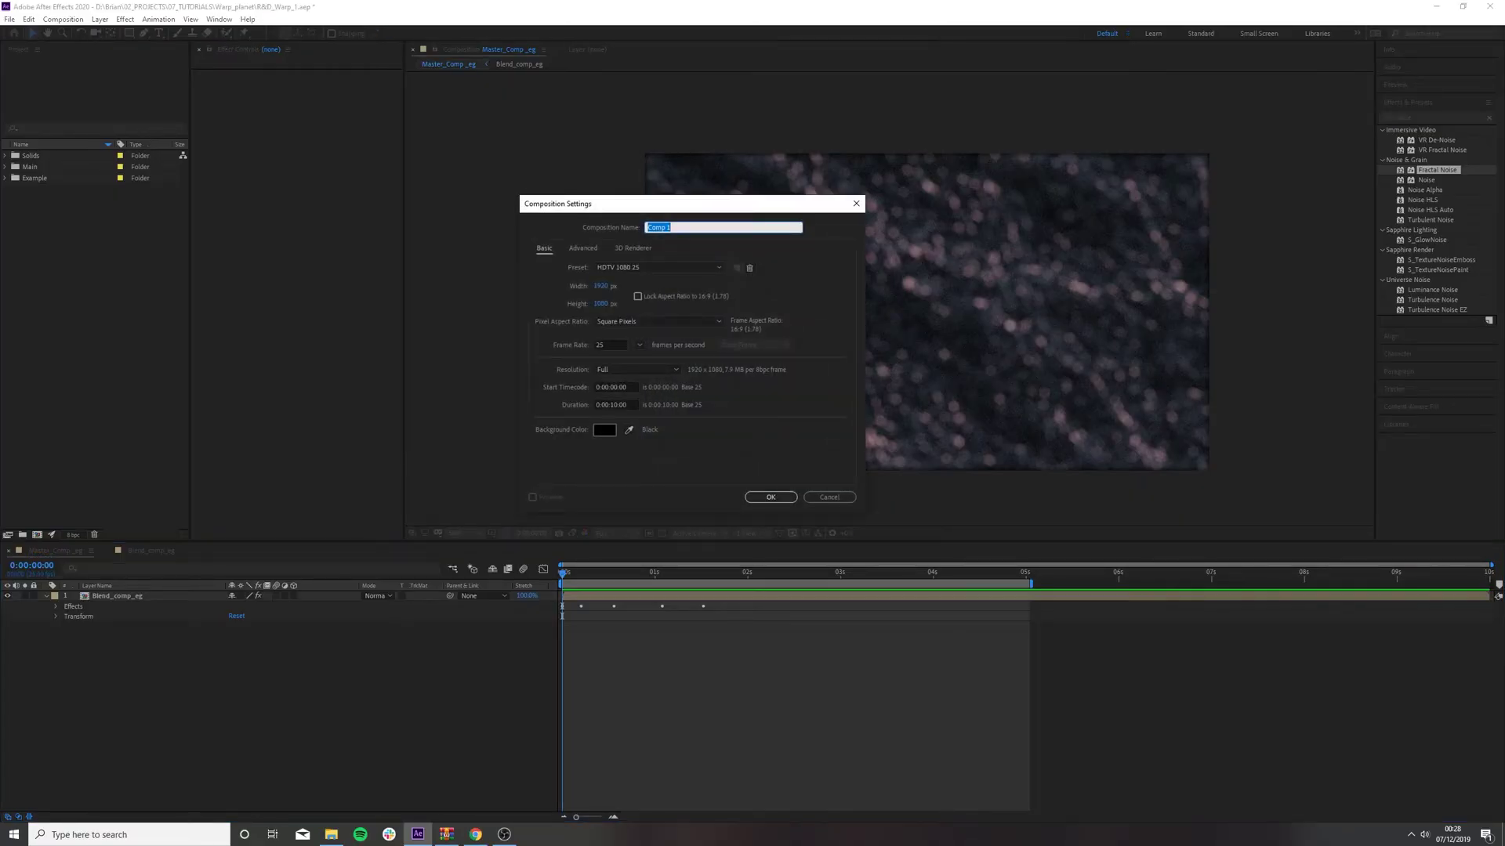
pyautogui.write('Blend_com')
pyautogui.press('Return')
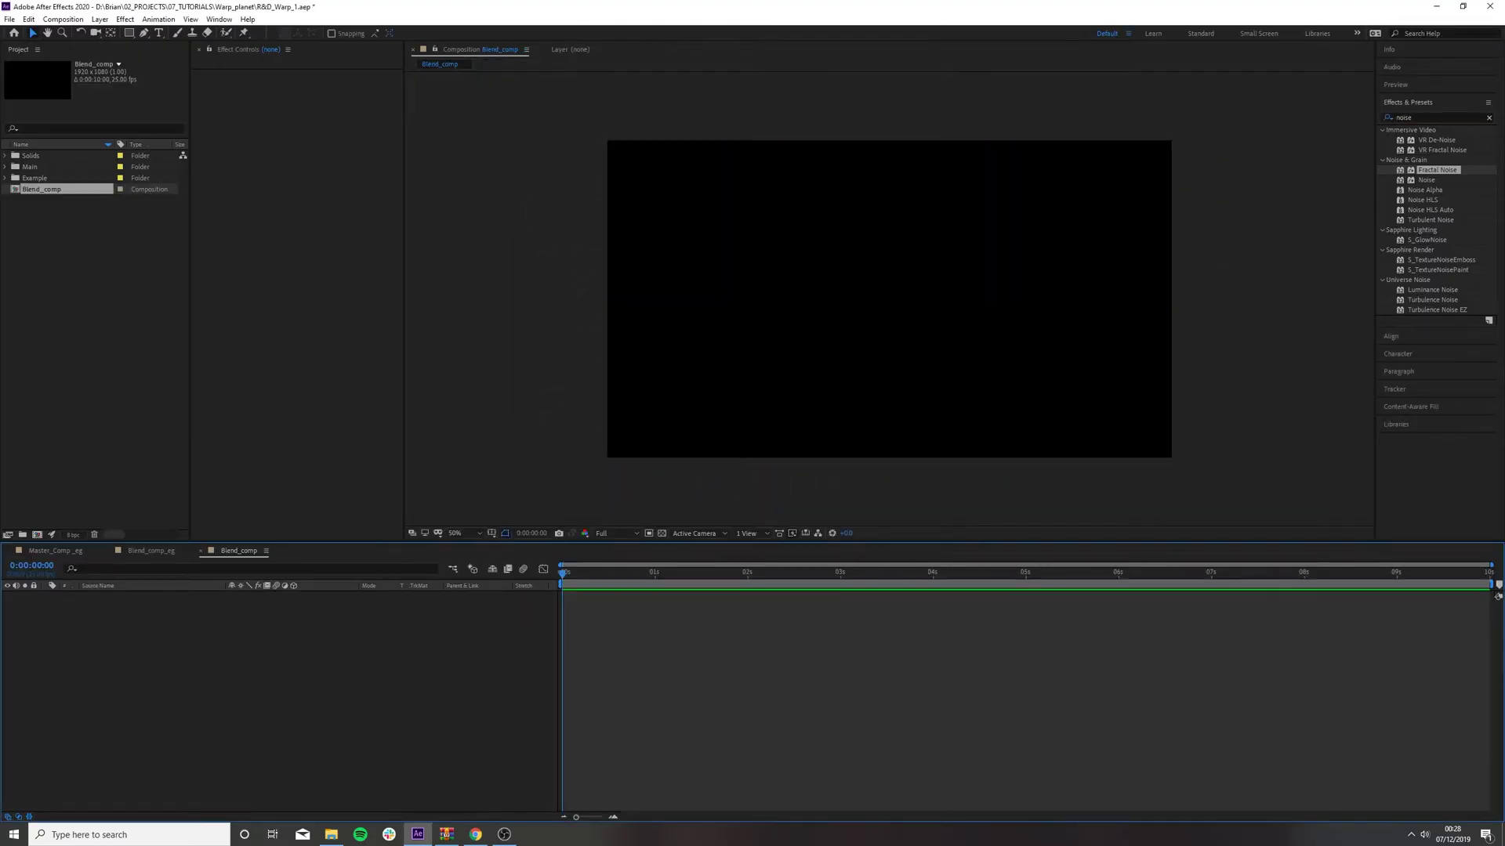
# - Create a Pre_comp subfolder inside the Main folder and move Blend_comp into it
pyautogui.moveTo(40, 189); pyautogui.dragTo(29, 167)
pyautogui.click(5, 166)
pyautogui.click(30, 166)
pyautogui.hotkey('ctrl', 'alt', 'shift', 'n')
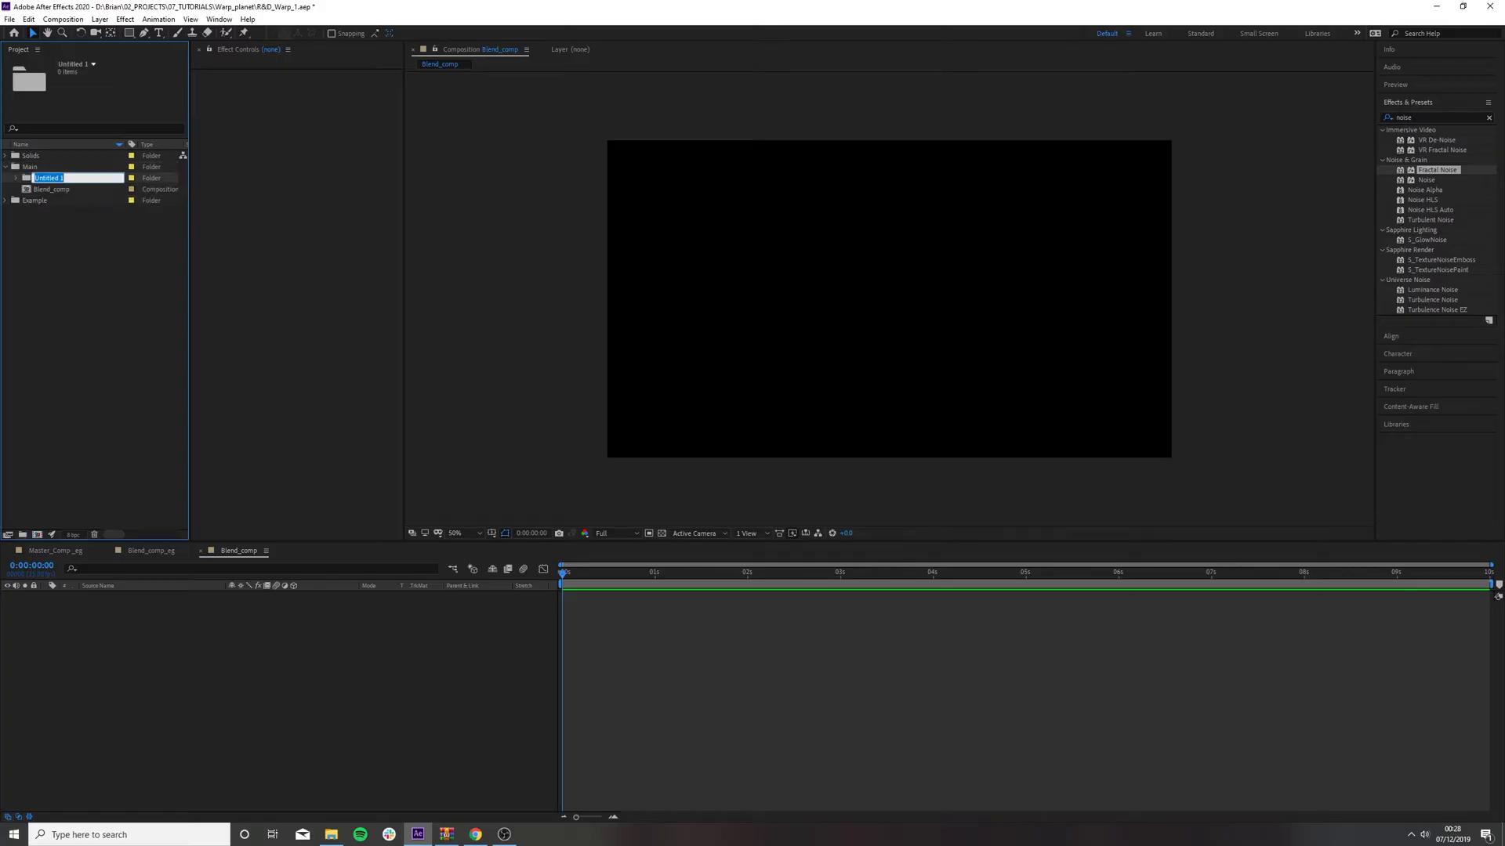
pyautogui.write('Pre_comp')
pyautogui.press('Return')
pyautogui.moveTo(51, 189); pyautogui.dragTo(48, 178)
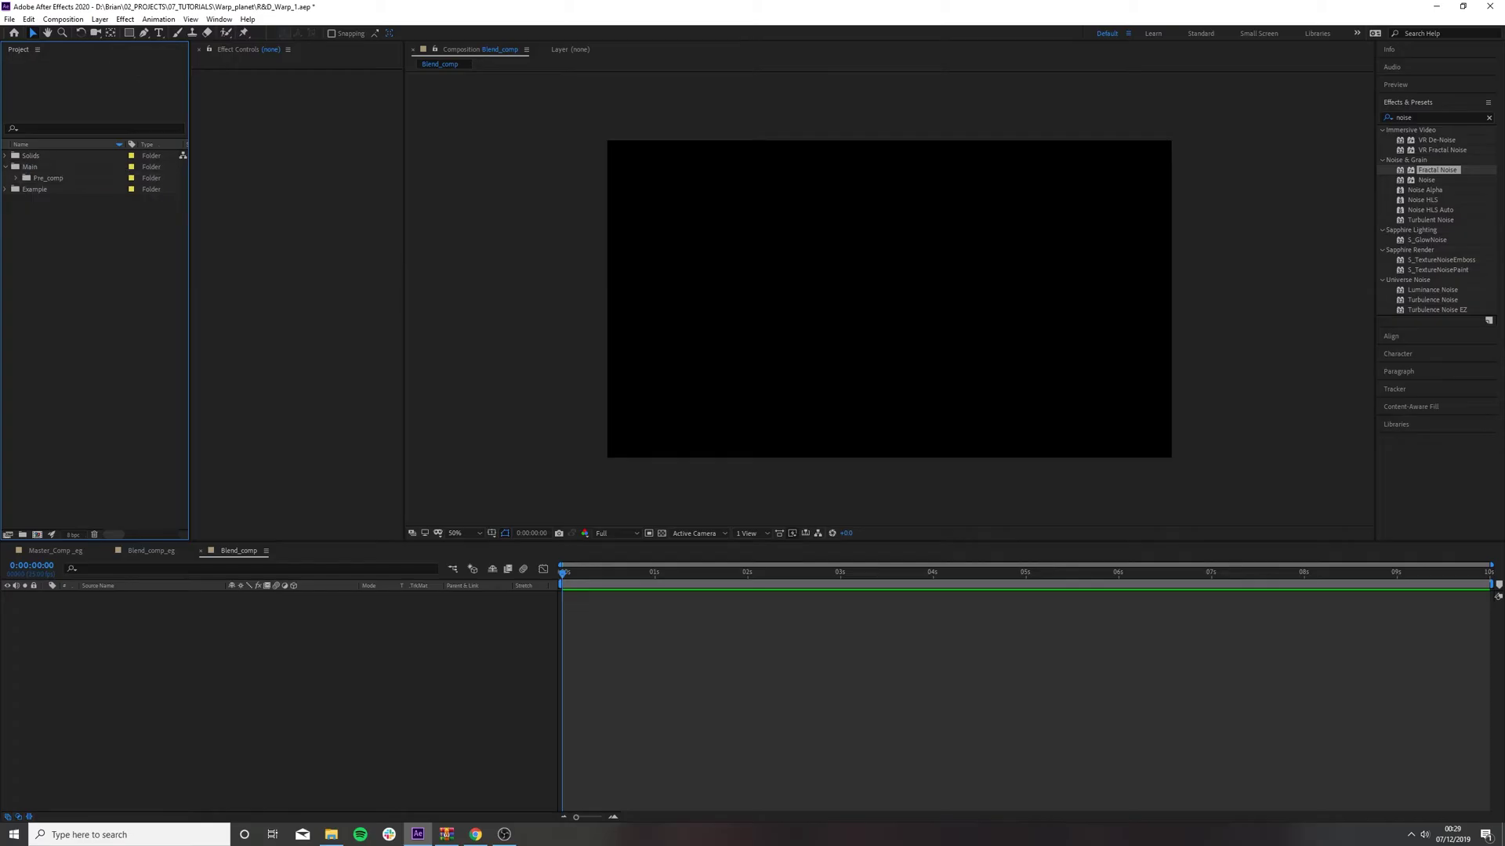
# - Close the other open compositions and add a black composition-sized solid named Base_formation to Blend_comp
pyautogui.click(107, 551)
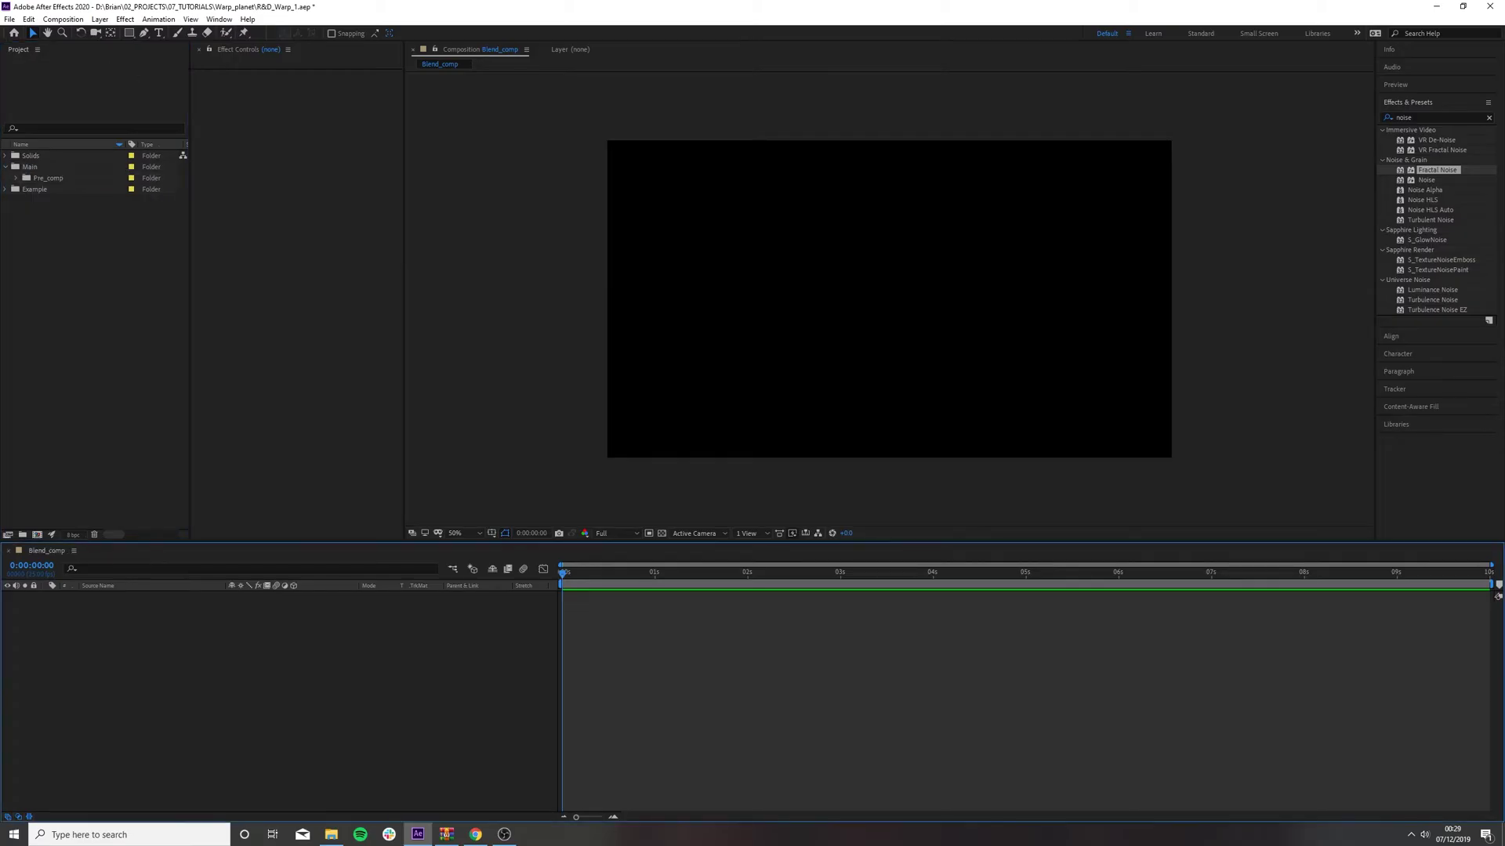
pyautogui.hotkey('ctrl', 'y')
pyautogui.write('Base')
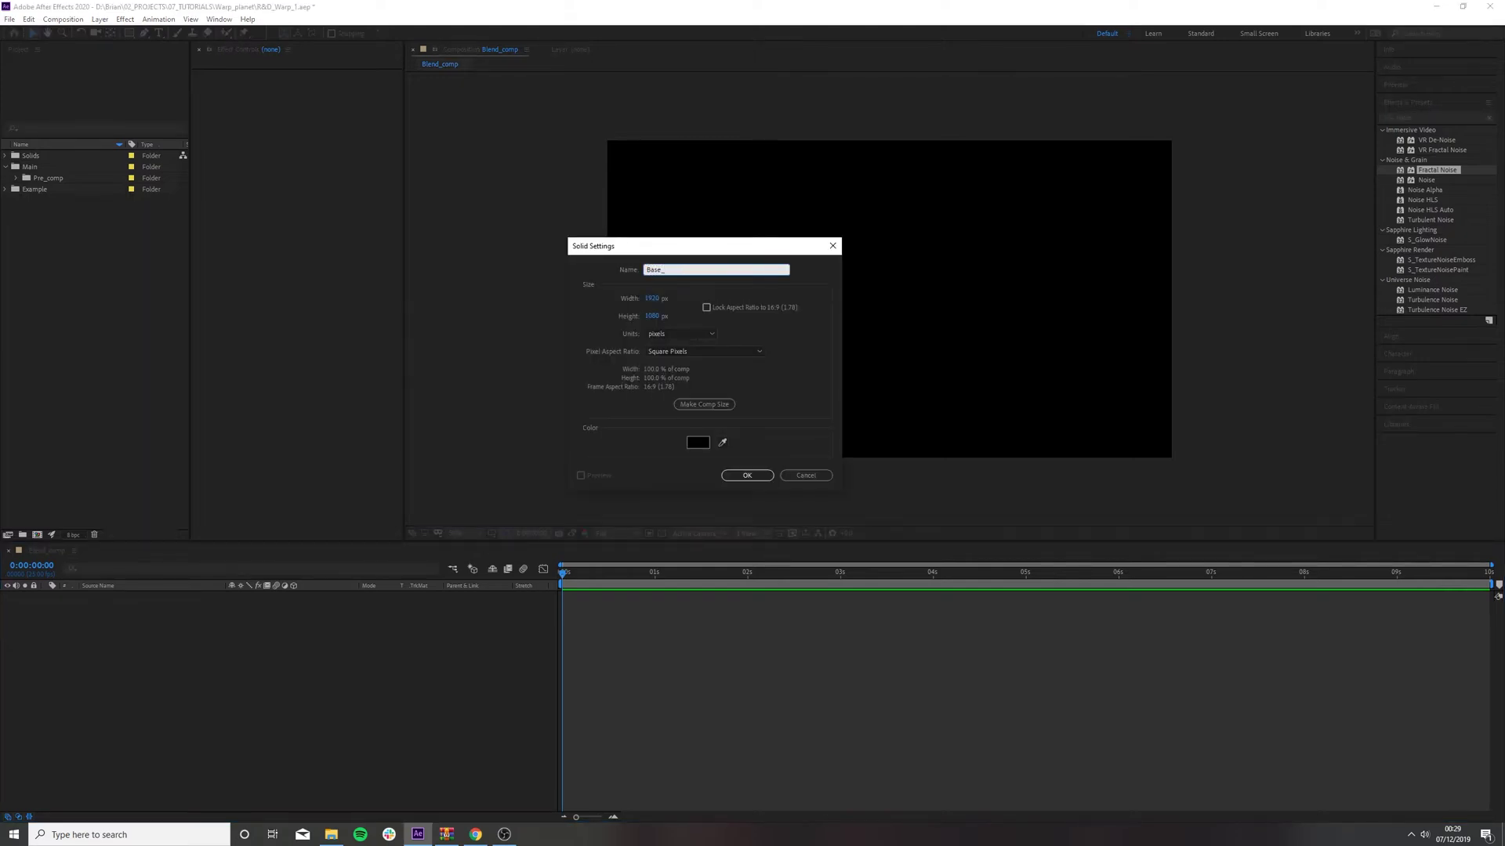
pyautogui.write('_formation')
pyautogui.press('Return')
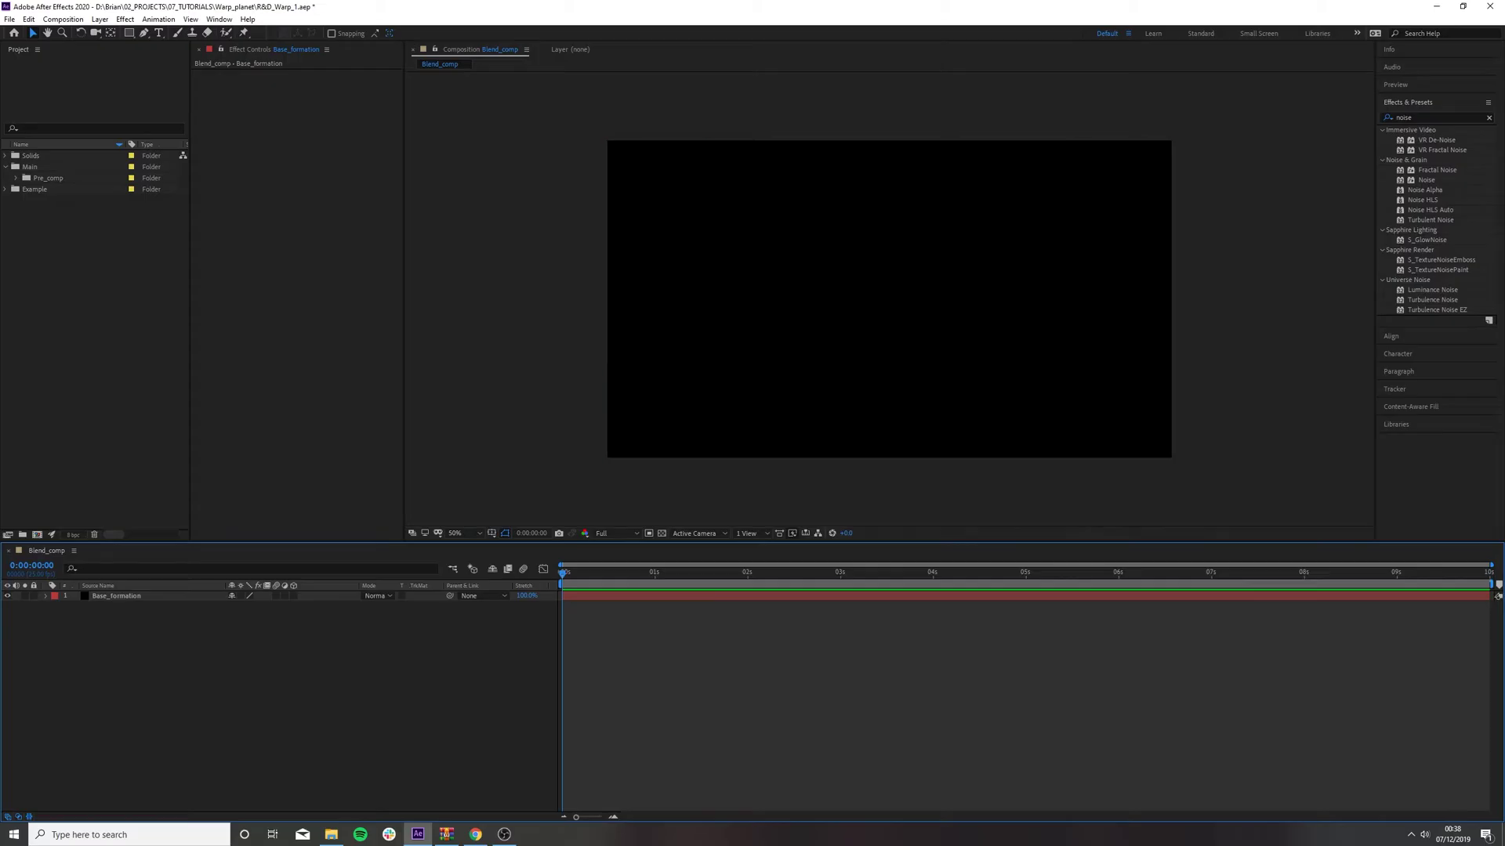
# - Apply Fractal Noise to the Base_formation layer with fractal type Dynamic Progressive and noise type Spline
pyautogui.moveTo(1436, 169); pyautogui.dragTo(837, 265)
pyautogui.click(348, 84)
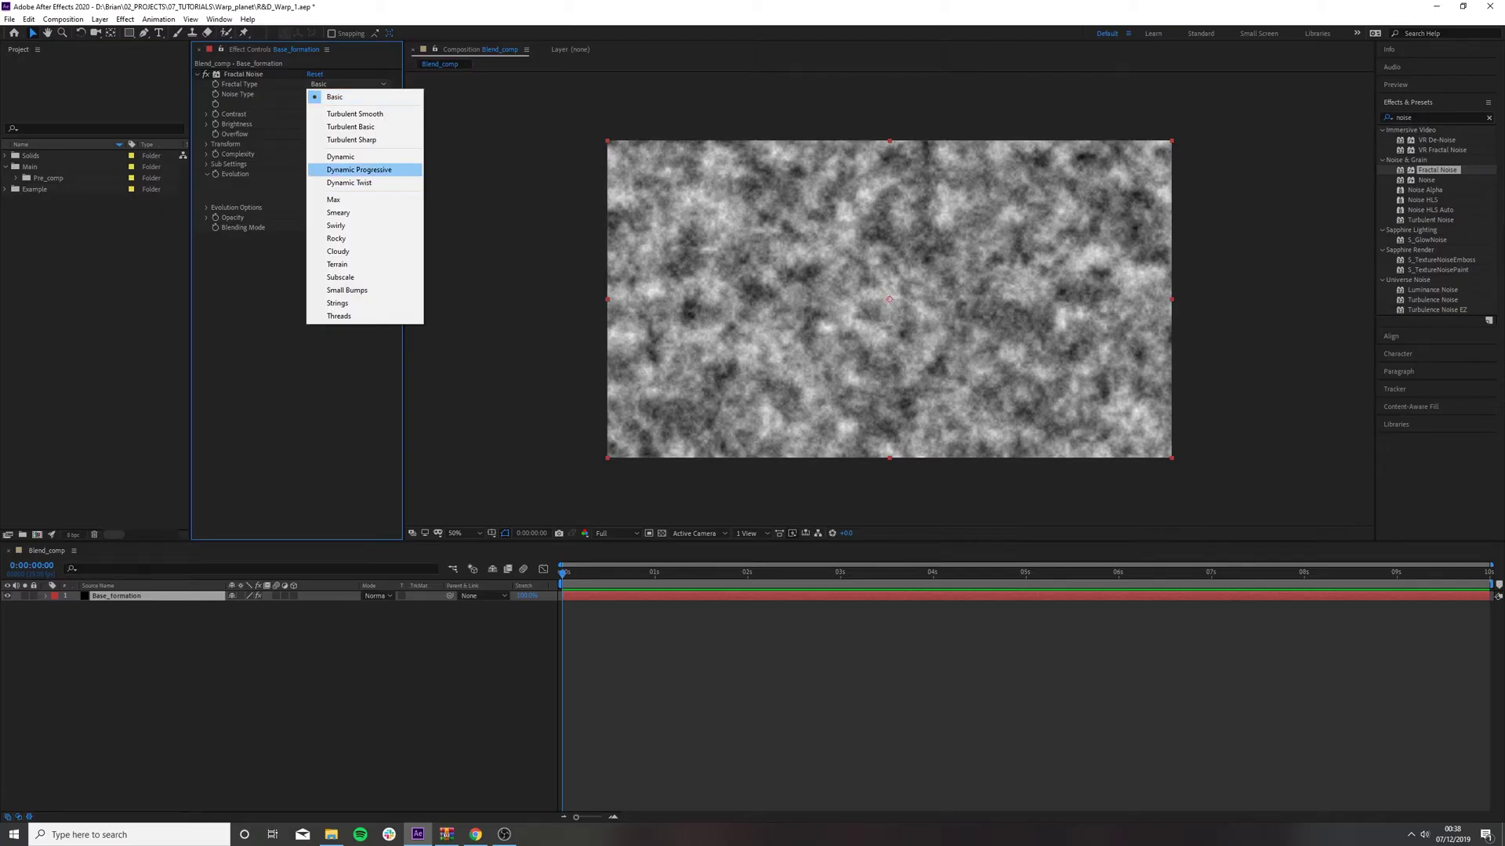
pyautogui.click(359, 170)
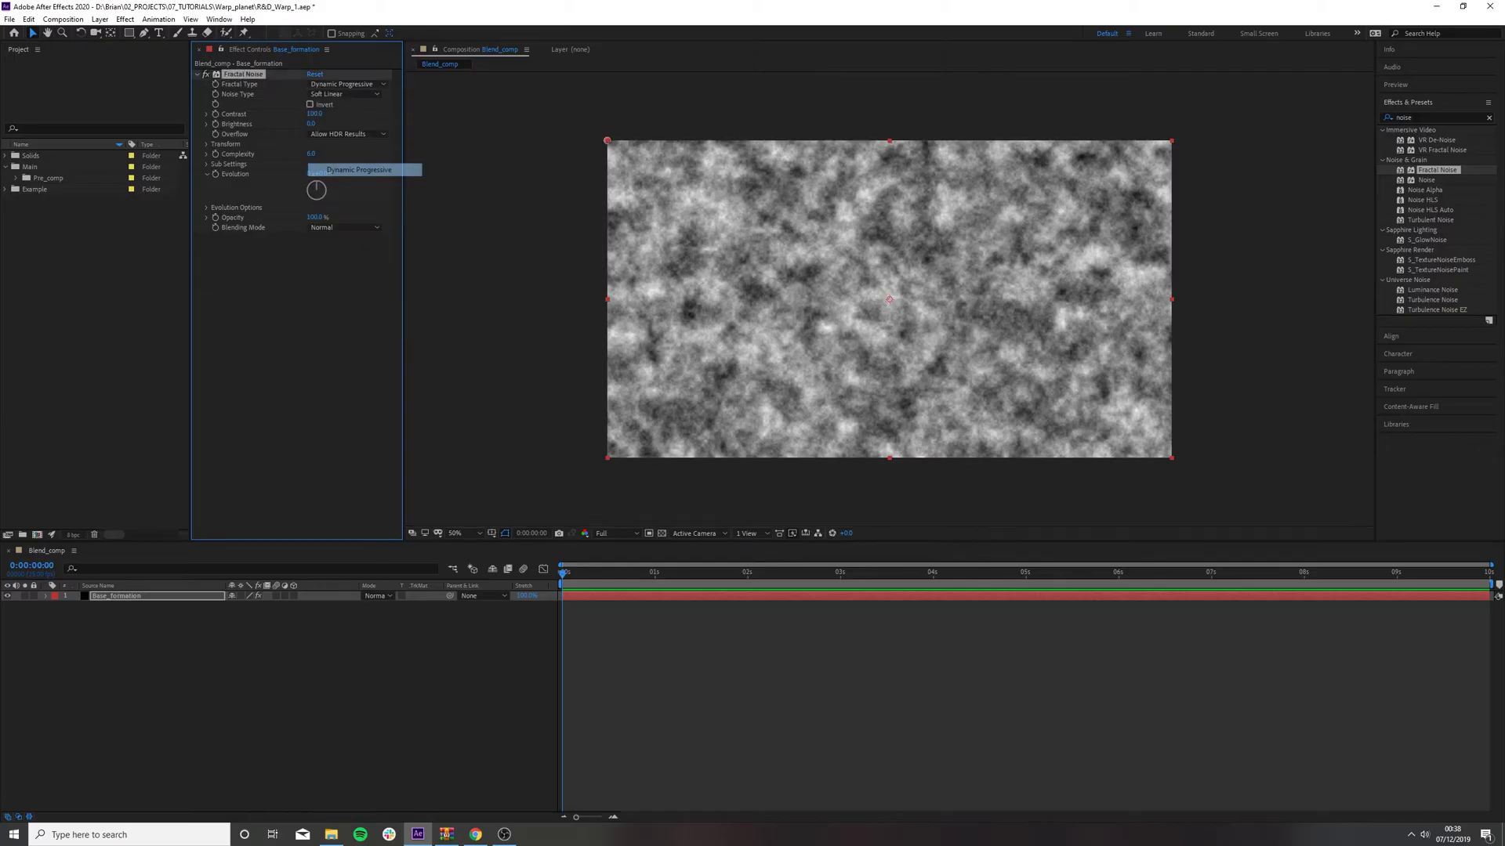
pyautogui.click(345, 94)
pyautogui.click(336, 145)
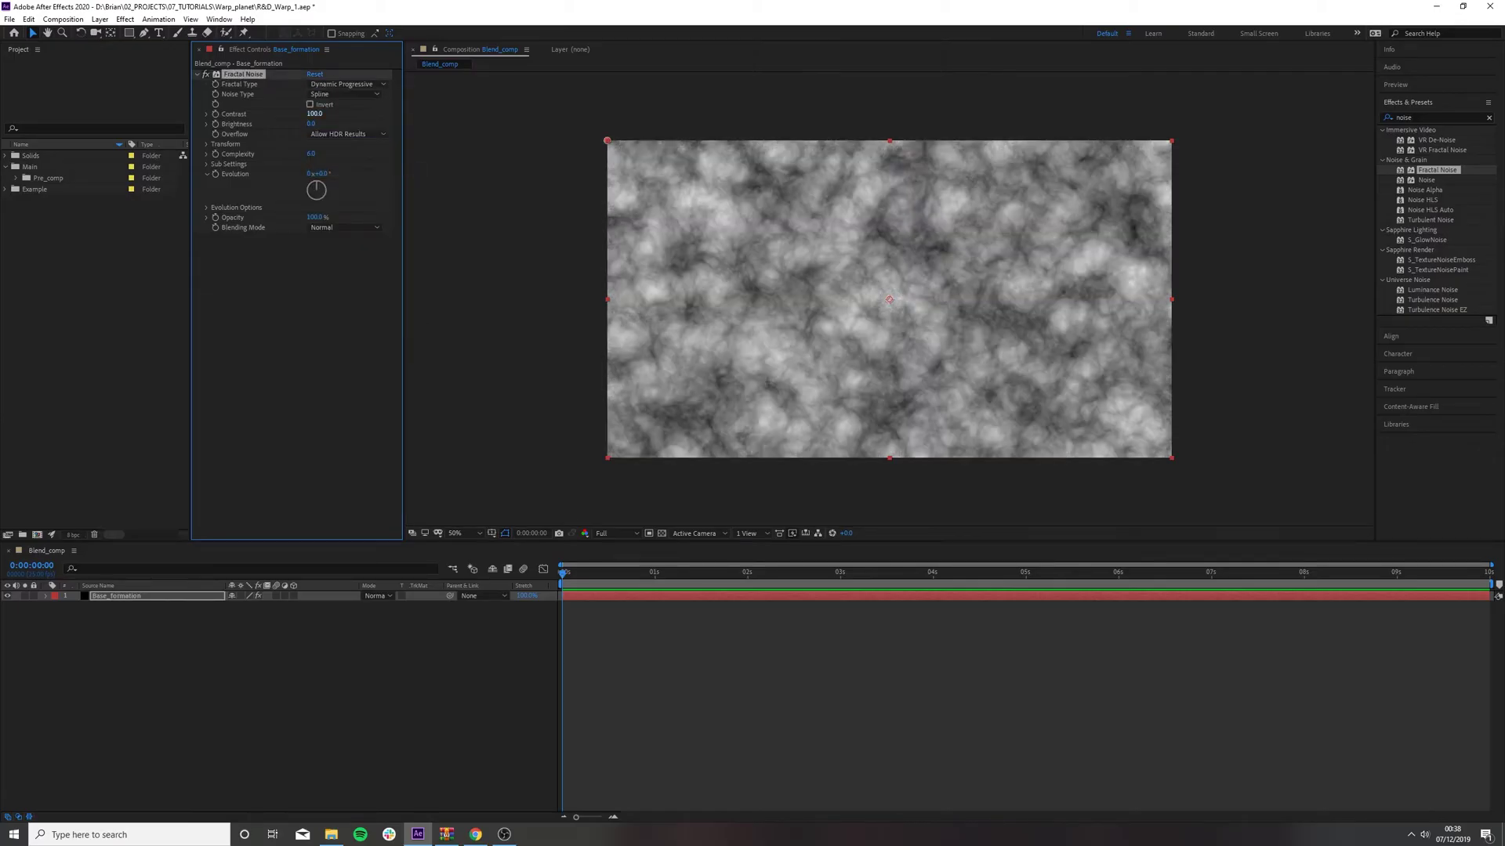
# - Set the Fractal Noise contrast to 165 and its complexity to 14
pyautogui.click(315, 114)
pyautogui.write('165')
pyautogui.press('Tab')
pyautogui.press('Tab')
pyautogui.write('14')
pyautogui.press('Return')
# - Find the Emboss effect in the Stylize category and apply it to Base_formation
pyautogui.click(1434, 116)
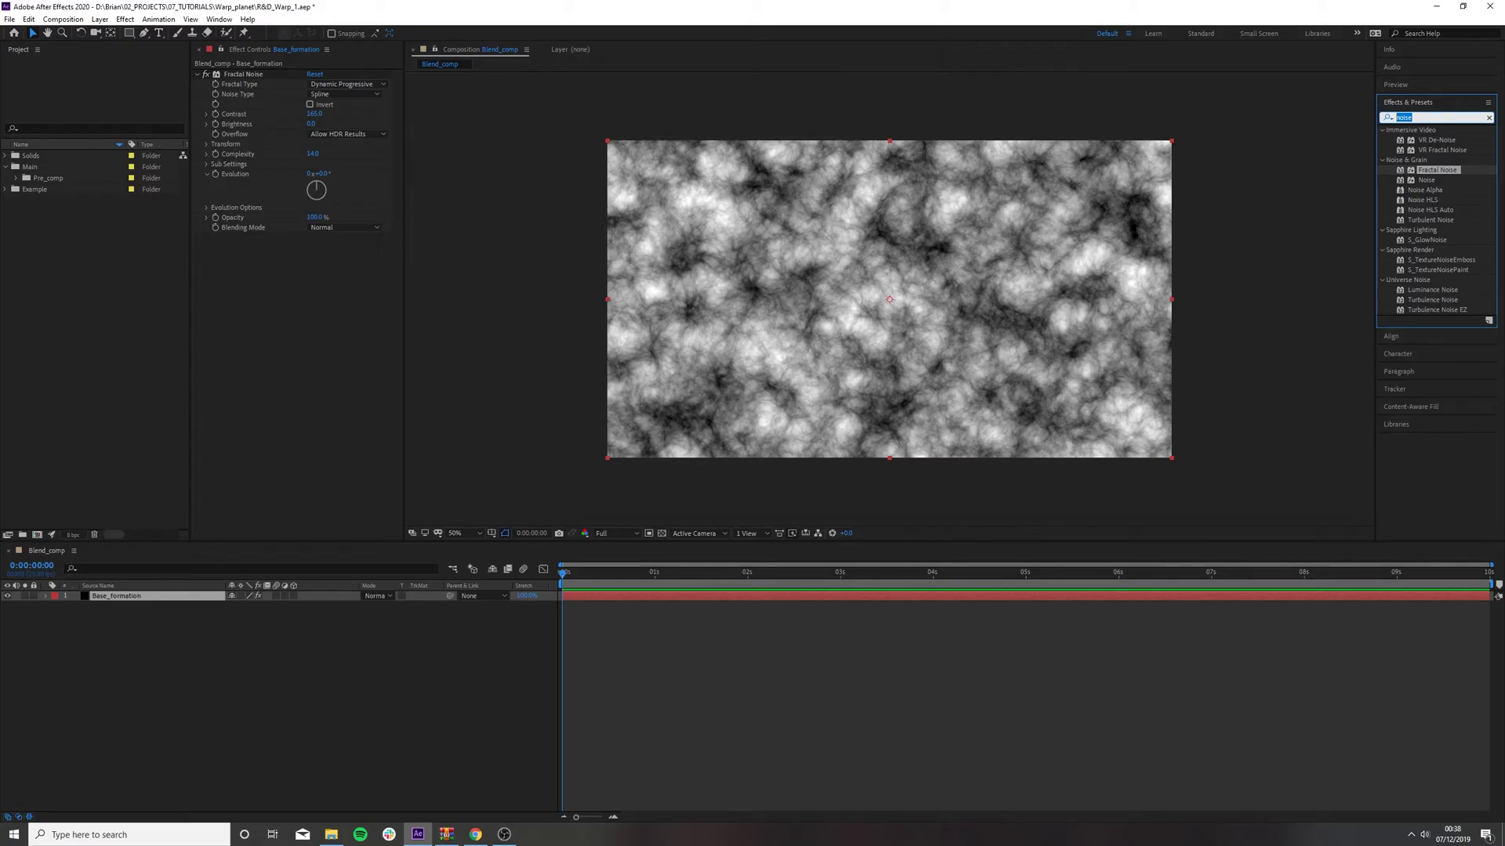
pyautogui.write('embo')
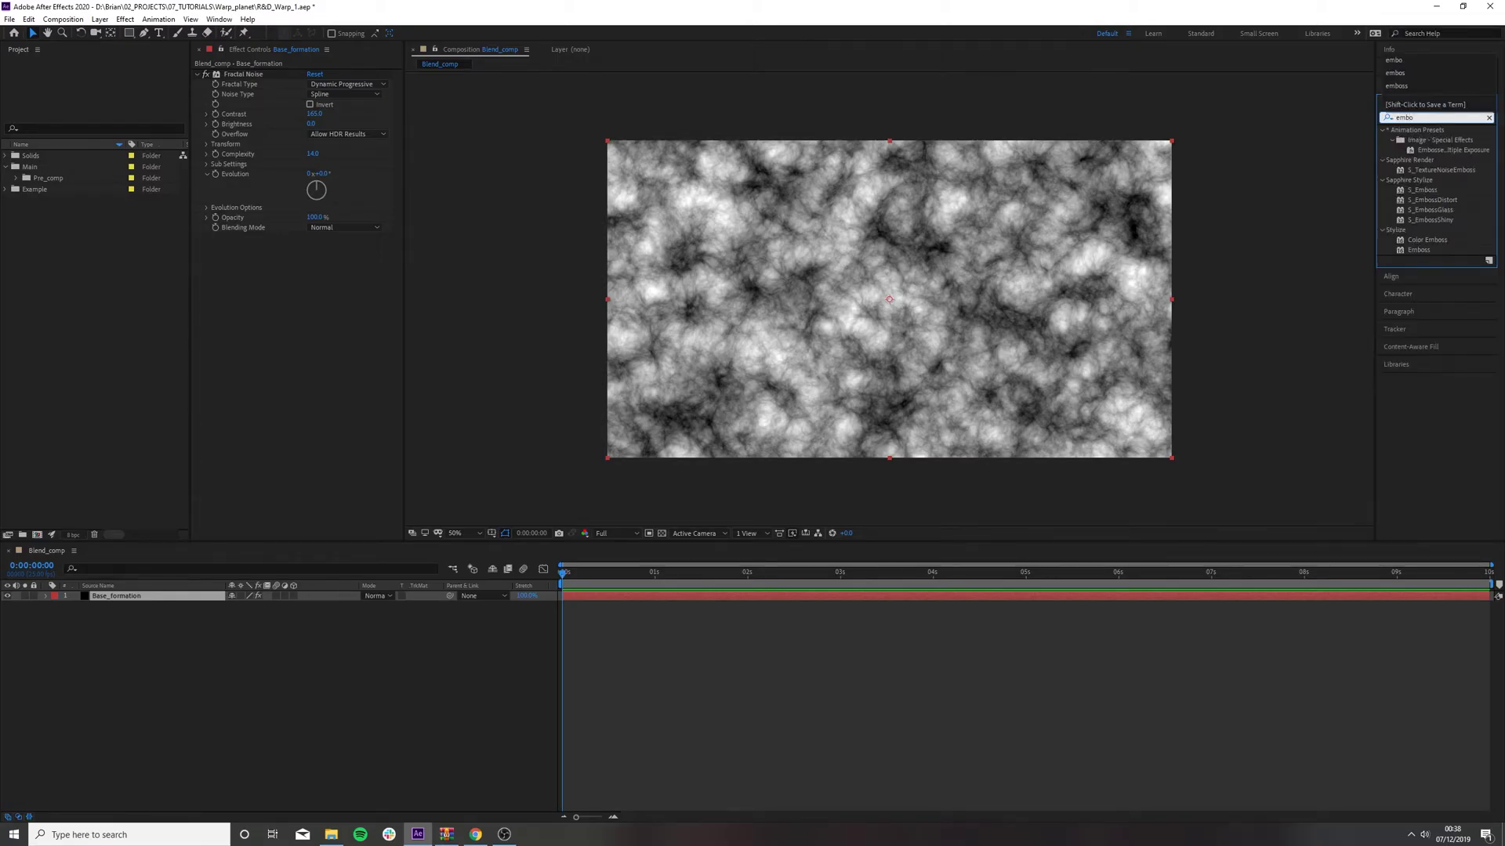
pyautogui.doubleClick(1419, 249)
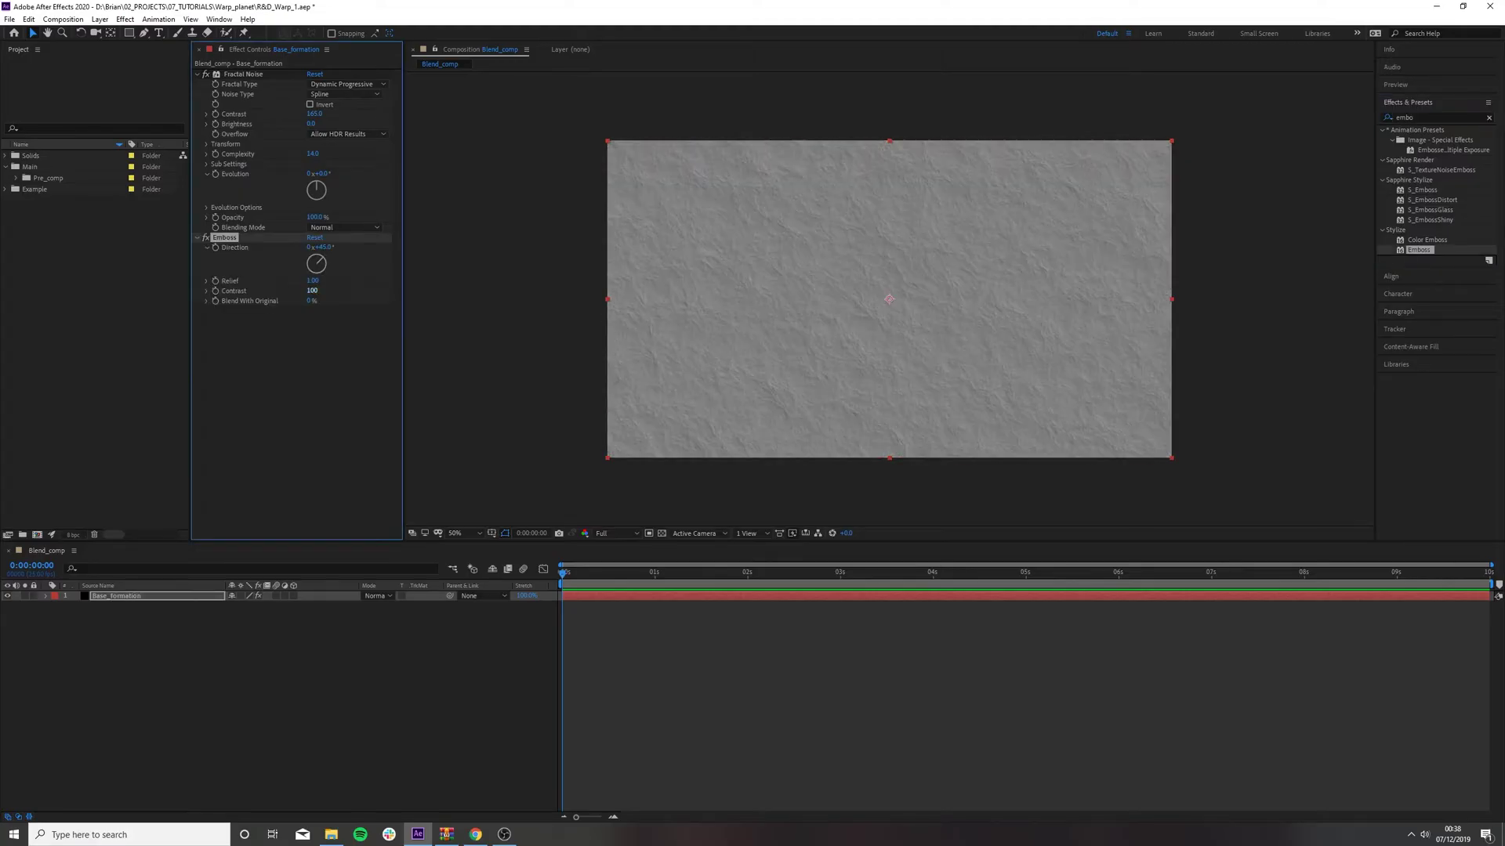
pyautogui.click(312, 281)
pyautogui.write('11.8')
pyautogui.press('Return')
pyautogui.hotkey('ctrl', 'z')
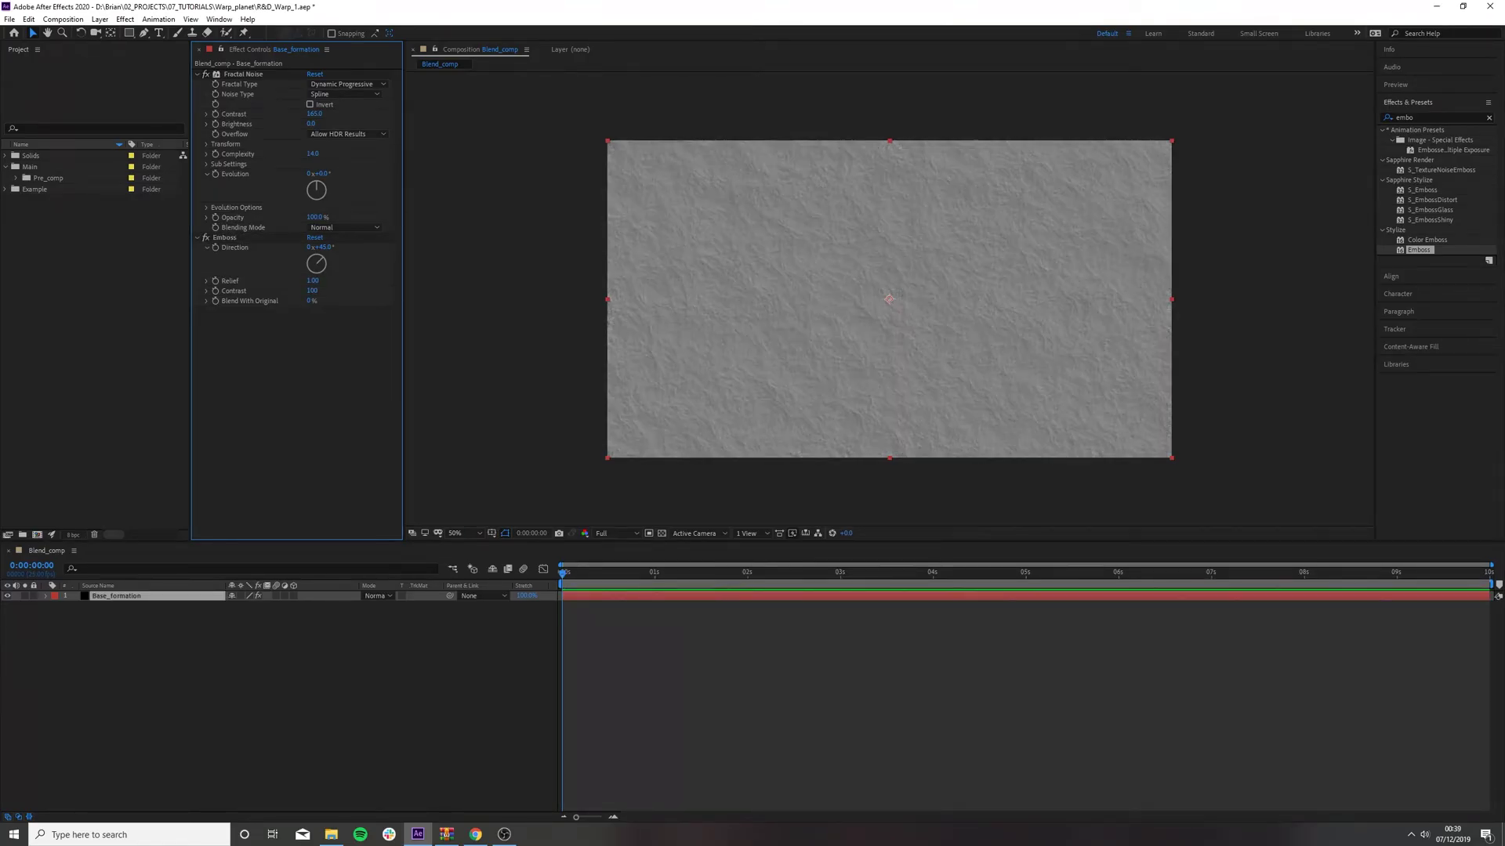
# - Set the Emboss relief to 0.8 and its contrast to 200, and inspect the embossed texture up close
pyautogui.click(312, 280)
pyautogui.write('.8')
pyautogui.press('Tab')
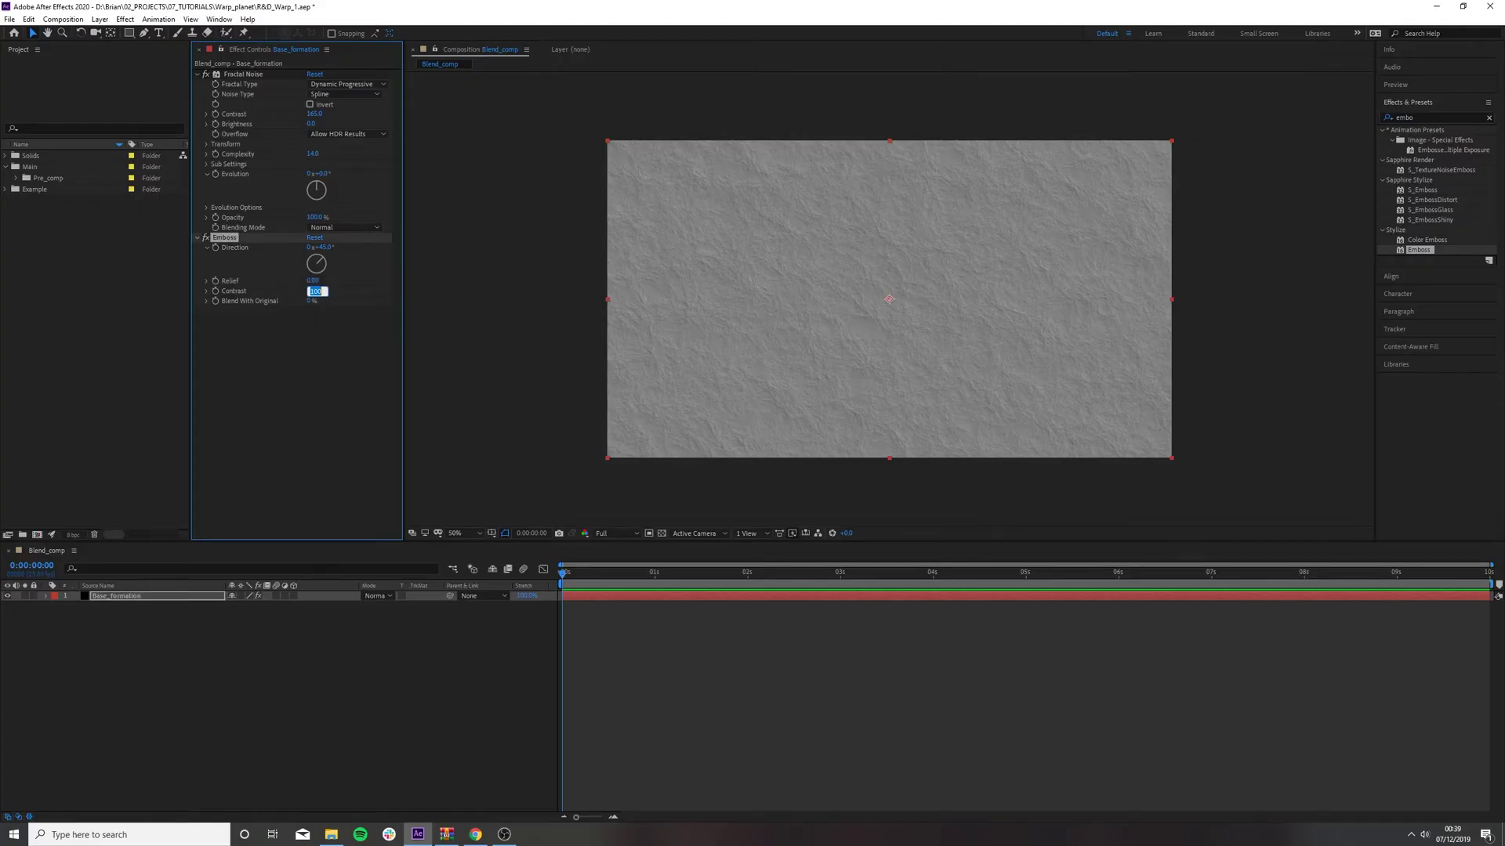
pyautogui.write('20')
pyautogui.press('Return')
pyautogui.scroll(2, 826, 265)
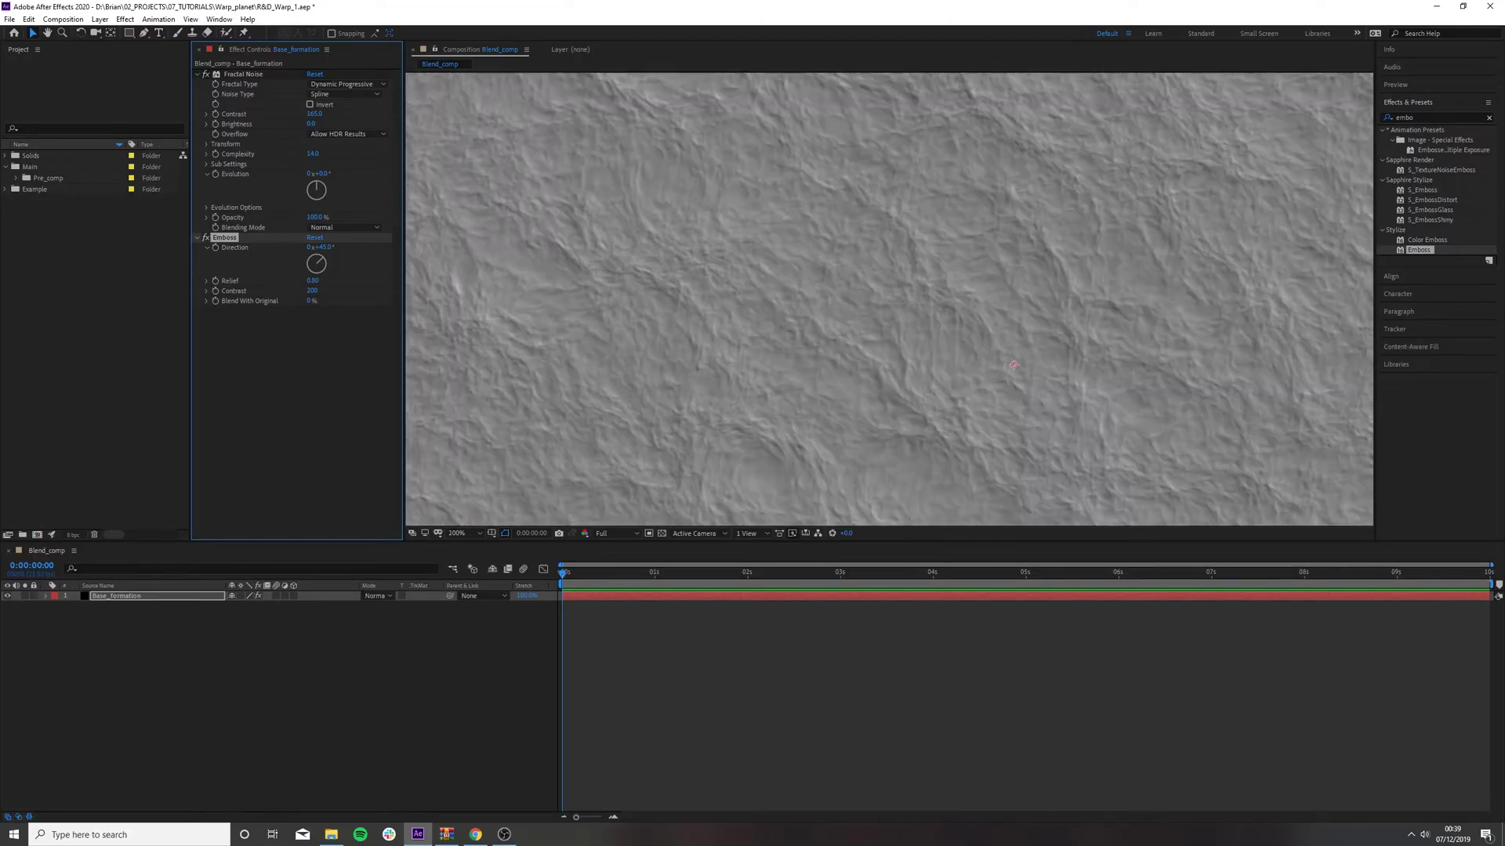
pyautogui.scroll(-2, 952, 332)
pyautogui.scroll(2, 951, 333)
pyautogui.press(',')
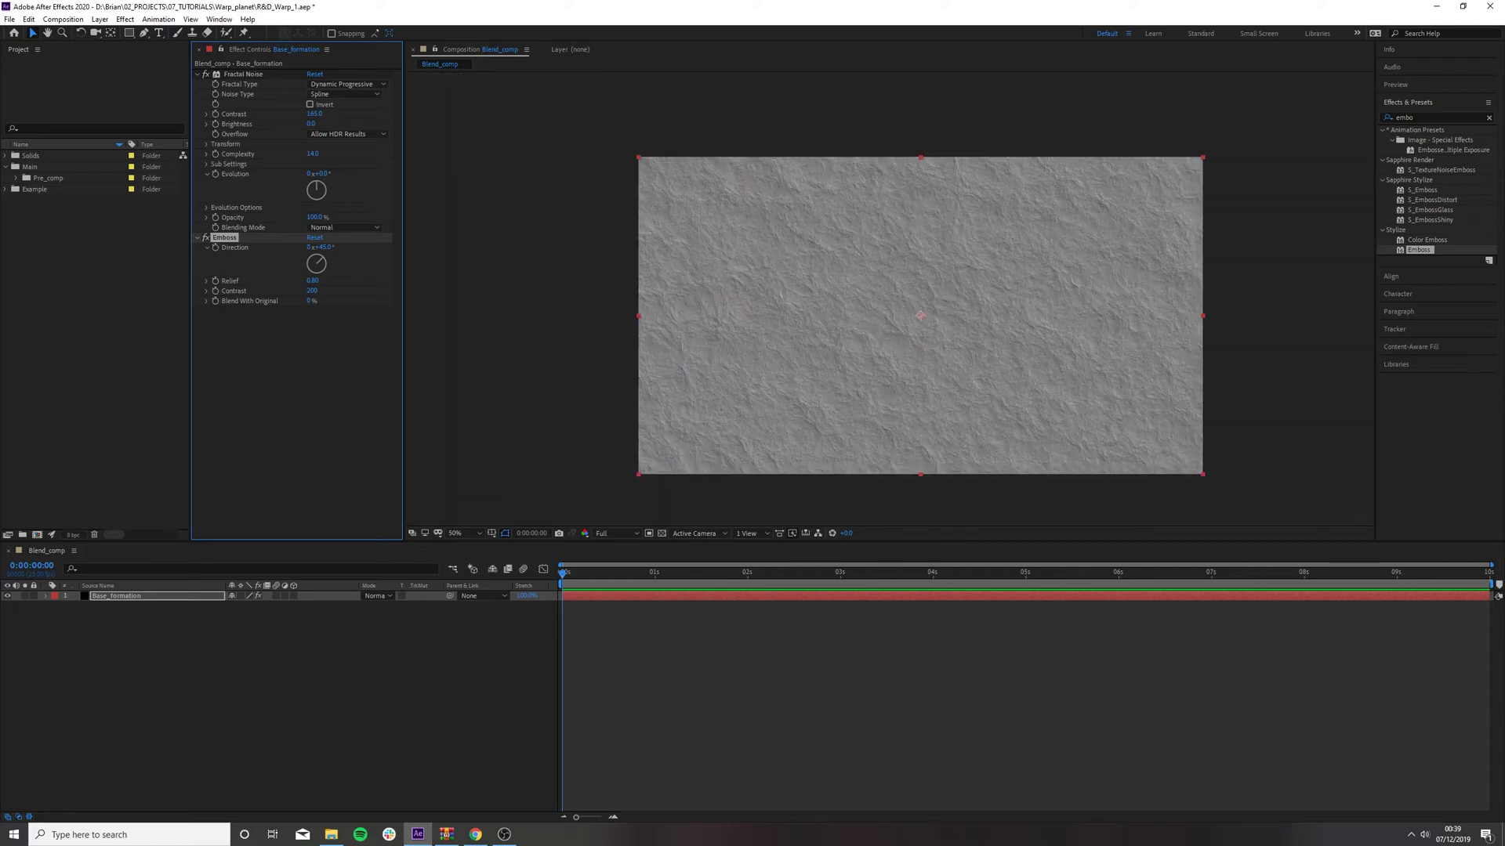
# - Apply the Find Edges effect to Base_formation and invert it
pyautogui.click(1434, 118)
pyautogui.write('find')
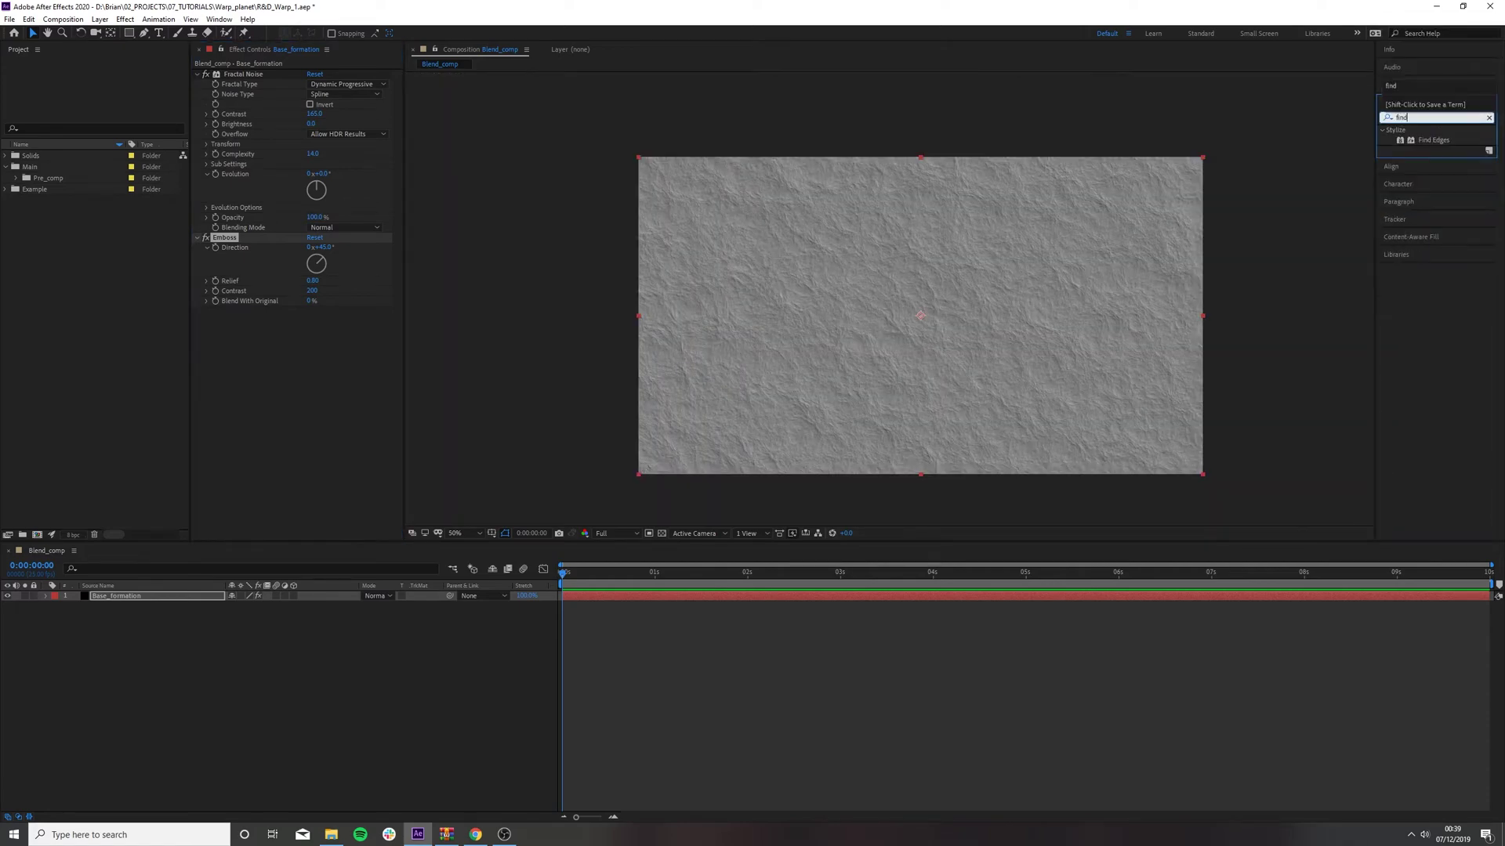
pyautogui.doubleClick(1433, 140)
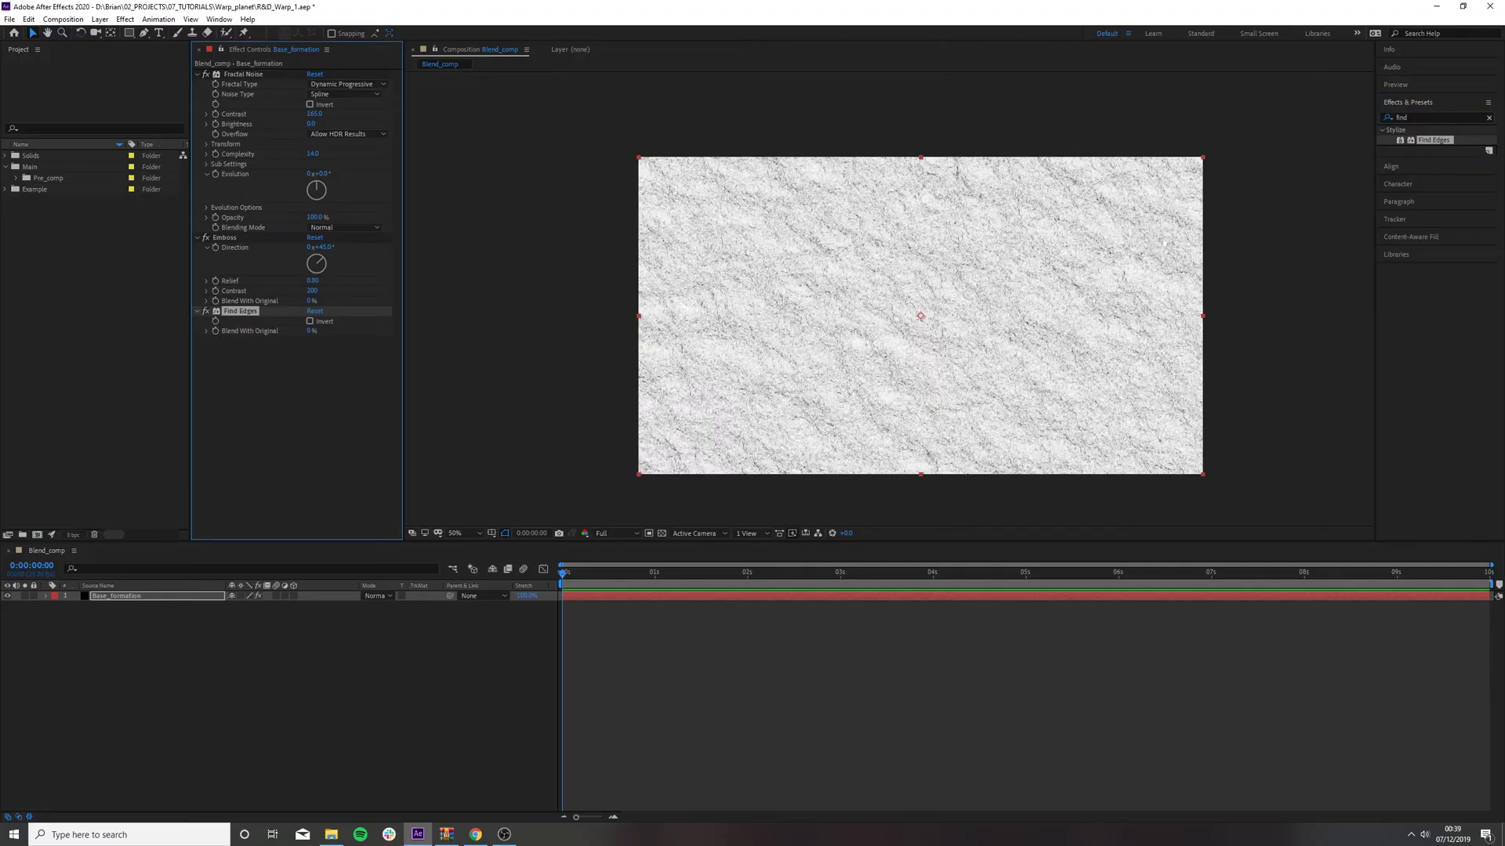
pyautogui.scroll(1, 776, 343)
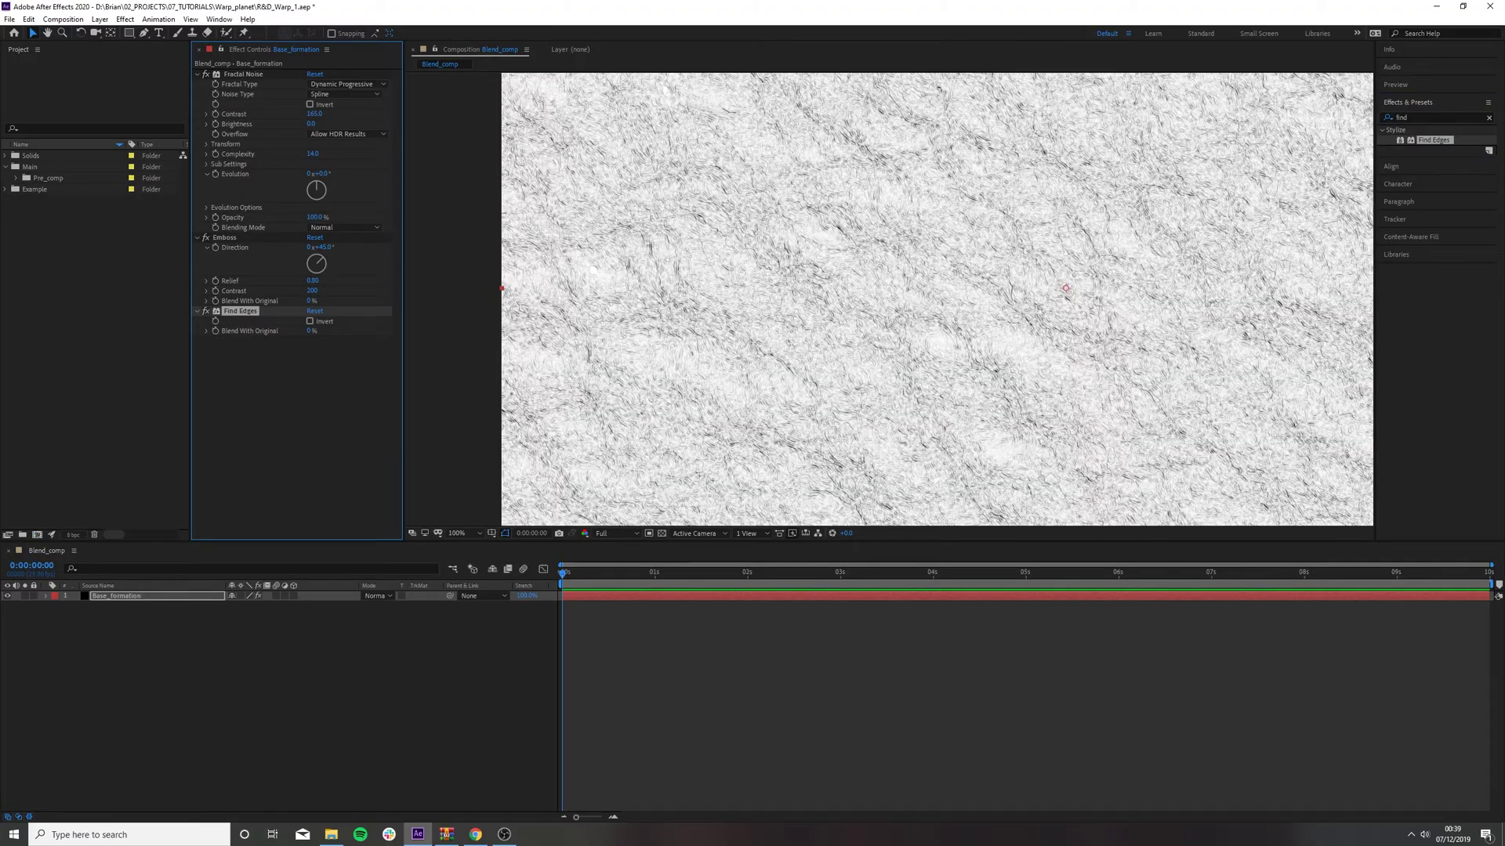
pyautogui.click(311, 331)
pyautogui.press('Return')
pyautogui.click(309, 321)
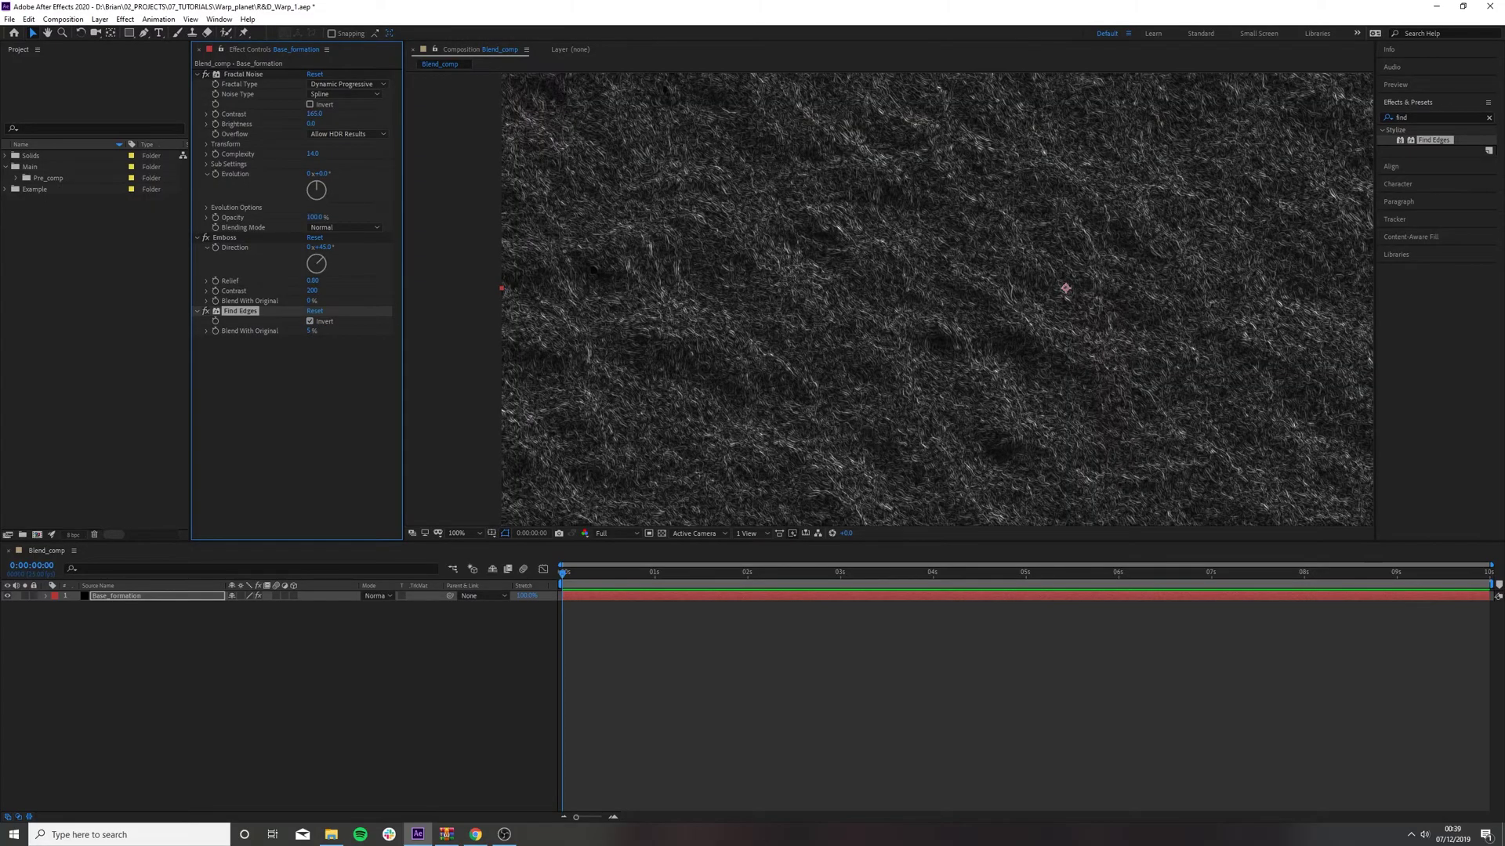
pyautogui.scroll(-2, 836, 333)
pyautogui.scroll(1, 886, 325)
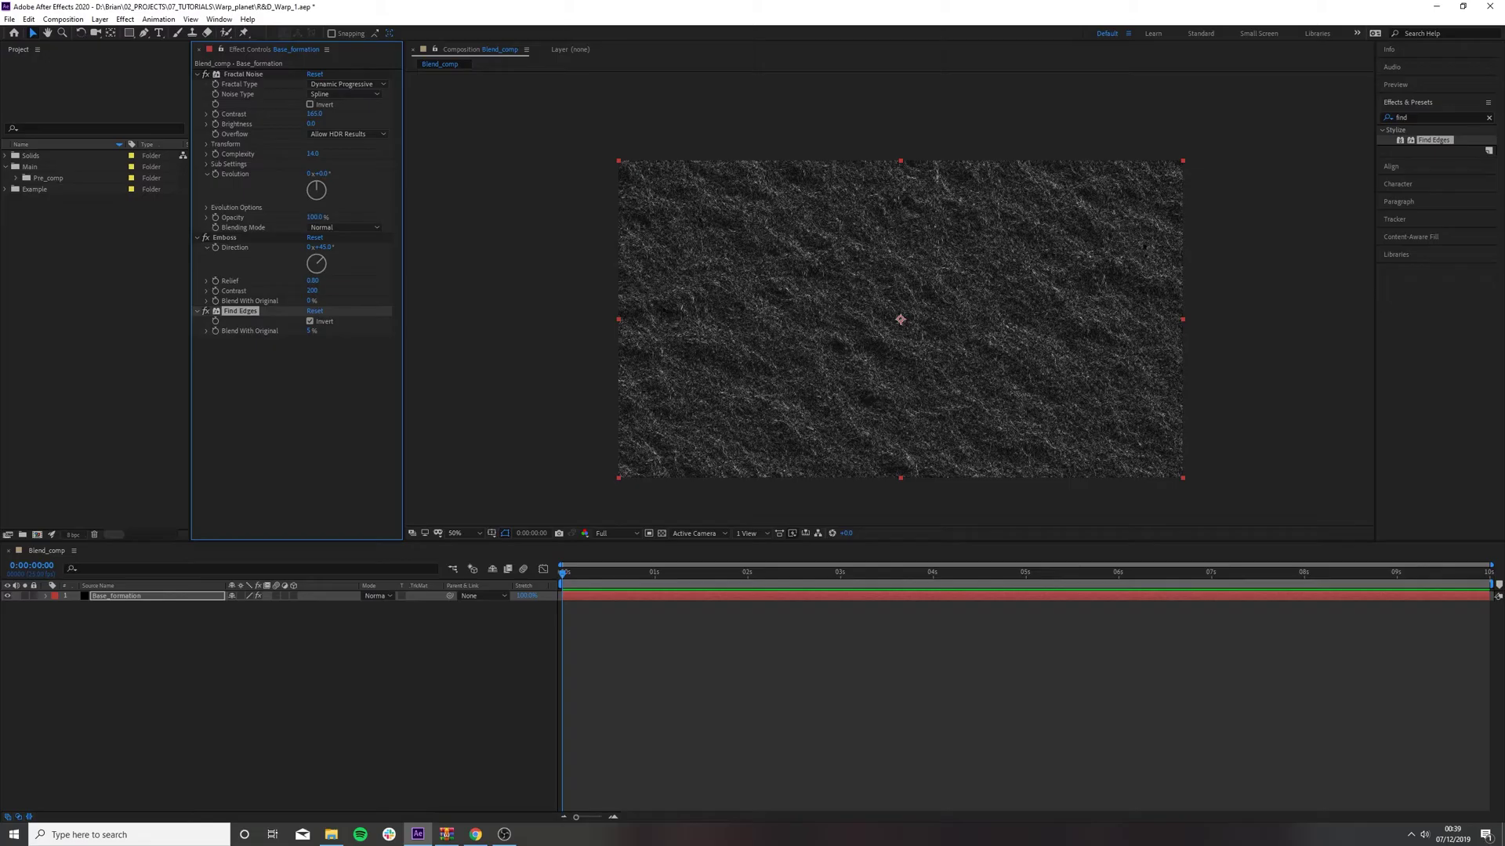
# - Keyframe the Fractal Noise Evolution at the first frame and at 1 revolution on frame 0:00:09:24, and preview the animation
pyautogui.click(215, 174)
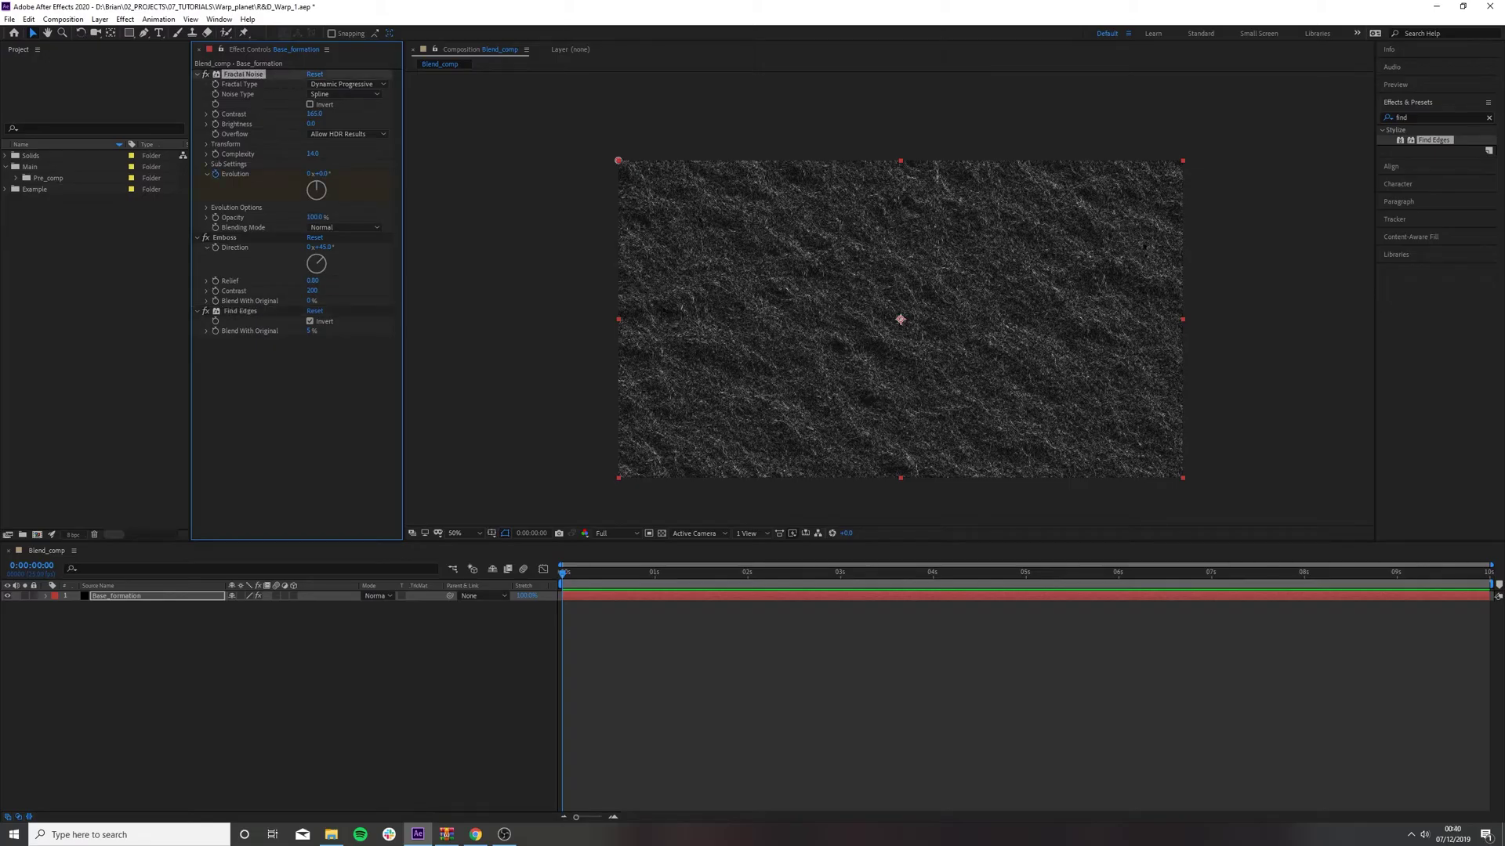
pyautogui.moveTo(562, 574); pyautogui.dragTo(1487, 574)
pyautogui.click(311, 174)
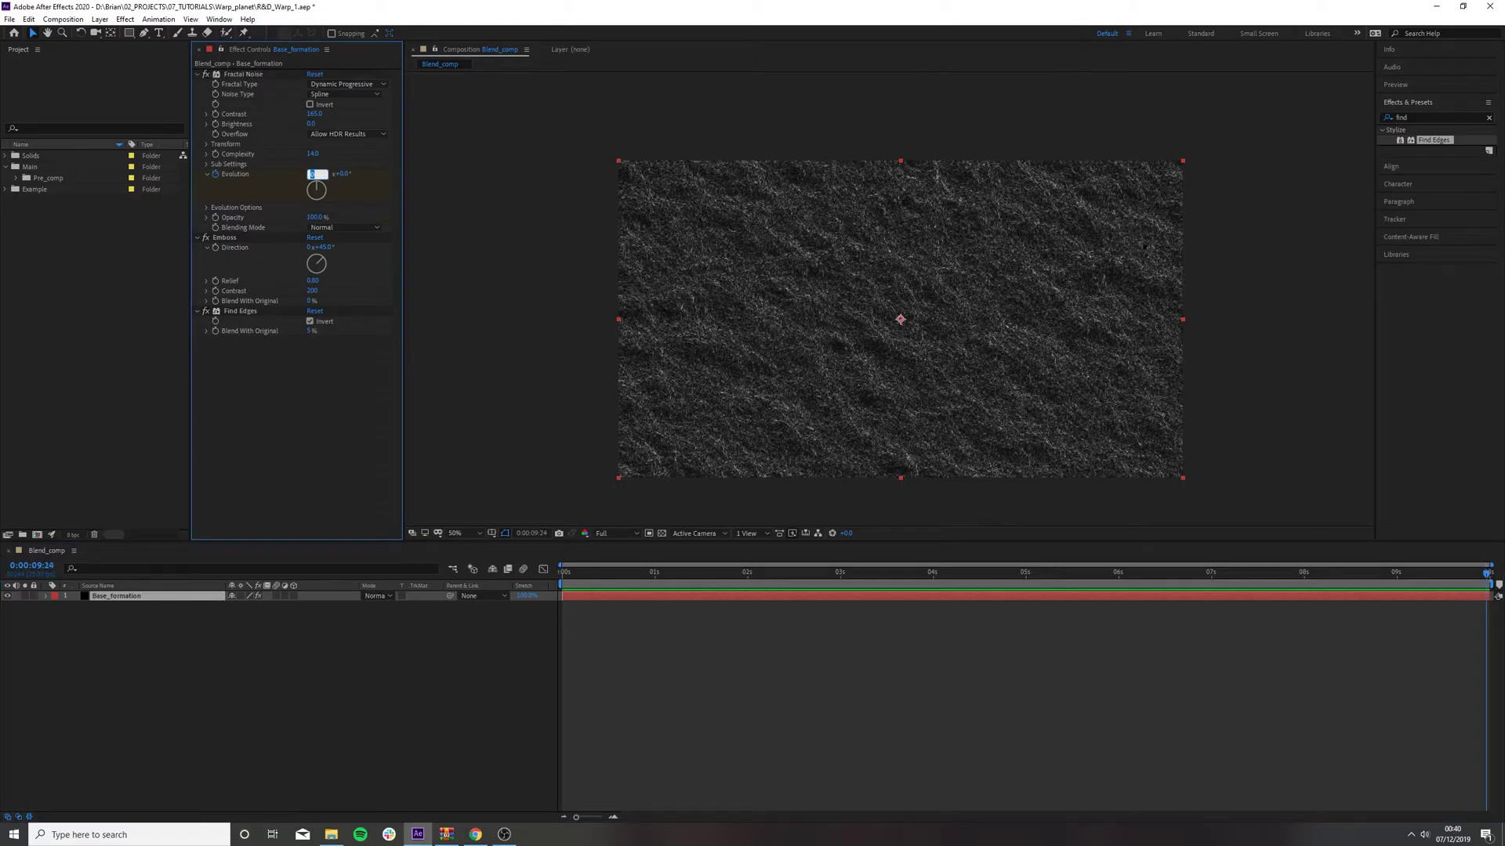
pyautogui.write('1')
pyautogui.press('Return')
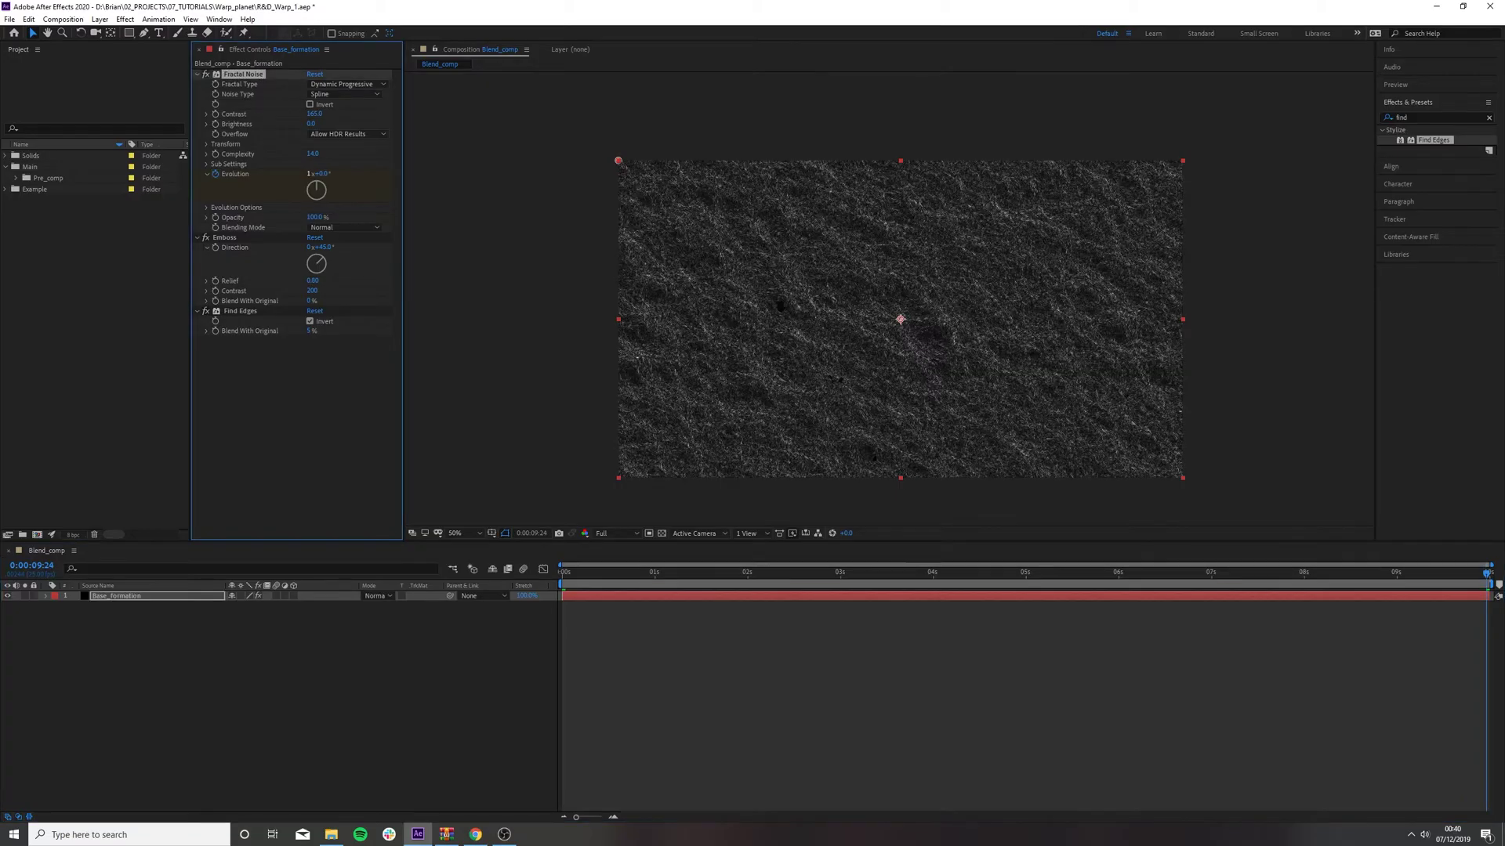
pyautogui.press('Home')
pyautogui.press('space')
pyautogui.scroll(1, 570, 501)
pyautogui.scroll(-2, 570, 501)
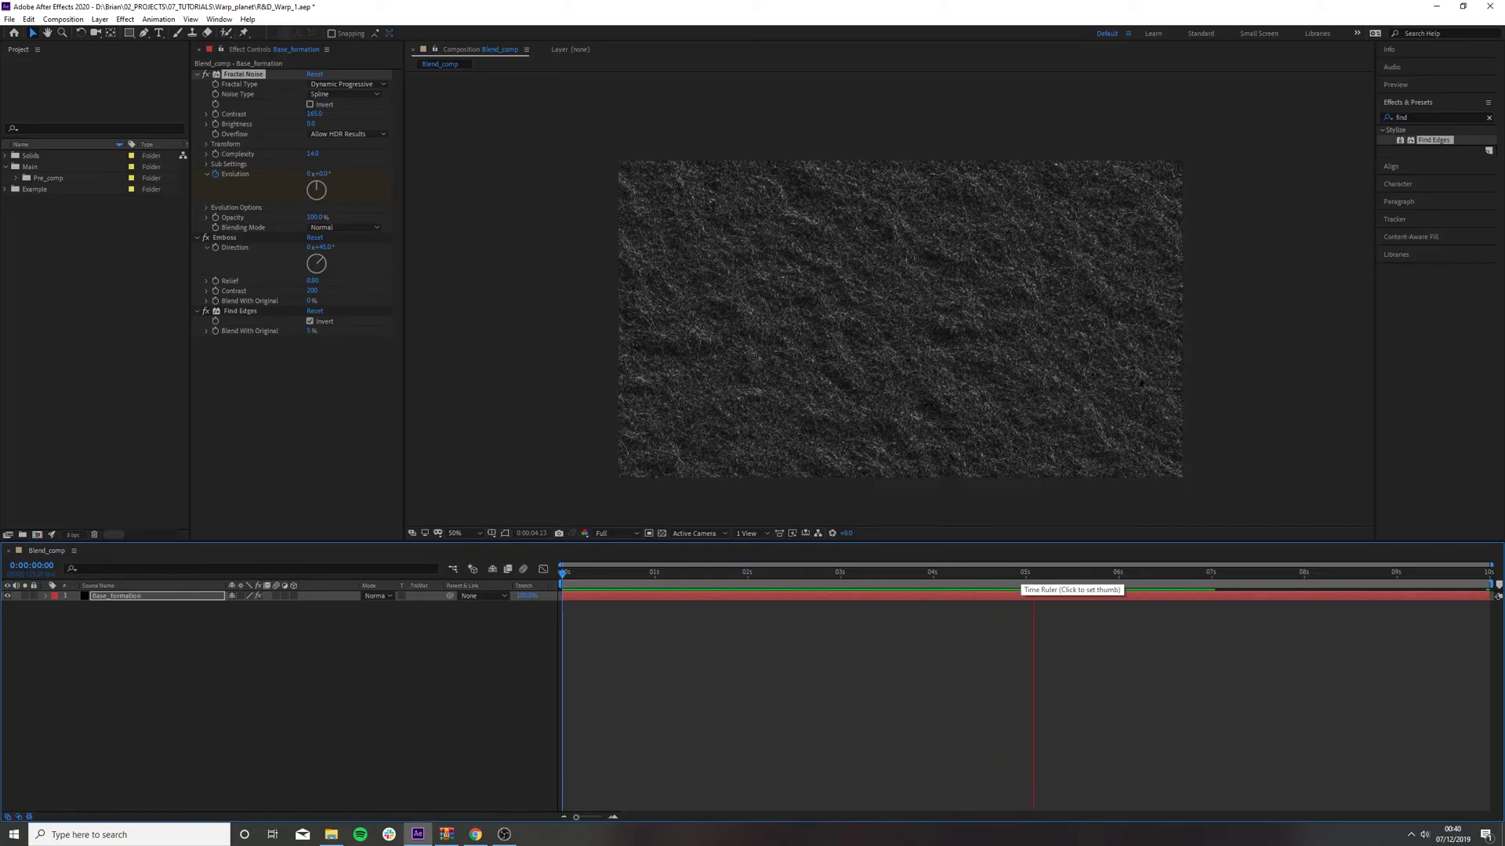
# - Raise the last-frame Evolution keyframe to 5 revolutions and return to the start of the composition
pyautogui.moveTo(1408, 573); pyautogui.dragTo(1487, 573)
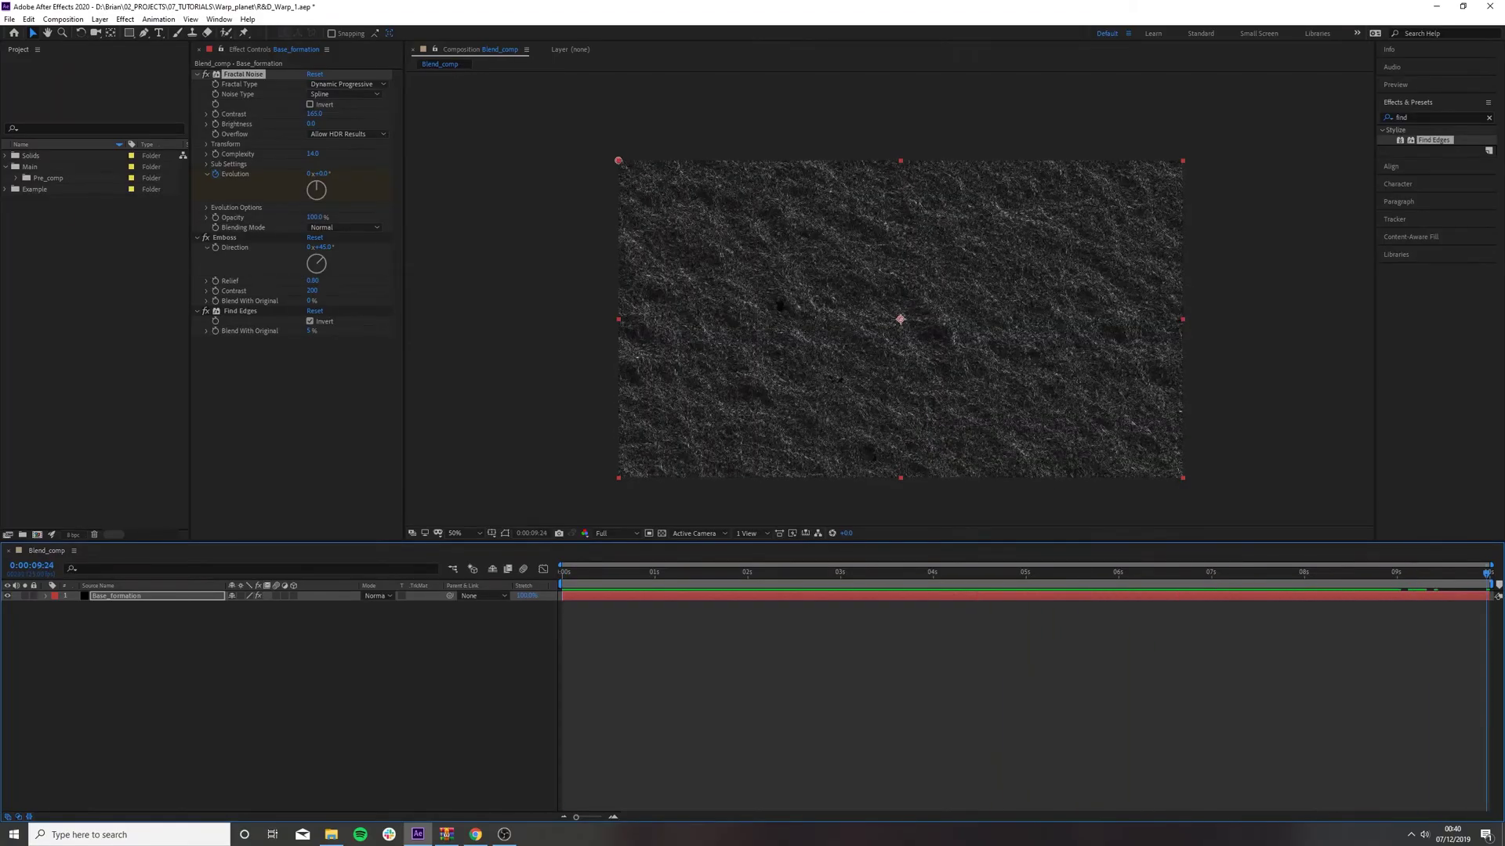
pyautogui.click(312, 174)
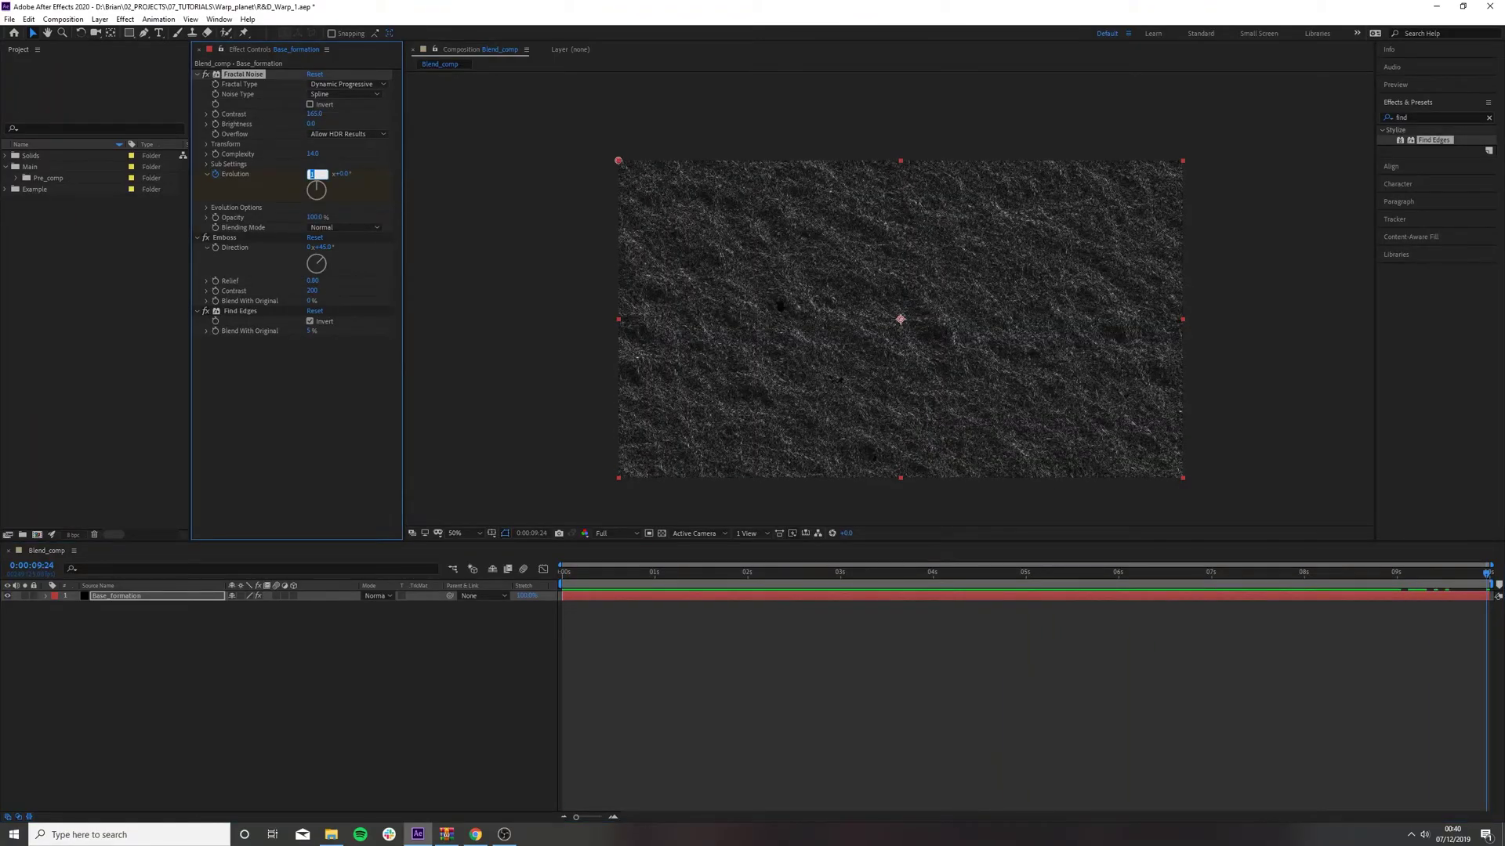
pyautogui.write('5')
pyautogui.press('Return')
pyautogui.moveTo(600, 572); pyautogui.dragTo(561, 573)
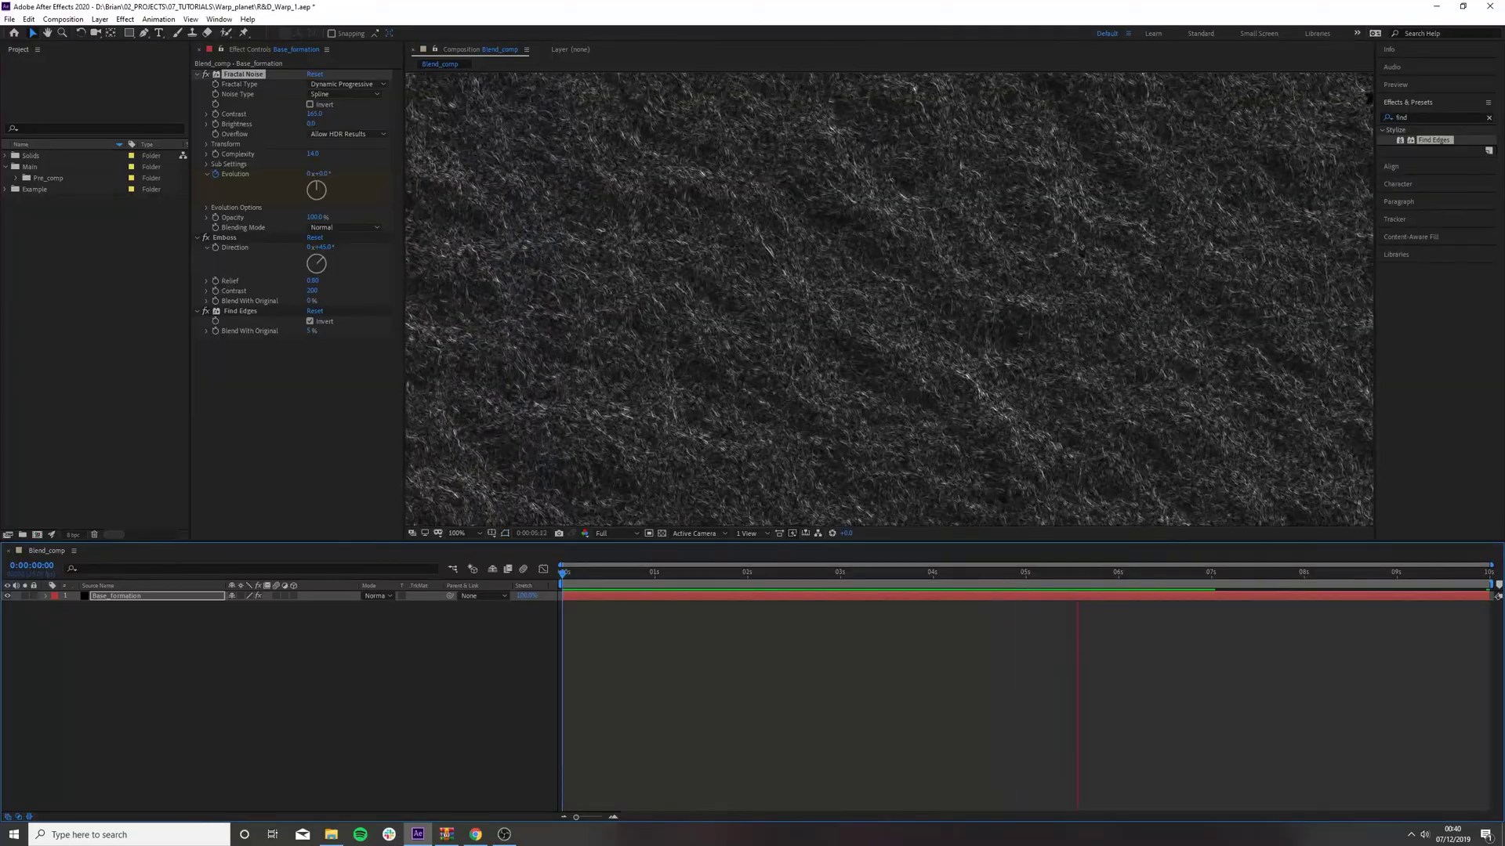
# - Collapse the settings of the Fractal Noise, Emboss and Find Edges effects
pyautogui.click(196, 73)
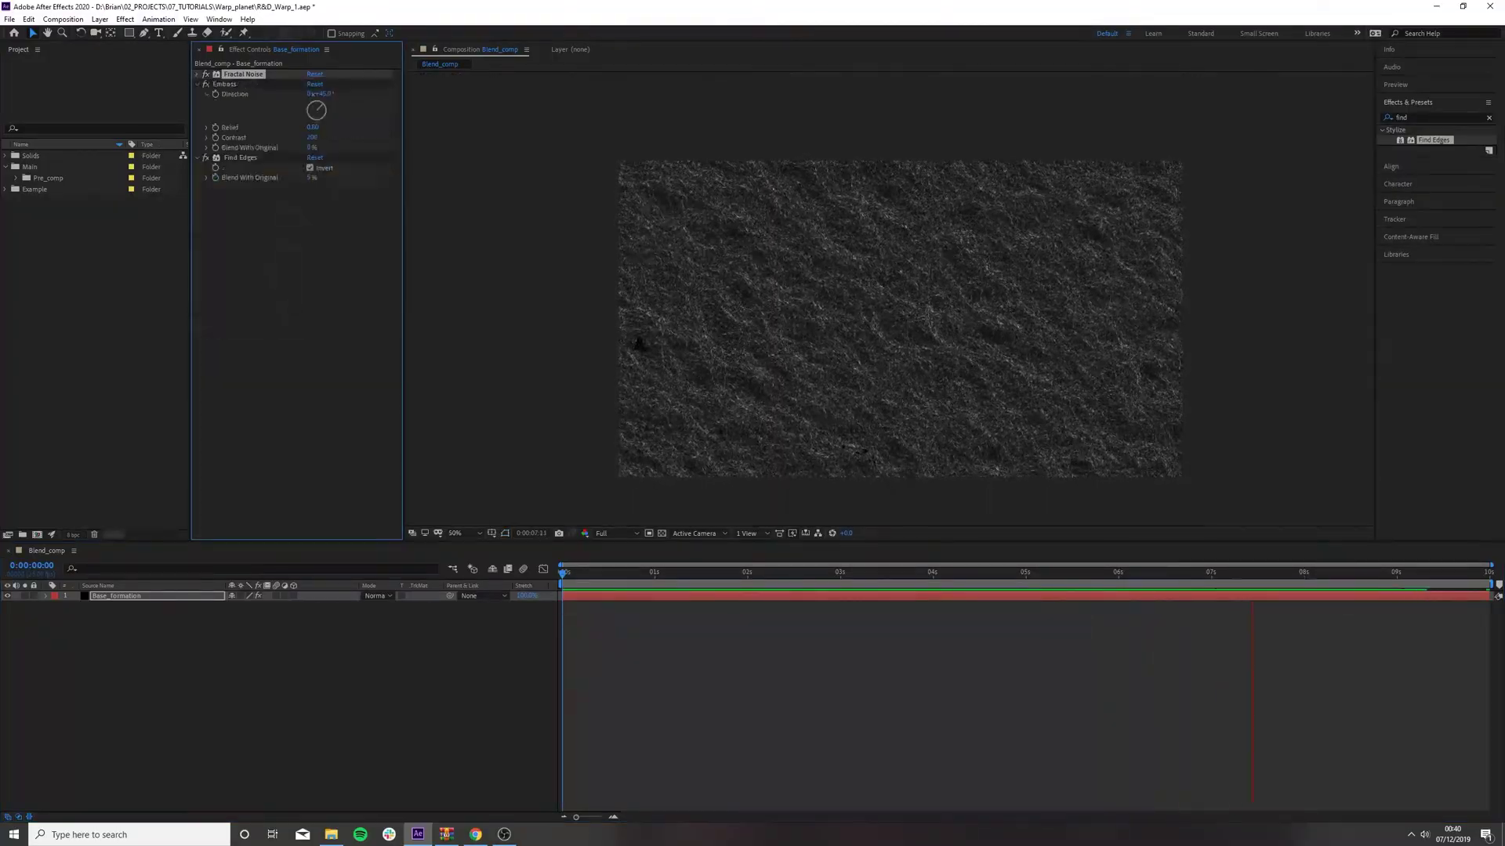
pyautogui.click(197, 84)
pyautogui.click(196, 94)
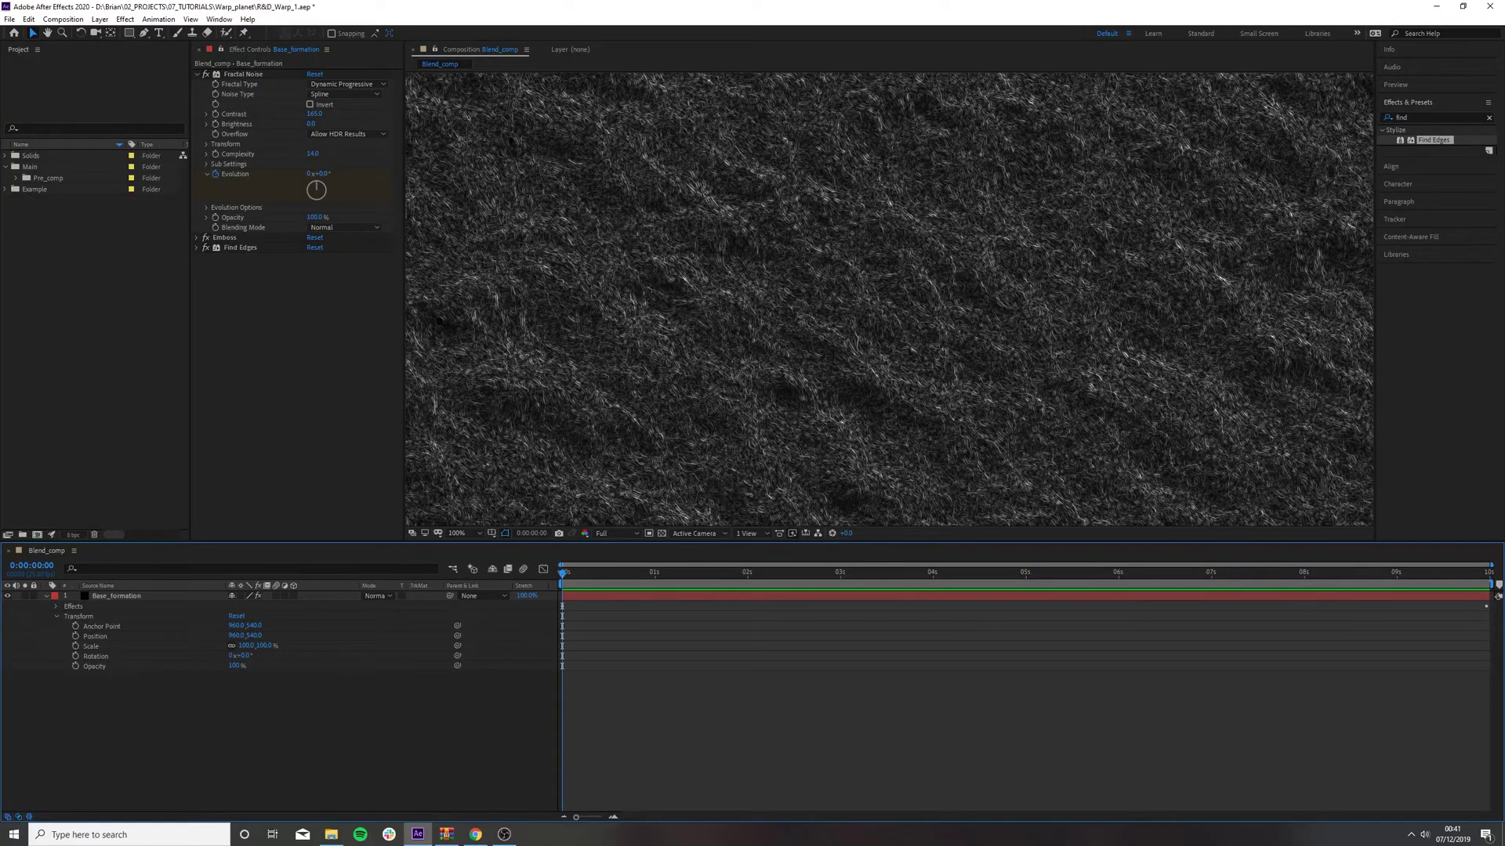
# - Set the scale of the Base_formation layer to 200% and show its full bounds
pyautogui.click(263, 646)
pyautogui.write('200')
pyautogui.press('Return')
pyautogui.press(',')
pyautogui.press(',')
pyautogui.press(',')
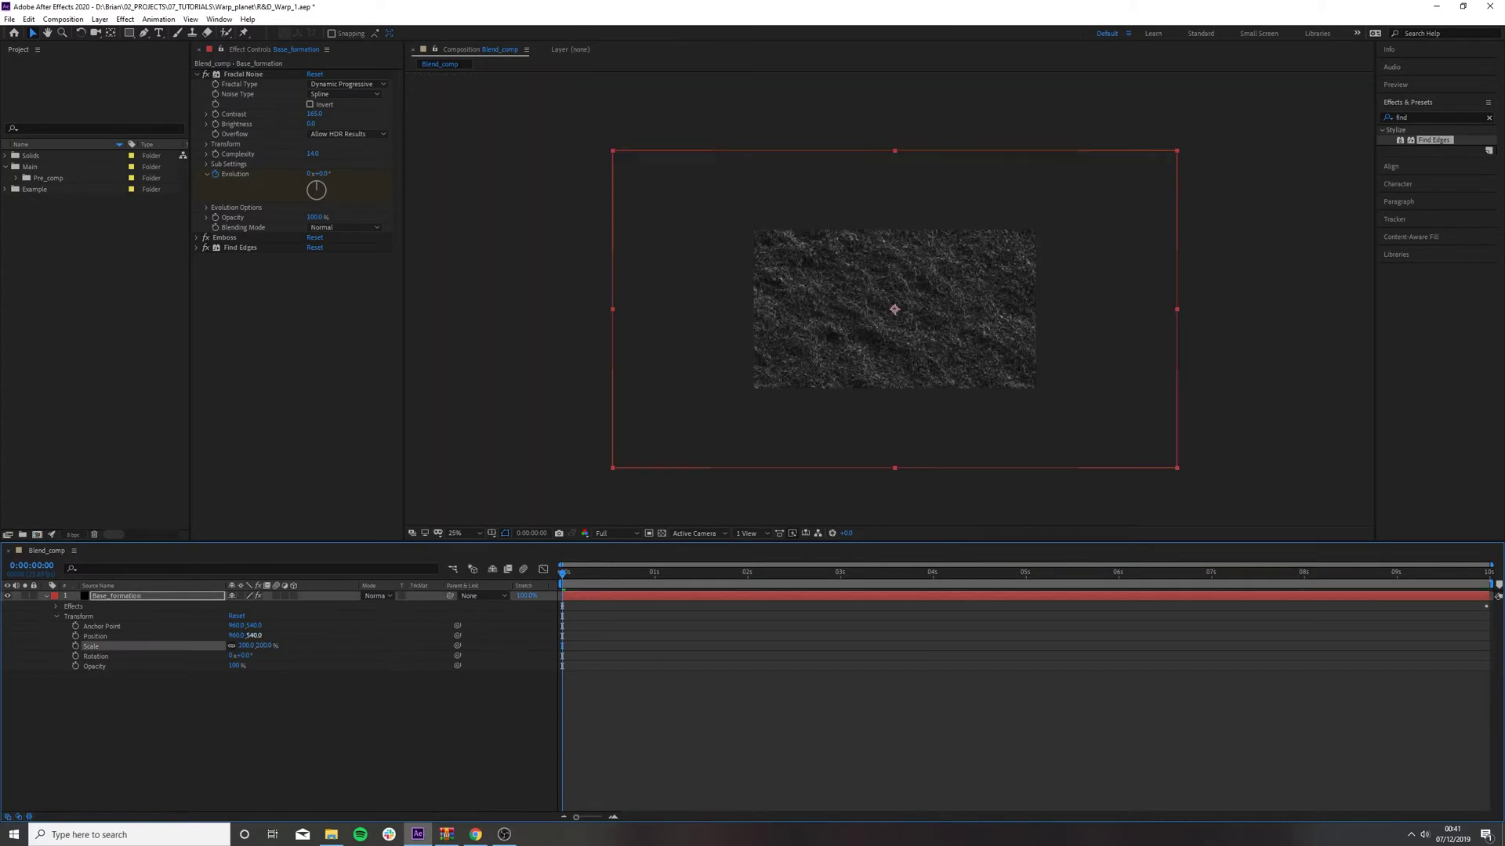
# - Move the Base_formation layer up by setting its vertical position to 0
pyautogui.moveTo(254, 636); pyautogui.dragTo(2, 635)
pyautogui.moveTo(196, 636); pyautogui.dragTo(161, 636)
pyautogui.press('F2')
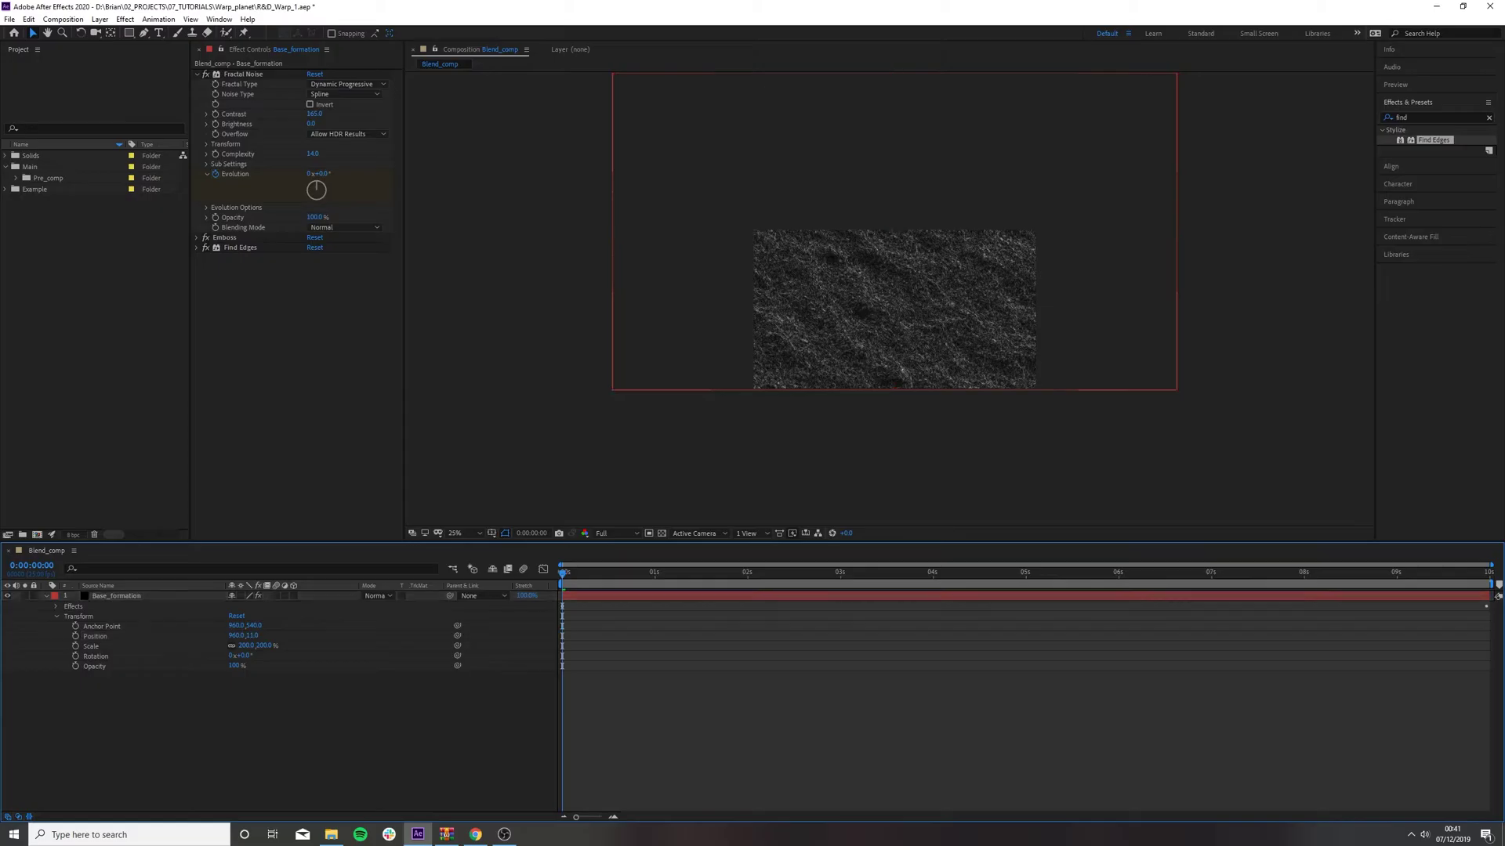
pyautogui.click(252, 636)
pyautogui.write('00')
pyautogui.press('Return')
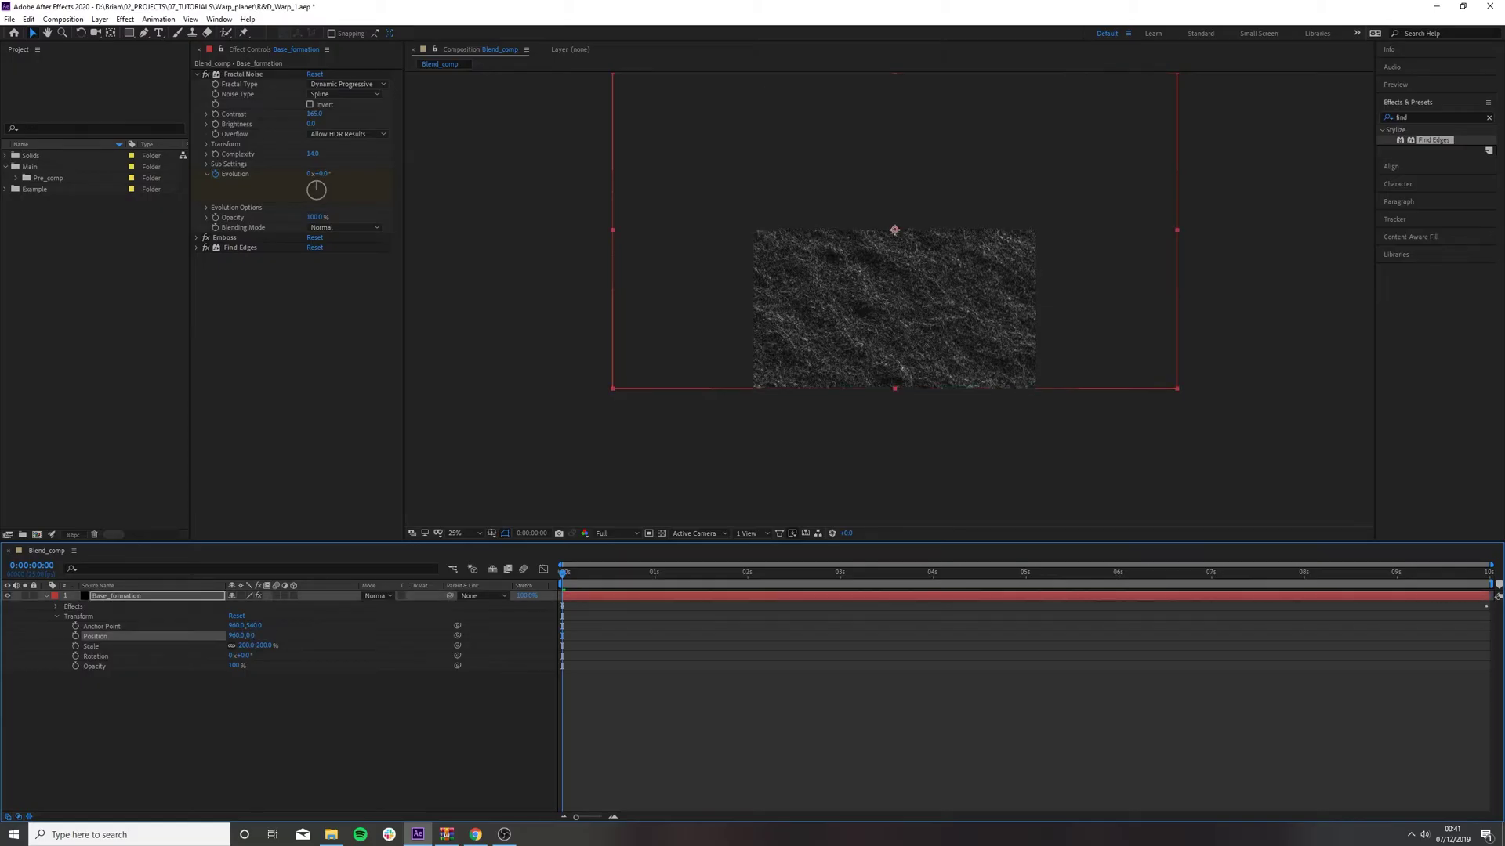
# - Keyframe the Base_formation layer's Position on the first frame, then set its vertical position to 140 on the last frame
pyautogui.hotkey('alt', 'shift', 'p')
pyautogui.moveTo(1323, 574); pyautogui.dragTo(1487, 574)
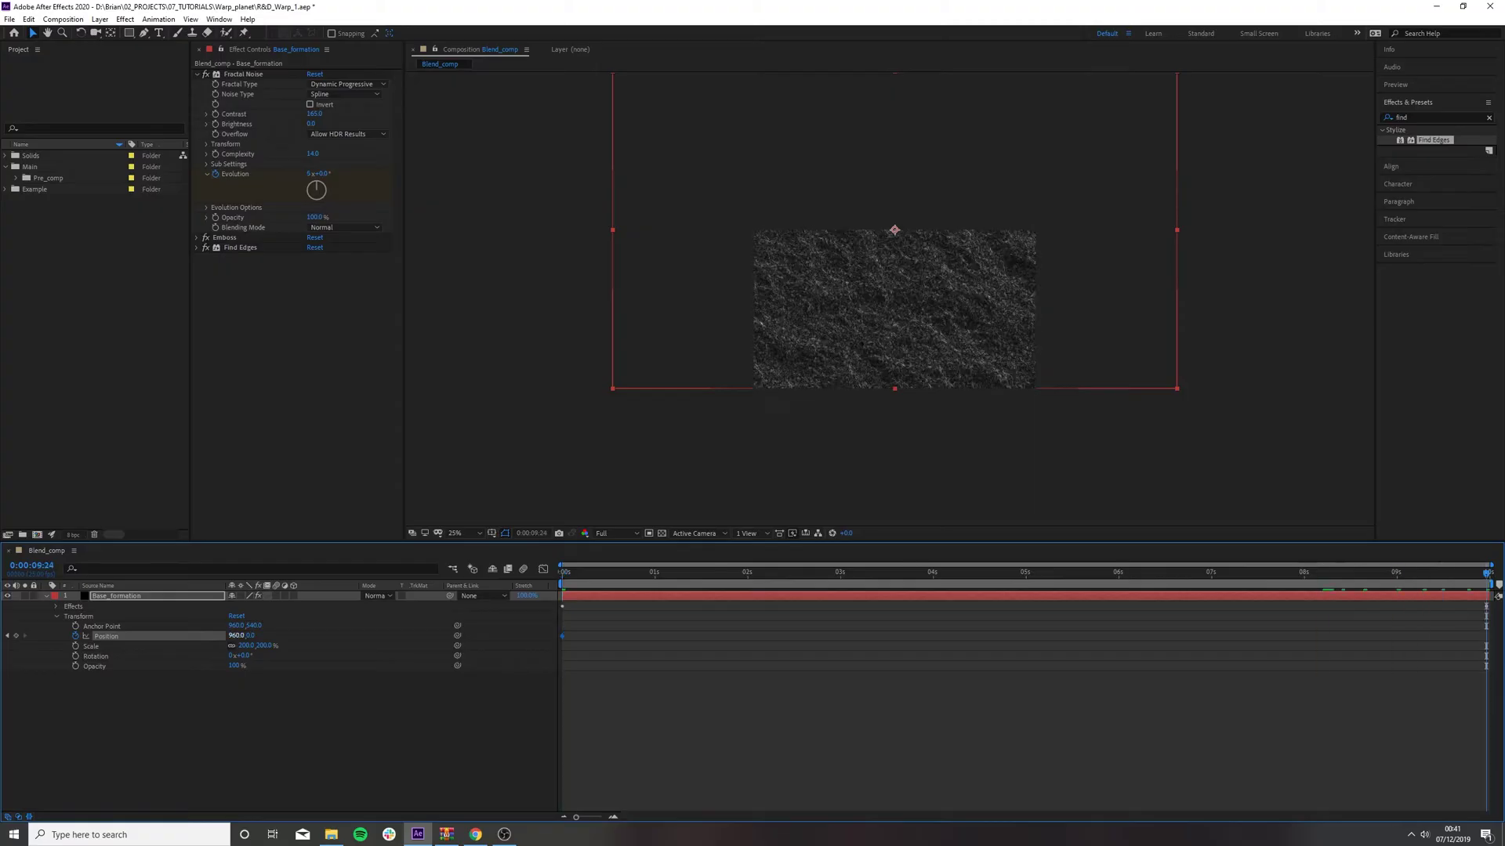
pyautogui.moveTo(250, 636); pyautogui.dragTo(284, 636)
pyautogui.press('Down')
pyautogui.press('Down')
pyautogui.press('Down')
pyautogui.press('Down')
pyautogui.press('Down')
pyautogui.press('Down')
pyautogui.press('Down')
pyautogui.press('Down')
pyautogui.press('Down')
pyautogui.press('Down')
pyautogui.press('Down')
pyautogui.press('Down')
pyautogui.press('Down')
pyautogui.press('Down')
pyautogui.press('Down')
pyautogui.press('Down')
pyautogui.press('Down')
pyautogui.press('Down')
pyautogui.press('Down')
pyautogui.press('Down')
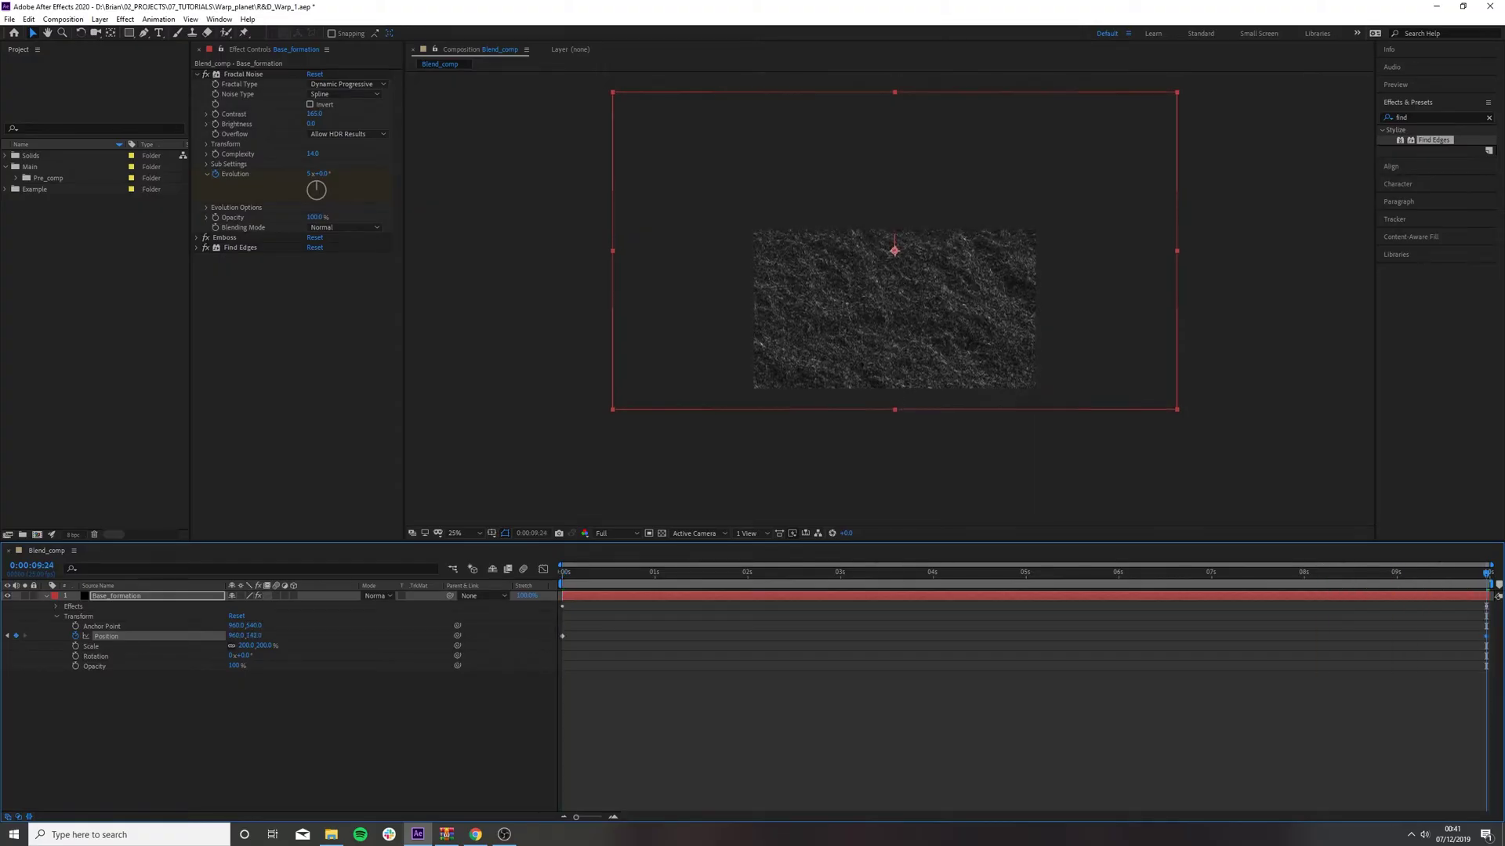
# - Preview the Base_formation layer's movement from the start of the composition and enlarge the composition view
pyautogui.moveTo(448, 635); pyautogui.dragTo(500, 636)
pyautogui.moveTo(626, 573); pyautogui.dragTo(562, 574)
pyautogui.press('space')
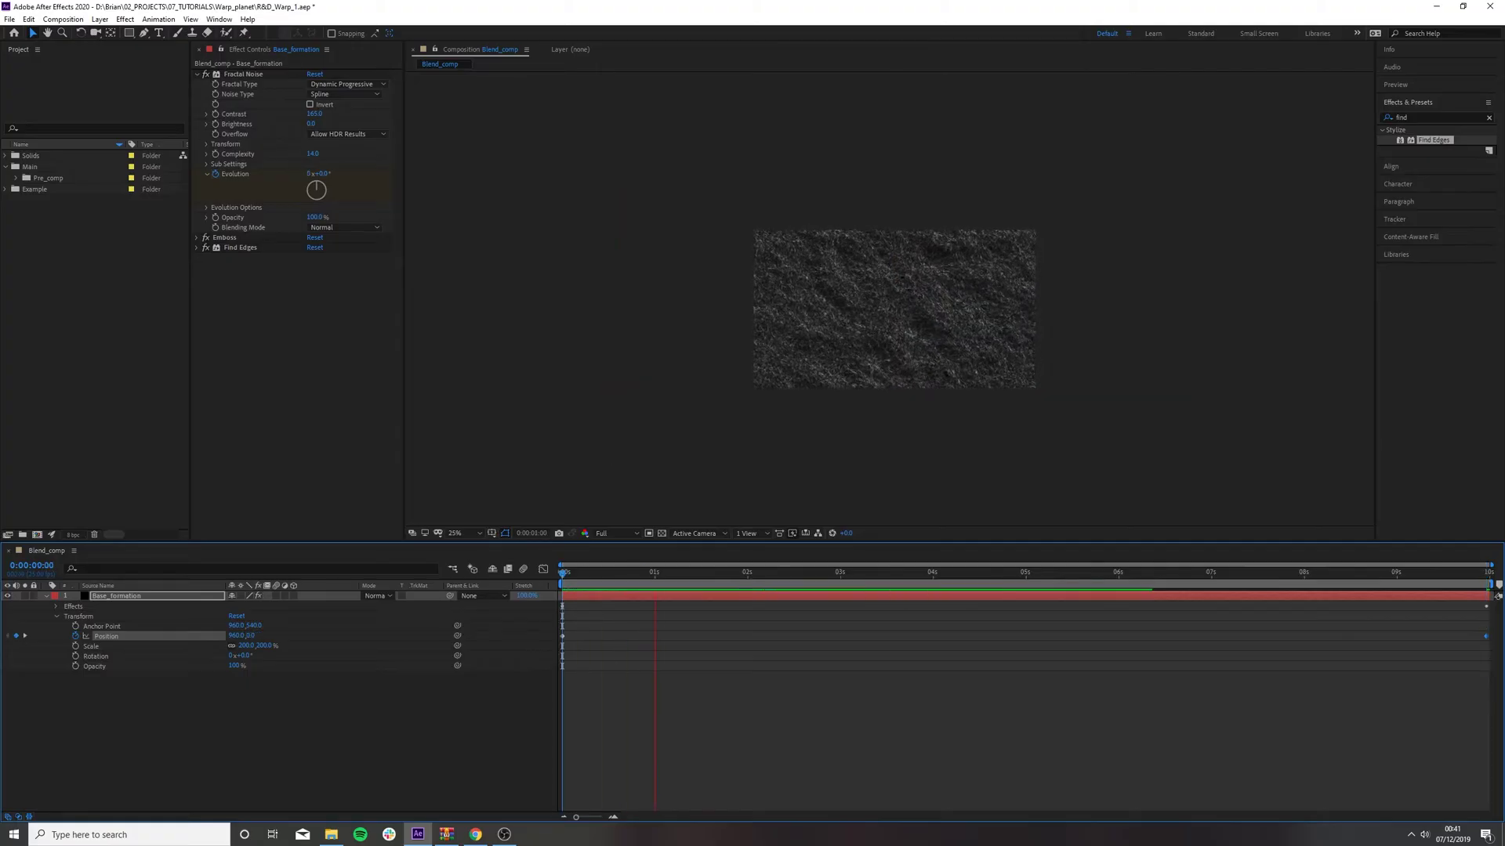
pyautogui.press('space')
pyautogui.press('space')
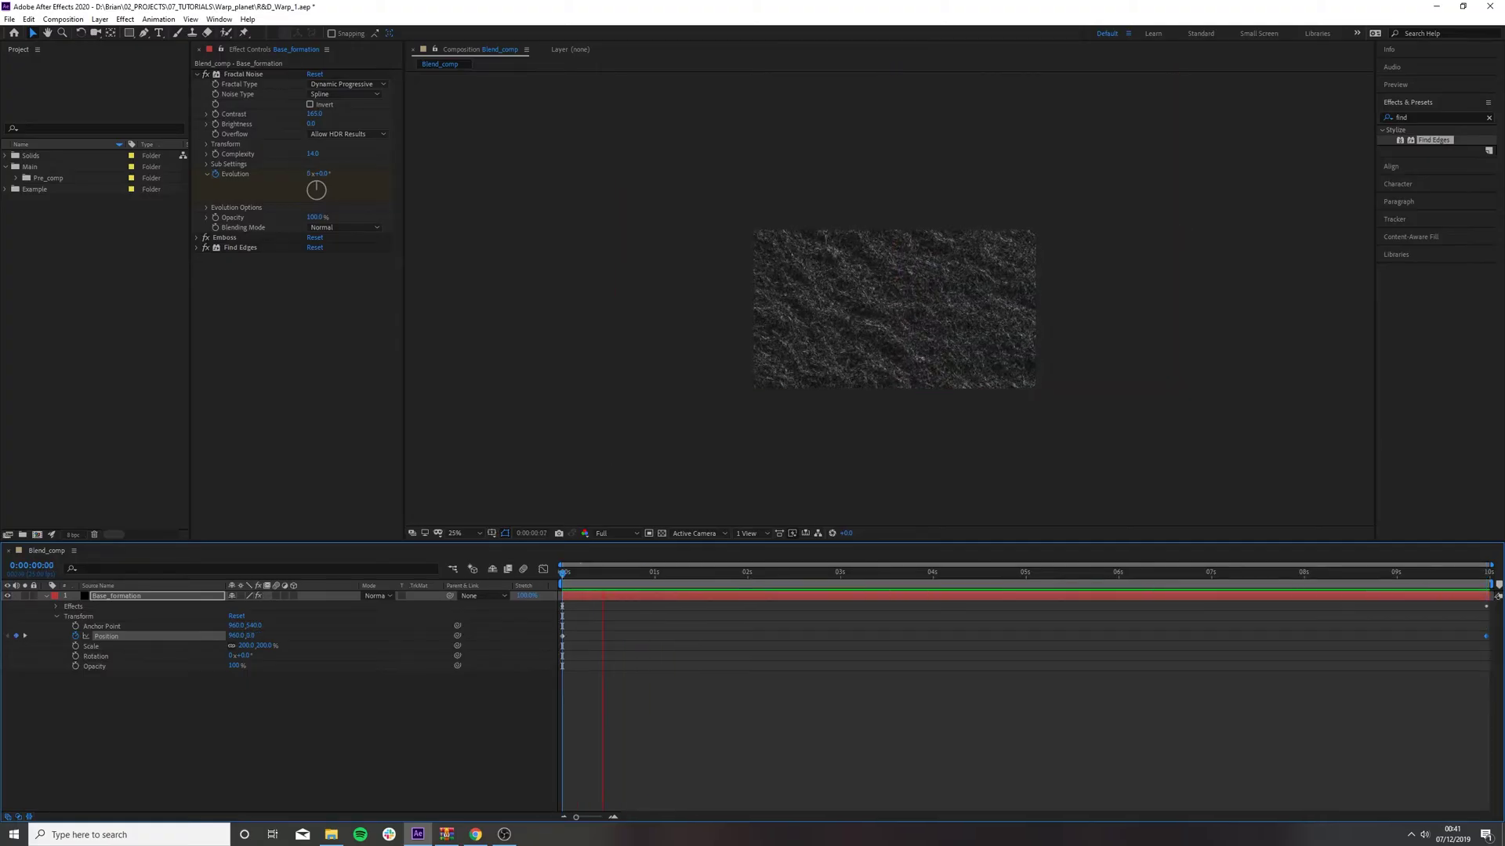
pyautogui.press('.')
pyautogui.press('.')
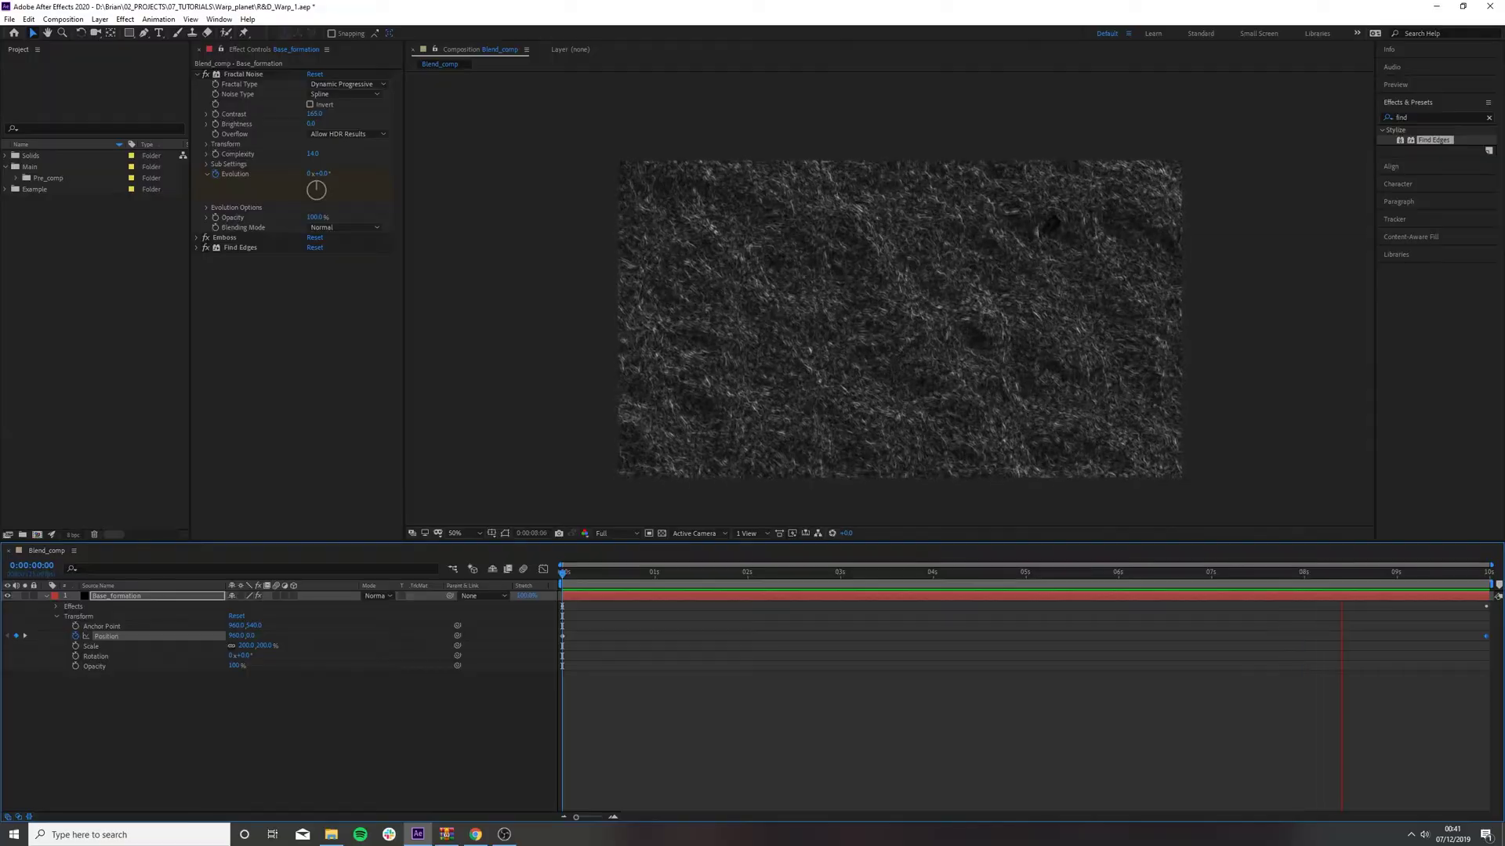
# - Increase the vertical position of Base_formation's last-frame Position keyframe for faster downward movement, and preview the animation
pyautogui.moveTo(562, 573); pyautogui.dragTo(1487, 573)
pyautogui.press('space')
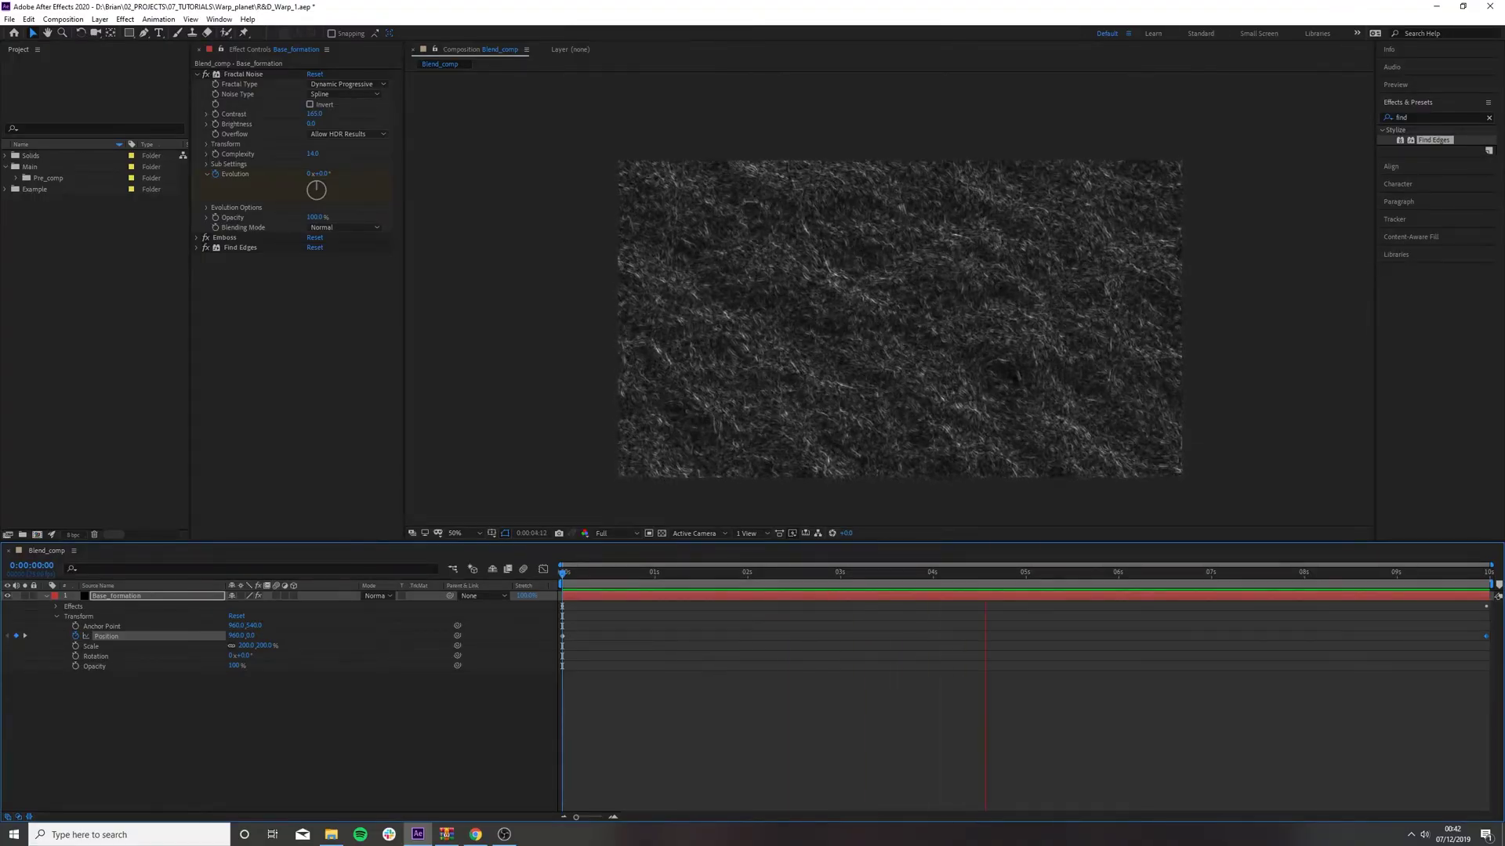
pyautogui.moveTo(1444, 573); pyautogui.dragTo(1487, 573)
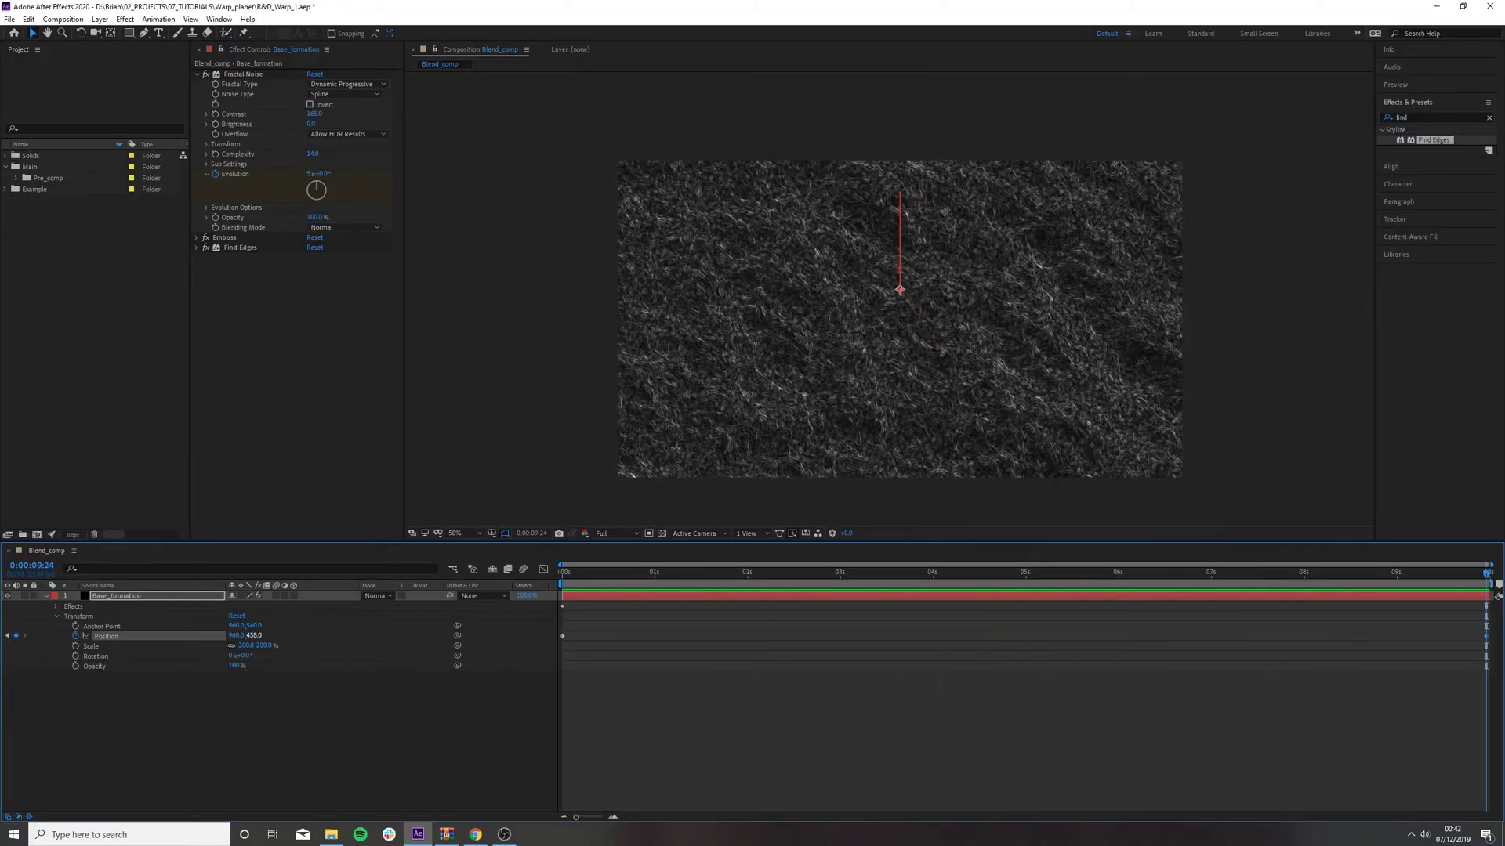
pyautogui.moveTo(252, 635); pyautogui.dragTo(277, 636)
pyautogui.press('space')
pyautogui.press(',')
pyautogui.press(',')
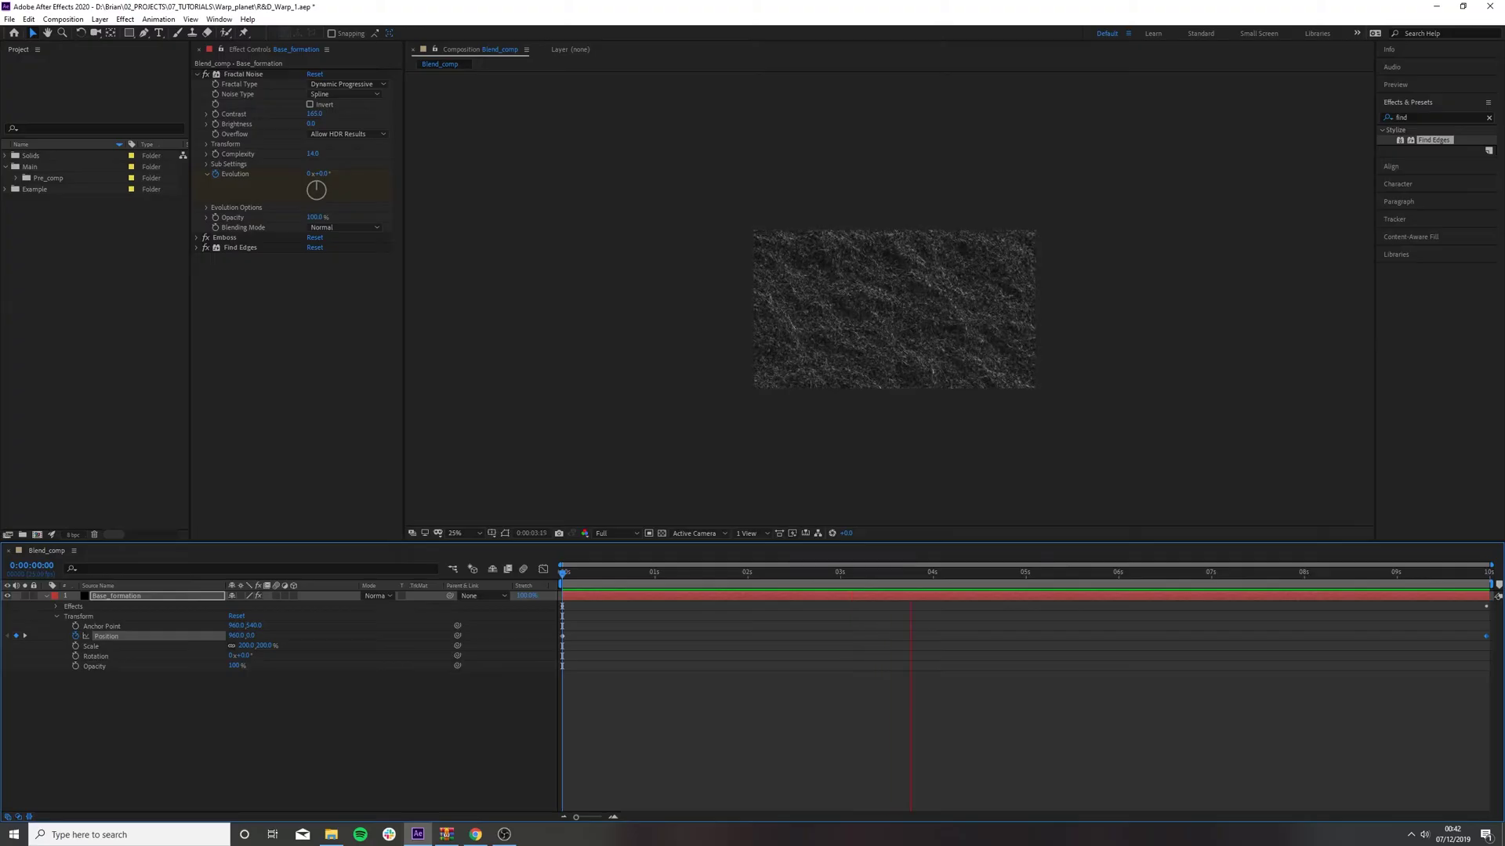
pyautogui.press('.')
pyautogui.press('space')
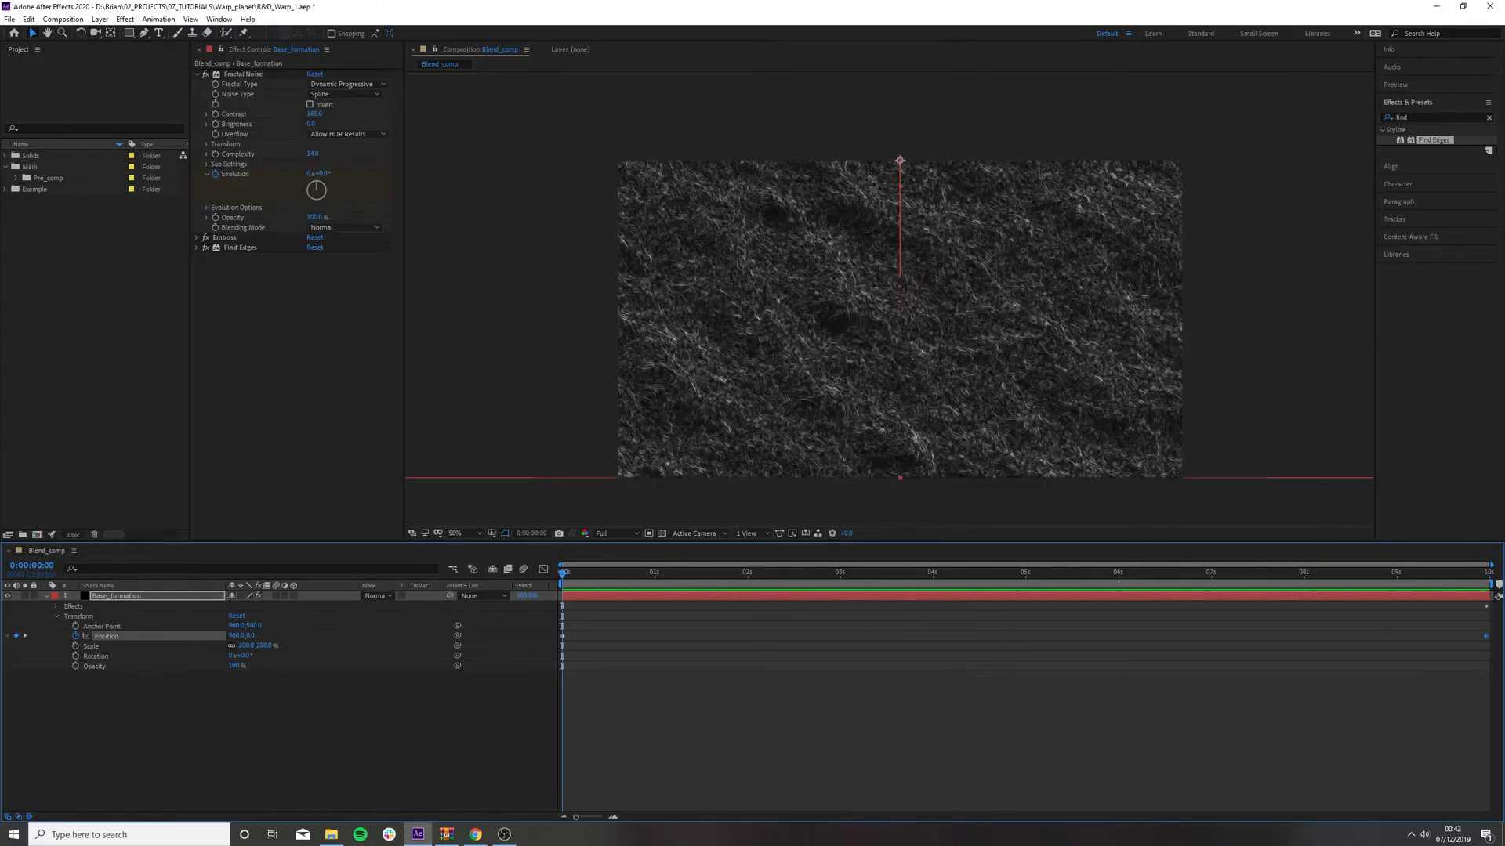
# - Collapse the Fractal Noise settings and the properties of the Base_formation layer
pyautogui.click(197, 73)
pyautogui.hotkey('shift', 'F2')
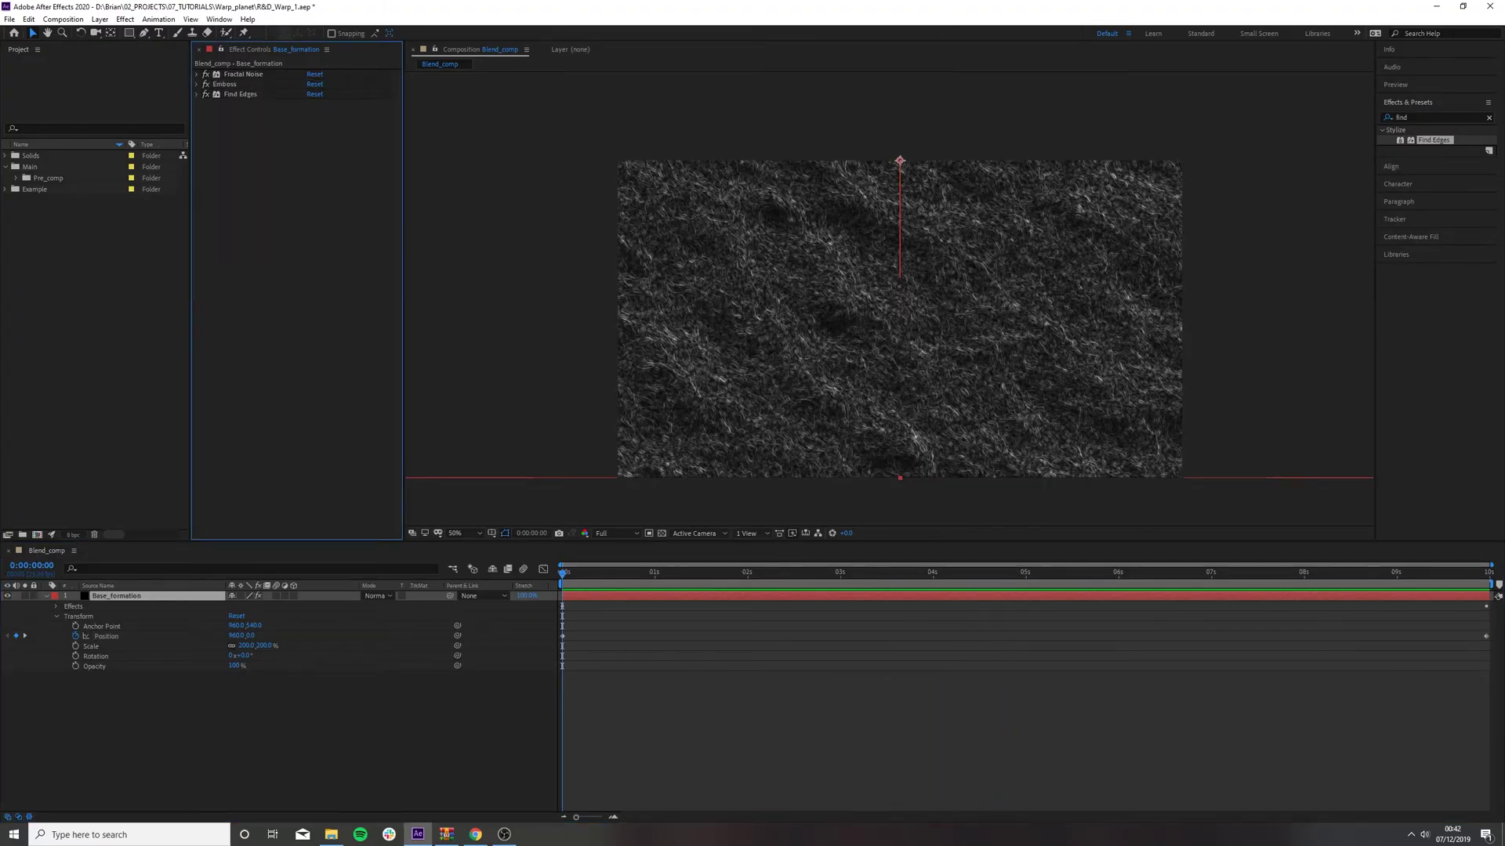
pyautogui.doubleClick(1401, 116)
pyautogui.click(47, 595)
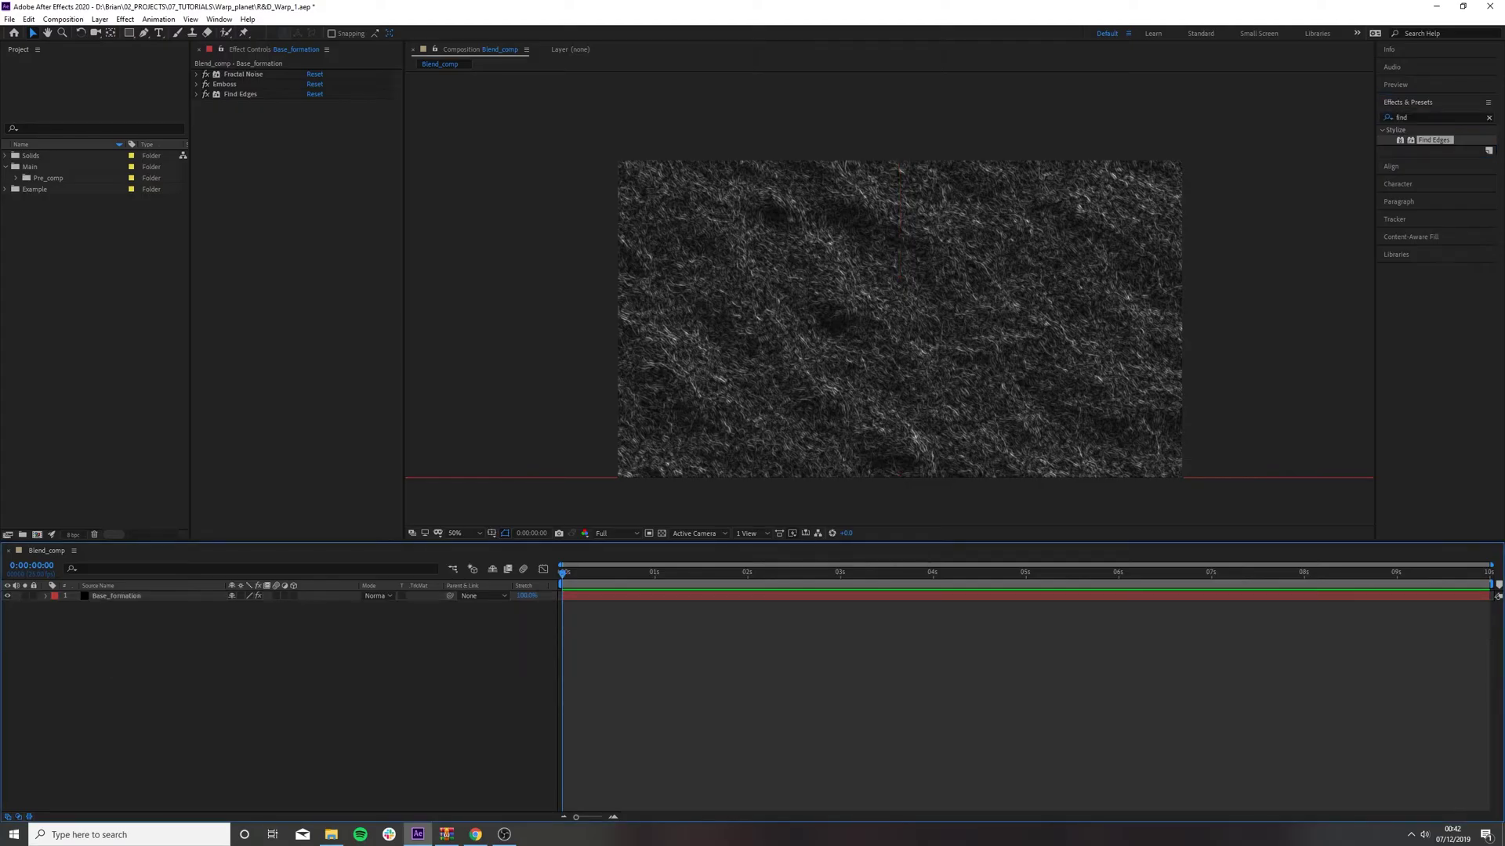
# - Create a new composition-sized black solid named Particle
pyautogui.hotkey('ctrl', 'y')
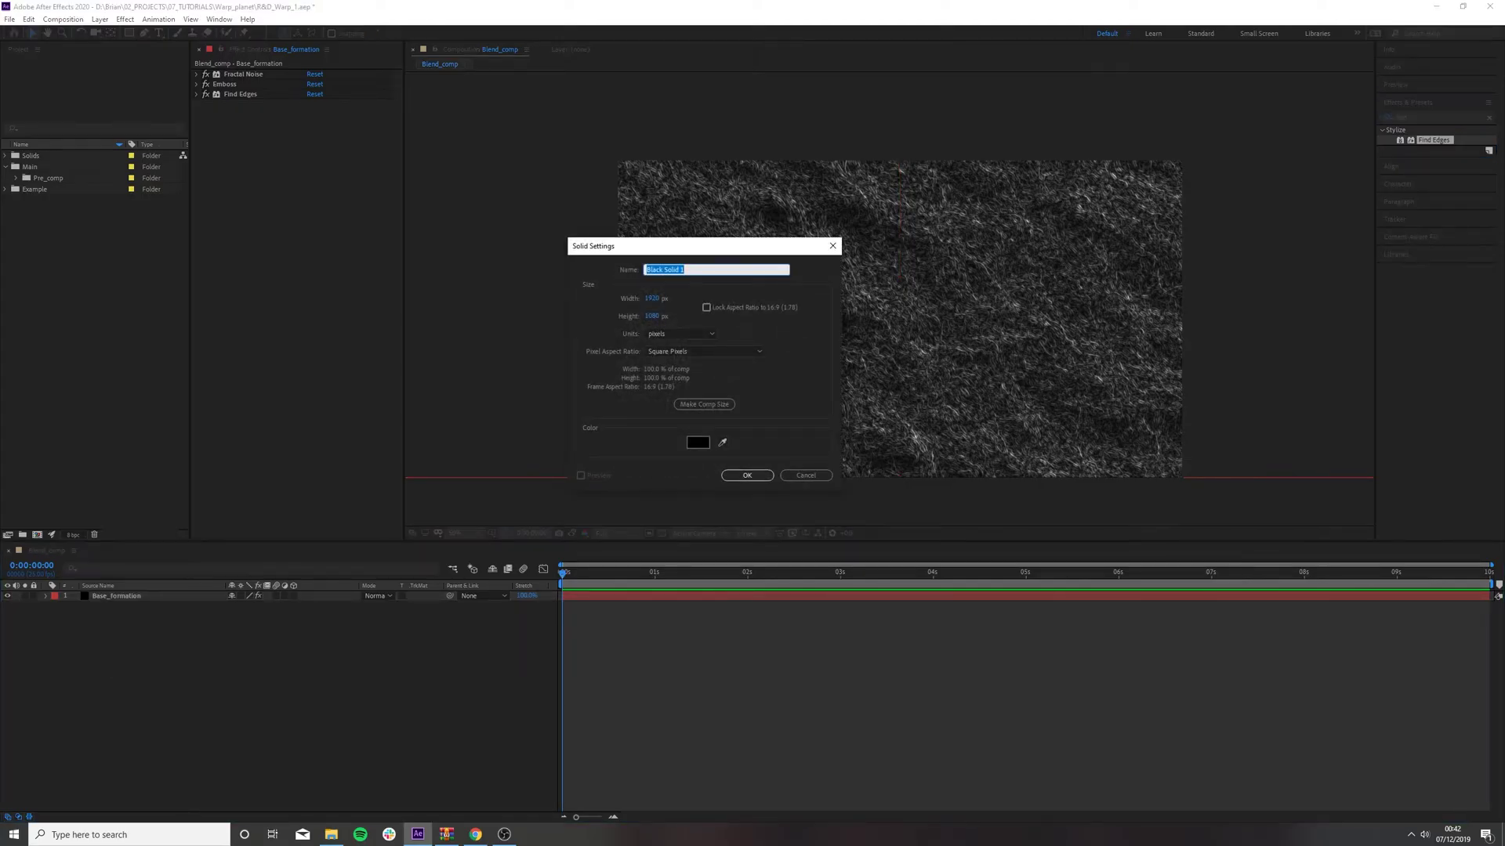
pyautogui.write('Particle')
pyautogui.press('Return')
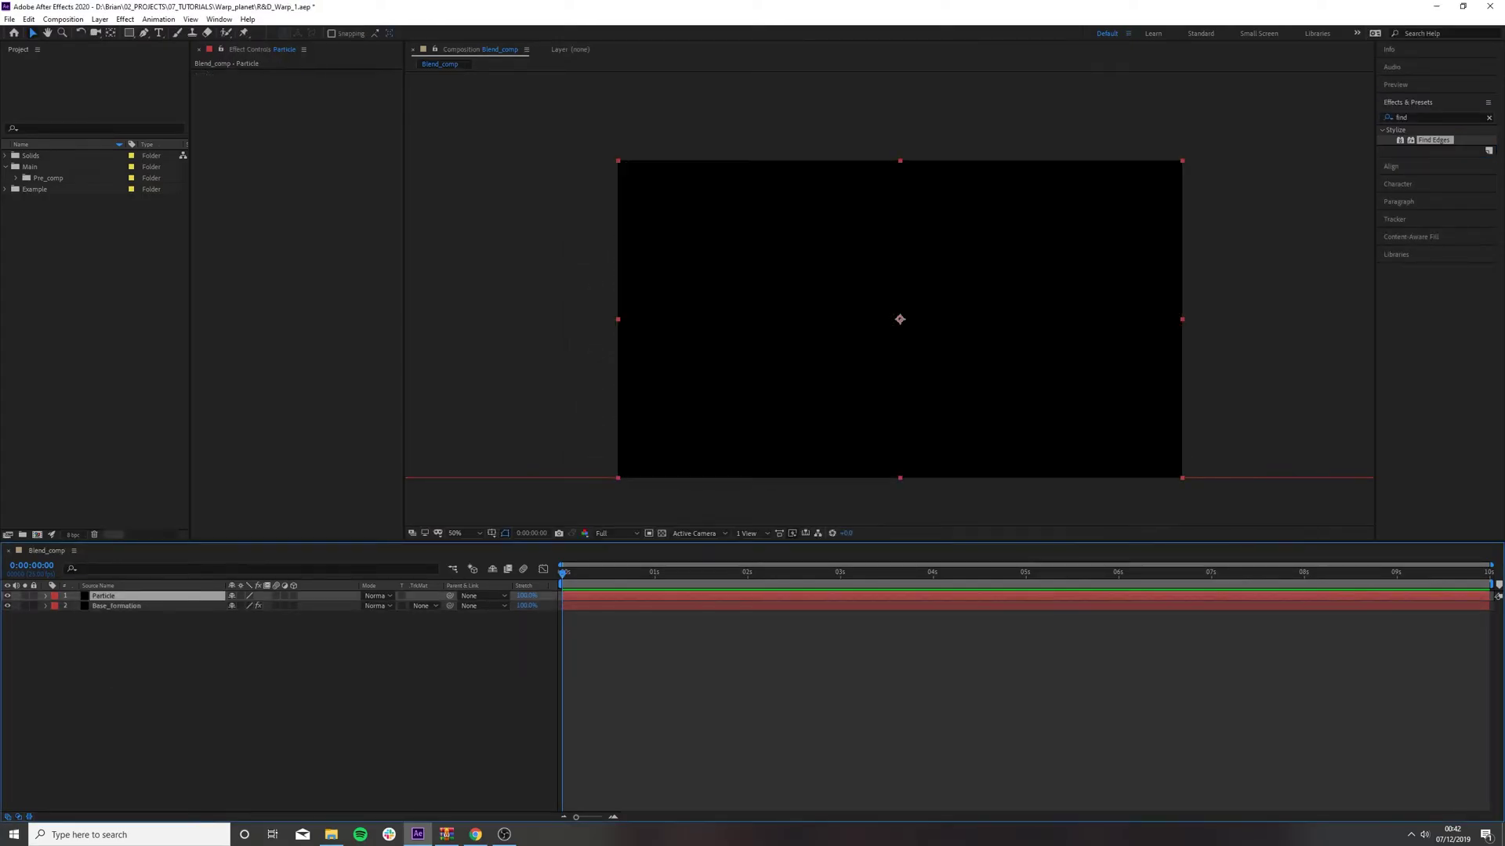
# - Apply the CC Particle Systems II effect to the Particle layer and preview the default emission
pyautogui.click(1434, 117)
pyautogui.write('cc')
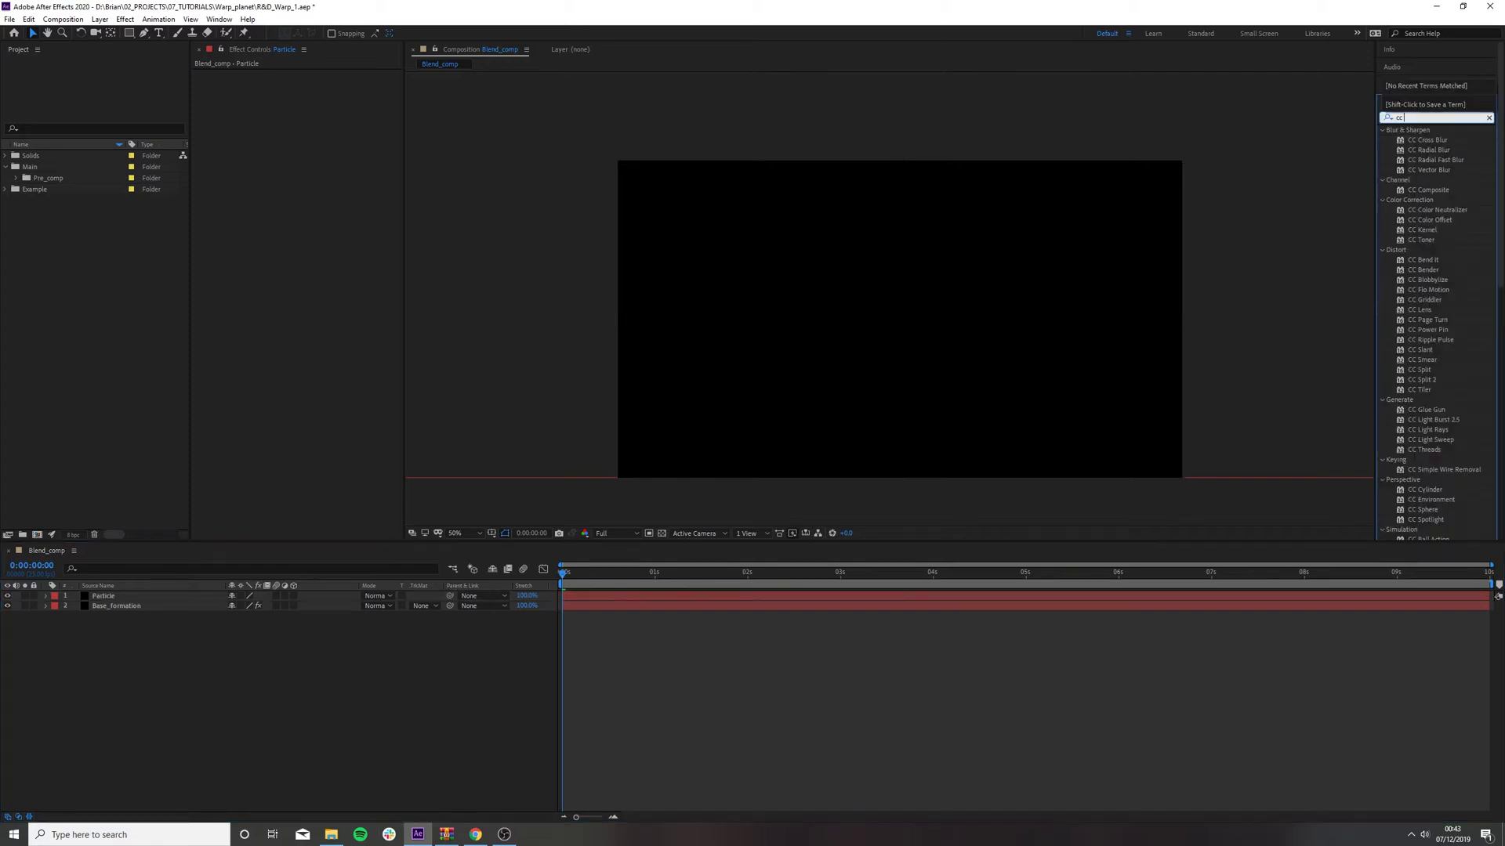
pyautogui.write(' pa')
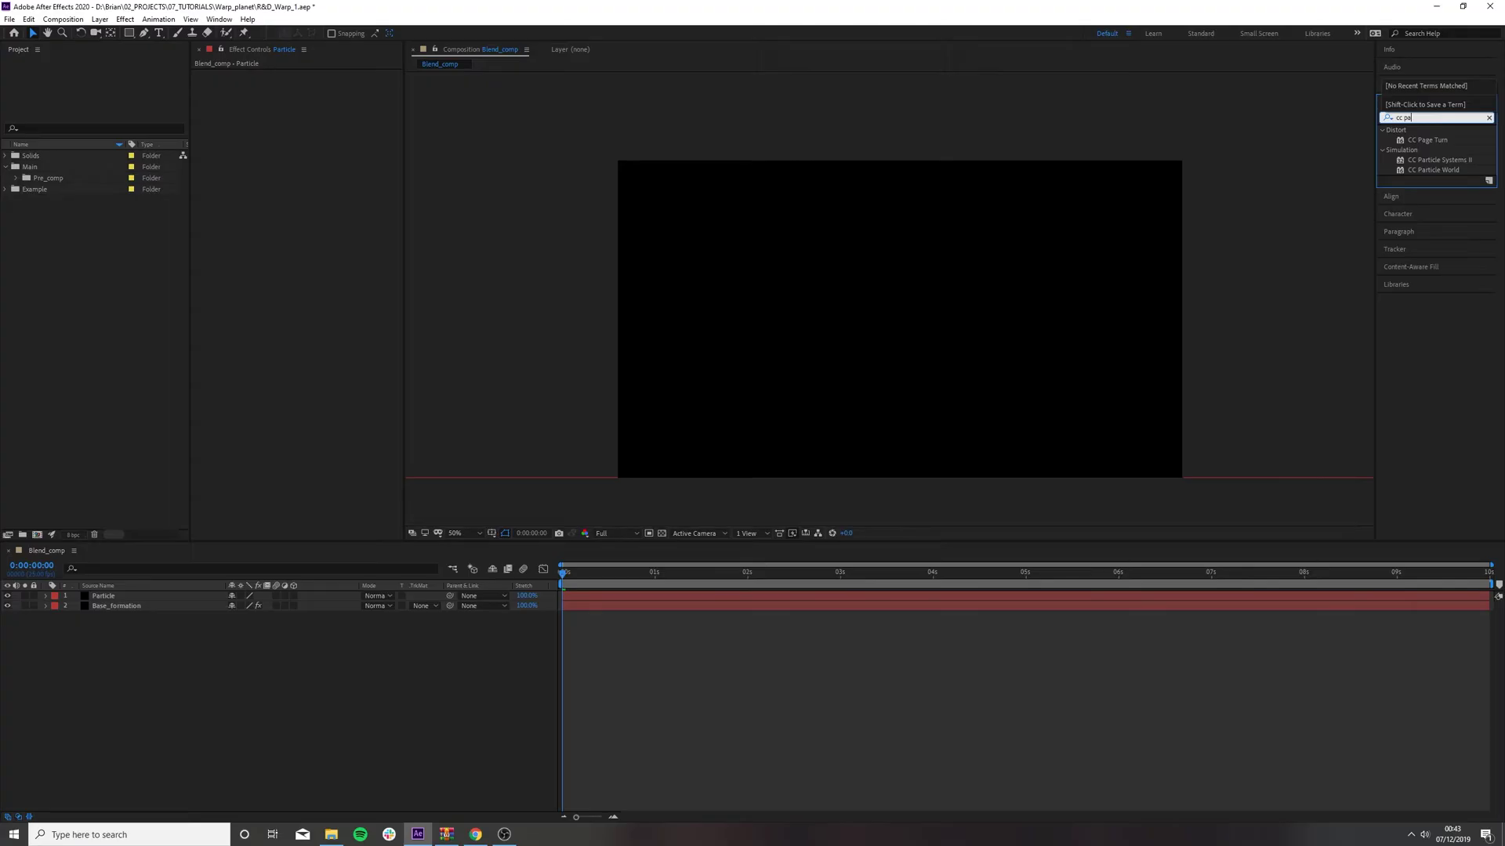
pyautogui.moveTo(1439, 160); pyautogui.dragTo(900, 319)
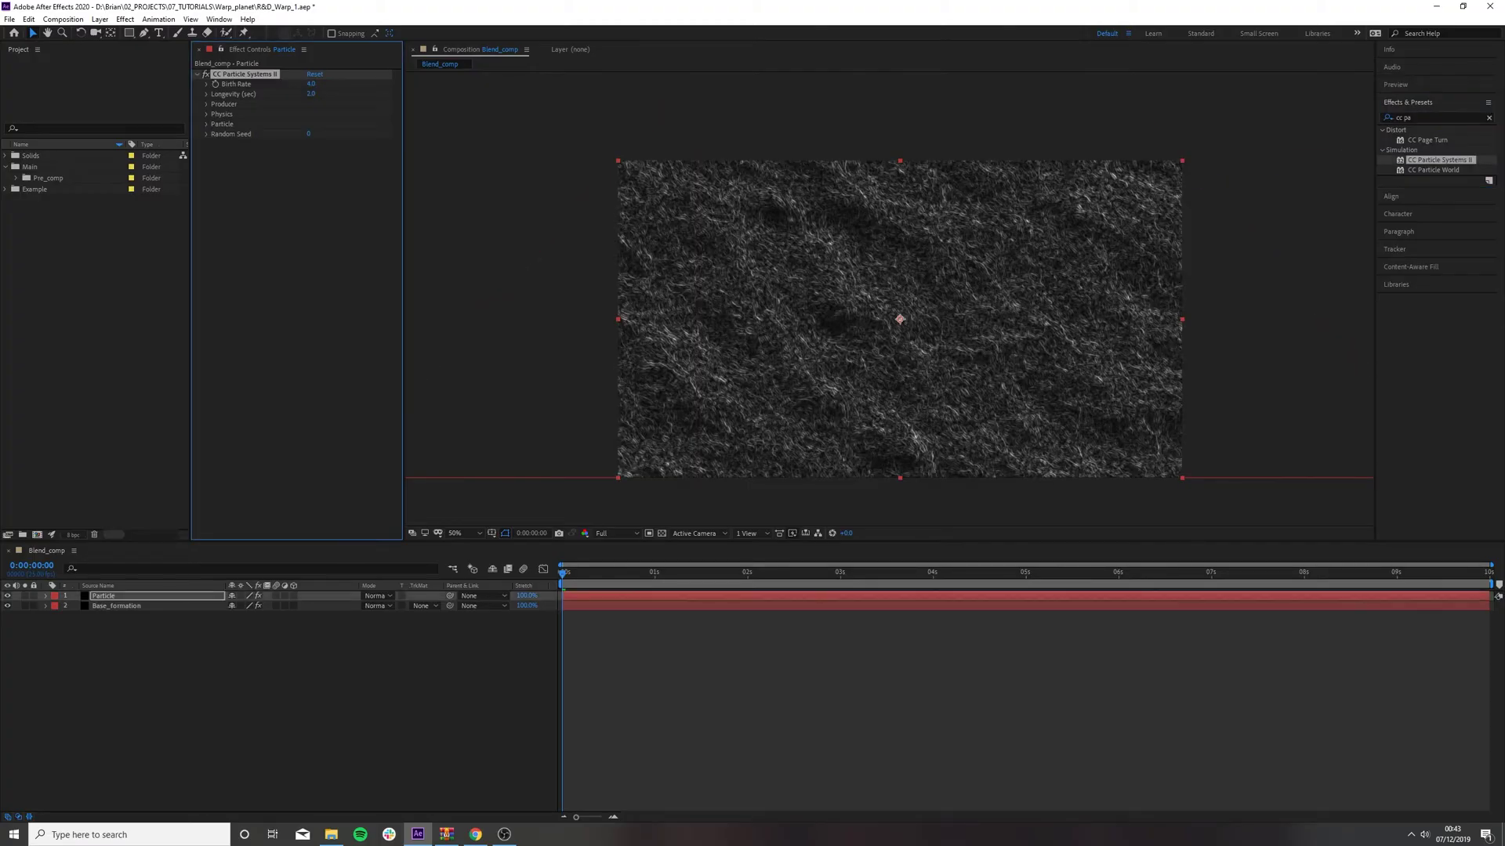
pyautogui.press('space')
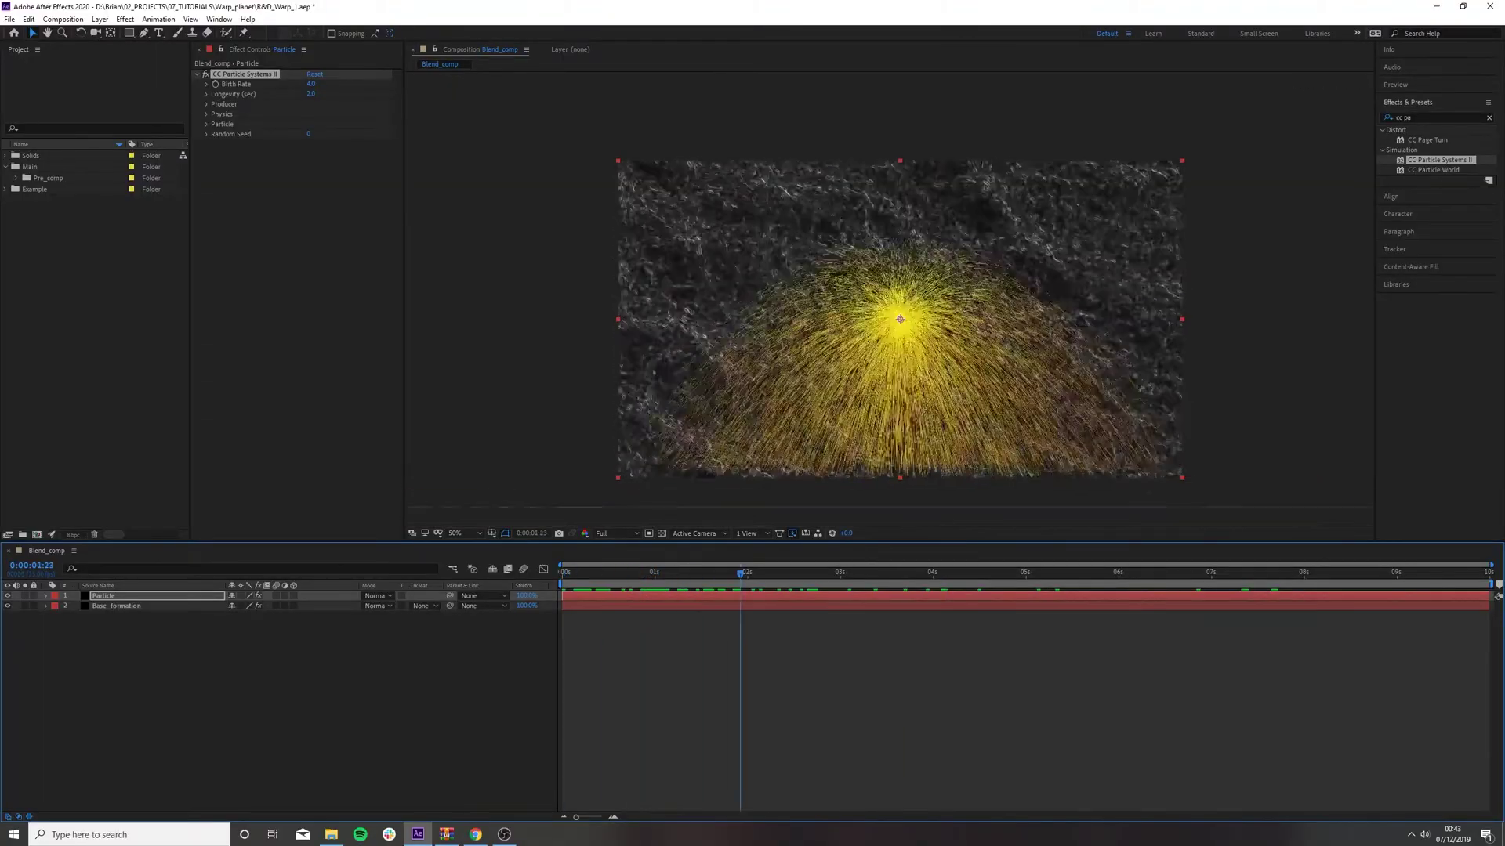
# - Expand the Longevity, Producer, Physics, Particle and Random Seed settings of the CC Particle Systems II effect
pyautogui.click(207, 94)
pyautogui.click(207, 120)
pyautogui.click(207, 160)
pyautogui.click(207, 240)
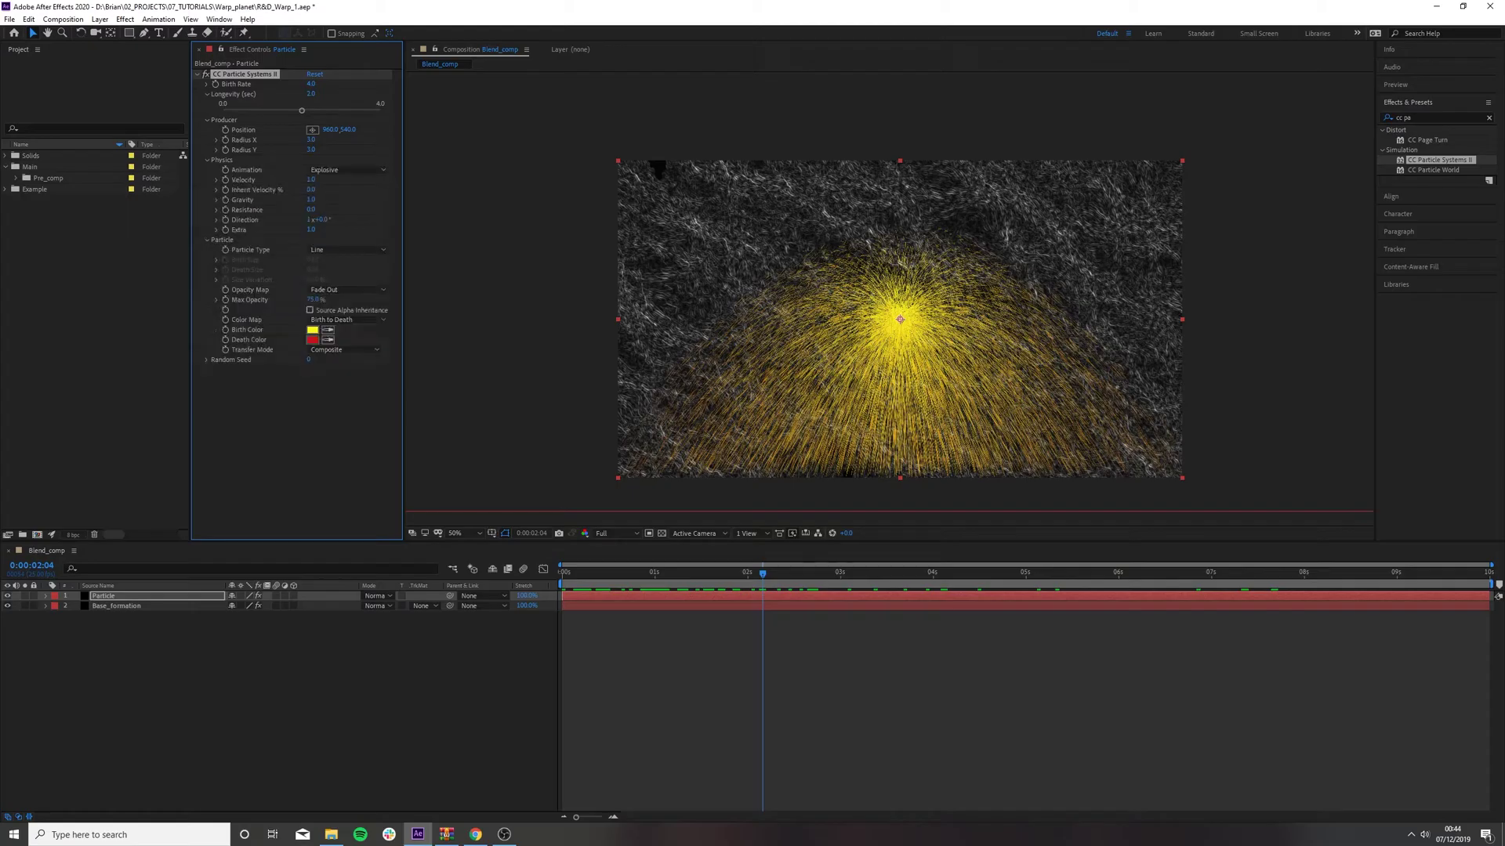
pyautogui.click(207, 360)
# - Set the particles' Birth Color to white (FFFFFF) and their Death Color to dark gray
pyautogui.click(313, 330)
pyautogui.click(1052, 241)
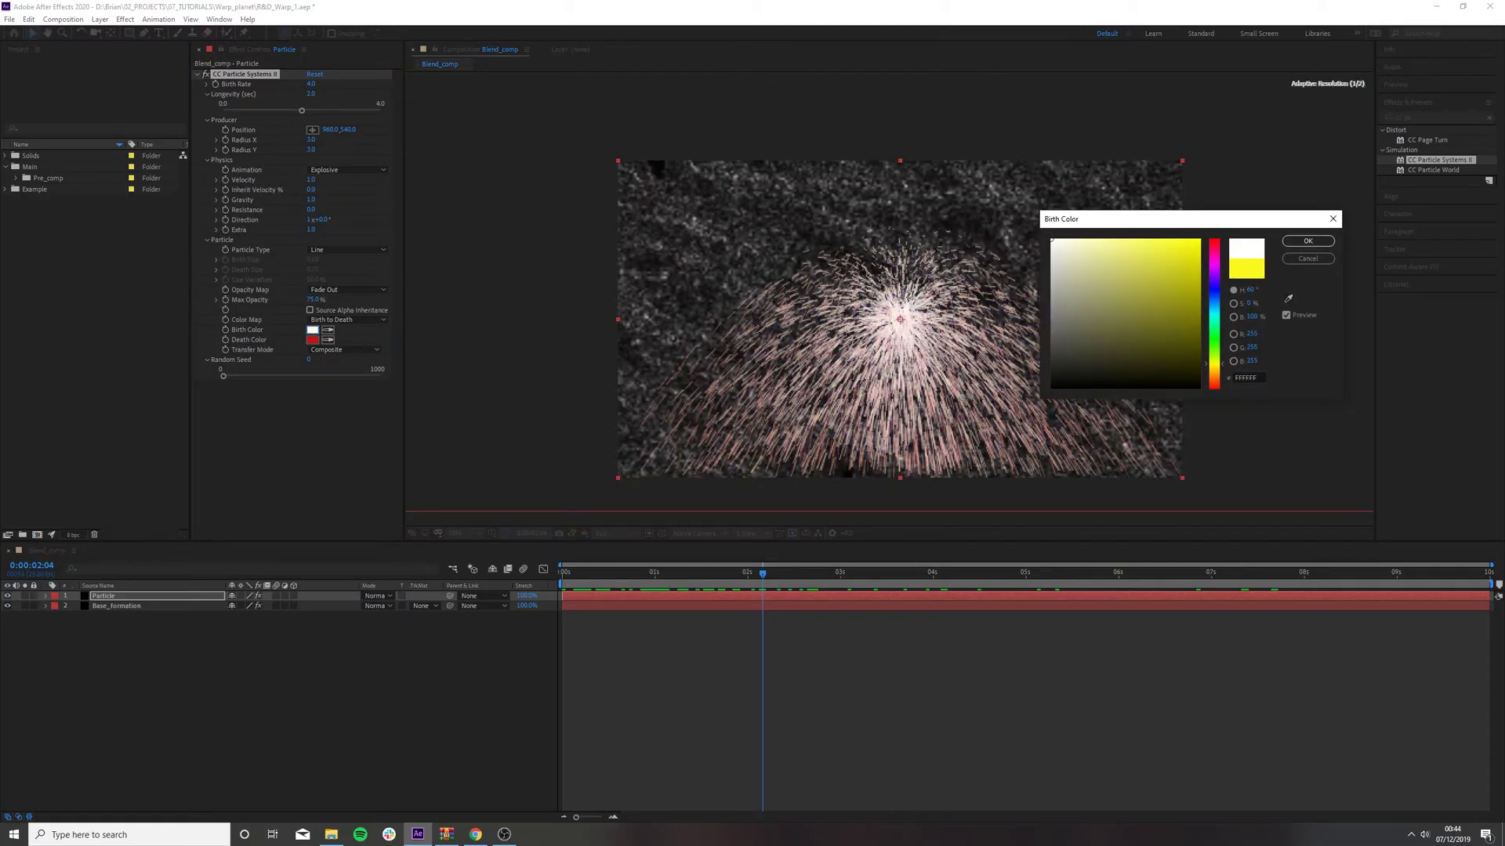
pyautogui.click(1307, 241)
pyautogui.click(312, 339)
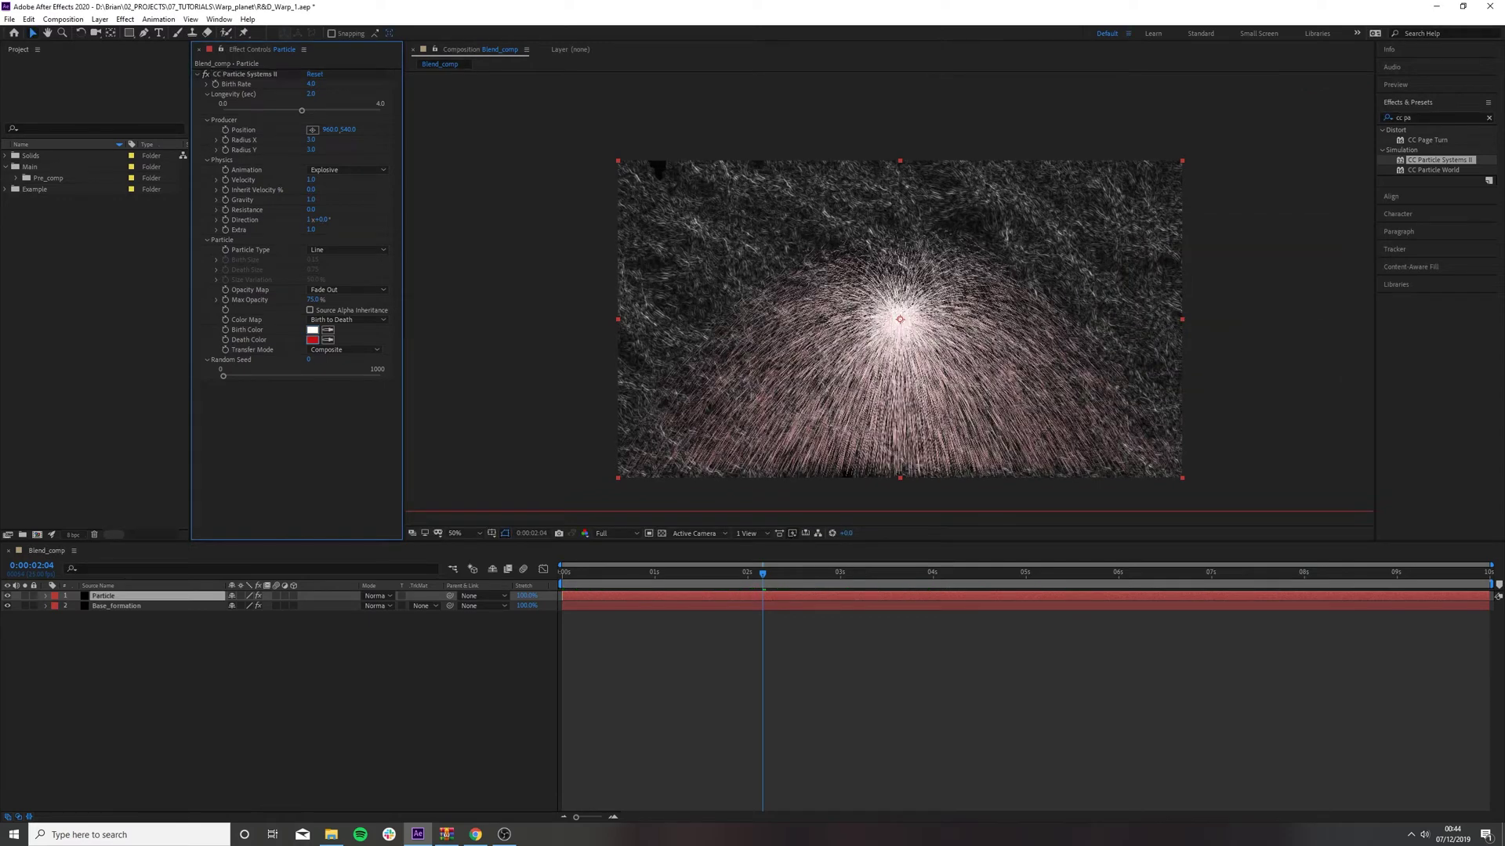
pyautogui.moveTo(1214, 304)
pyautogui.mouseDown()
pyautogui.moveTo(1214, 283)
pyautogui.moveTo(1103, 247)
pyautogui.moveTo(1078, 340)
pyautogui.mouseUp()
pyautogui.click(1308, 241)
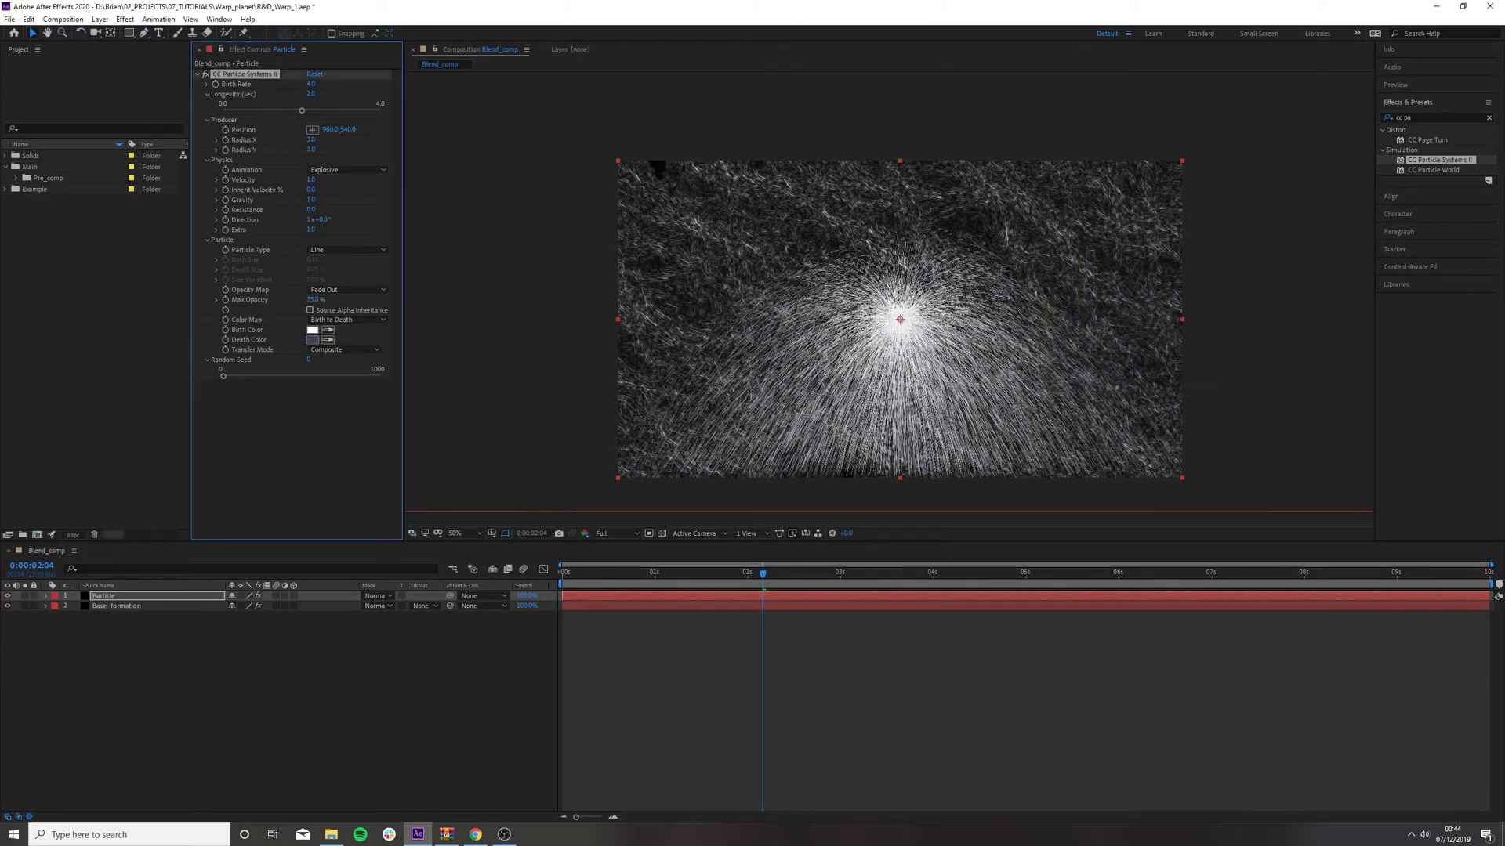
# - Try spreading the particle producer over the frame with Radius X at about 110 and Radius Y at about 129
pyautogui.click(311, 139)
pyautogui.press('Return')
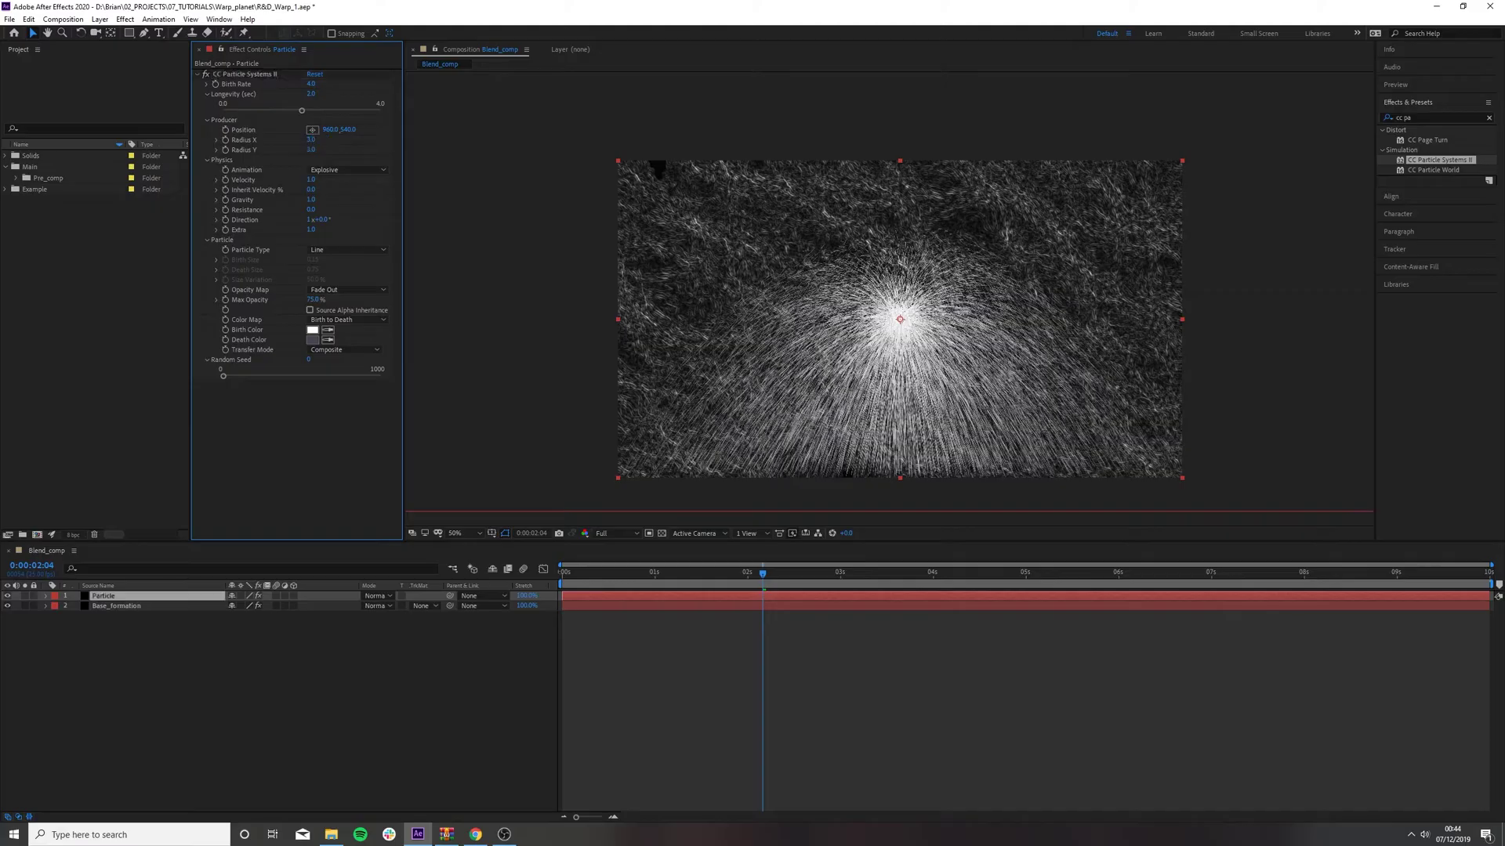
pyautogui.moveTo(311, 140); pyautogui.dragTo(379, 139)
pyautogui.hotkey('ctrl', 'shift', 'z')
pyautogui.hotkey('ctrl', 'z')
pyautogui.hotkey('ctrl', 'shift', 'z')
pyautogui.hotkey('ctrl', 'z')
pyautogui.hotkey('ctrl', 'shift', 'z')
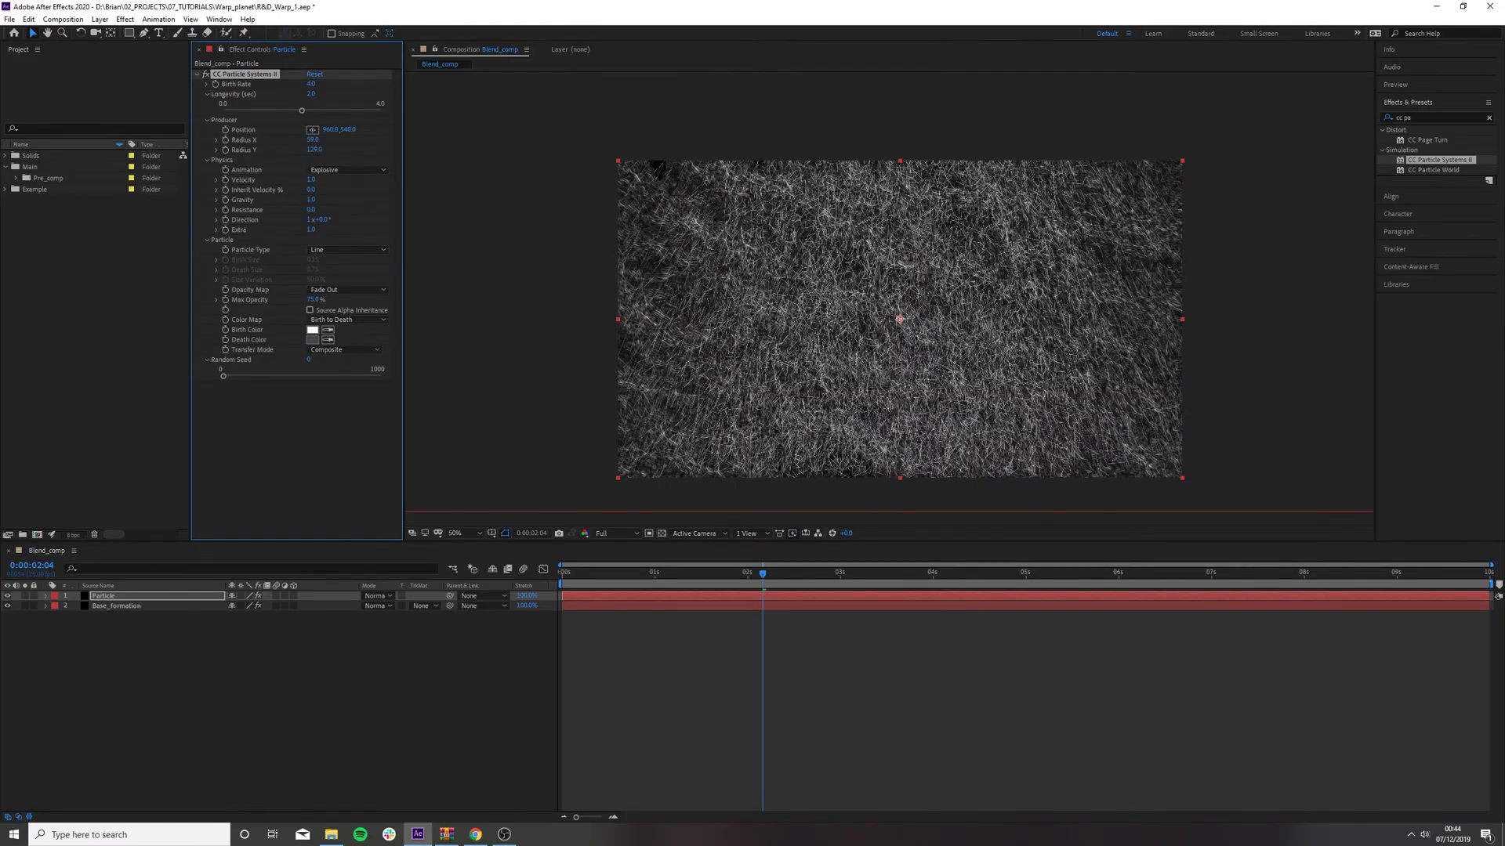
pyautogui.hotkey('ctrl', 'shift', 'z')
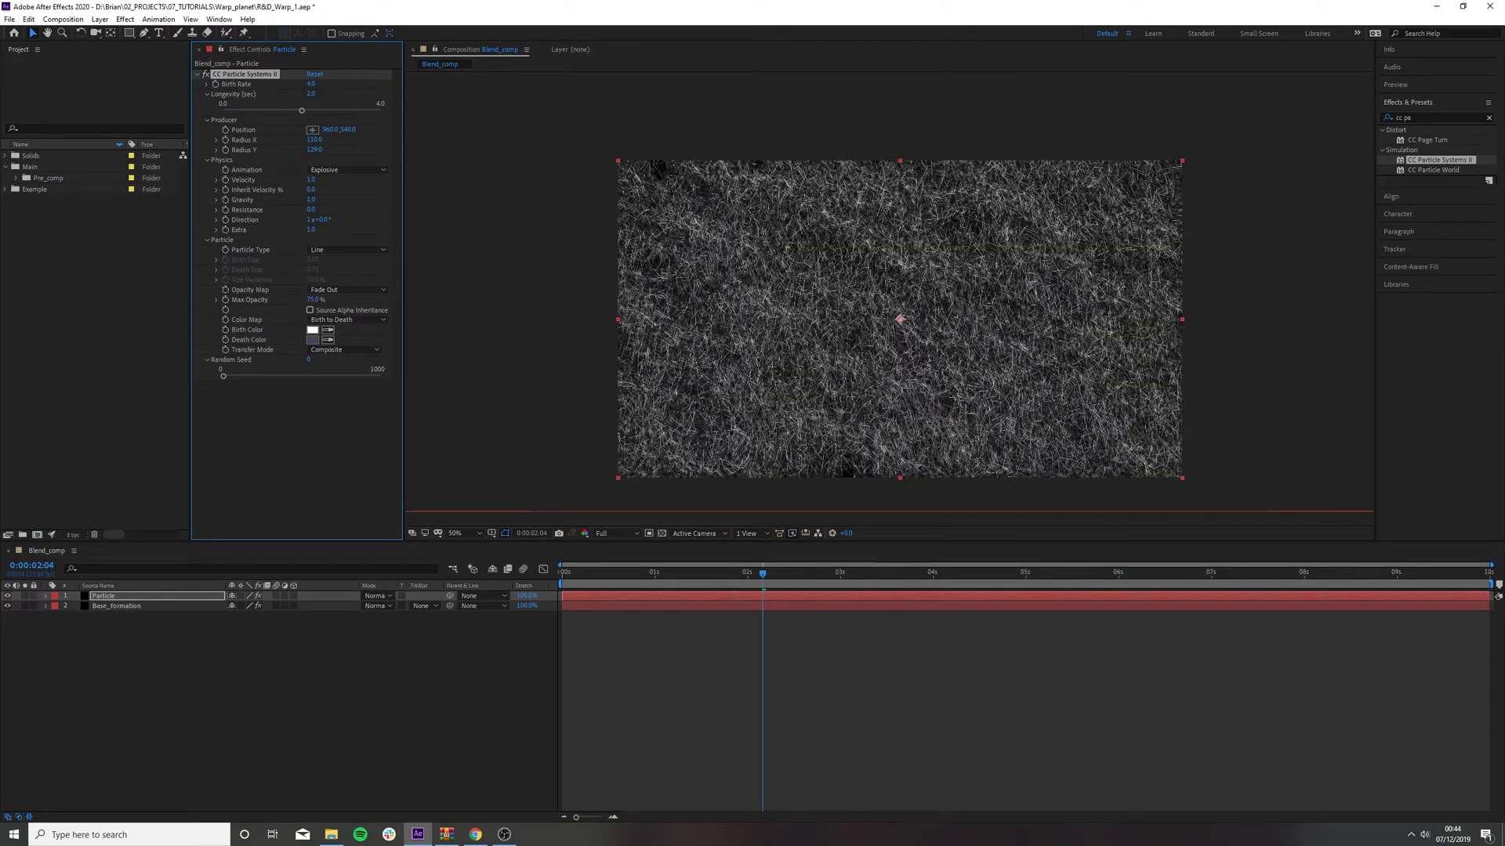
pyautogui.press('/')
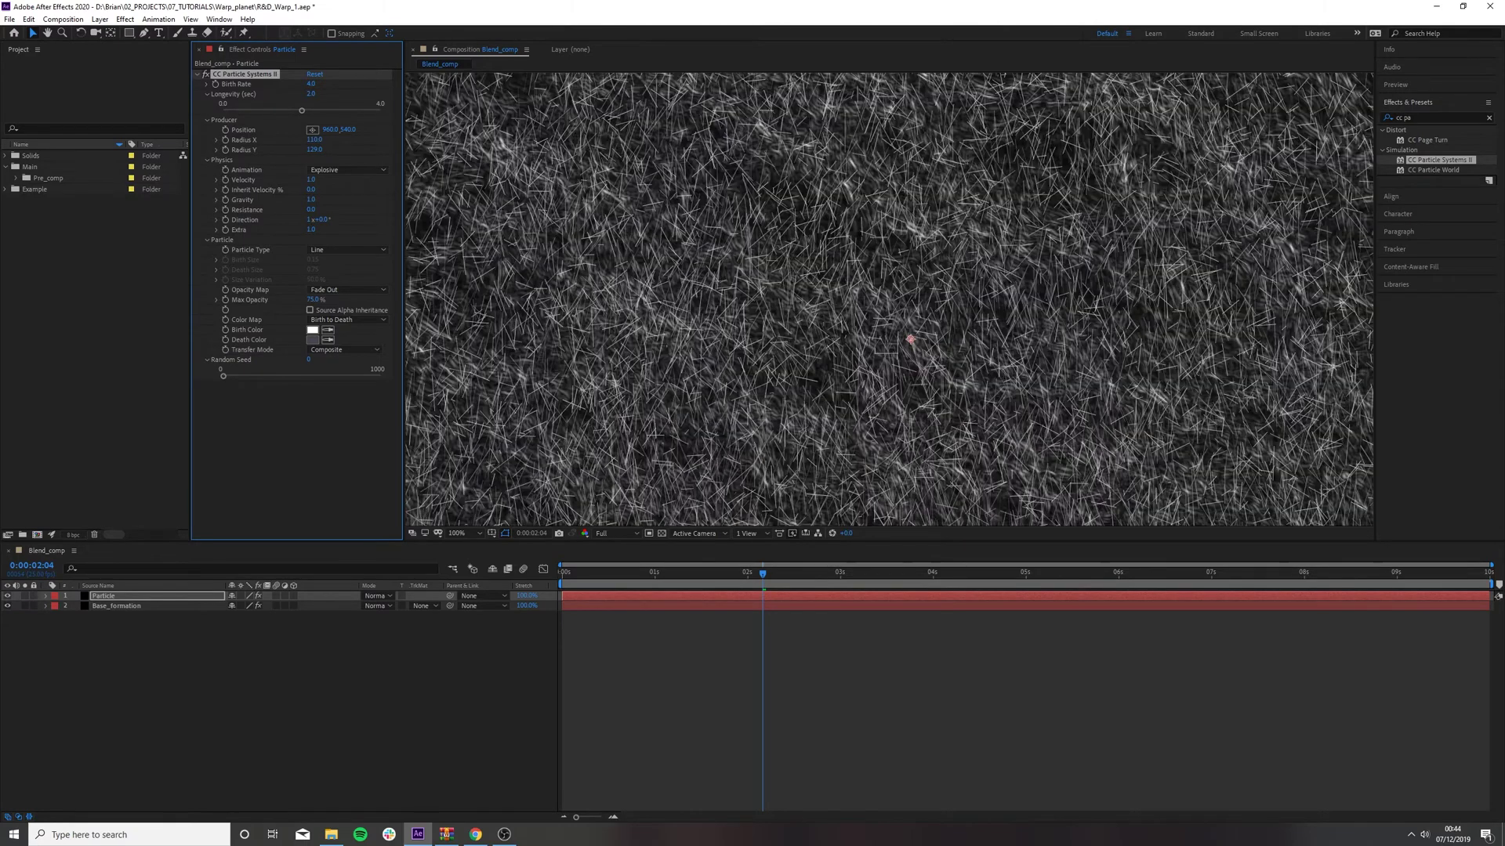
pyautogui.press(',')
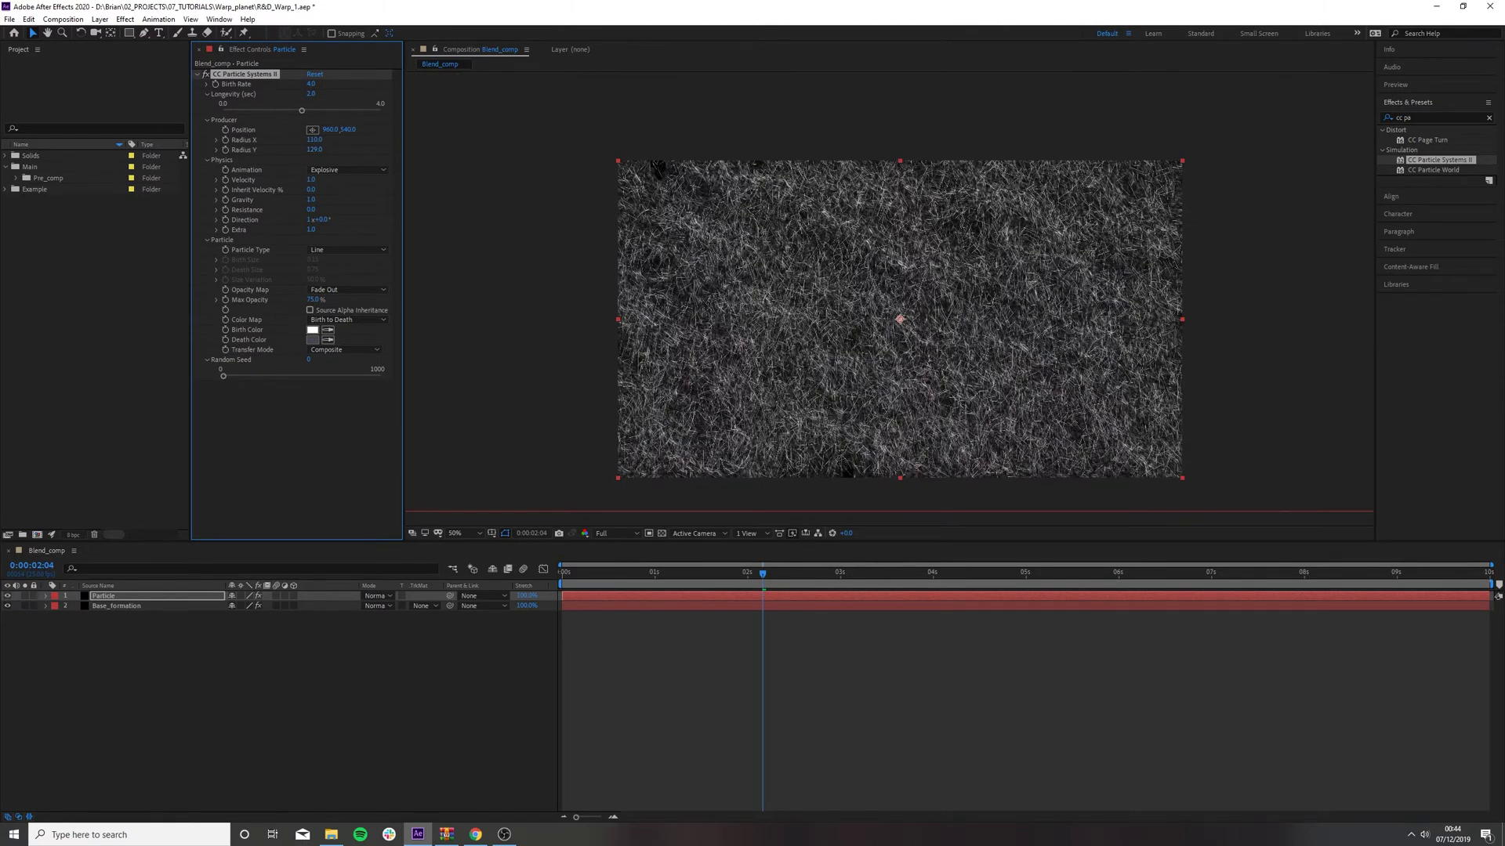
# - Set the particle producer's Radius X to 120 and Radius Y to 150
pyautogui.click(314, 140)
pyautogui.write('120')
pyautogui.press('Return')
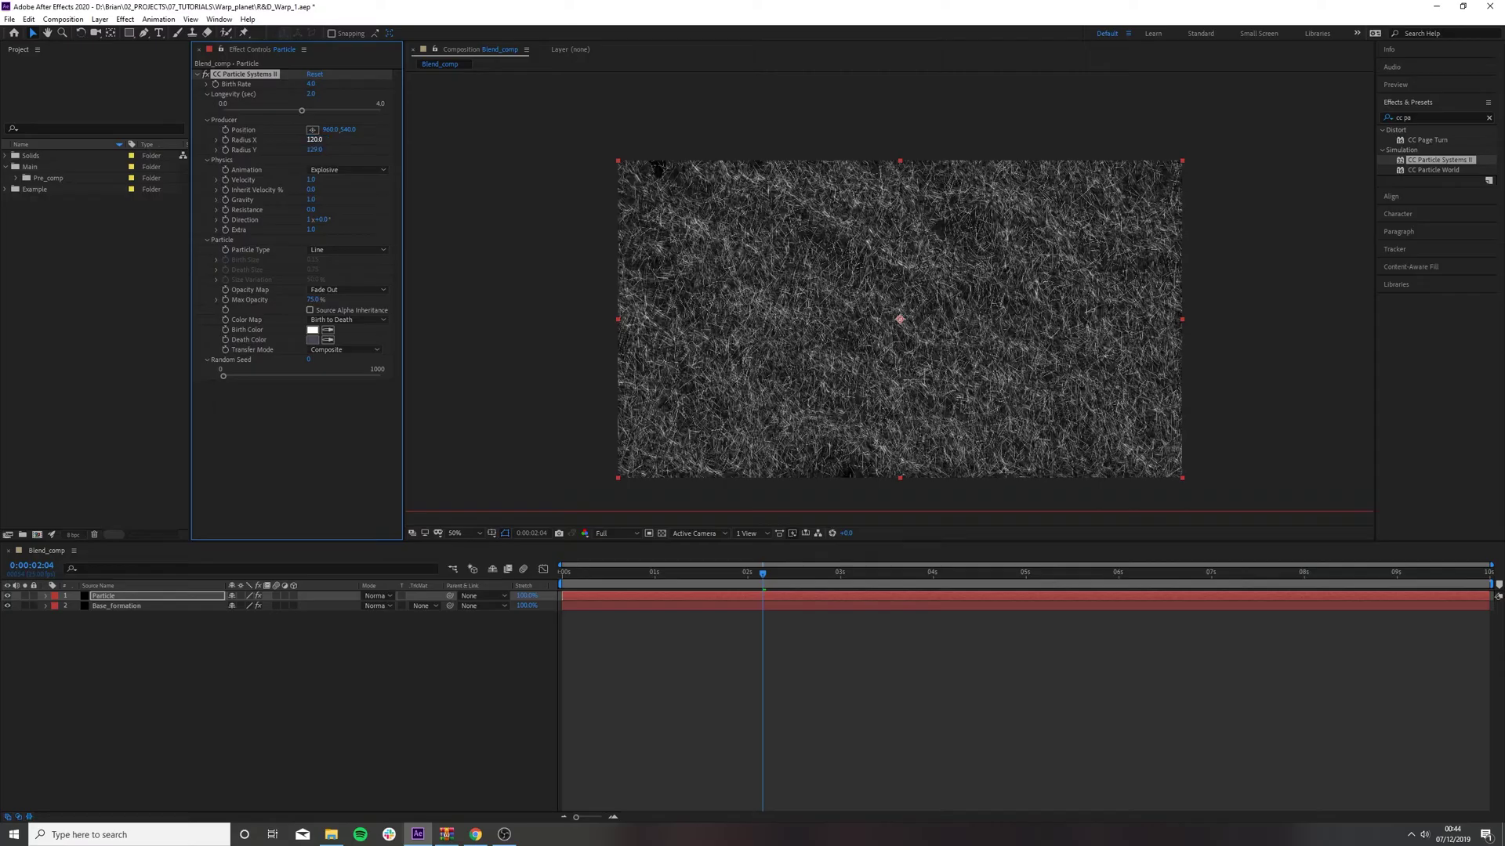
pyautogui.press('Tab')
pyautogui.write('150')
pyautogui.press('Return')
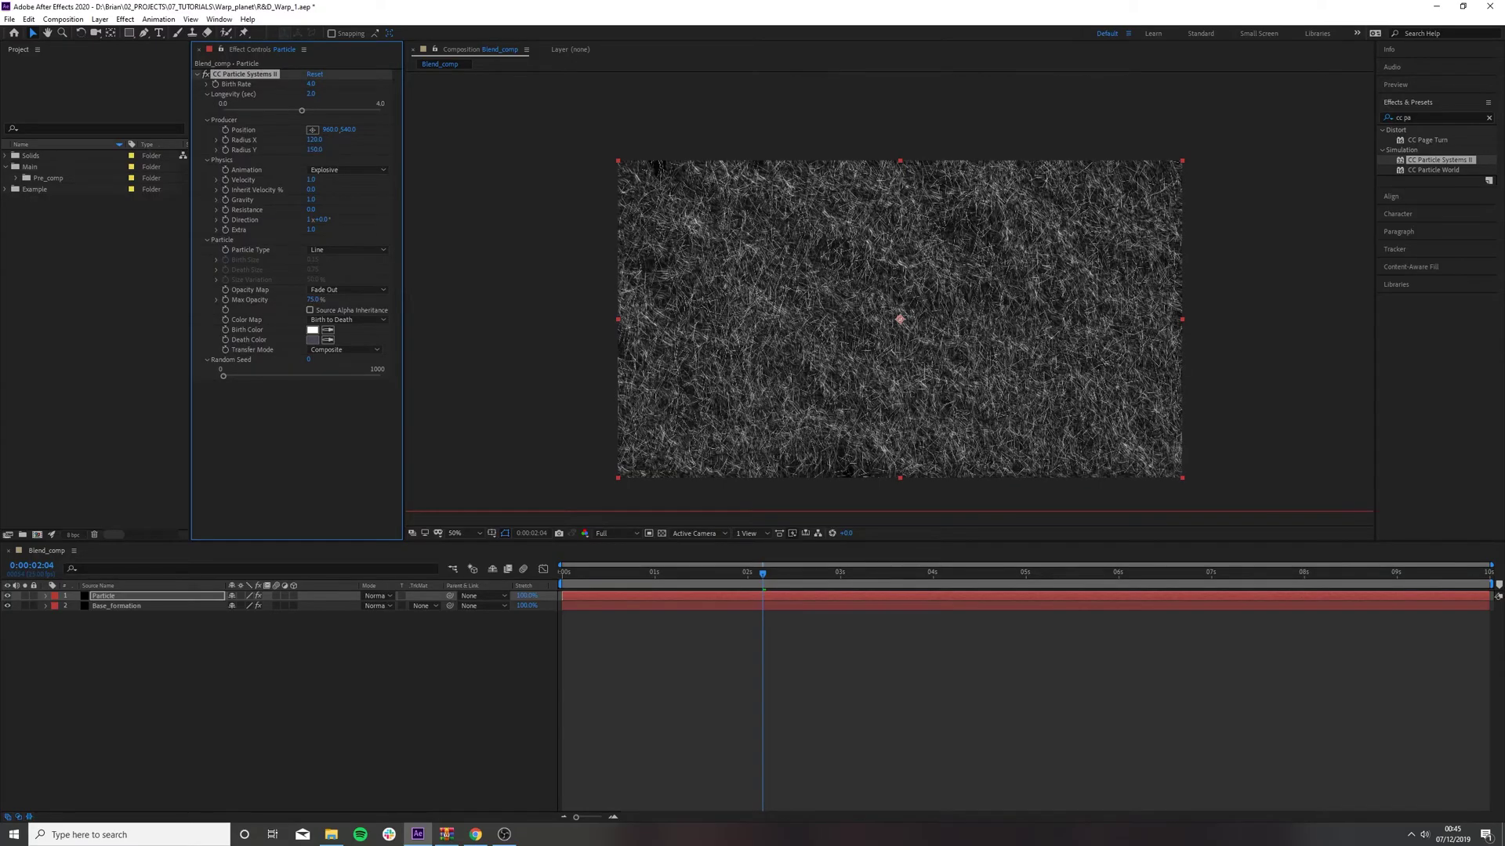
# - Set the particle system's Birth Rate to 2 and its Longevity to 3 seconds
pyautogui.press(',')
pyautogui.press(',')
pyautogui.press(',')
pyautogui.press('.')
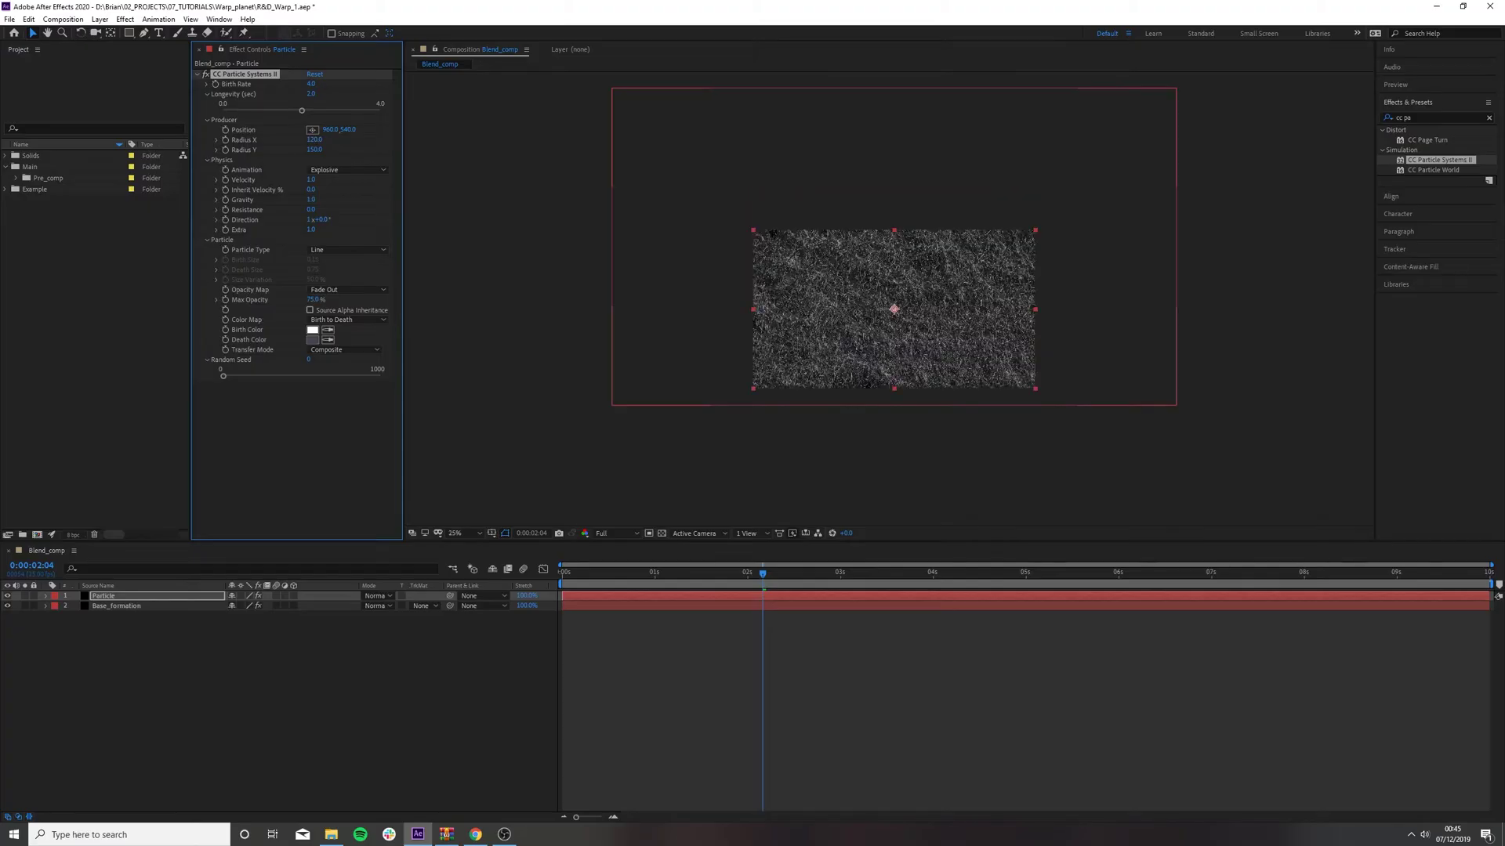
pyautogui.click(311, 84)
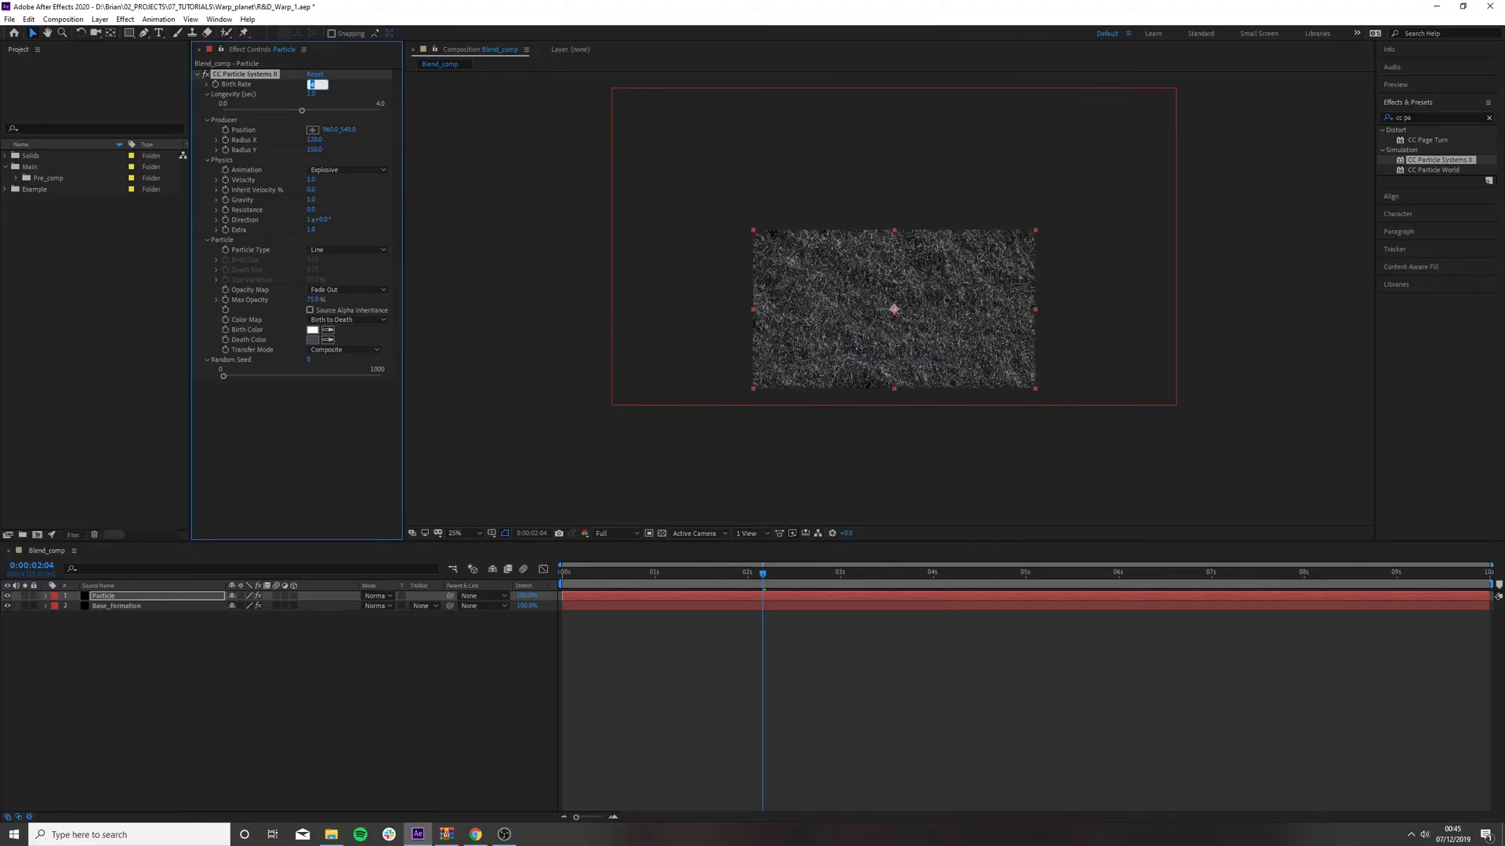
pyautogui.write('2')
pyautogui.press('Tab')
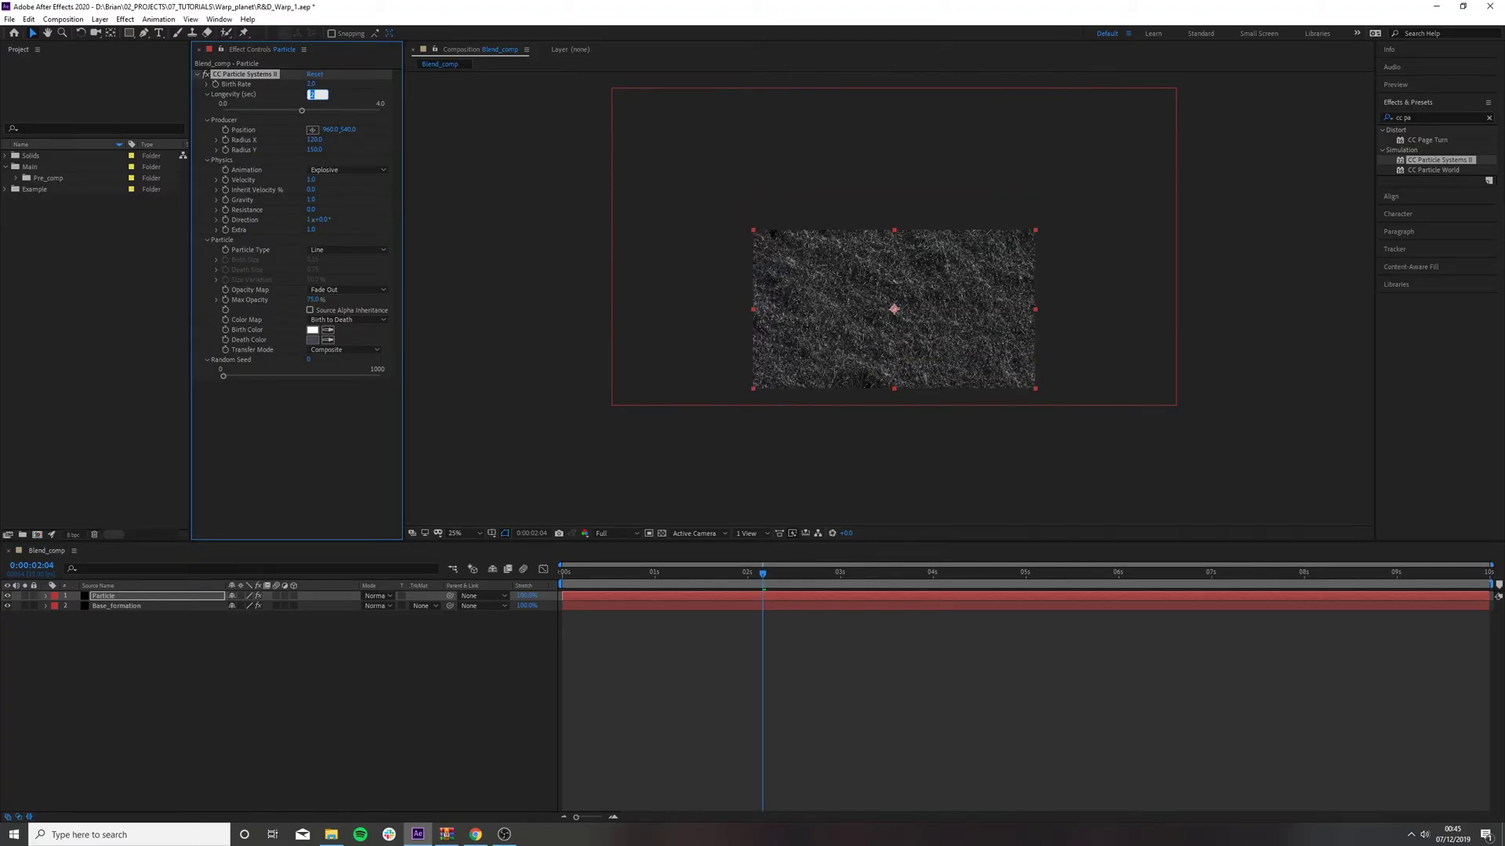
pyautogui.write('3')
pyautogui.press('Return')
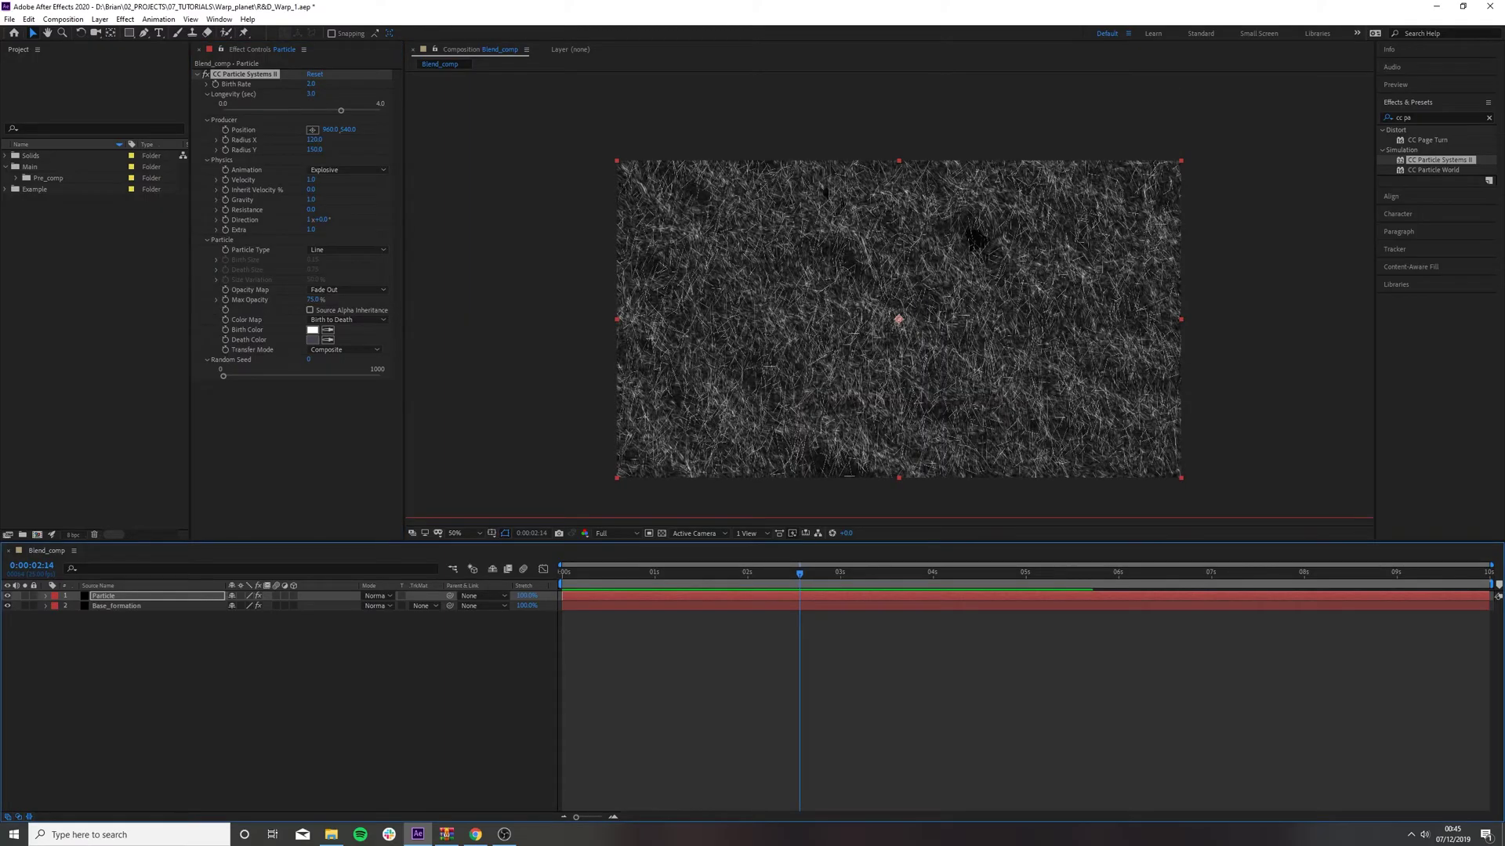
# - Change the particle physics Animation to Direction and set the Velocity to 3.3
pyautogui.click(347, 170)
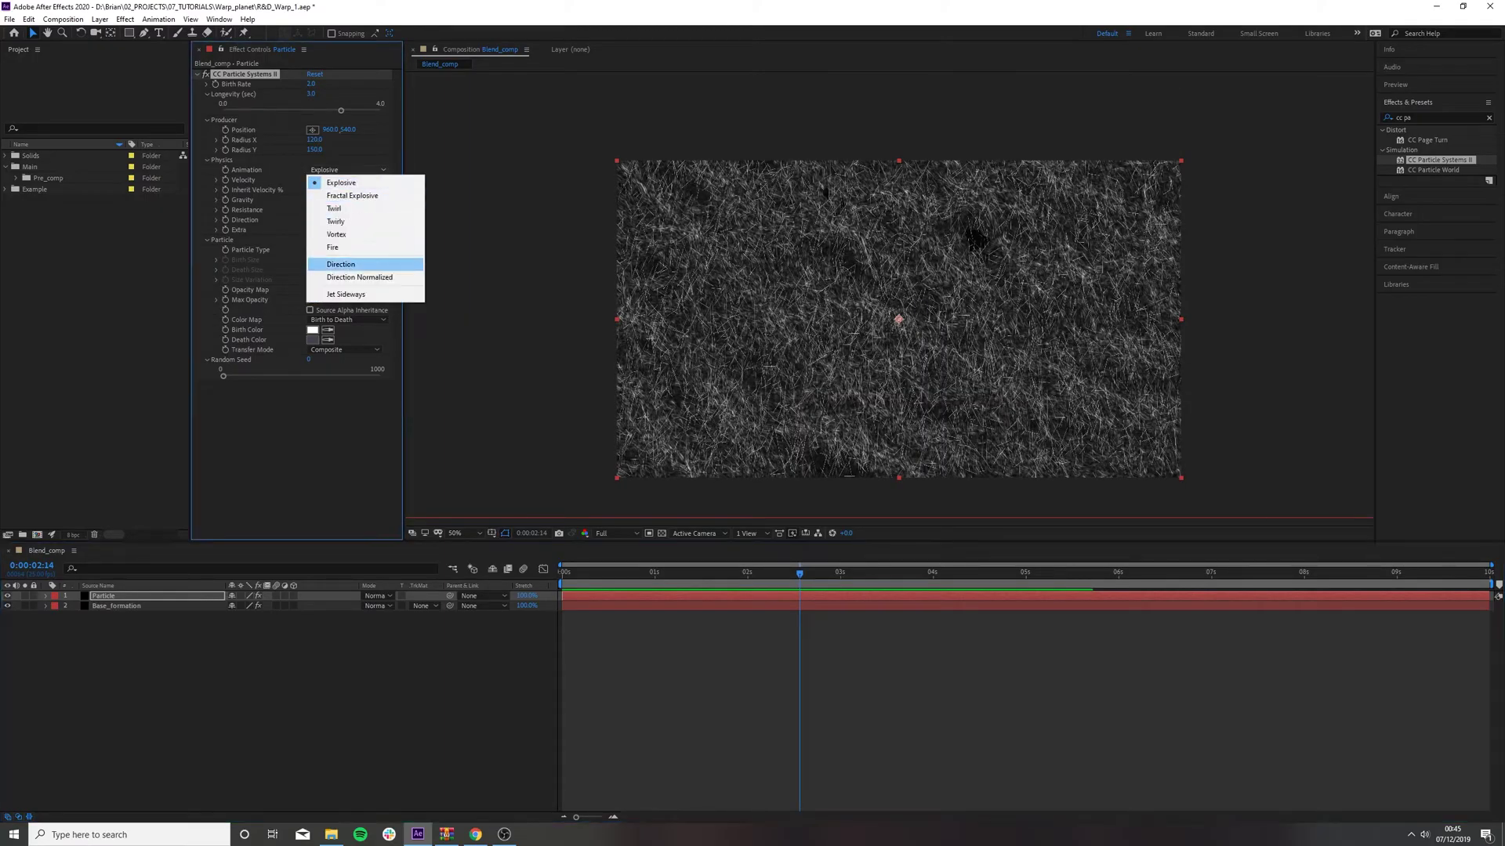
pyautogui.click(353, 264)
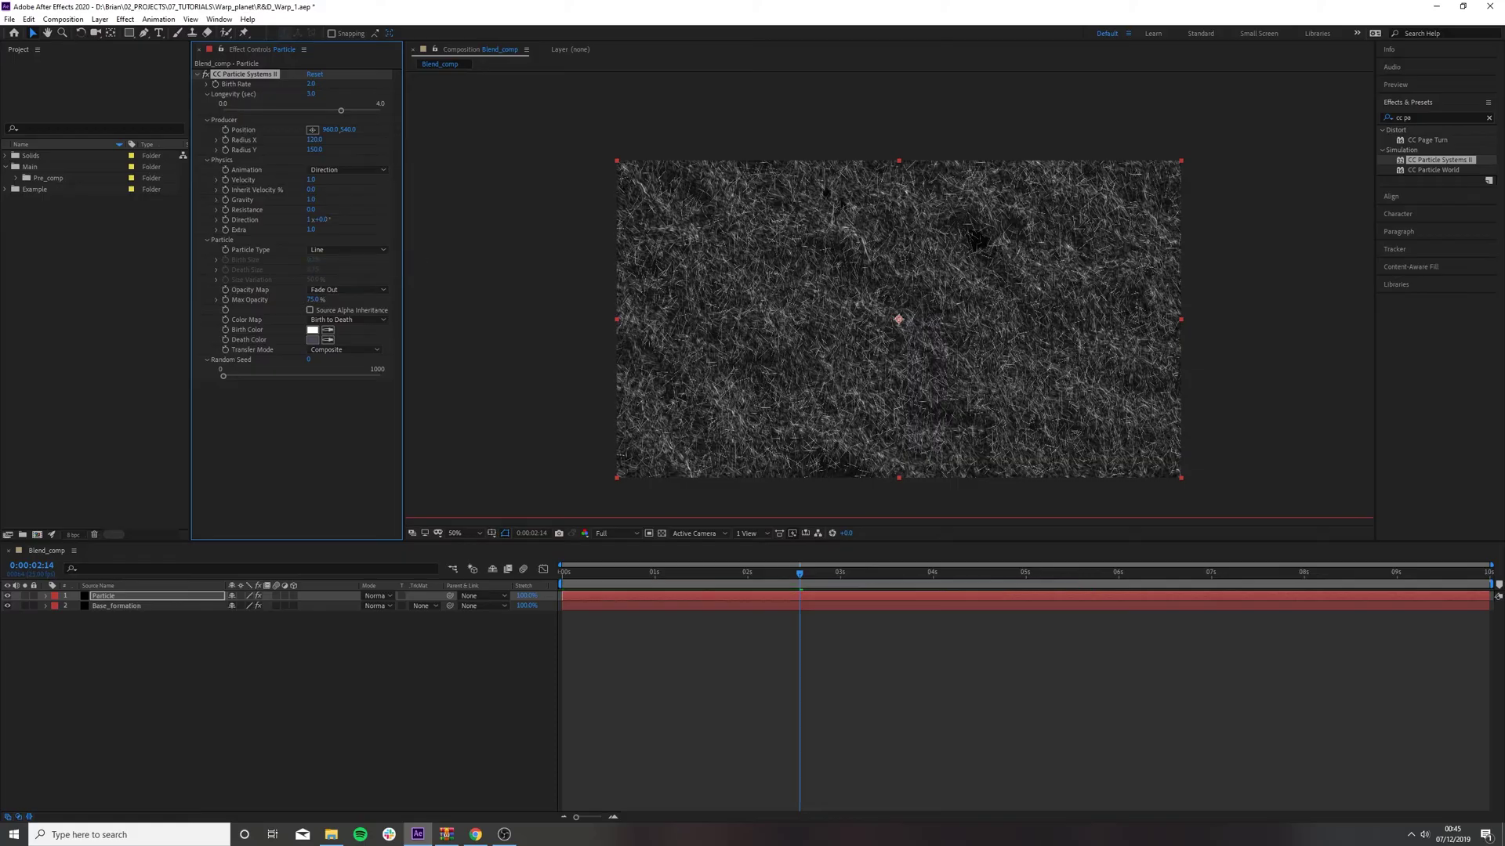
pyautogui.click(312, 179)
pyautogui.write('3.3')
pyautogui.press('Return')
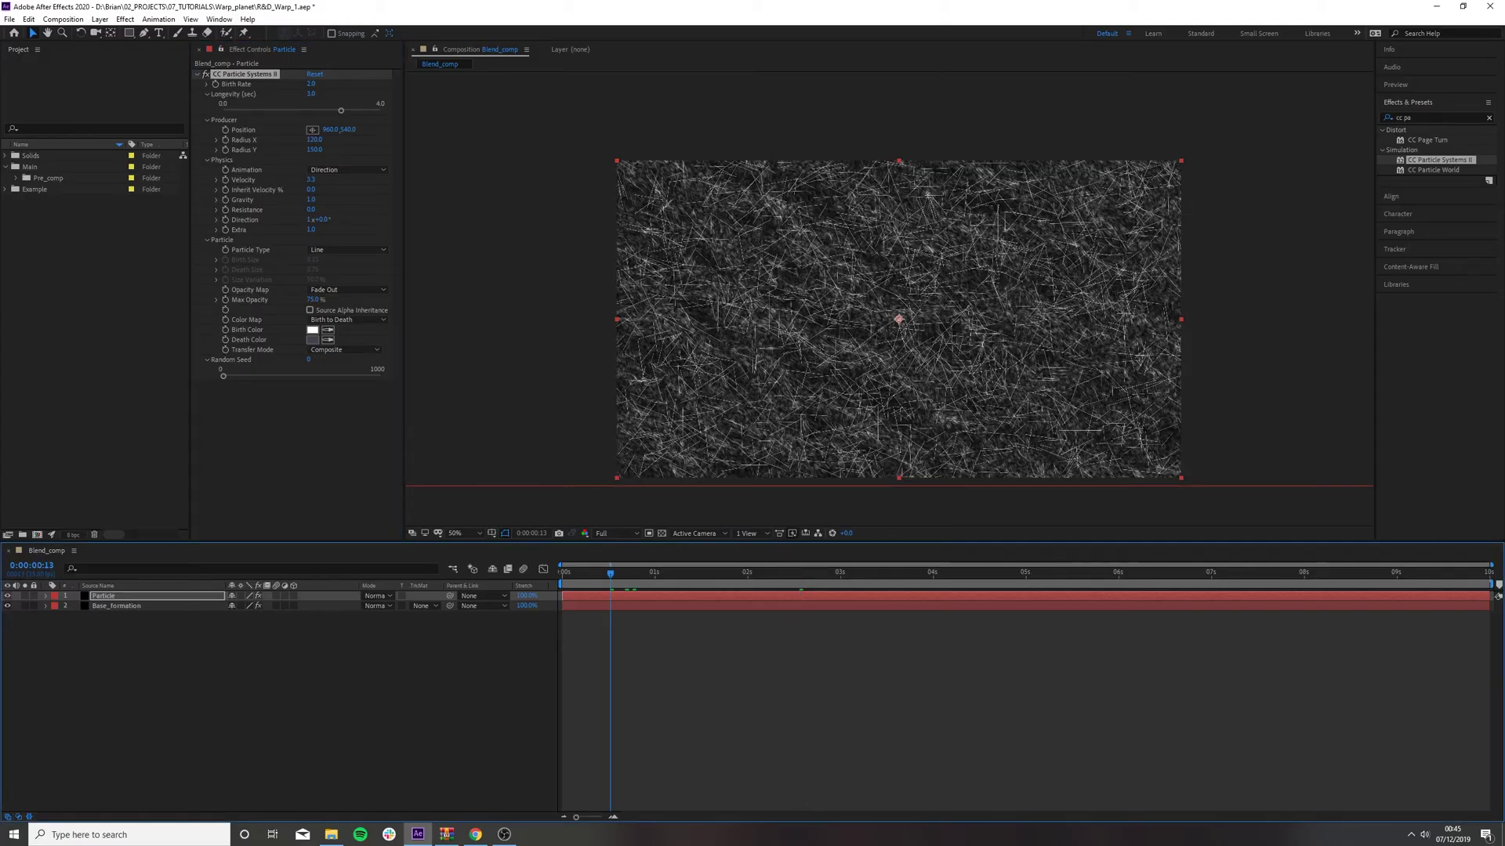
# - Set the particle physics Resistance to 1 and play a preview of the composition
pyautogui.click(311, 210)
pyautogui.write('1')
pyautogui.press('Return')
pyautogui.press('space')
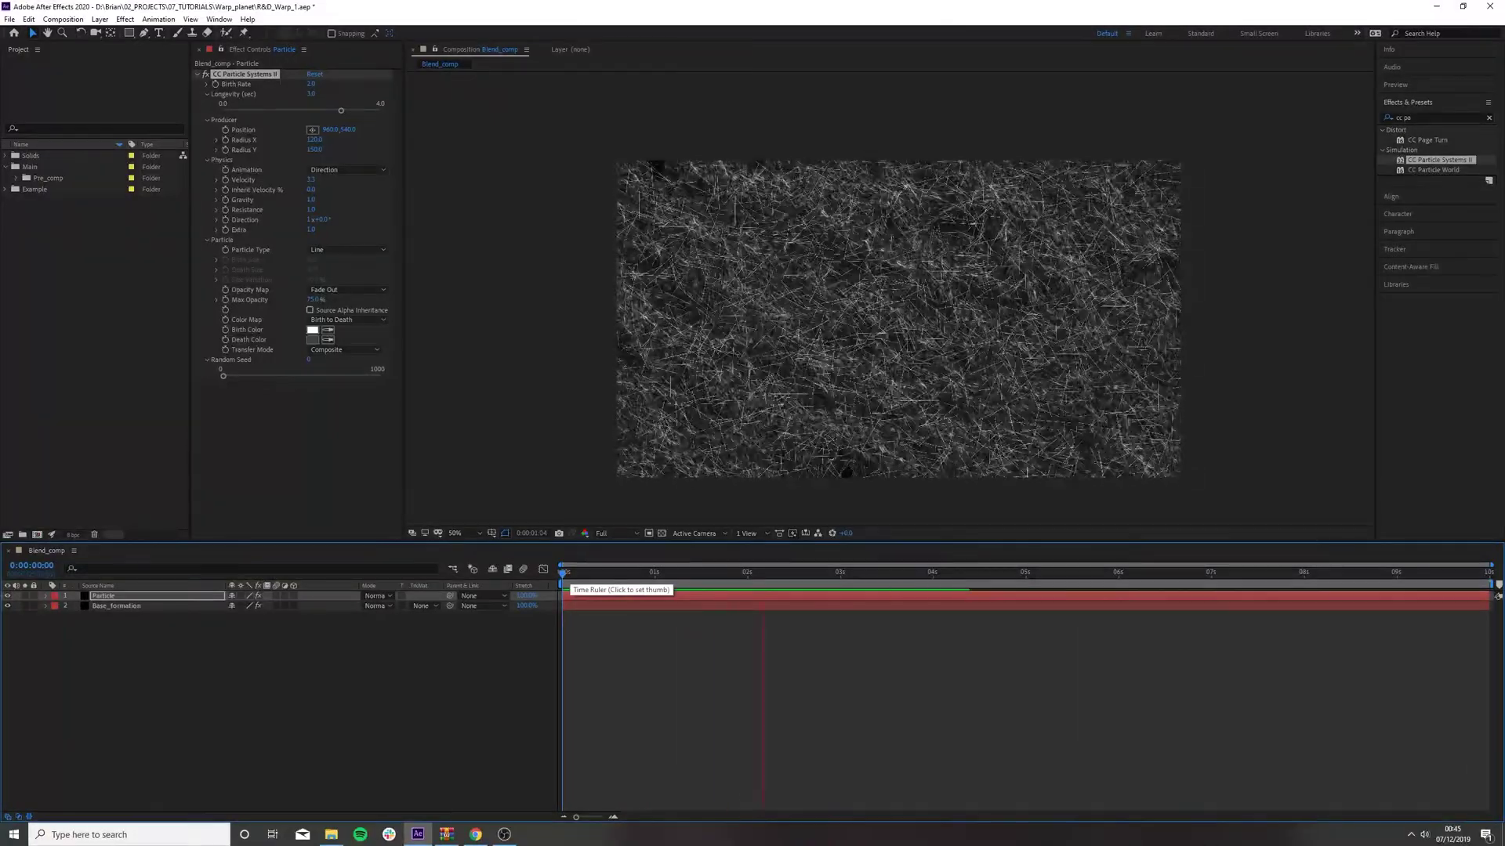
pyautogui.press('space')
pyautogui.press('space')
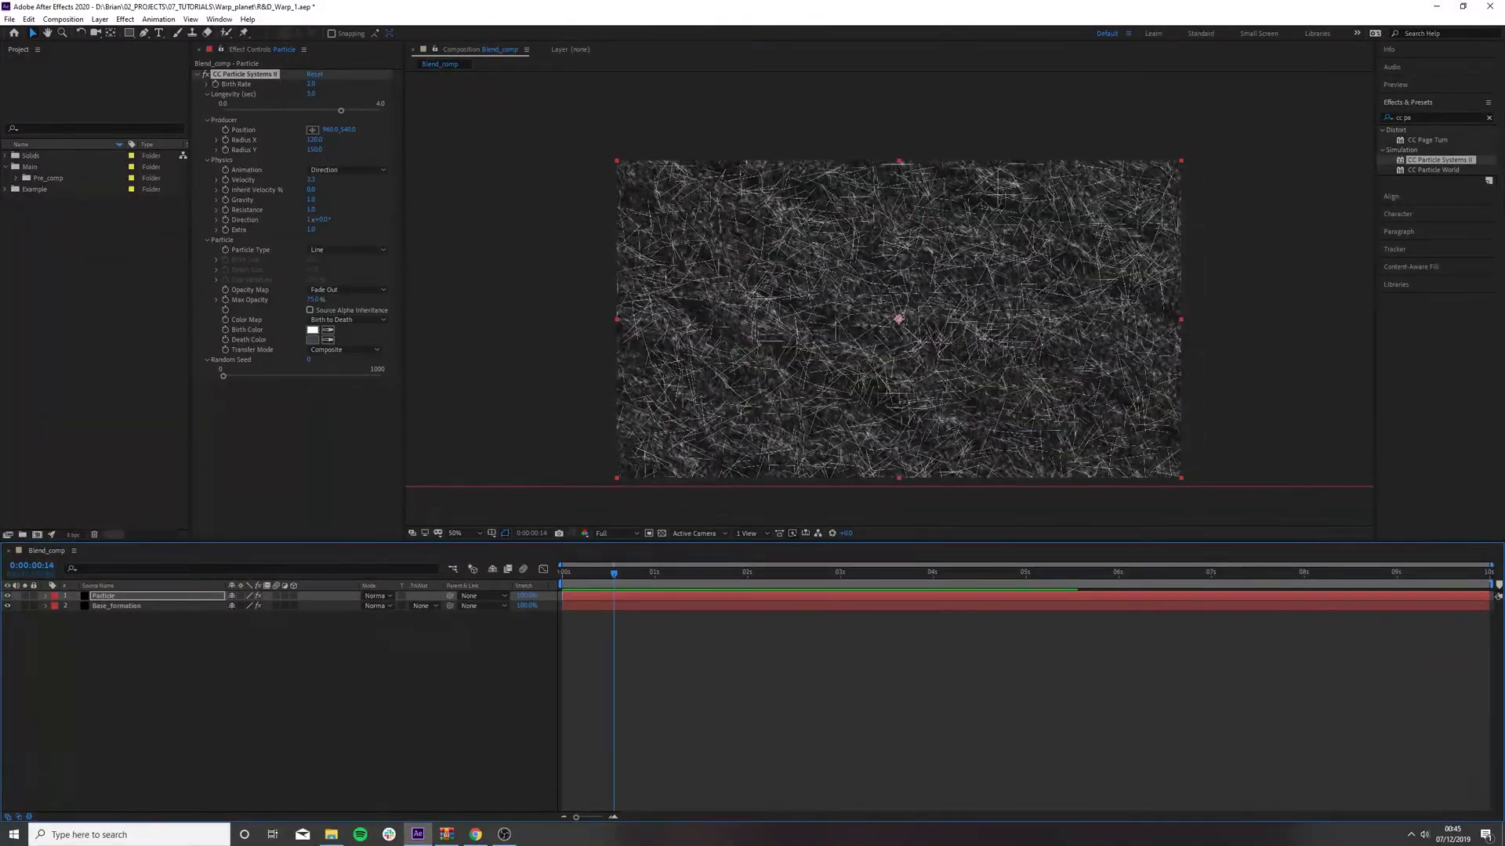
# - Change the Particle Type to Faded Sphere and preview the particles
pyautogui.click(348, 250)
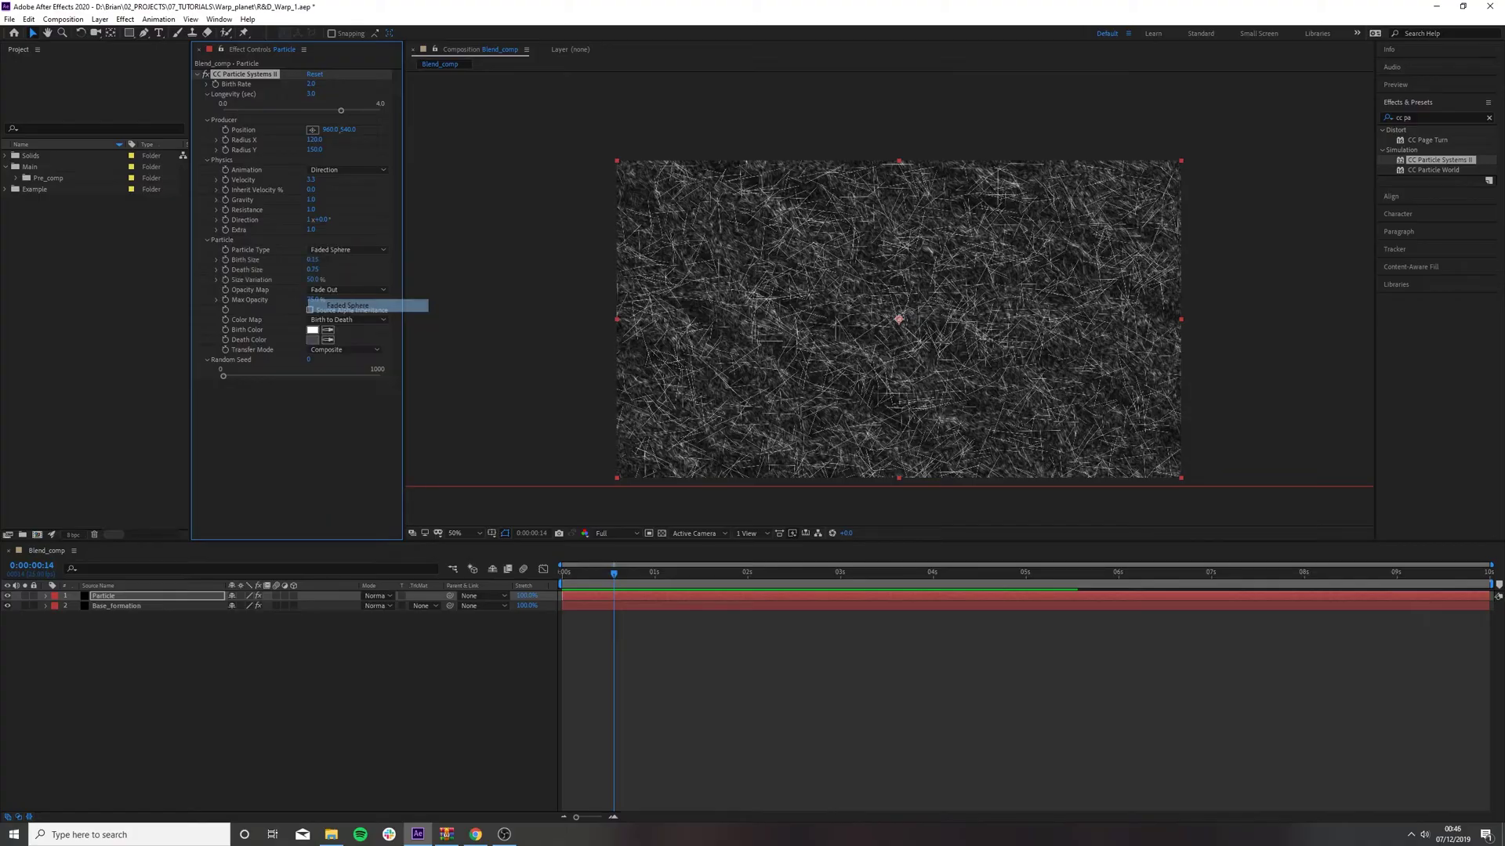
pyautogui.click(345, 305)
pyautogui.press('space')
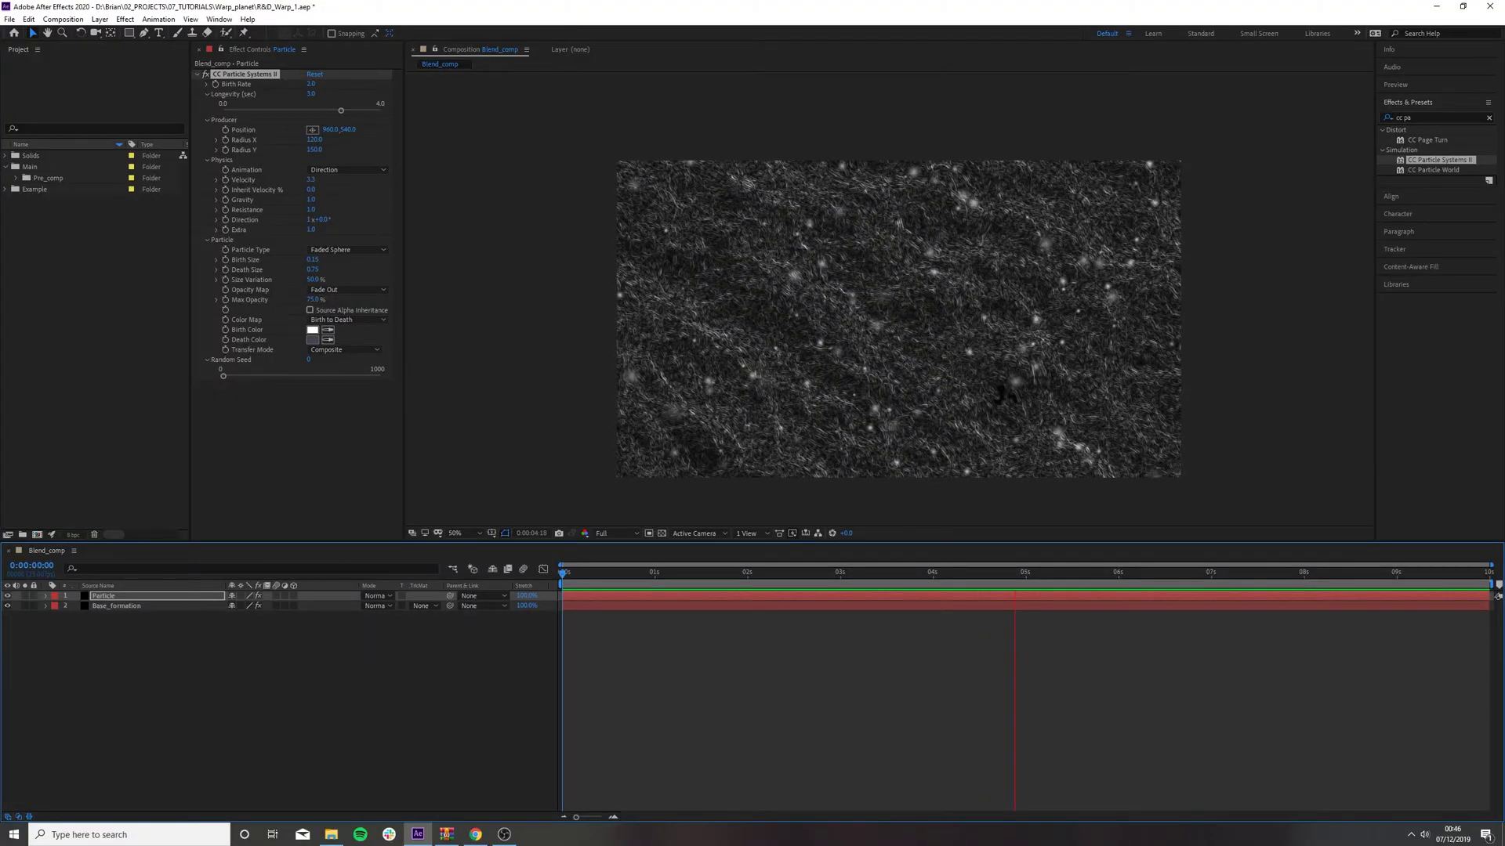
# - Set the particles' Size Variation to 100% and their Opacity Map to Oscillate, and preview the animation
pyautogui.click(313, 280)
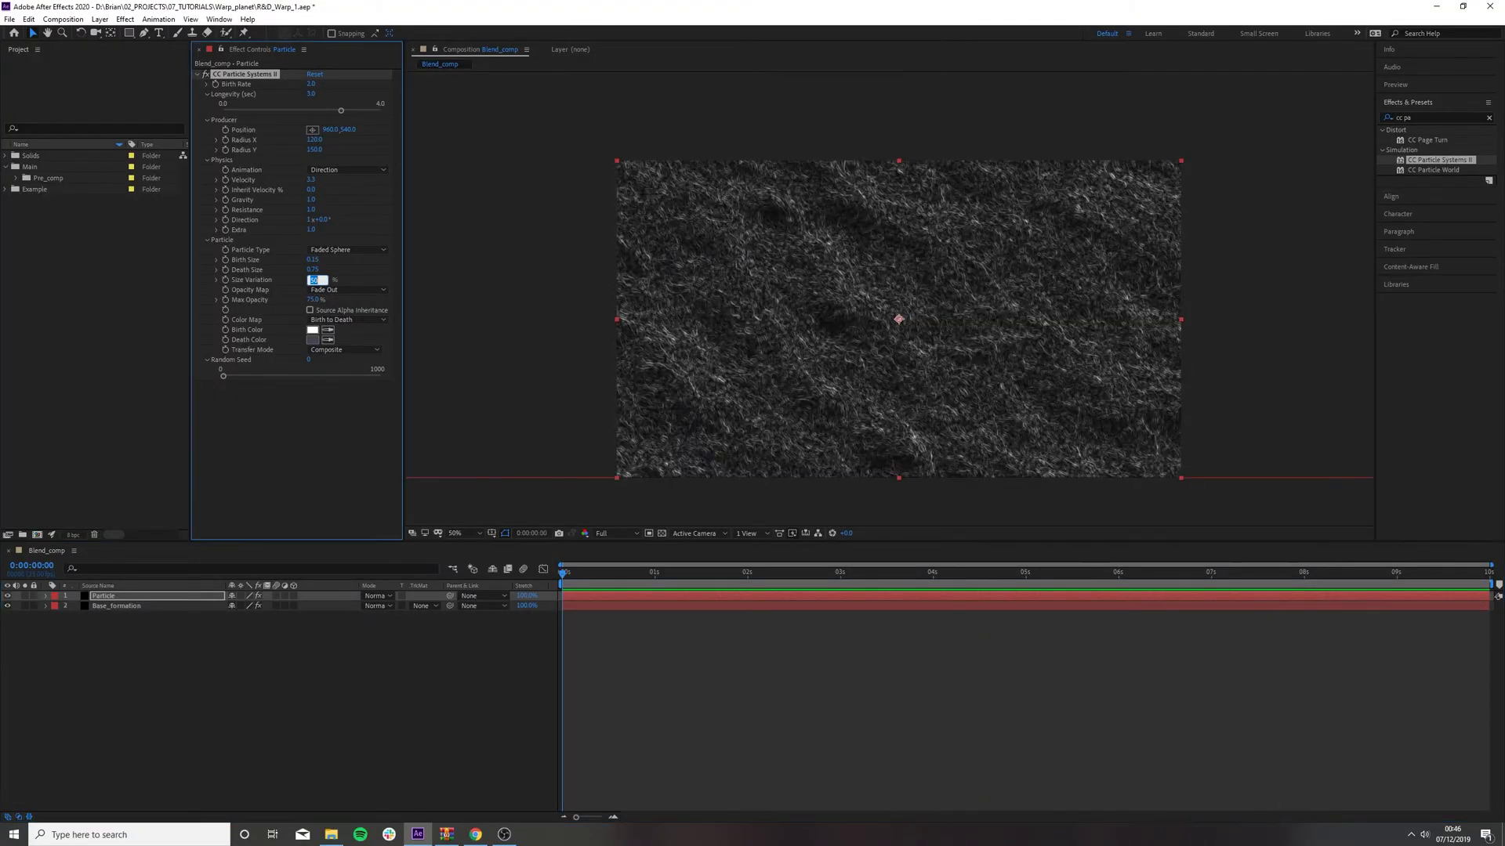
pyautogui.write('100')
pyautogui.press('Return')
pyautogui.click(347, 290)
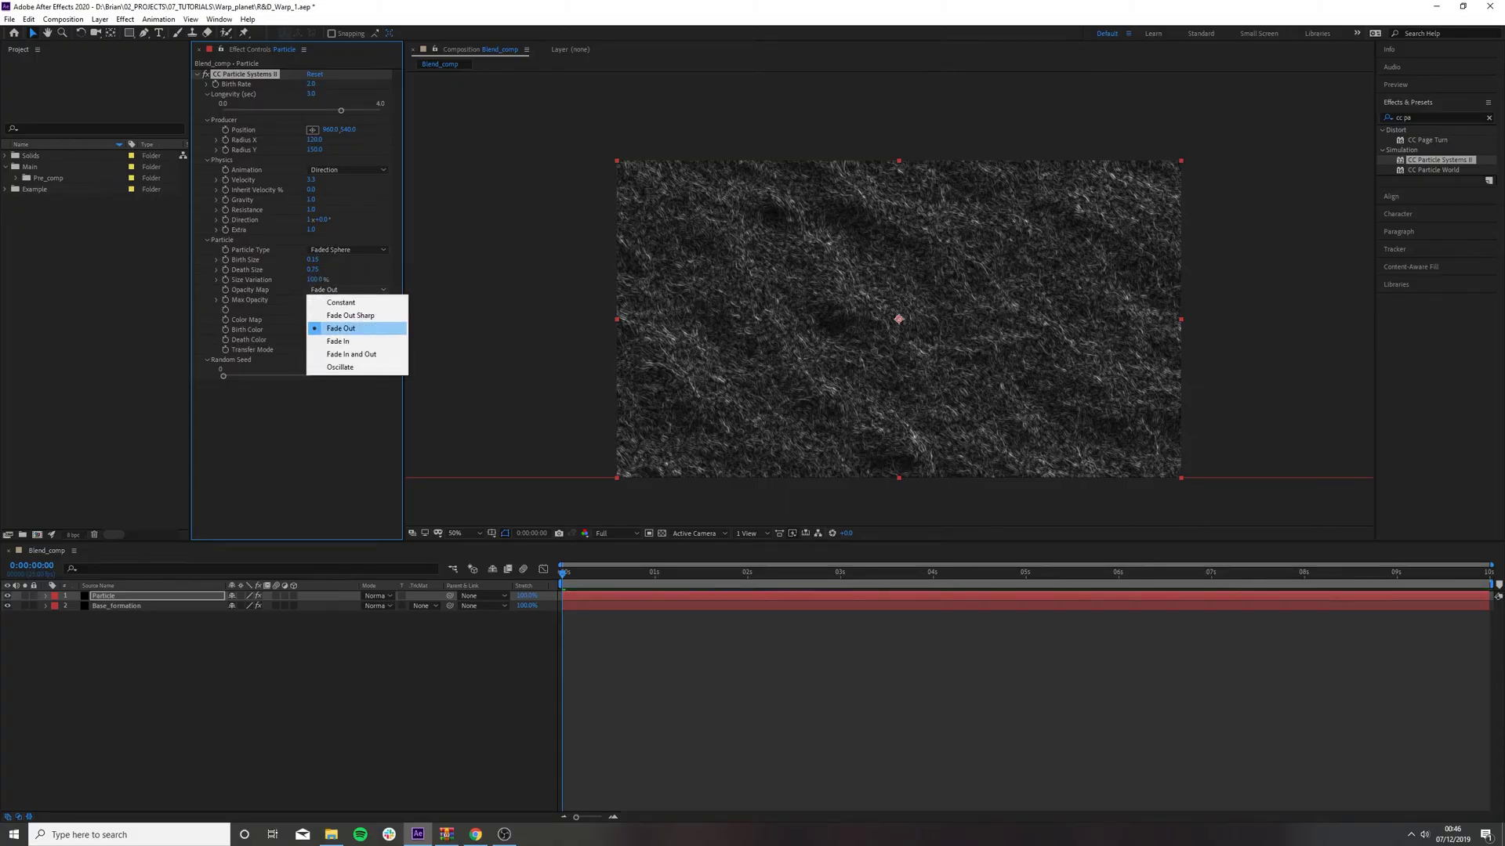
pyautogui.click(340, 367)
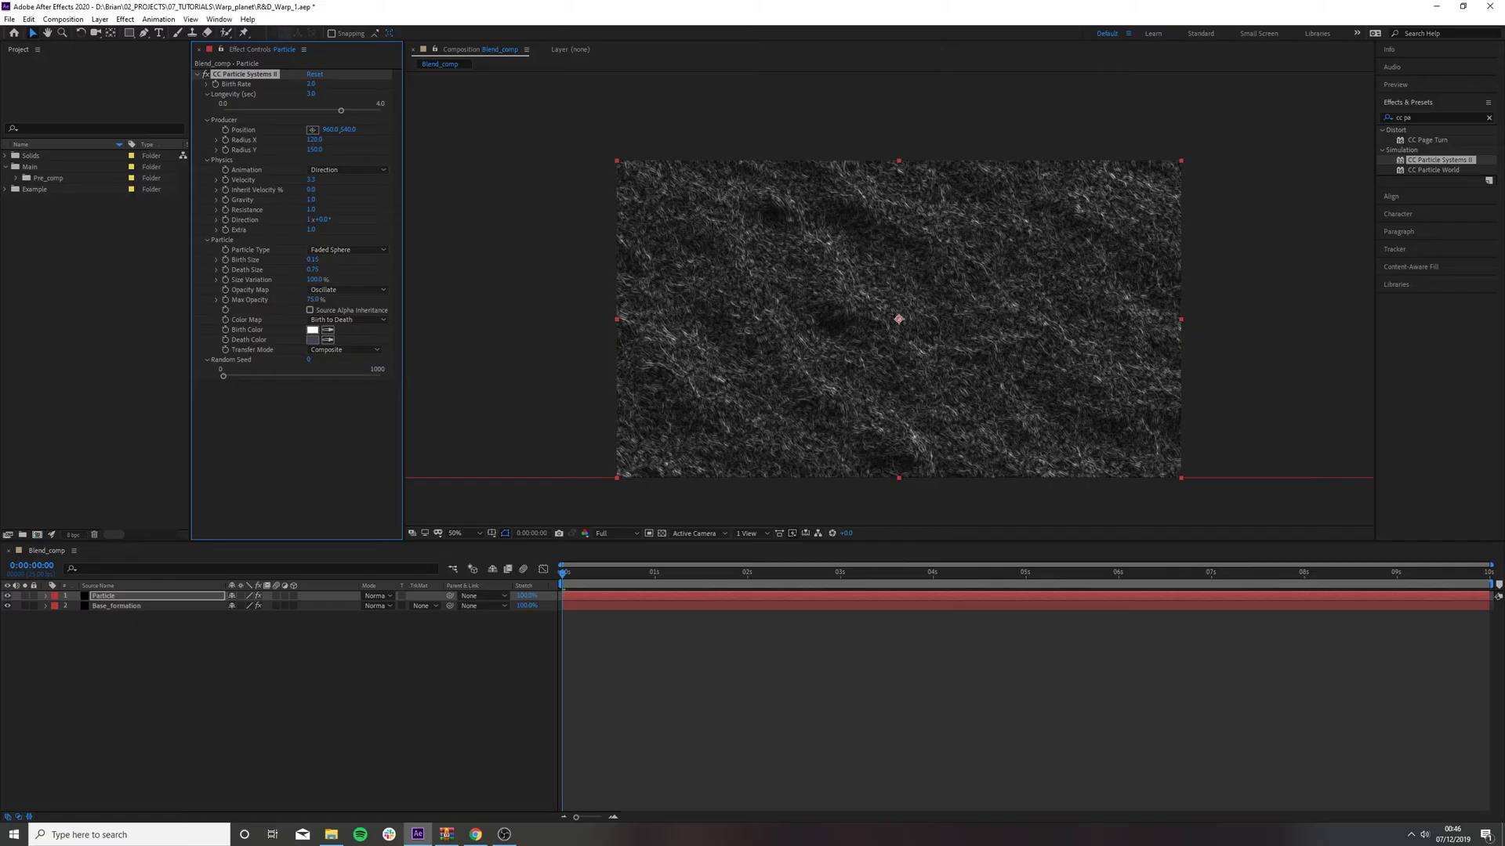
pyautogui.press('space')
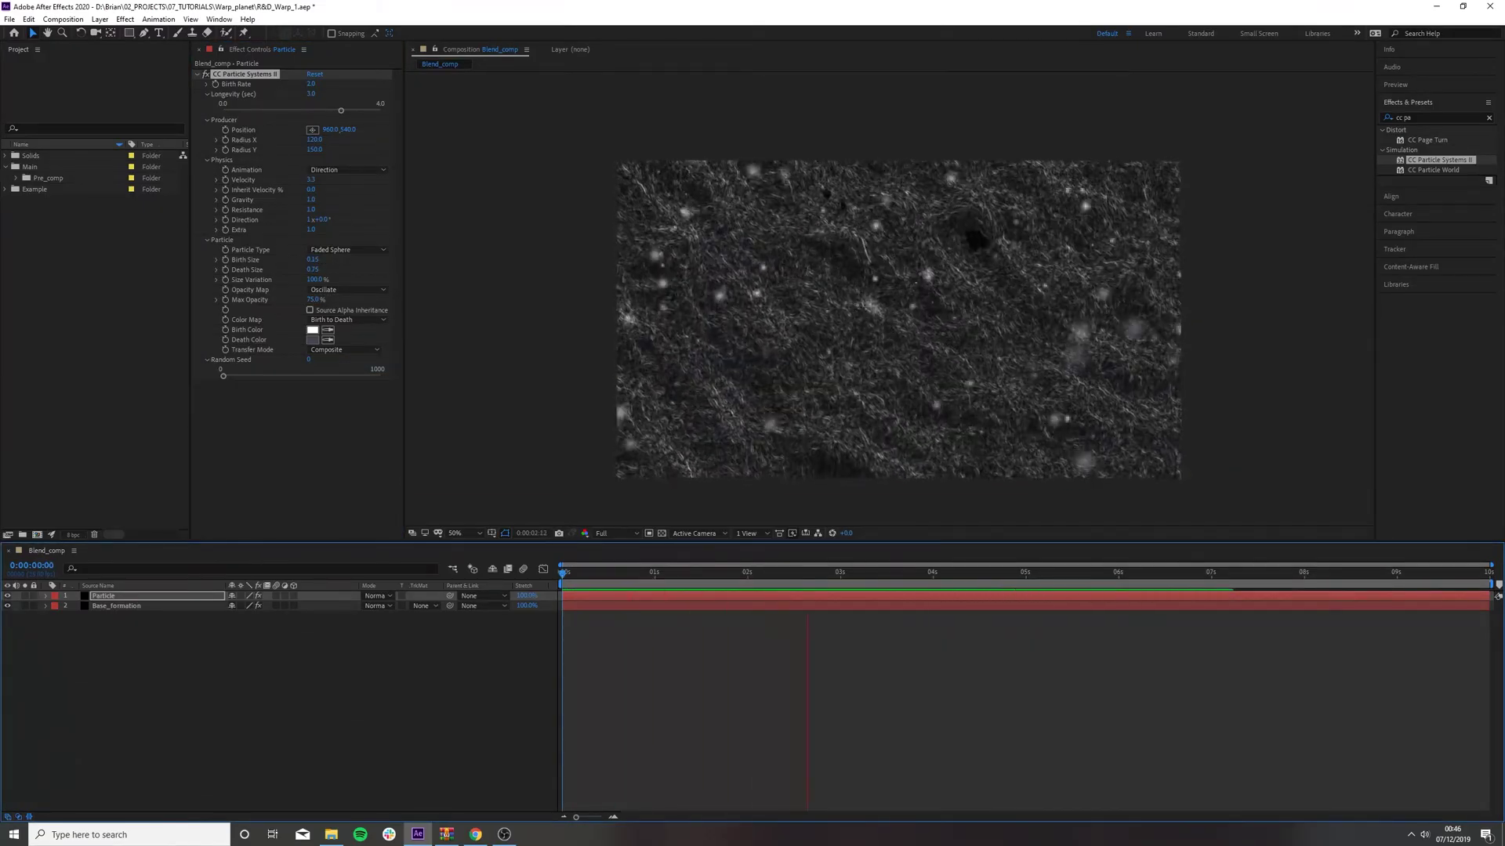
pyautogui.press('space')
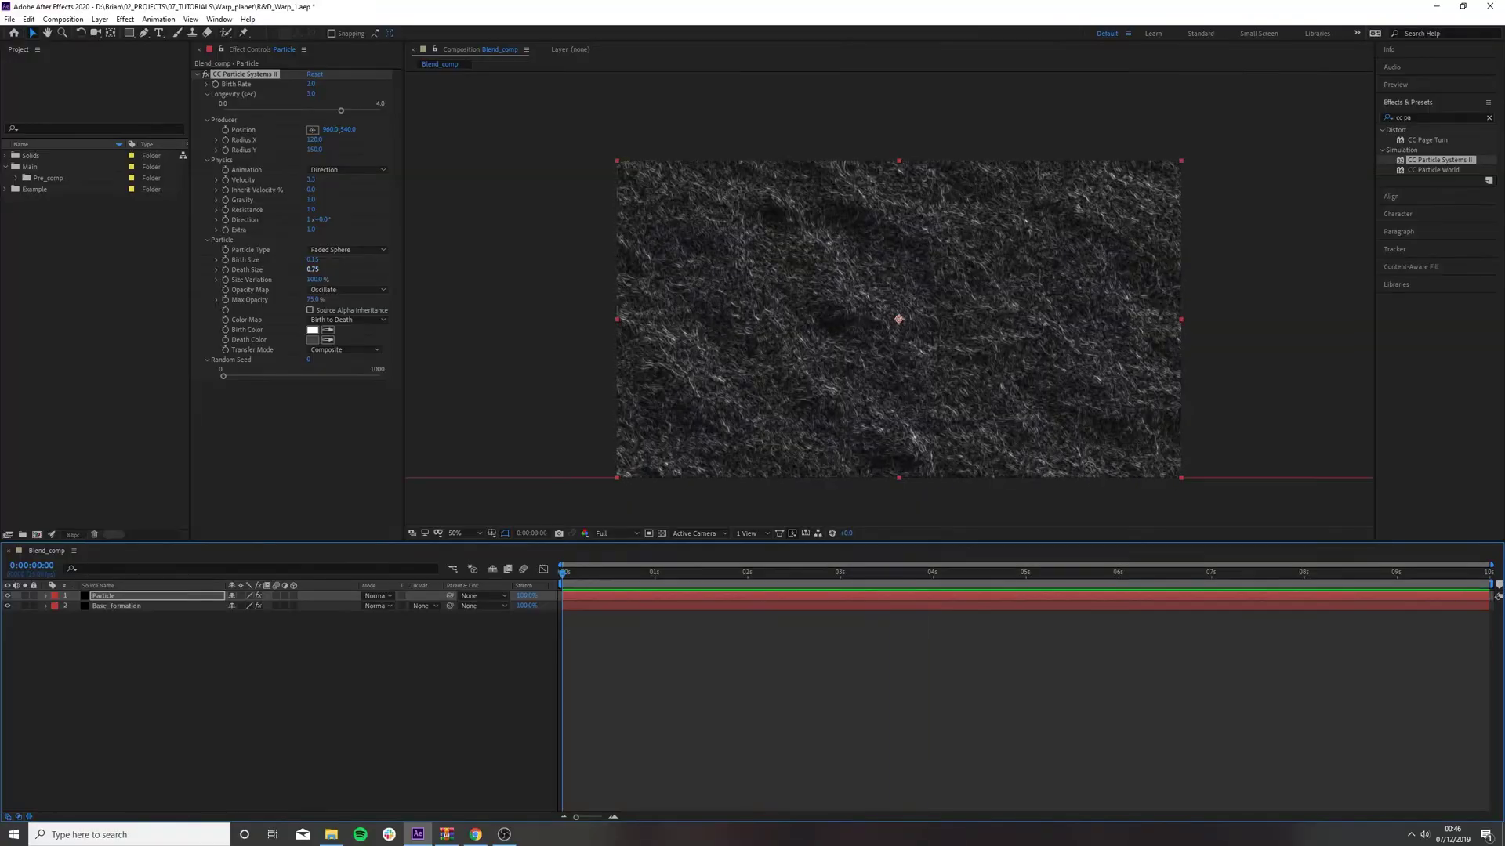
# - Set both the Birth Size and the Death Size of the particles to 0.20
pyautogui.click(312, 259)
pyautogui.write('2')
pyautogui.write('2')
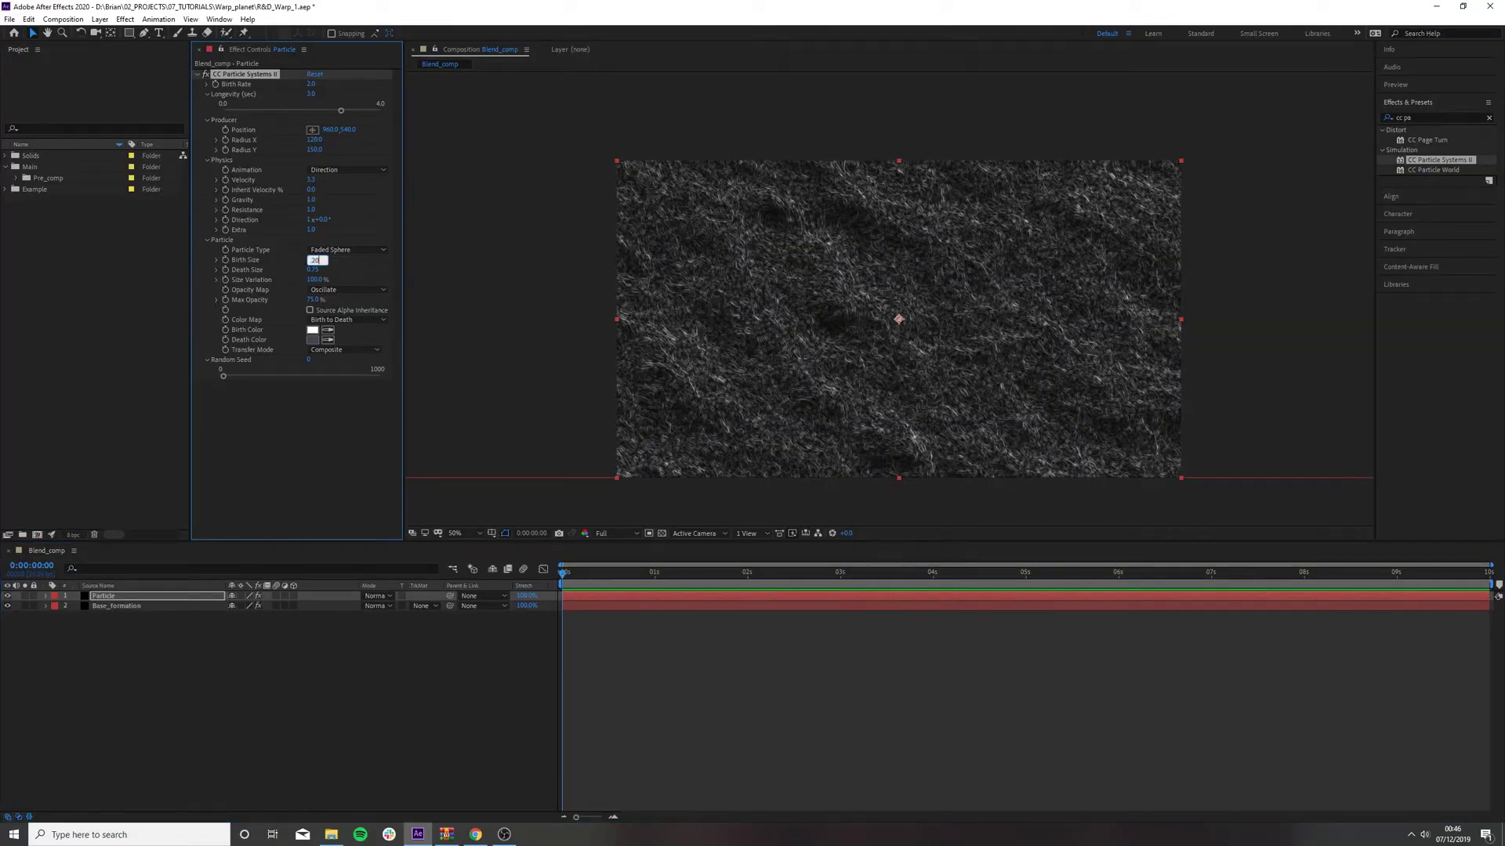
pyautogui.press('Return')
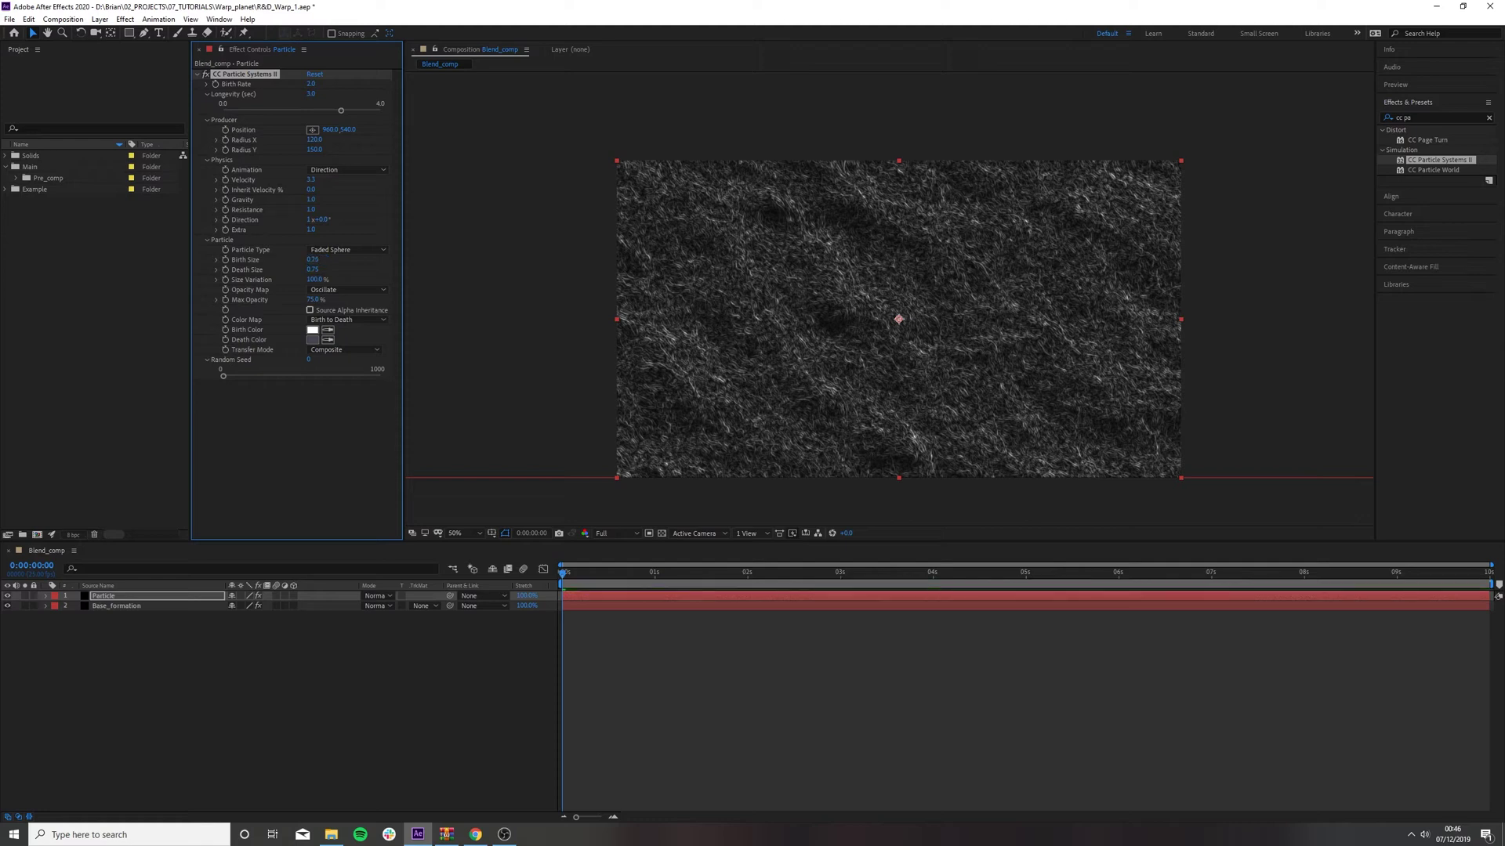
pyautogui.click(313, 270)
pyautogui.write('.209')
pyautogui.press('Return')
# - Set the particles' Max Opacity to 100% and preview the animation
pyautogui.click(312, 300)
pyautogui.write('100')
pyautogui.press('Return')
pyautogui.press('space')
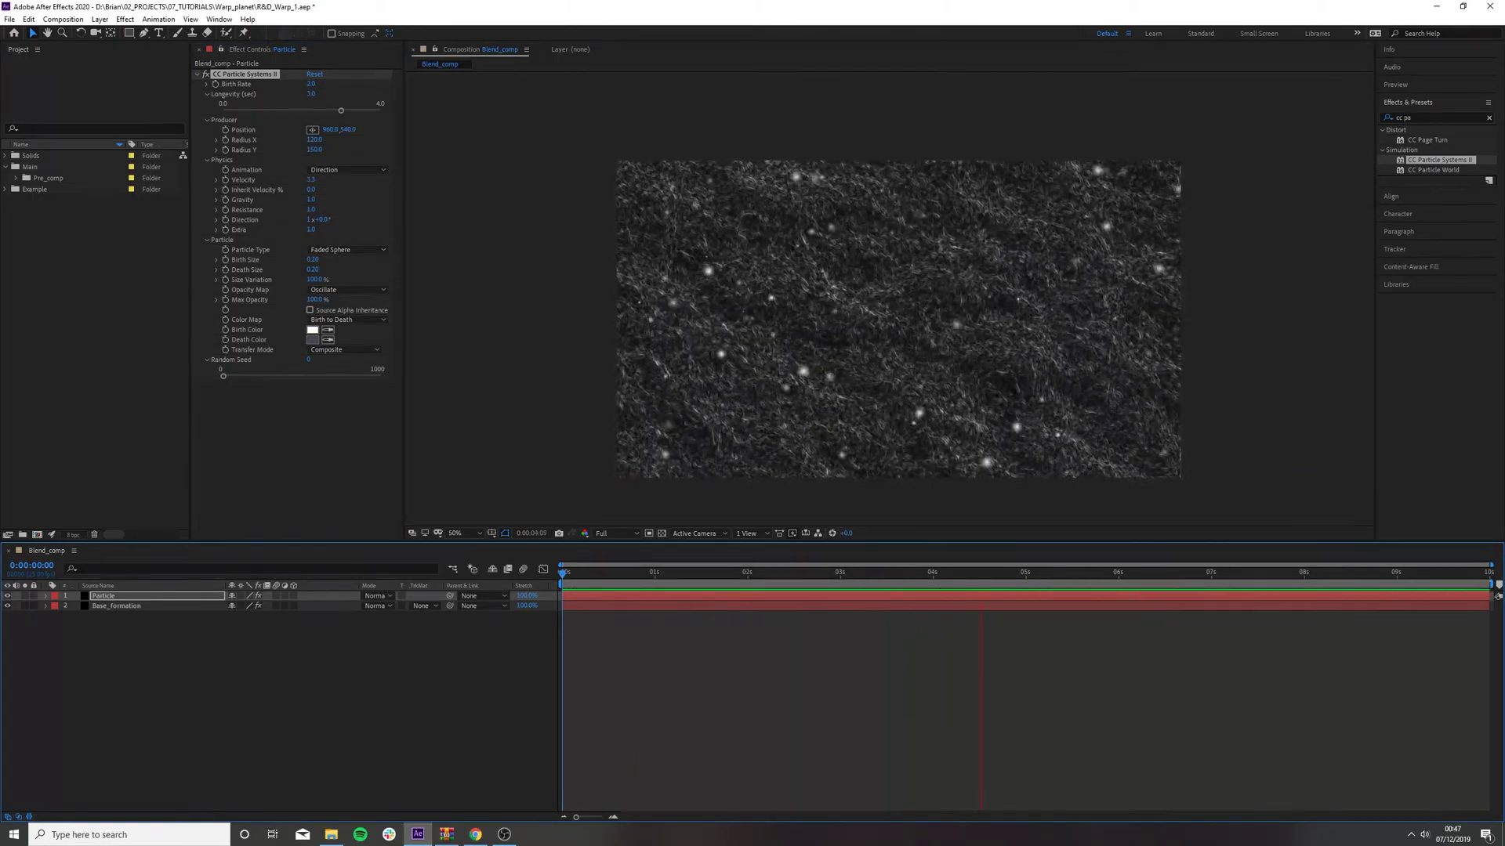
pyautogui.press('space')
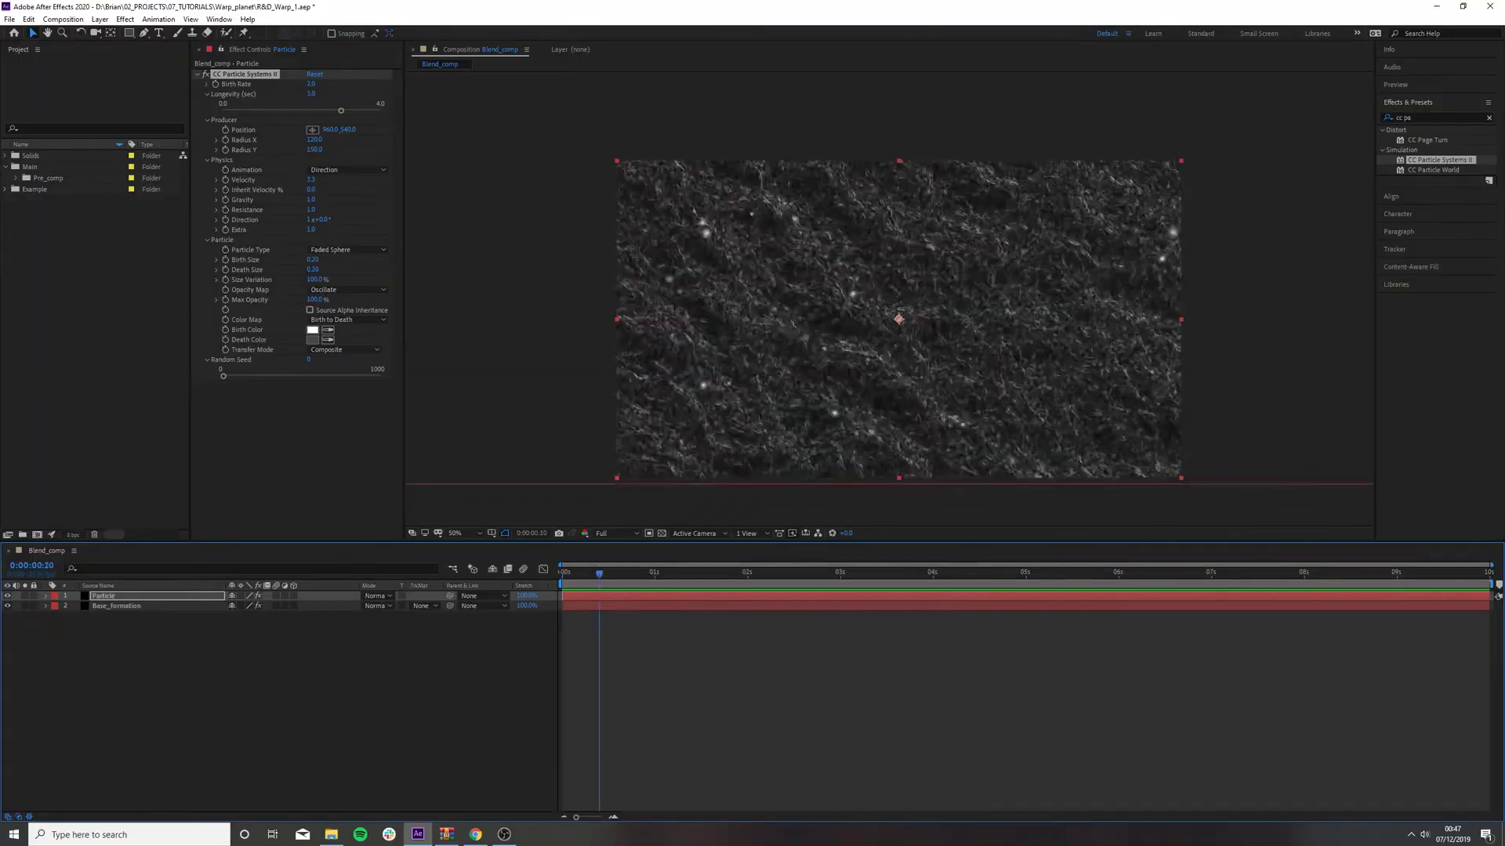
pyautogui.press('space')
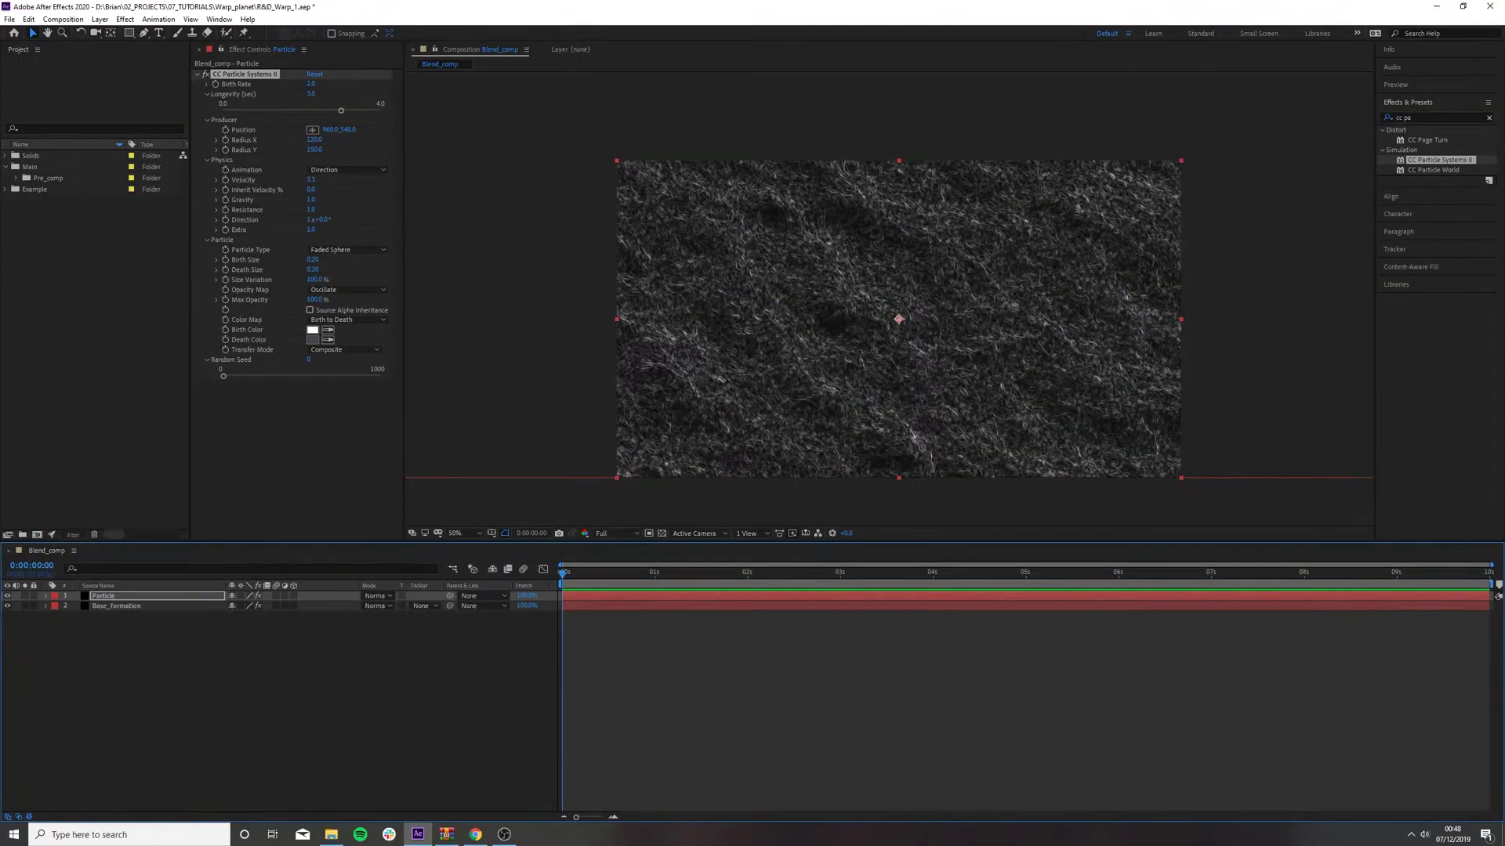
# - Set the particle physics Gravity to 0 and preview the movement
pyautogui.click(312, 200)
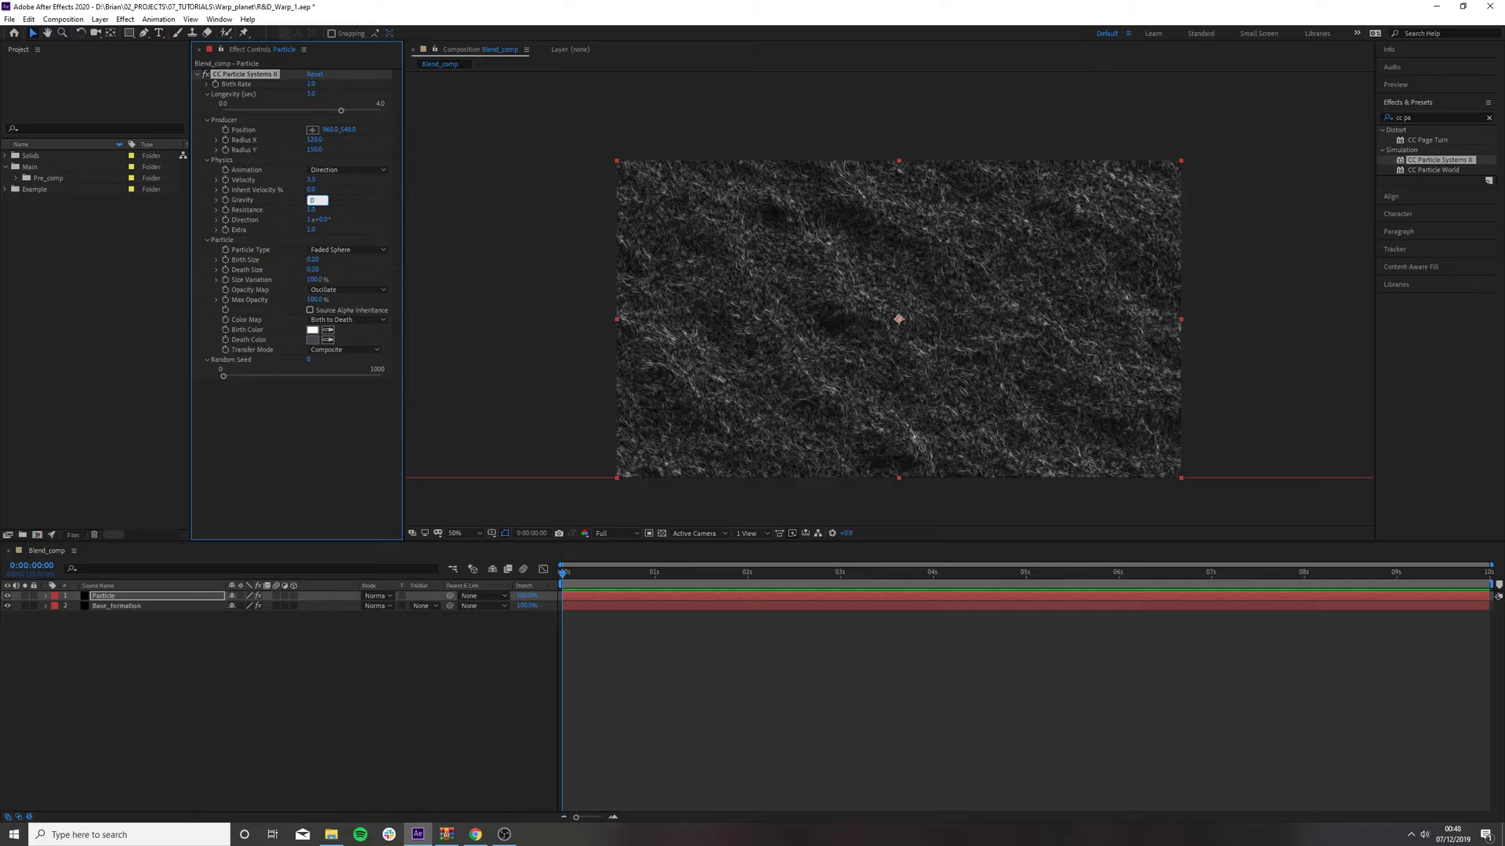
pyautogui.press('Return')
pyautogui.click(473, 643)
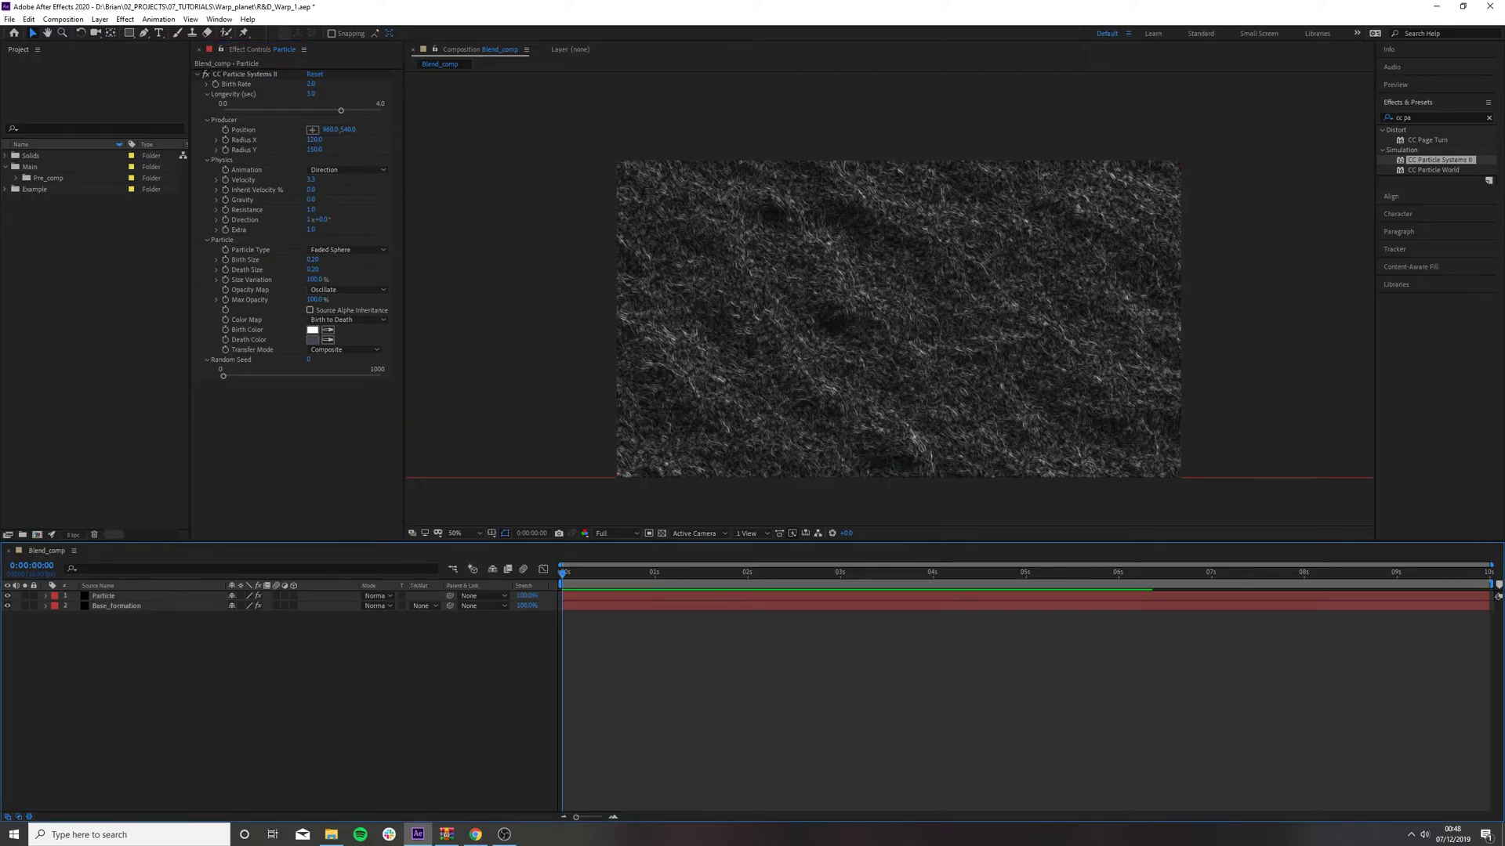
pyautogui.press('space')
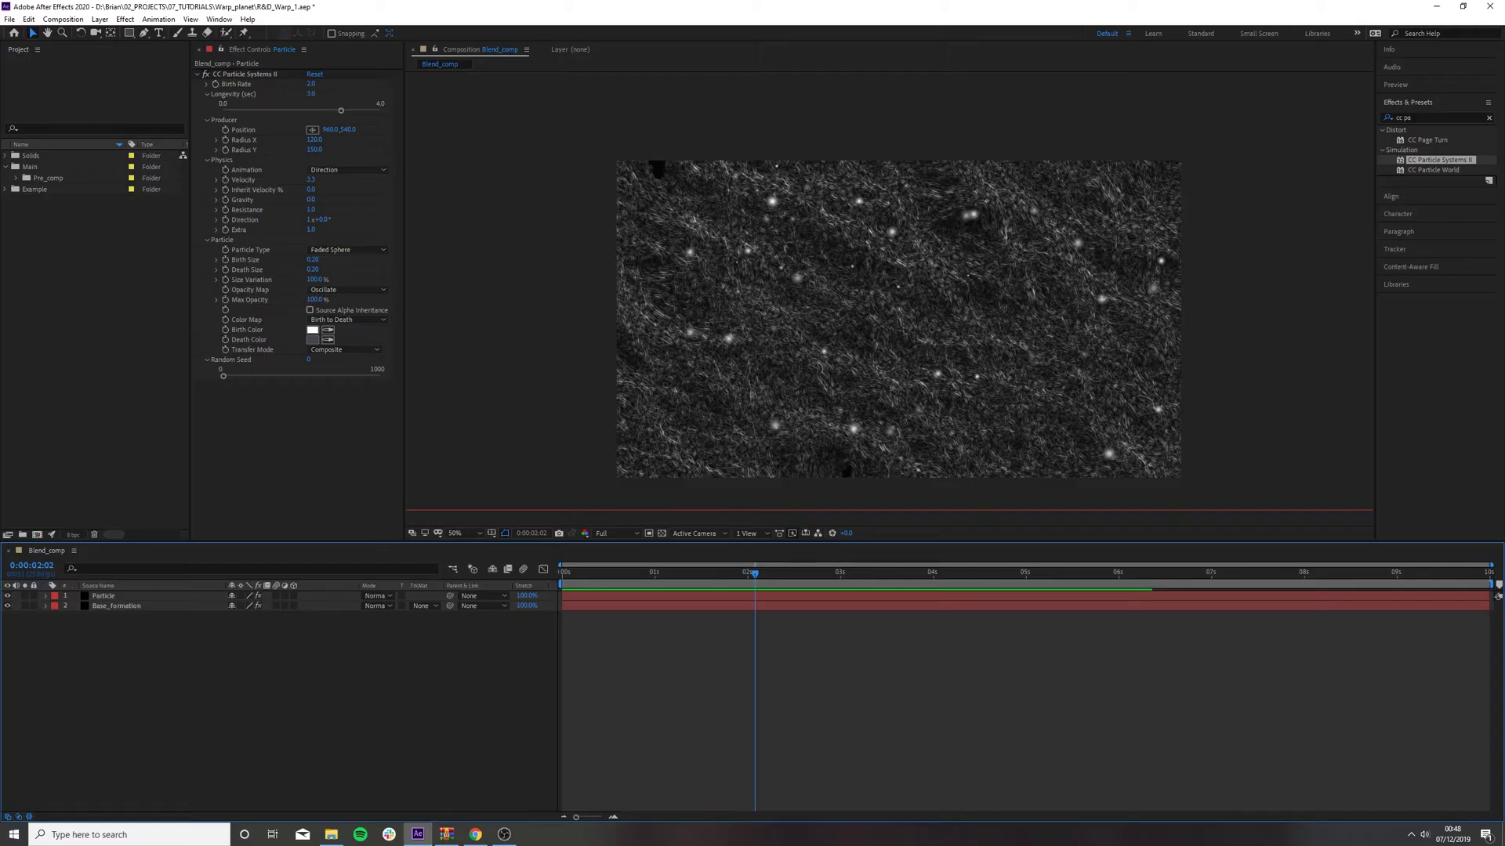
# - Try a particle Gravity of 10 and preview the movement
pyautogui.click(312, 200)
pyautogui.write('10')
pyautogui.press('Return')
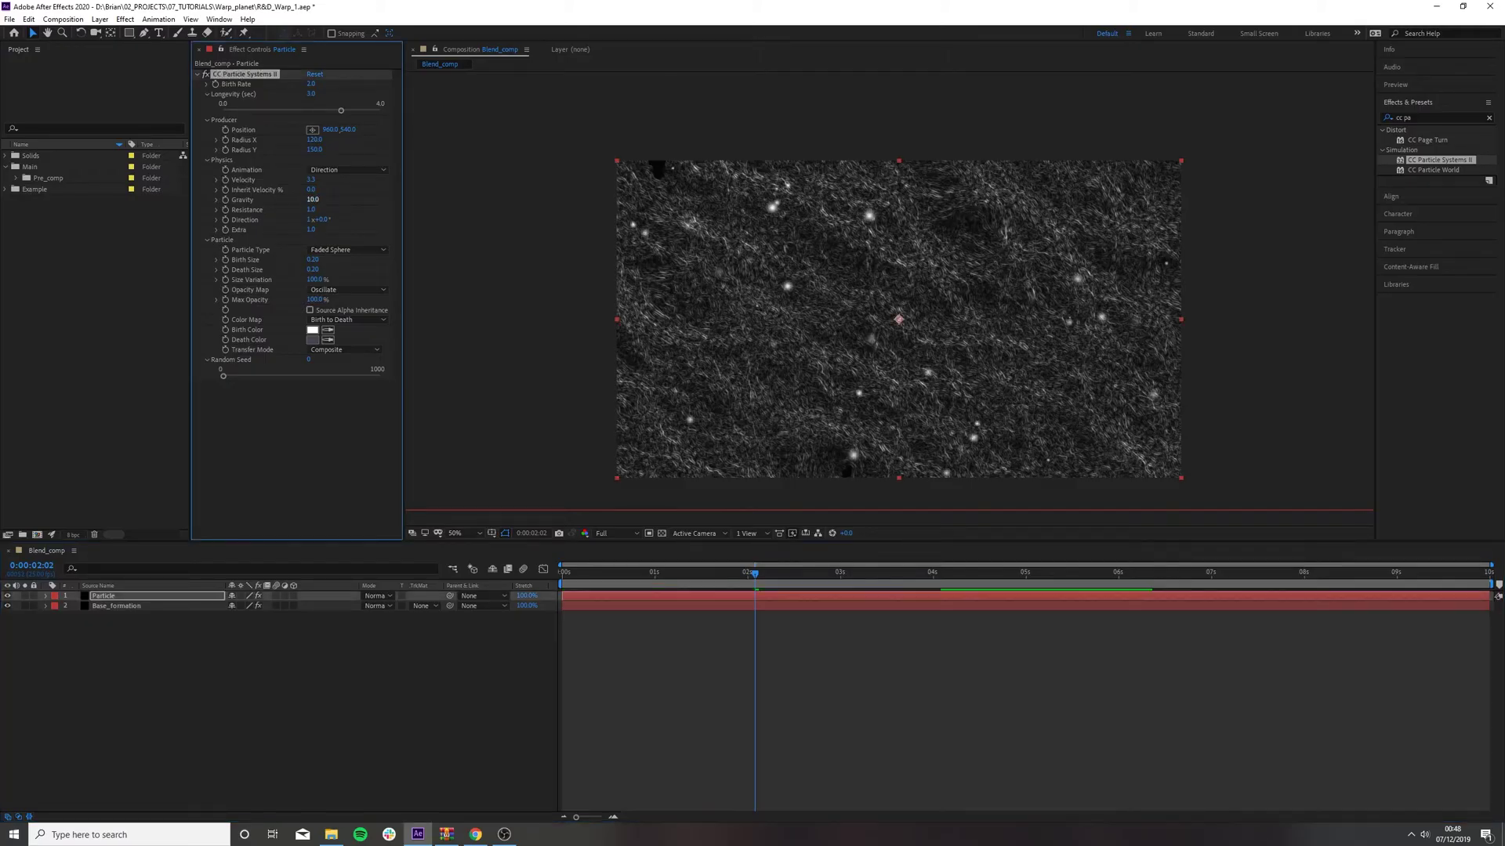
pyautogui.press('space')
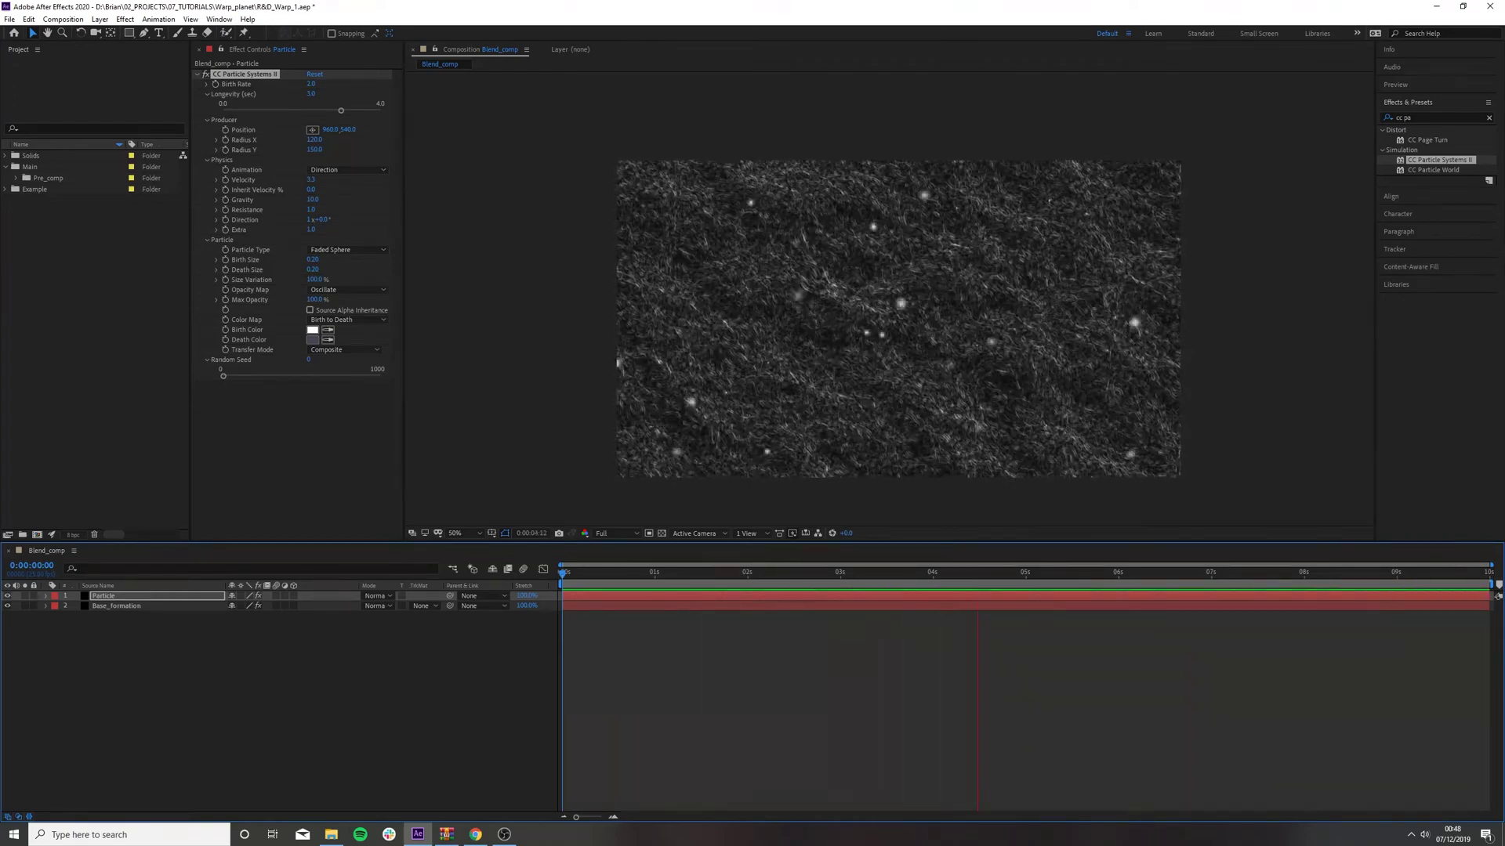
pyautogui.press('space')
# - Return the particle Gravity to 0 and play the composition again
pyautogui.click(311, 199)
pyautogui.write('0')
pyautogui.press('Return')
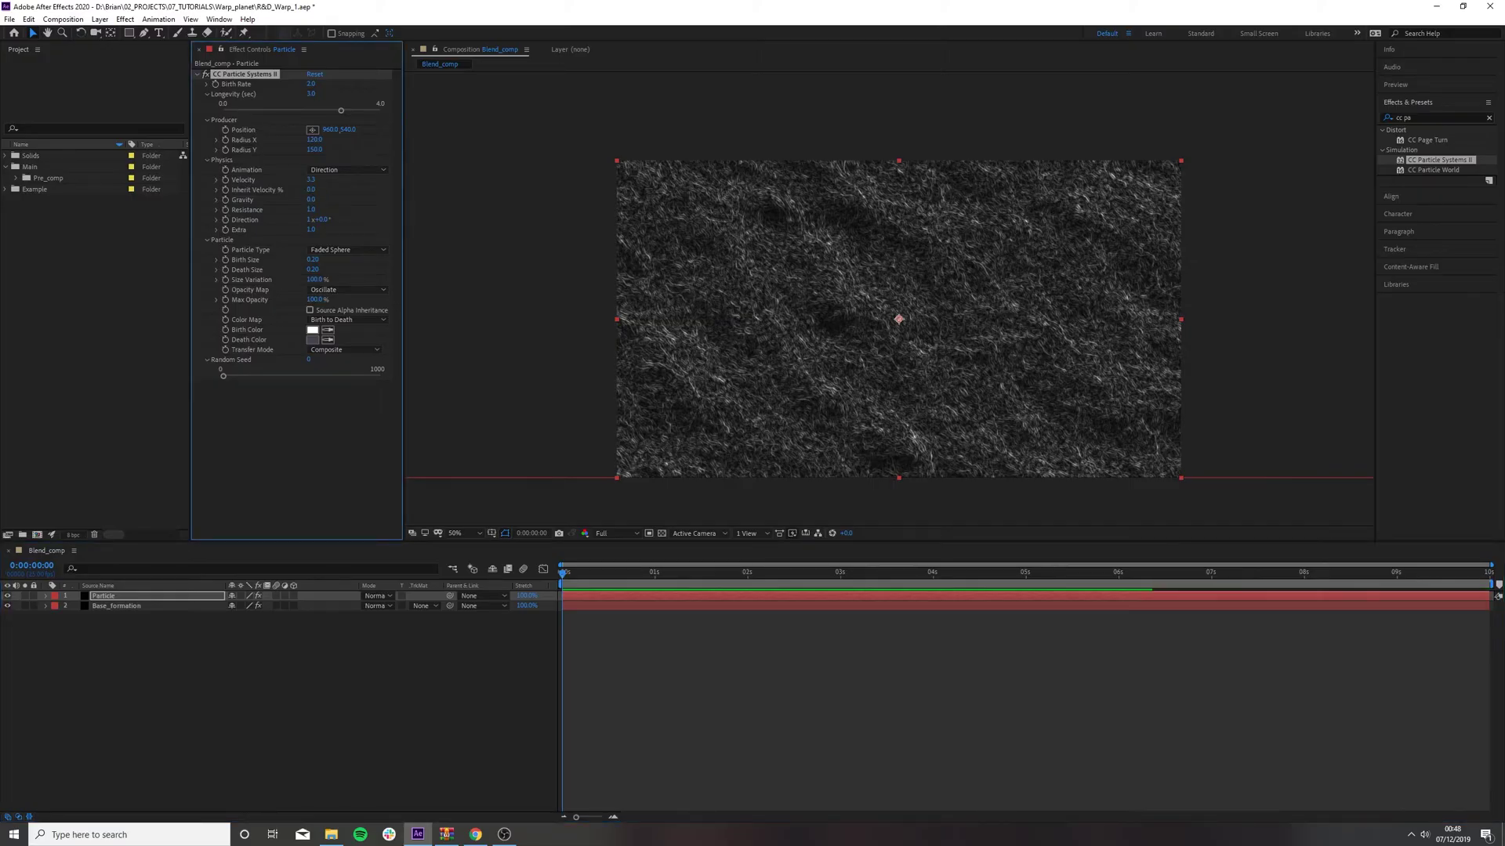
pyautogui.press('space')
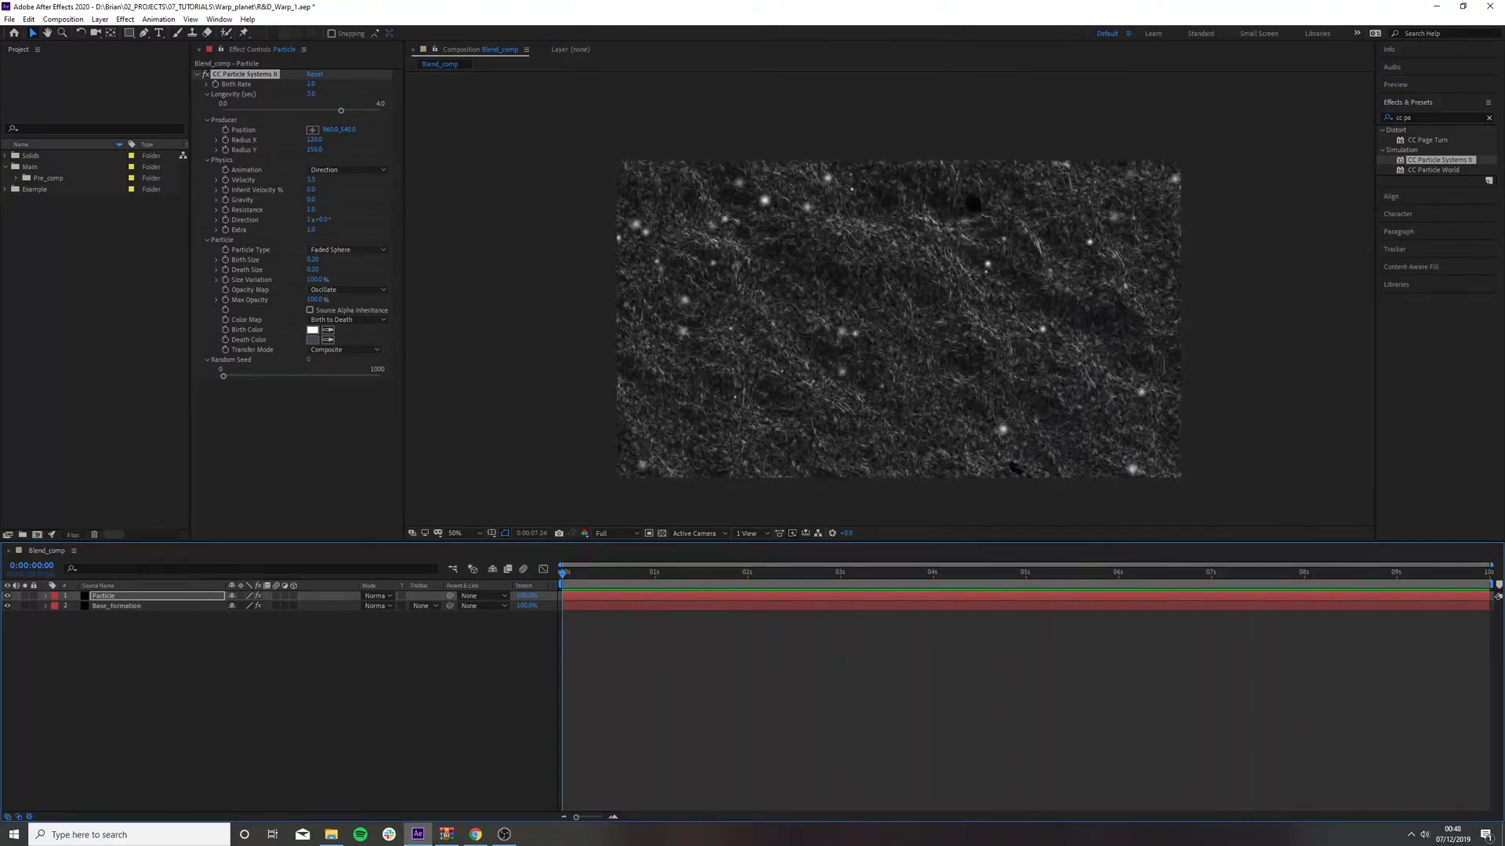
pyautogui.press('space')
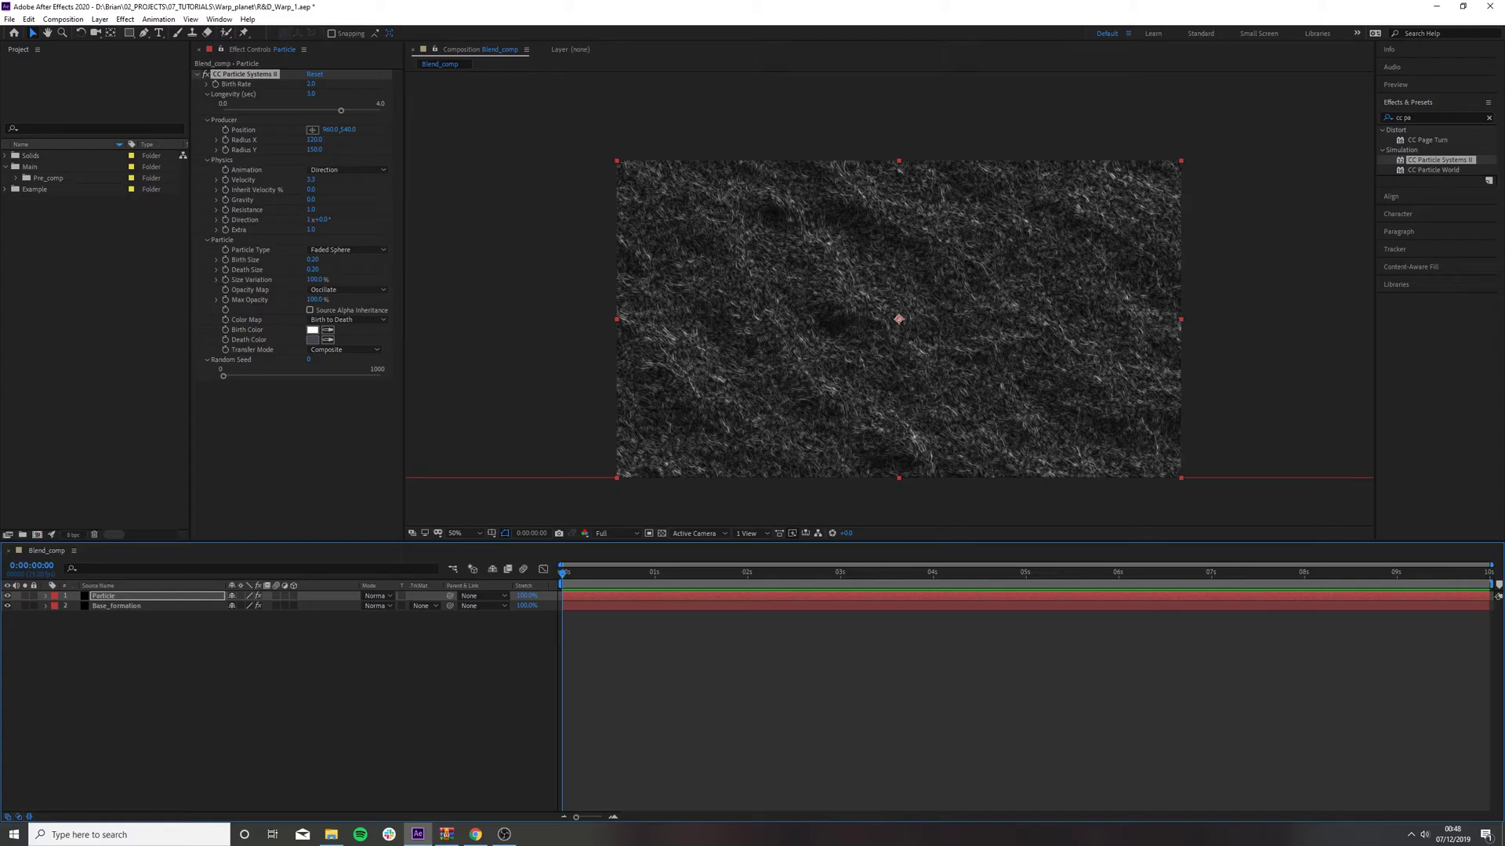
# - Find the Noise effect and apply it to the Particle layer
pyautogui.doubleClick(1408, 118)
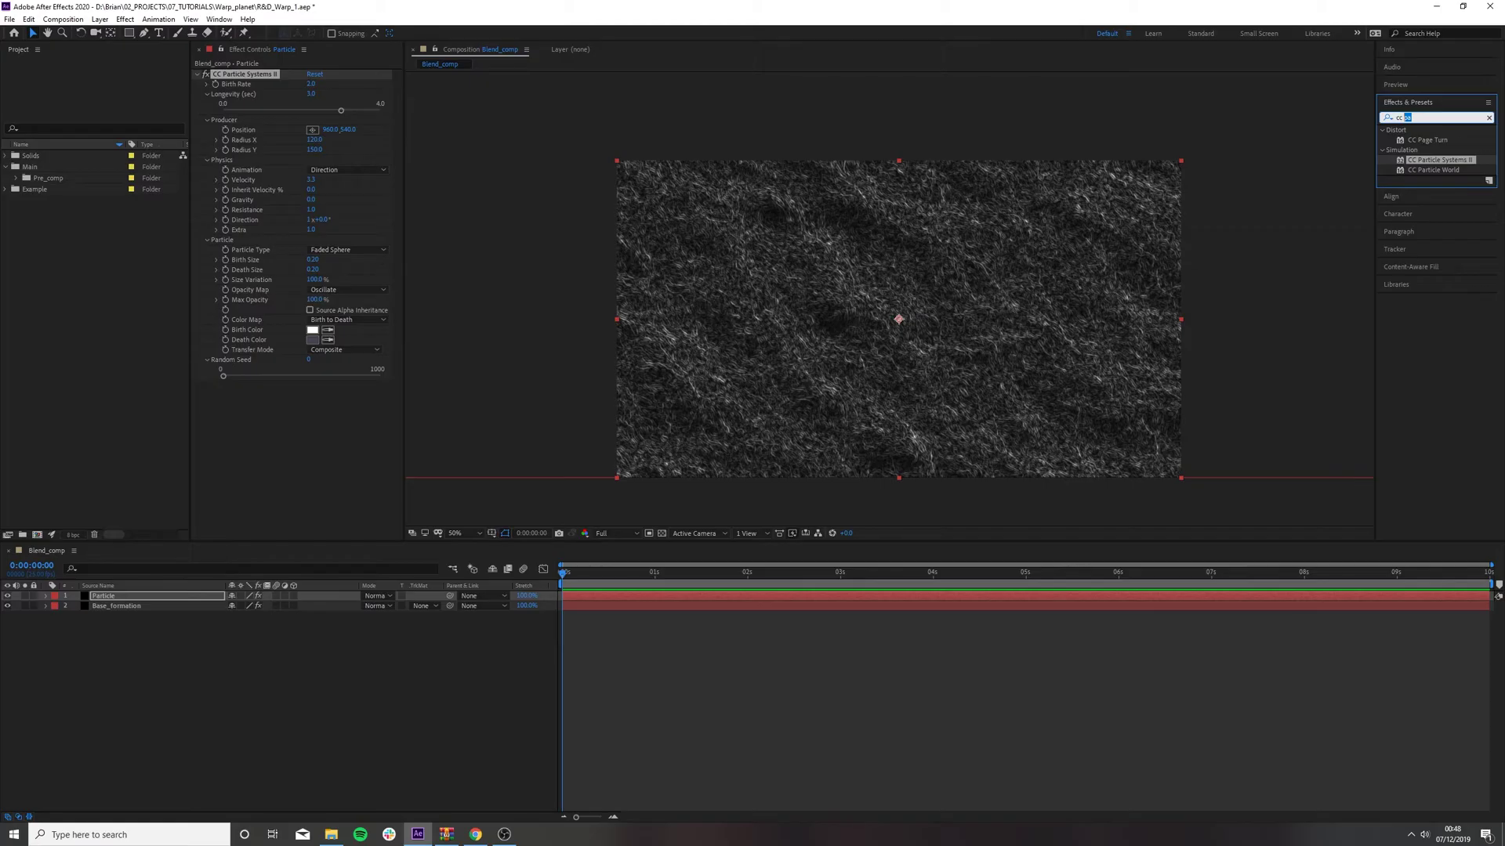
pyautogui.press('BackSpace')
pyautogui.press('BackSpace')
pyautogui.press('BackSpace')
pyautogui.write('noise')
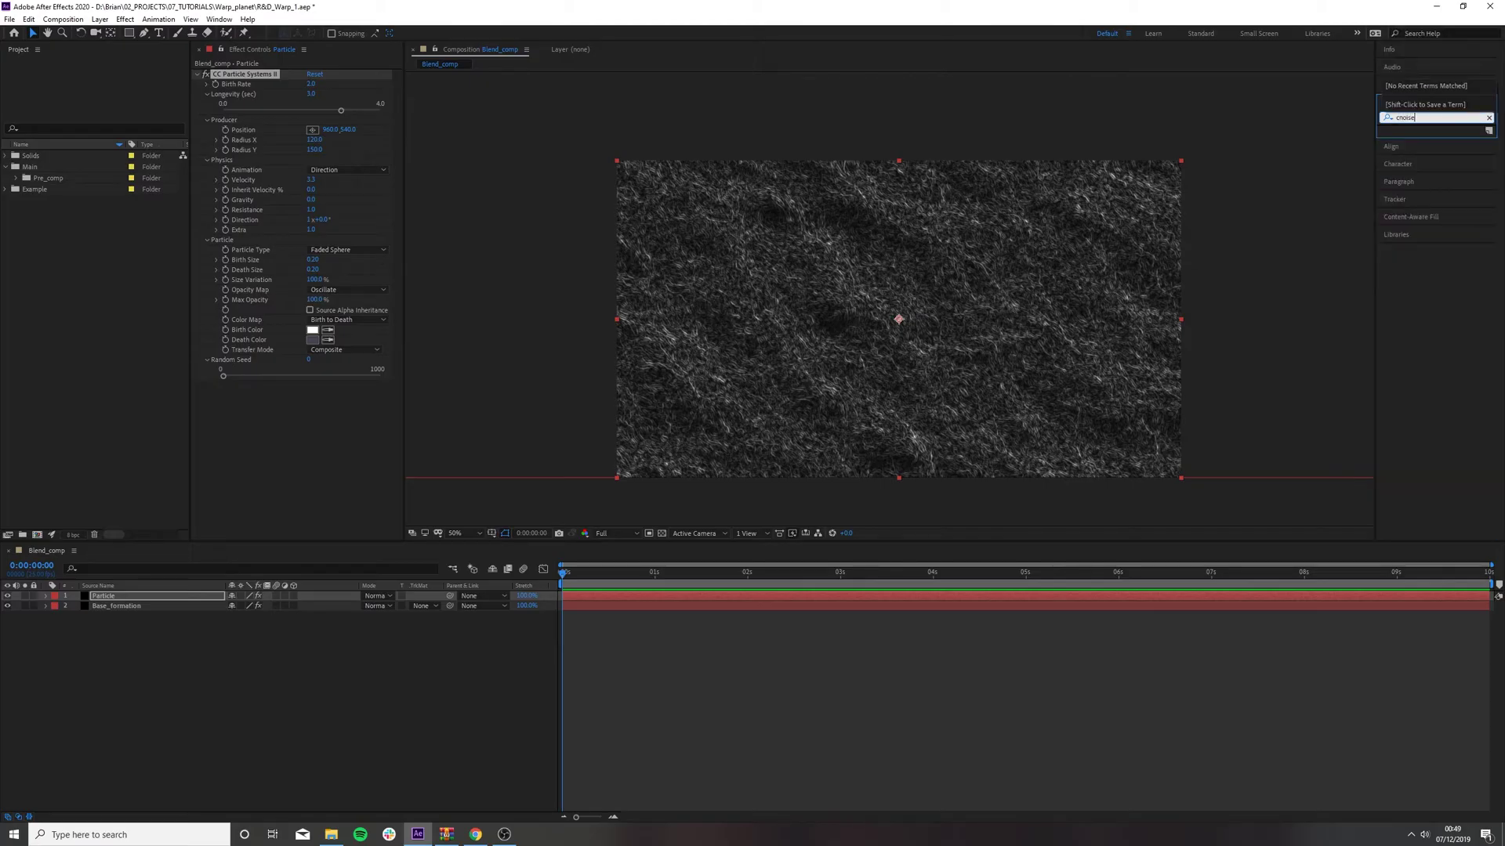
pyautogui.hotkey('ctrl', 'a')
pyautogui.press('BackSpace')
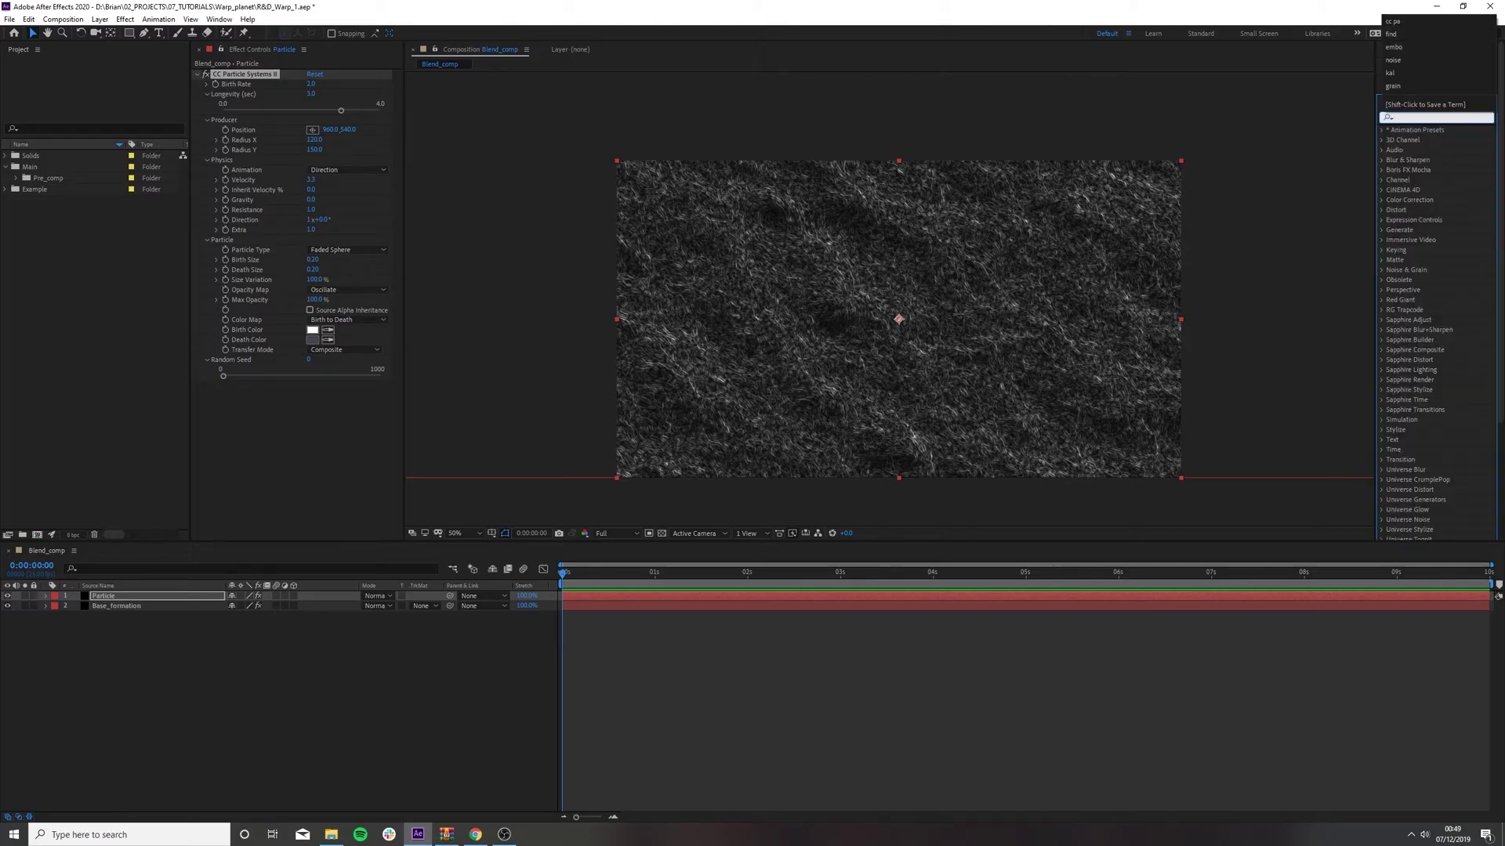
pyautogui.write('noise')
pyautogui.moveTo(1426, 180); pyautogui.dragTo(148, 596)
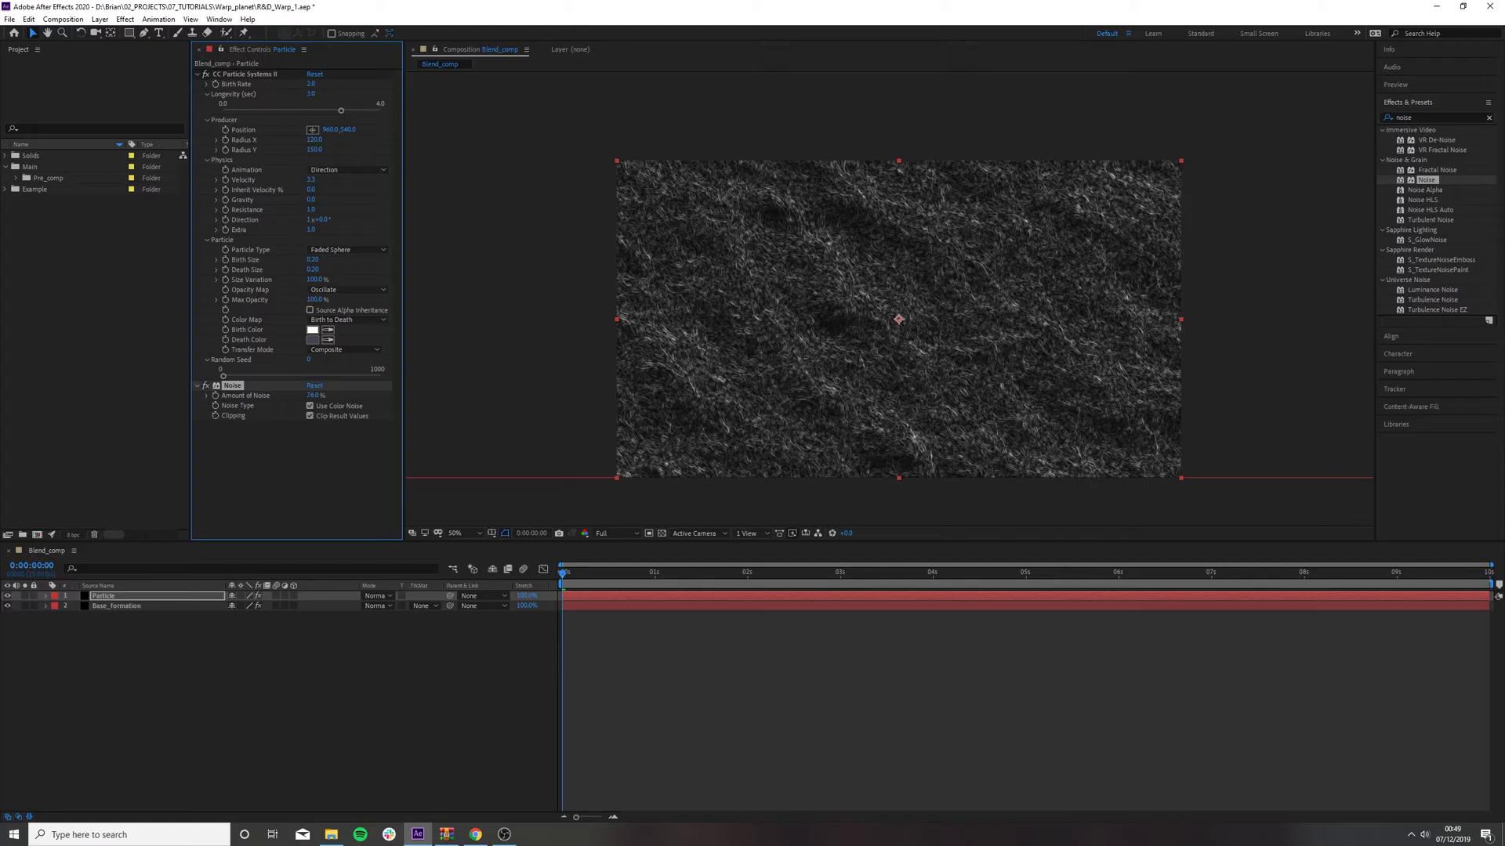
# - Raise the Amount of Noise to 100%, turn off Use Color Noise, and preview the particles
pyautogui.press('space')
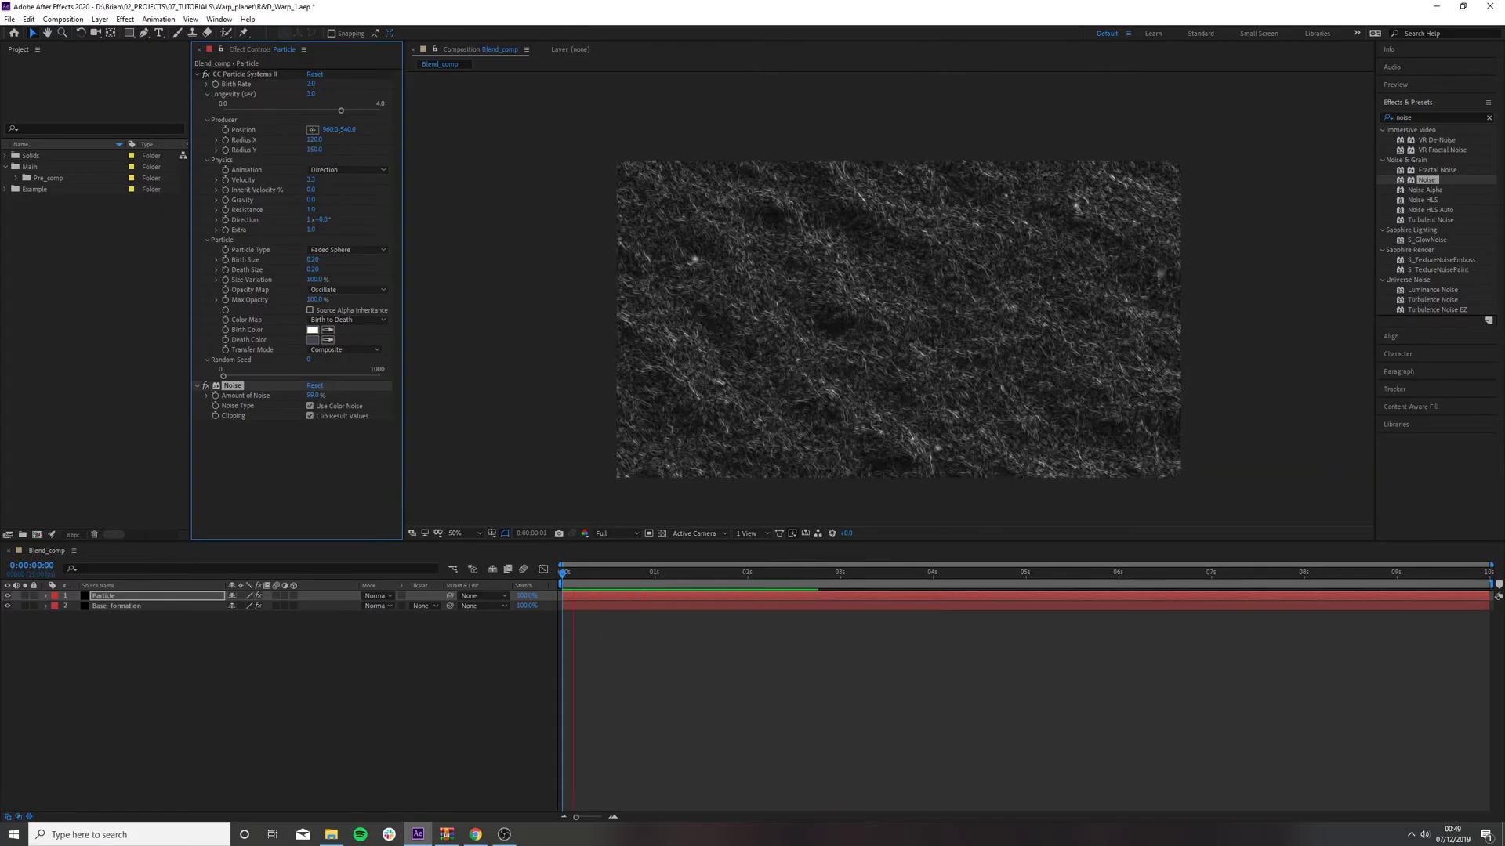
pyautogui.press('space')
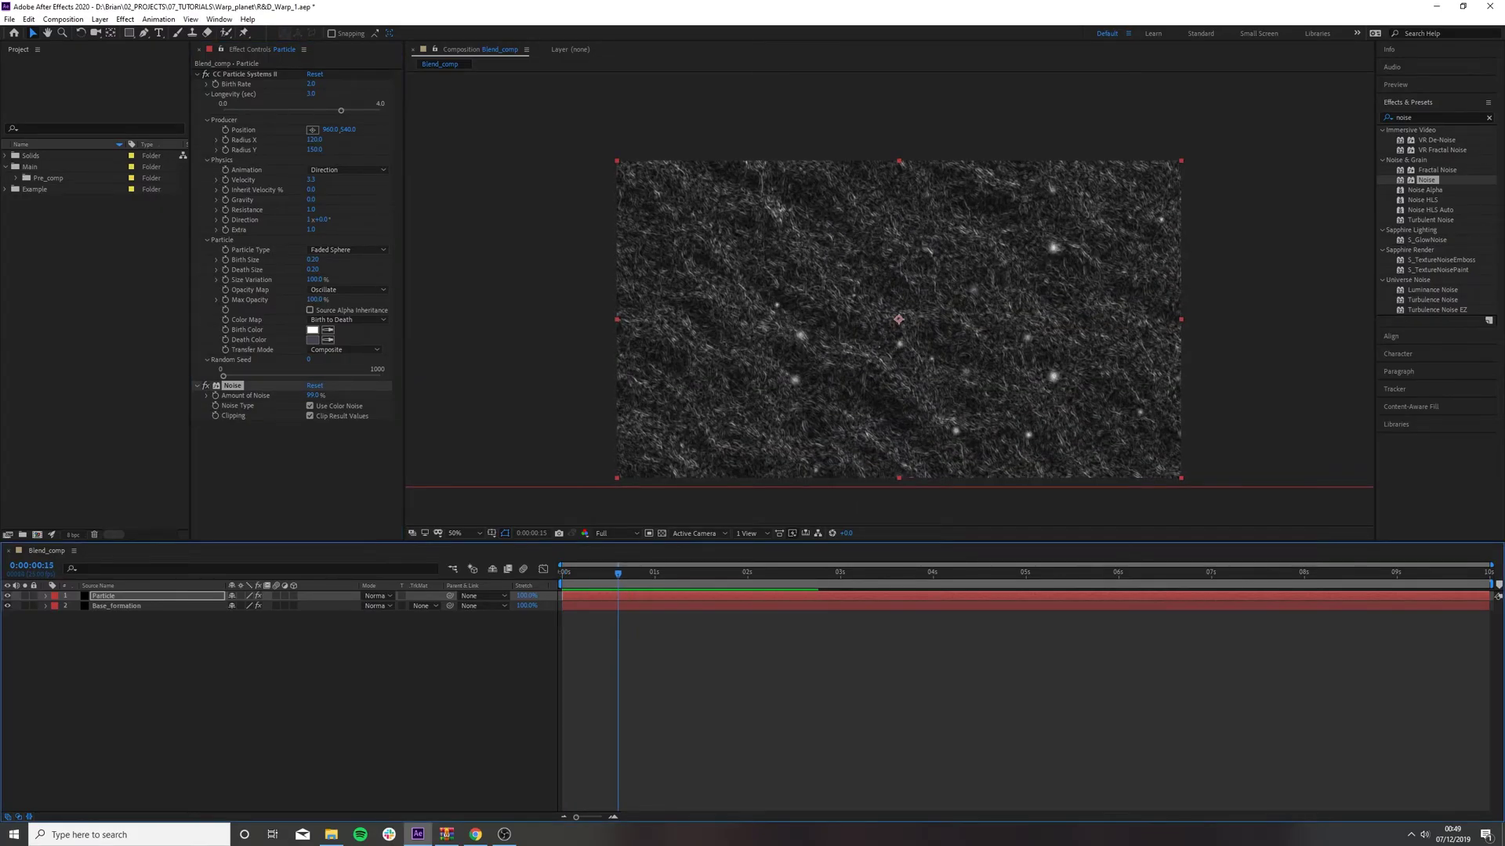
pyautogui.click(297, 470)
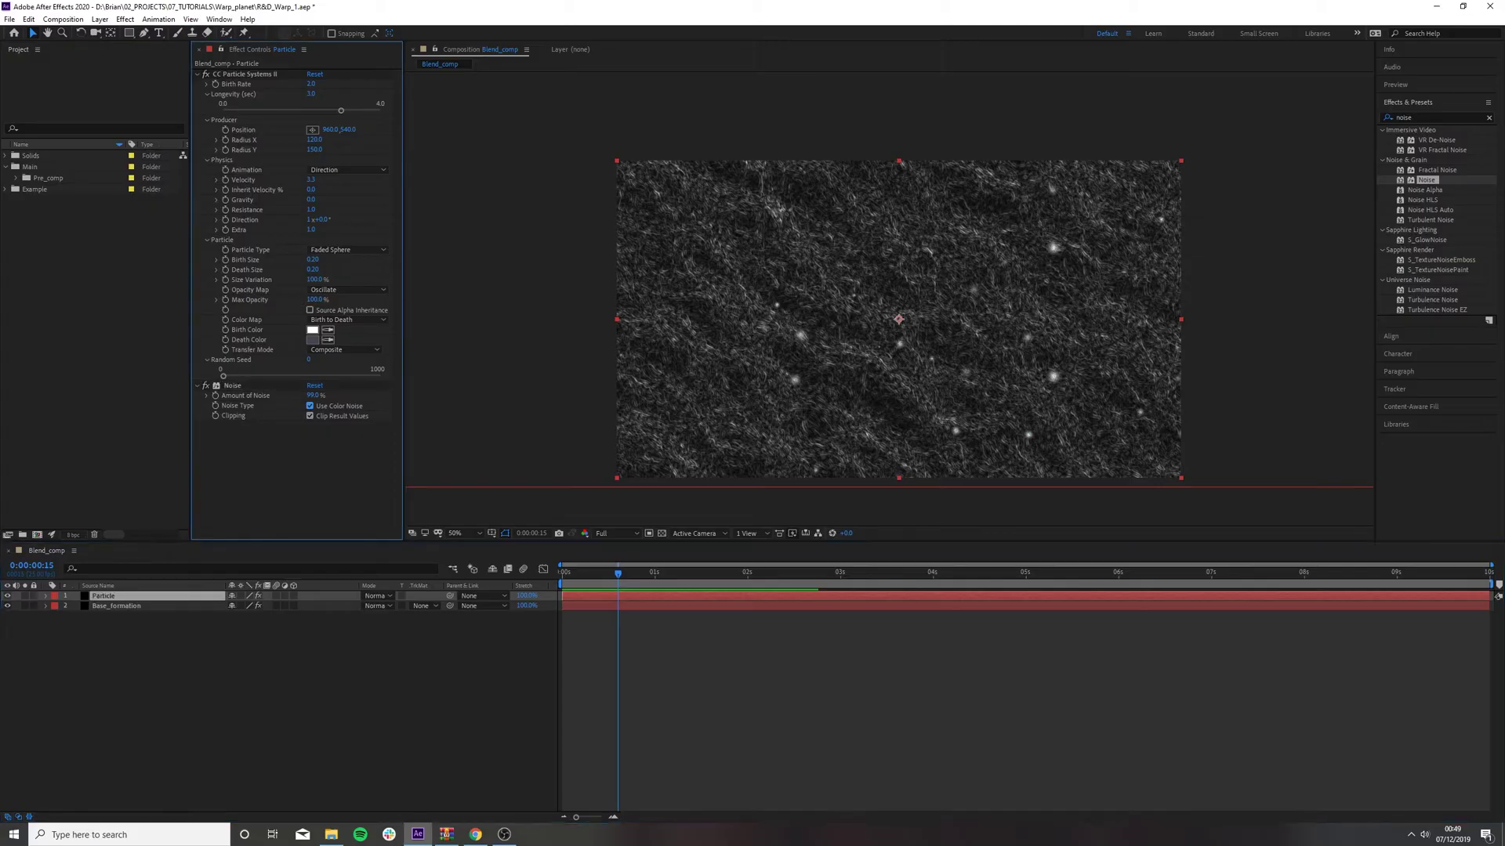
pyautogui.click(310, 406)
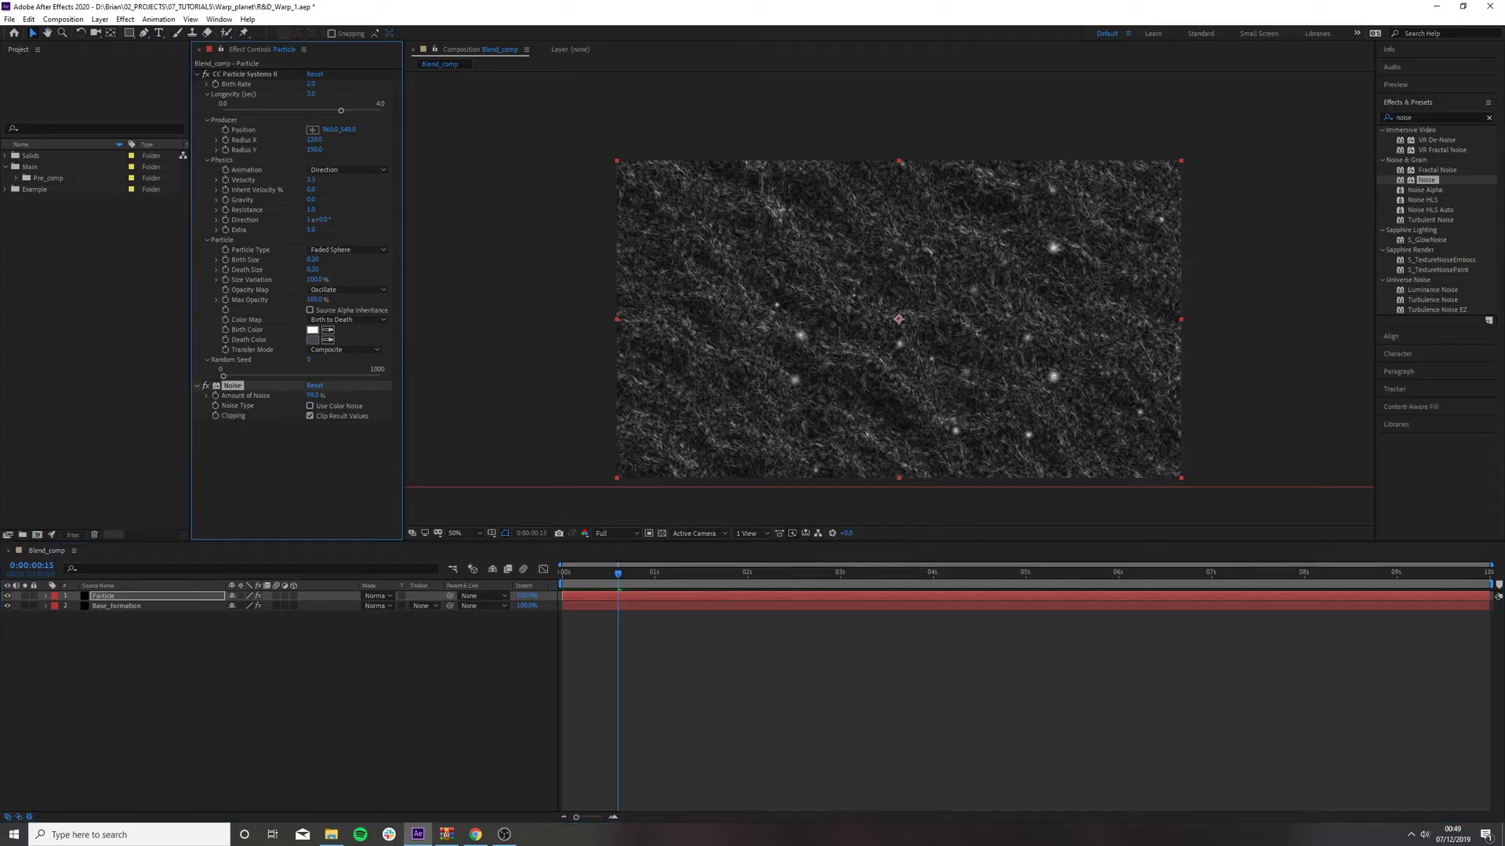
pyautogui.press('space')
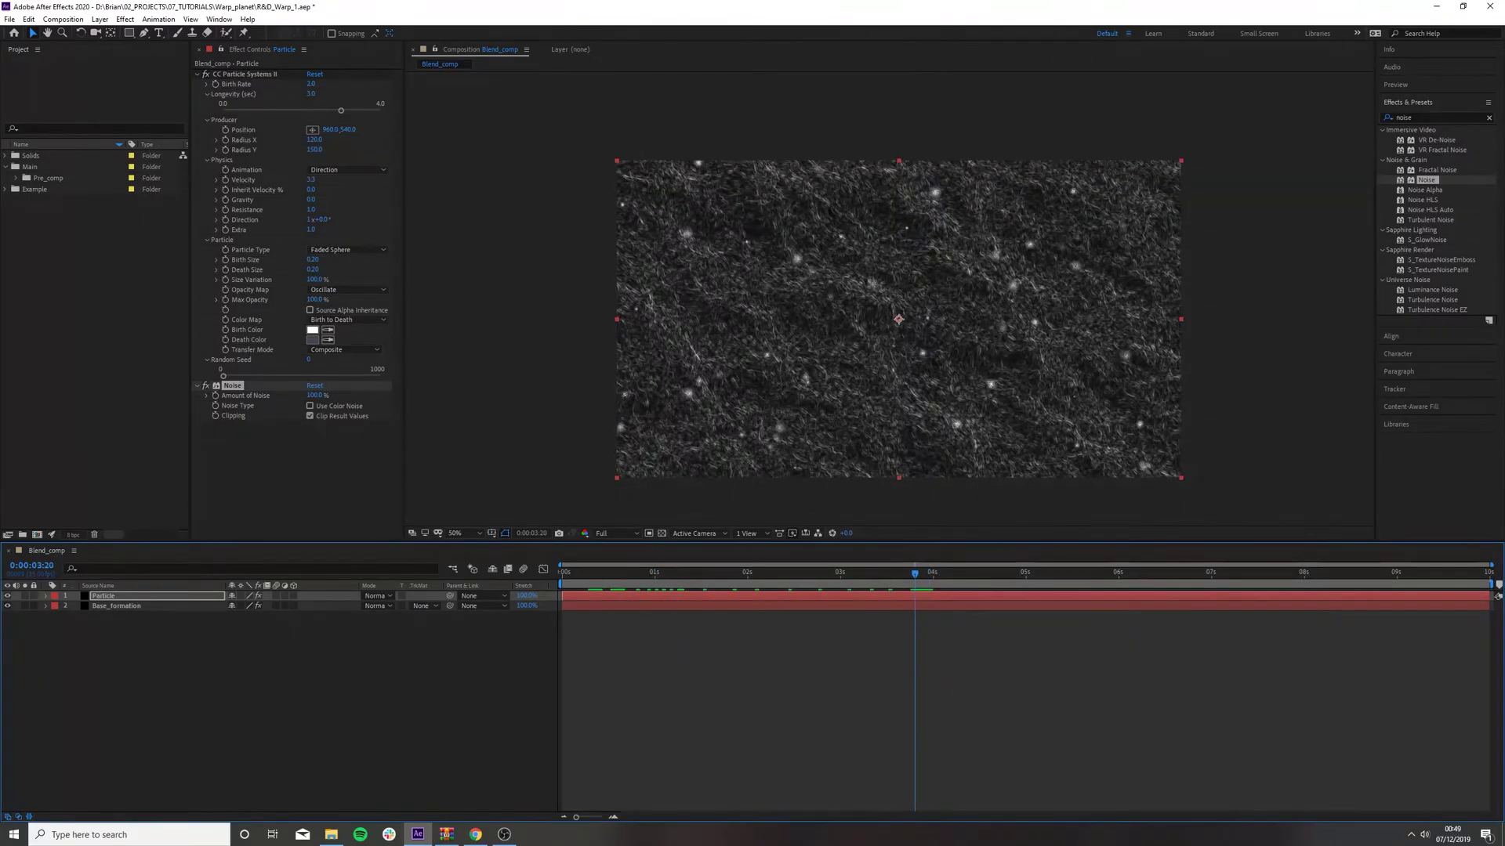
# - Find the CC Tiler effect and add it below Noise on the Particle layer
pyautogui.click(1435, 118)
pyautogui.write('t')
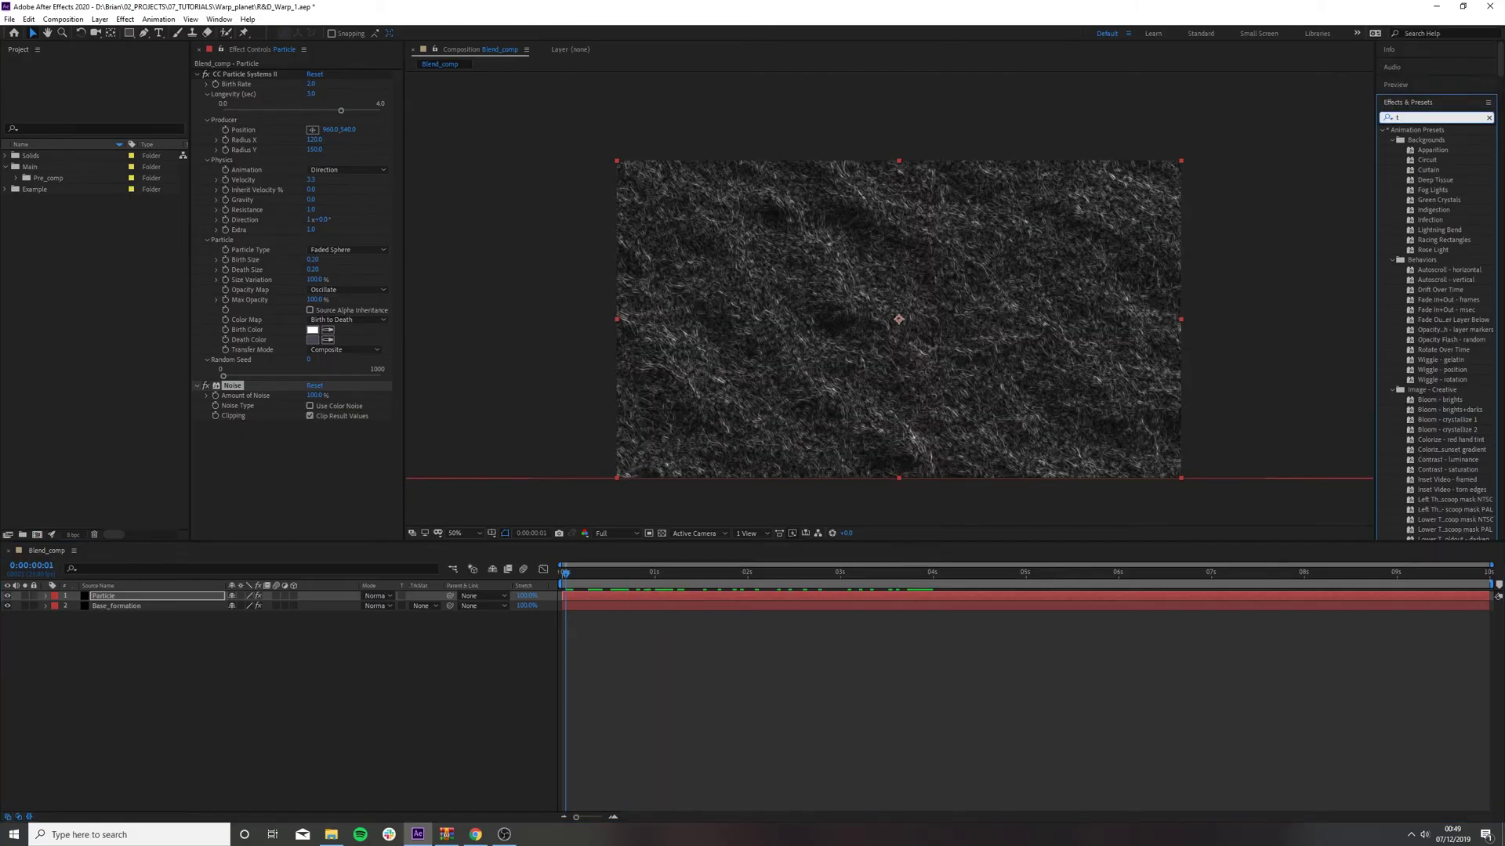
pyautogui.write('ile')
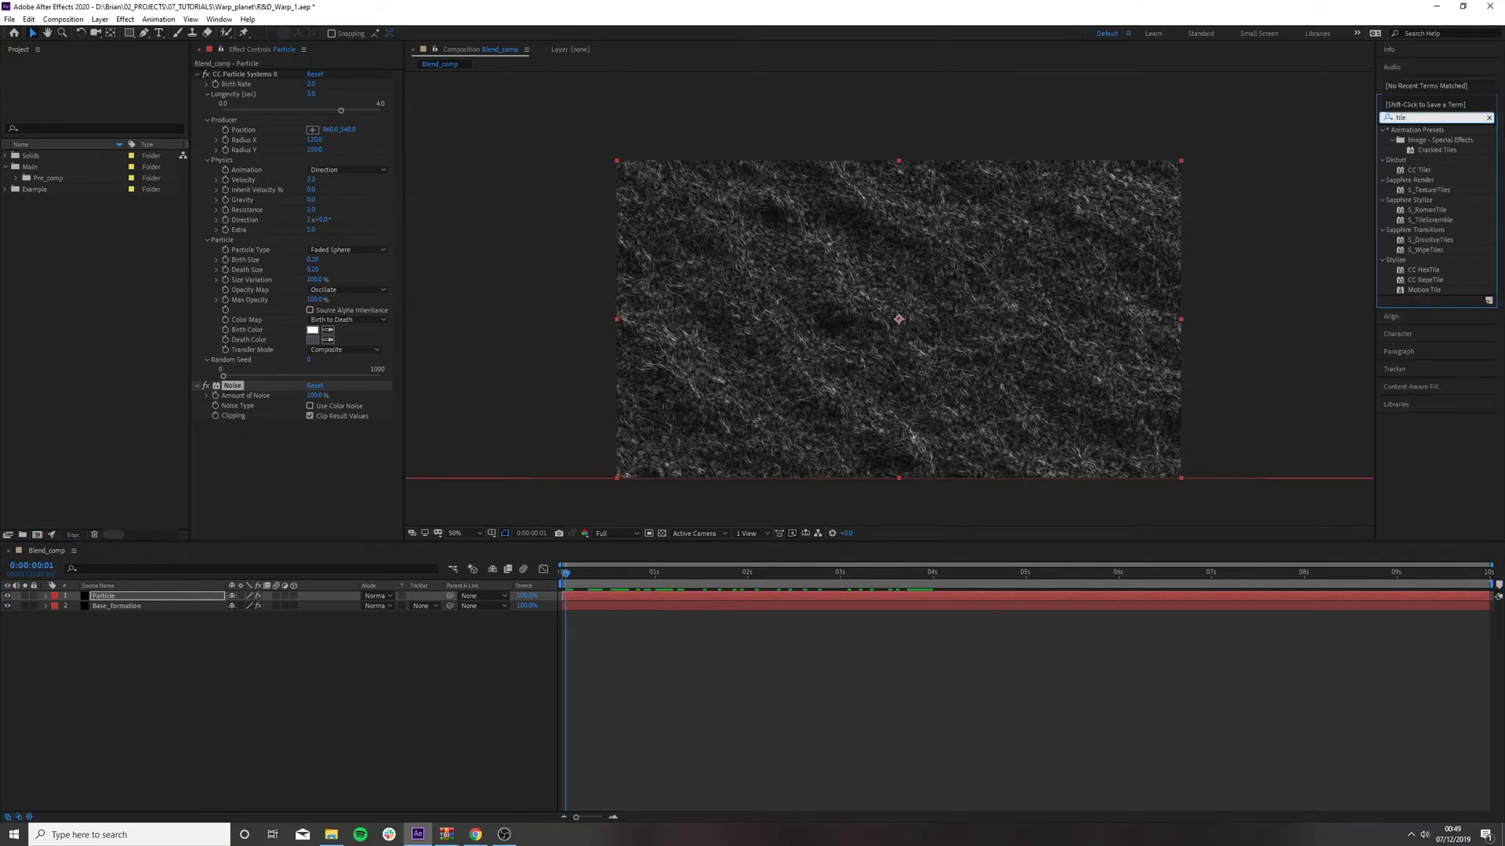
pyautogui.moveTo(1419, 169); pyautogui.dragTo(252, 439)
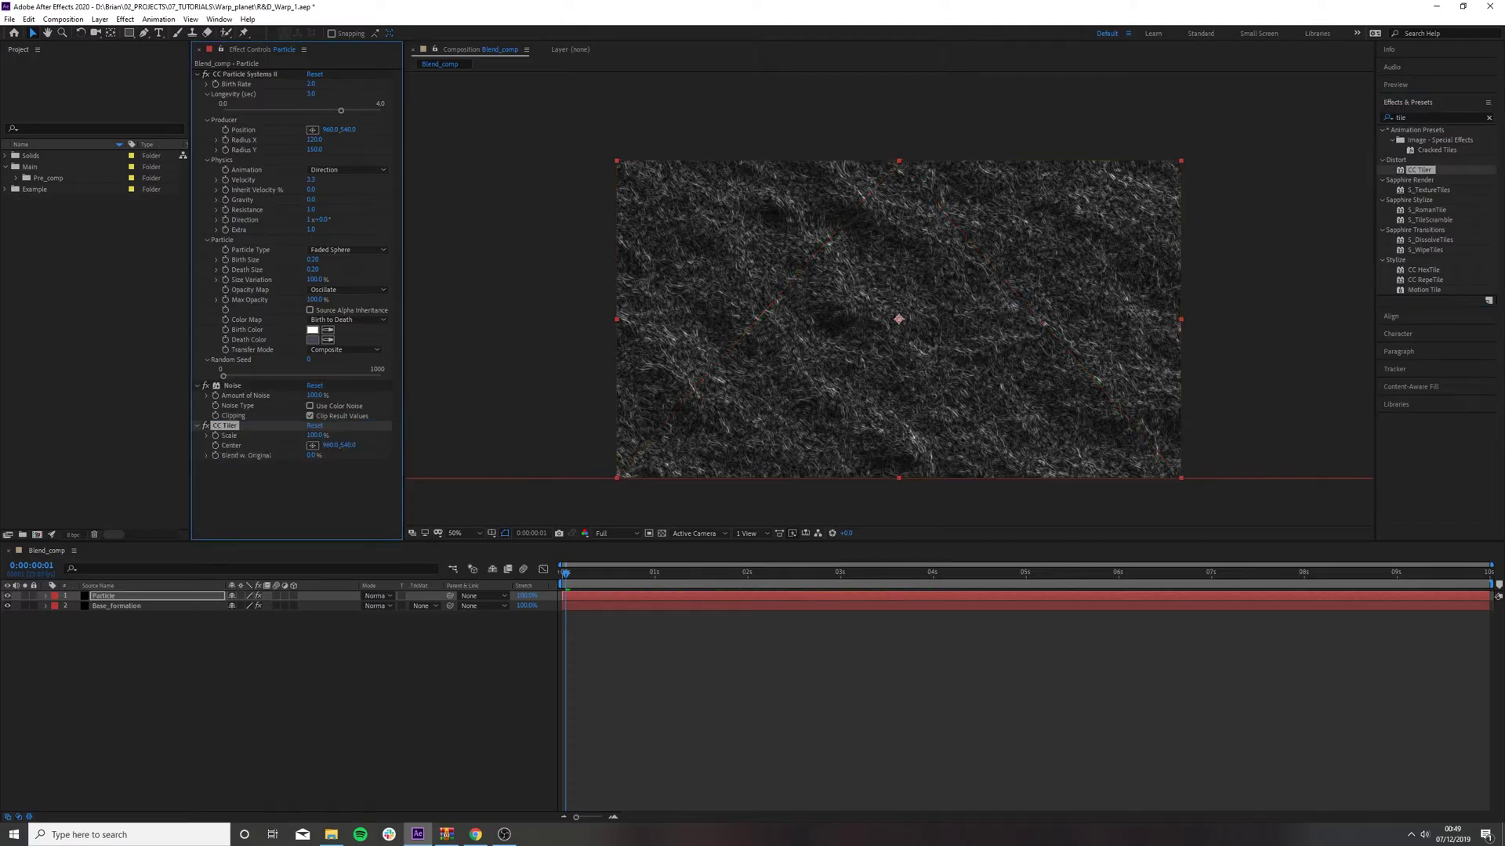
# - Set the CC Tiler Scale to 50% and preview the tiled particles
pyautogui.click(315, 435)
pyautogui.write('50')
pyautogui.press('Return')
pyautogui.press('space')
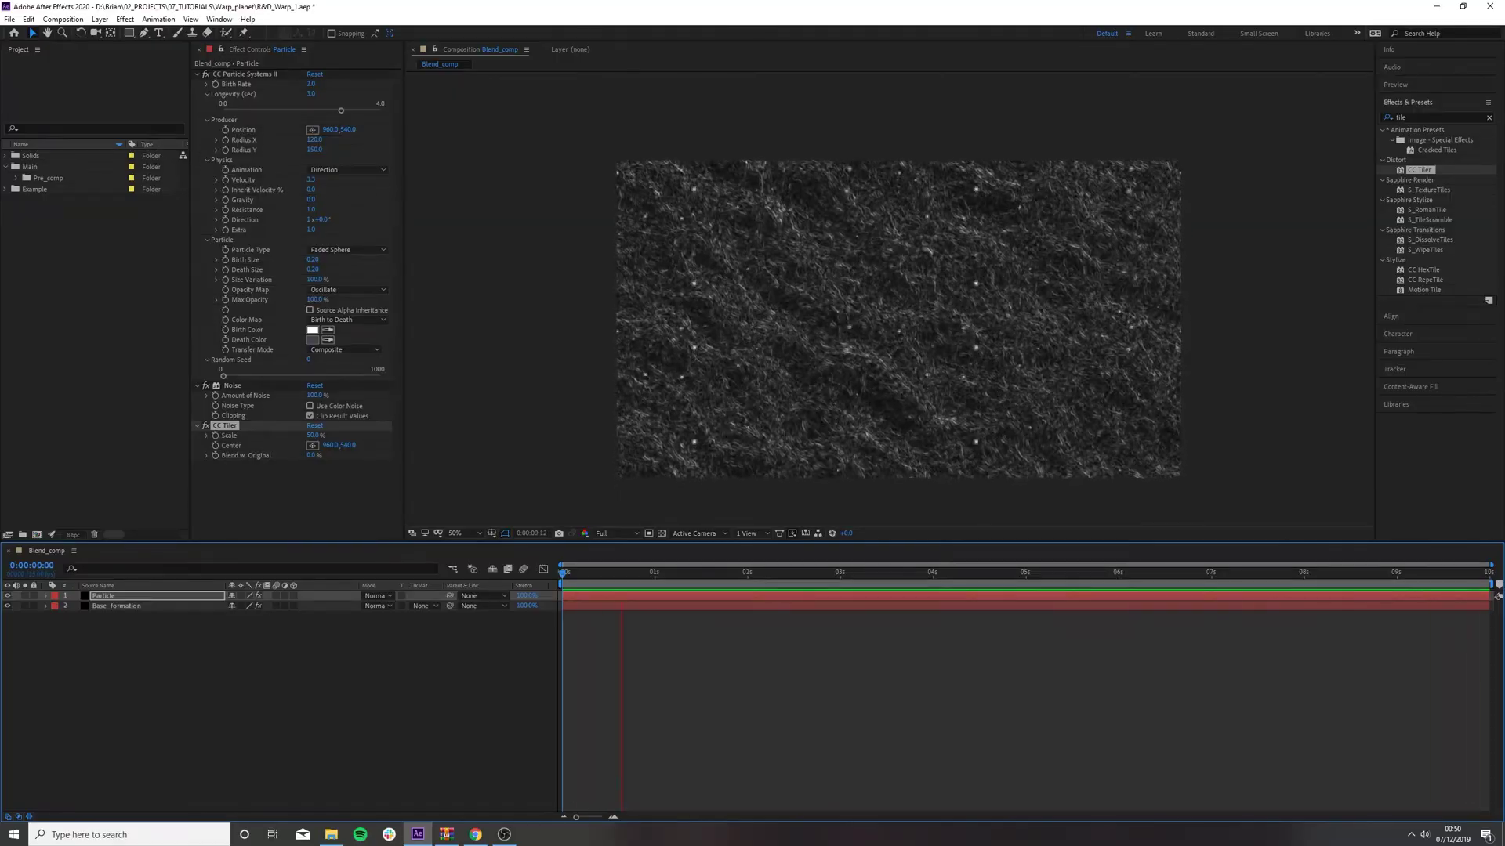
# - Preview the tiled particles from the first frame and review the Particle layer's CC Tiler and CC Particle Systems II settings
pyautogui.press('space')
pyautogui.moveTo(565, 572); pyautogui.dragTo(561, 573)
pyautogui.click(206, 426)
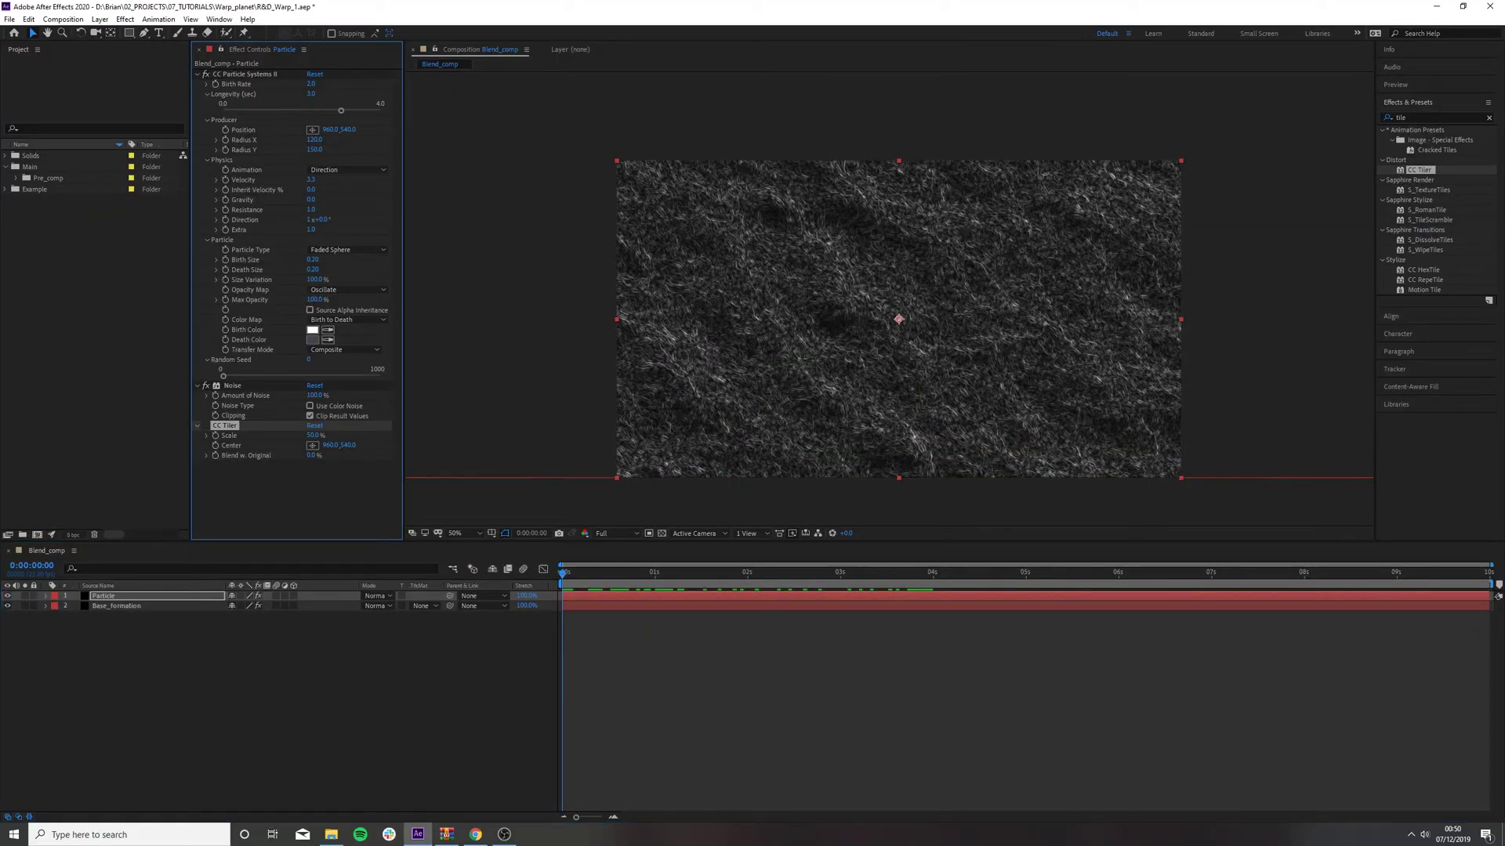
pyautogui.press('space')
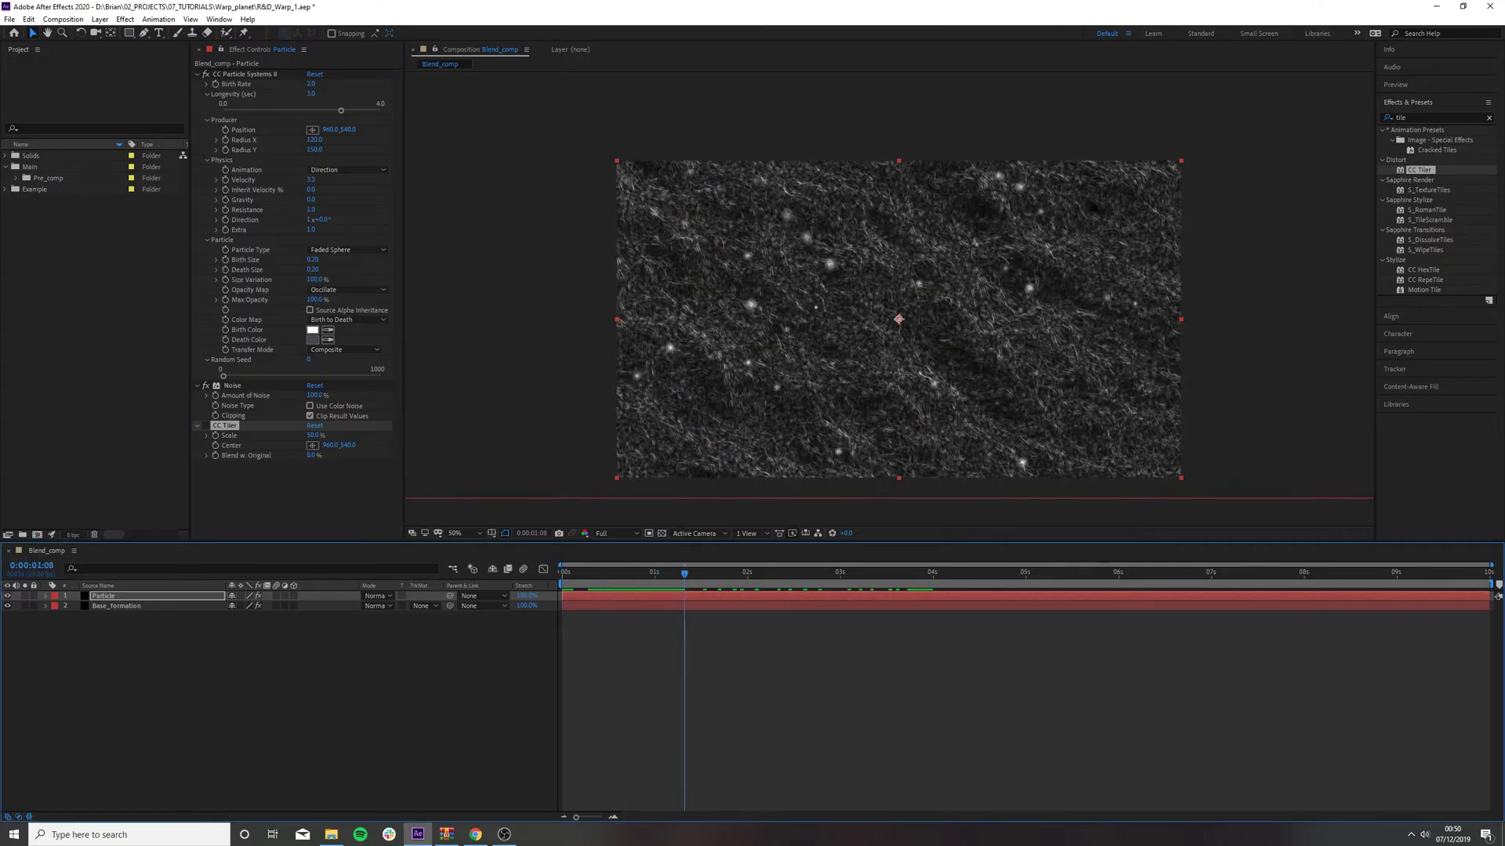
pyautogui.press('space')
pyautogui.click(206, 426)
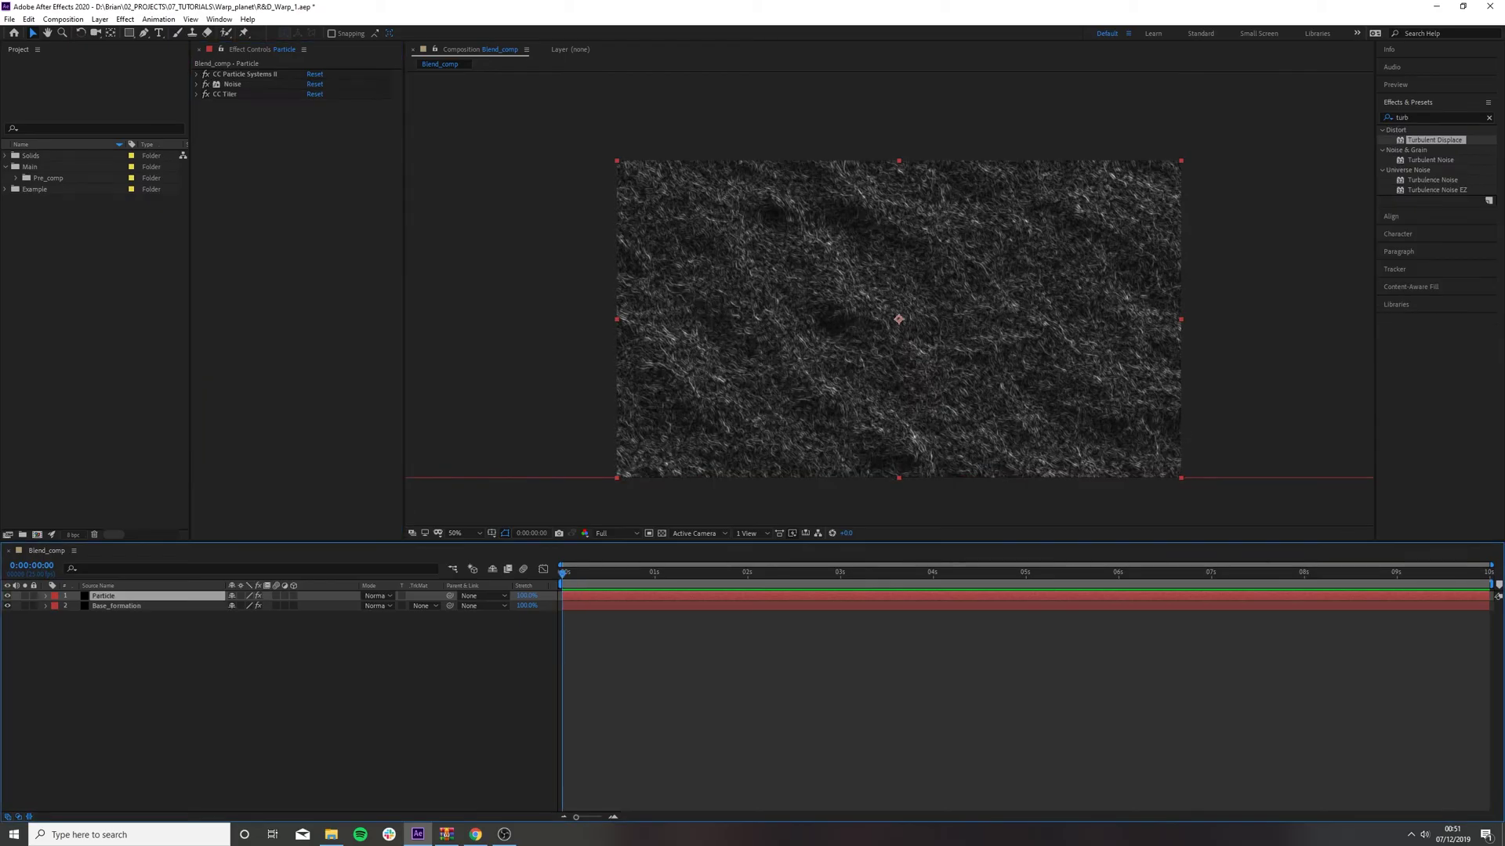
pyautogui.click(195, 94)
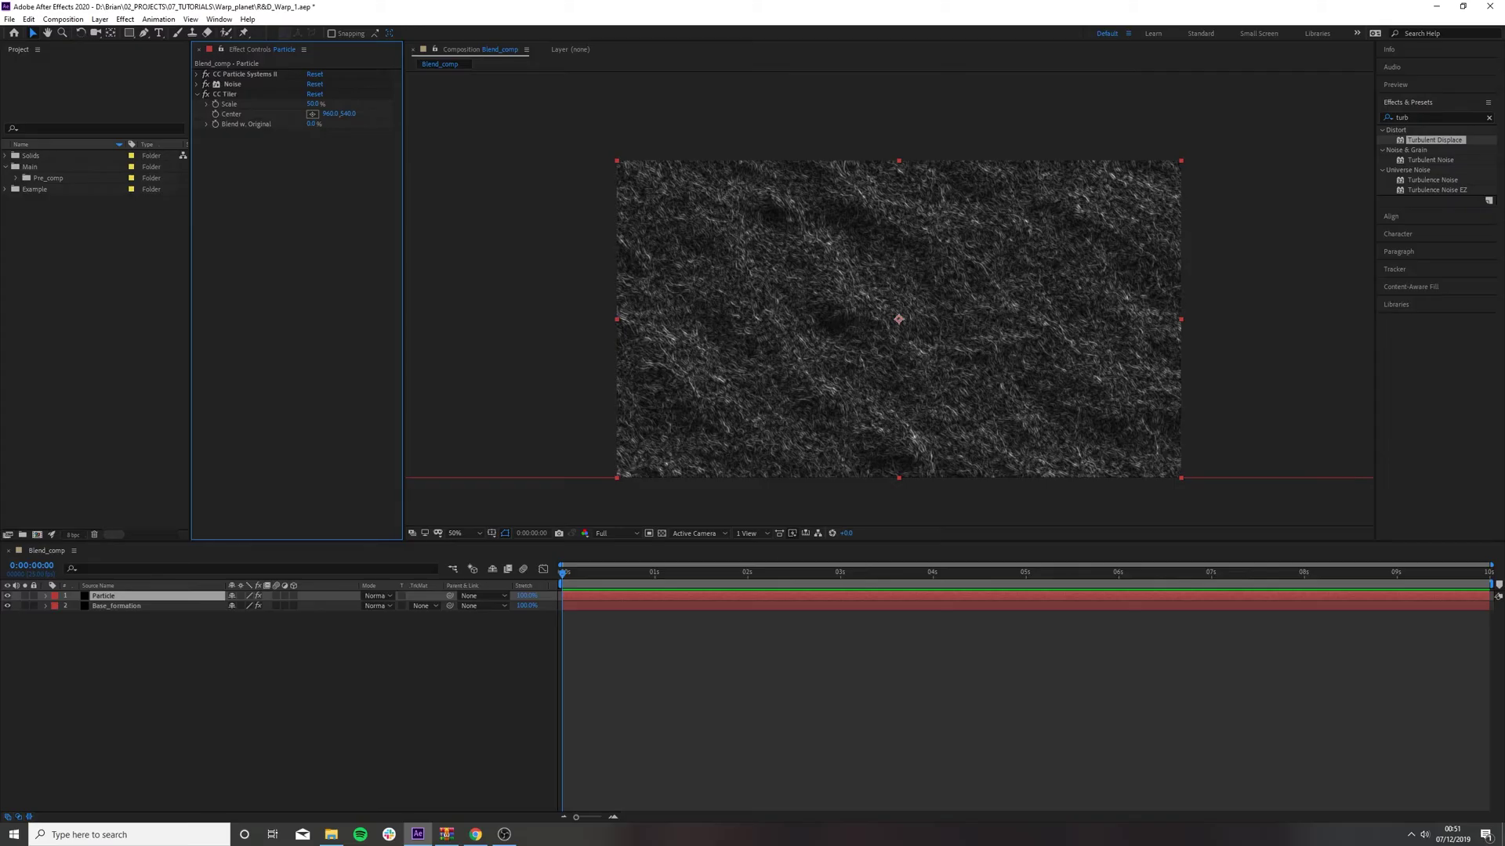
pyautogui.click(197, 74)
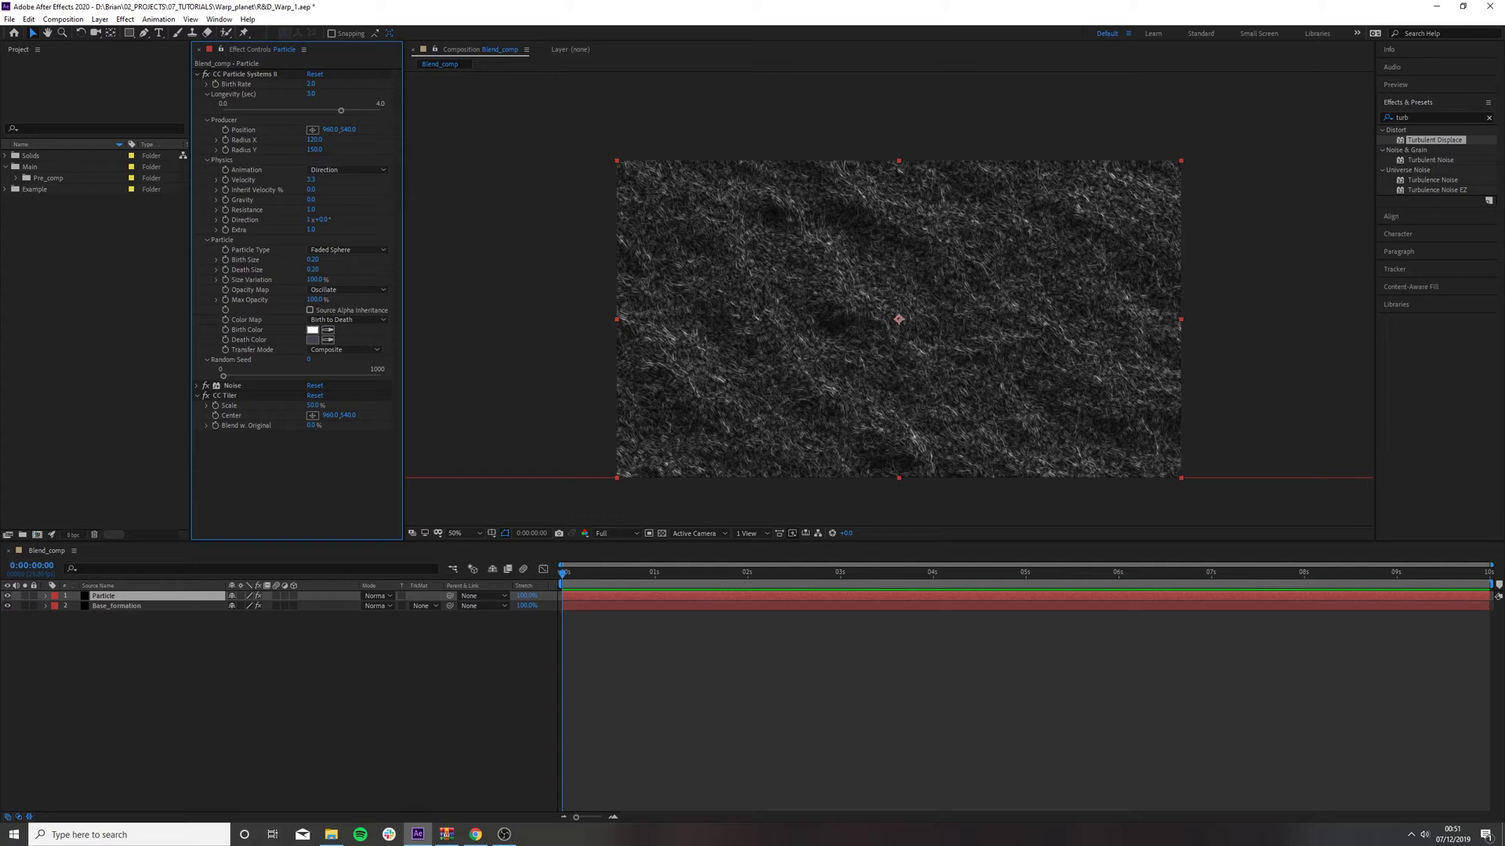
pyautogui.click(197, 73)
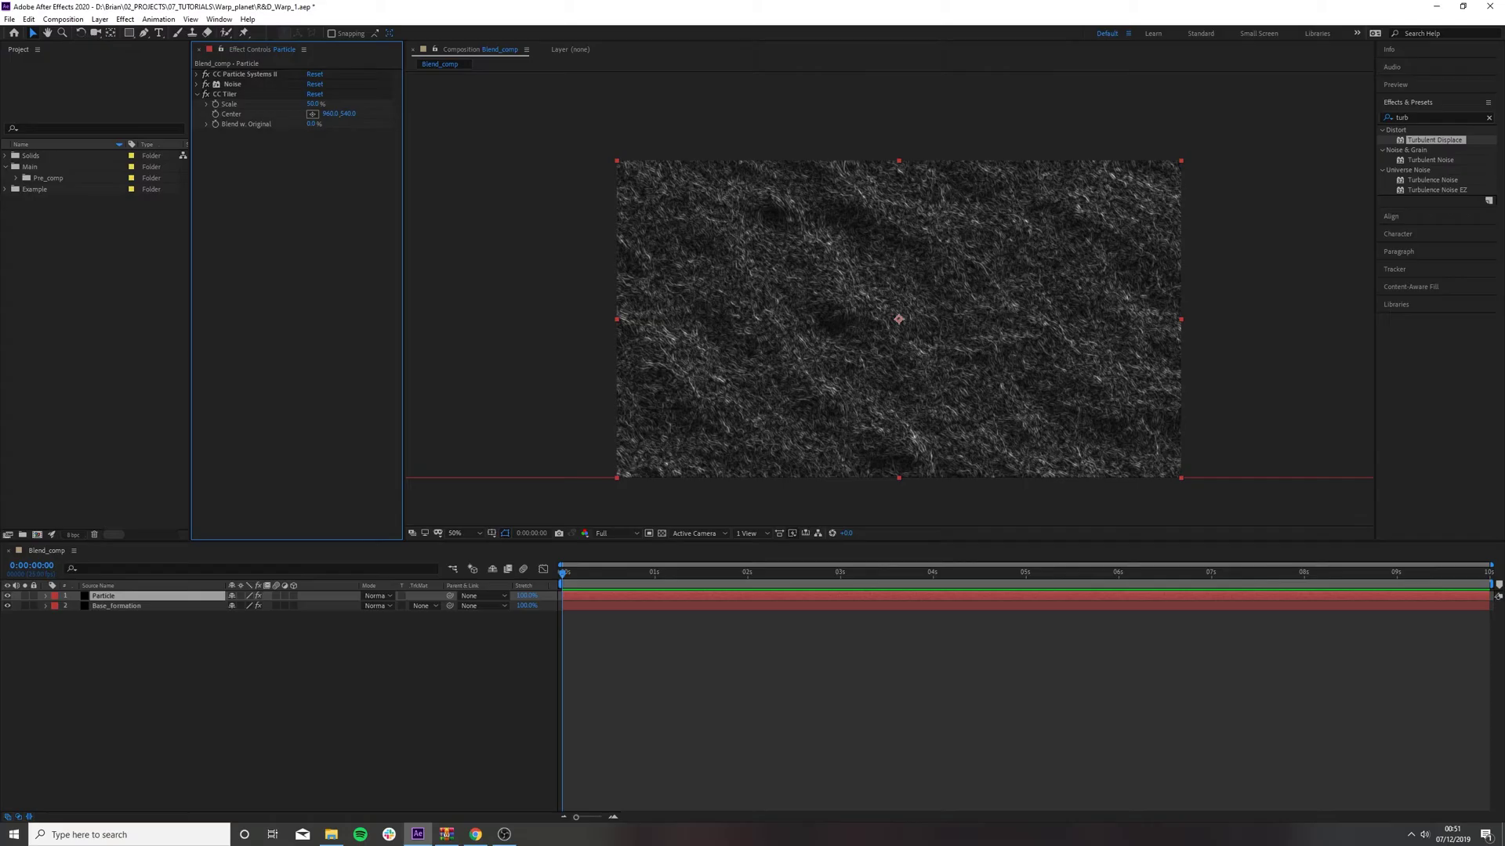
# - Pre-compose the Particle and Base_formation layers together into a new composition named Base_comp
pyautogui.click(235, 666)
pyautogui.hotkey('ctrl', 'a')
pyautogui.hotkey('ctrl', 'shift', 'a')
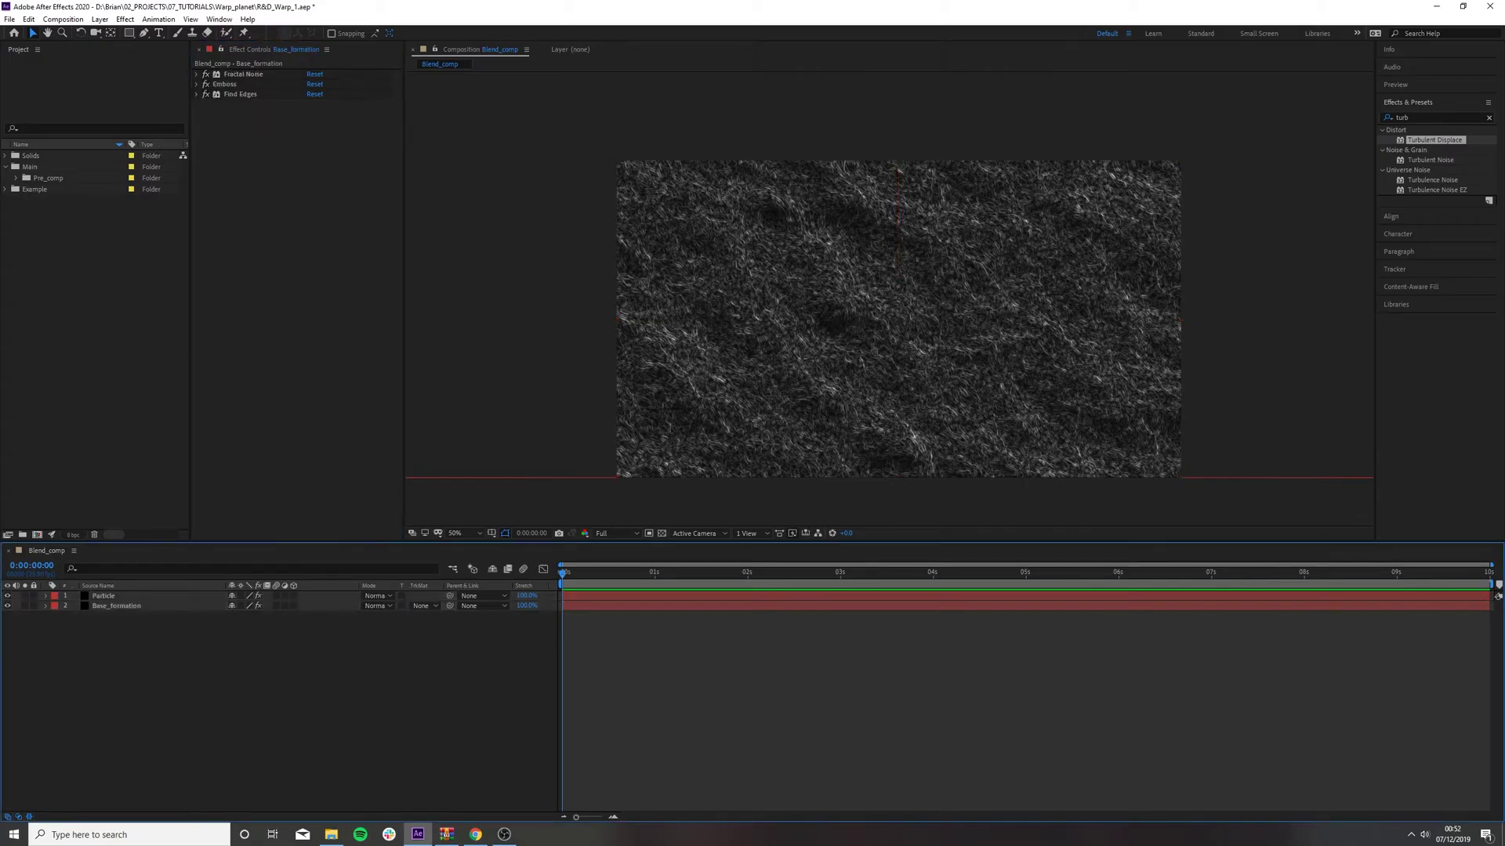
pyautogui.click(116, 606)
pyautogui.keyDown('shift'); pyautogui.click(104, 596); pyautogui.keyUp('shift')
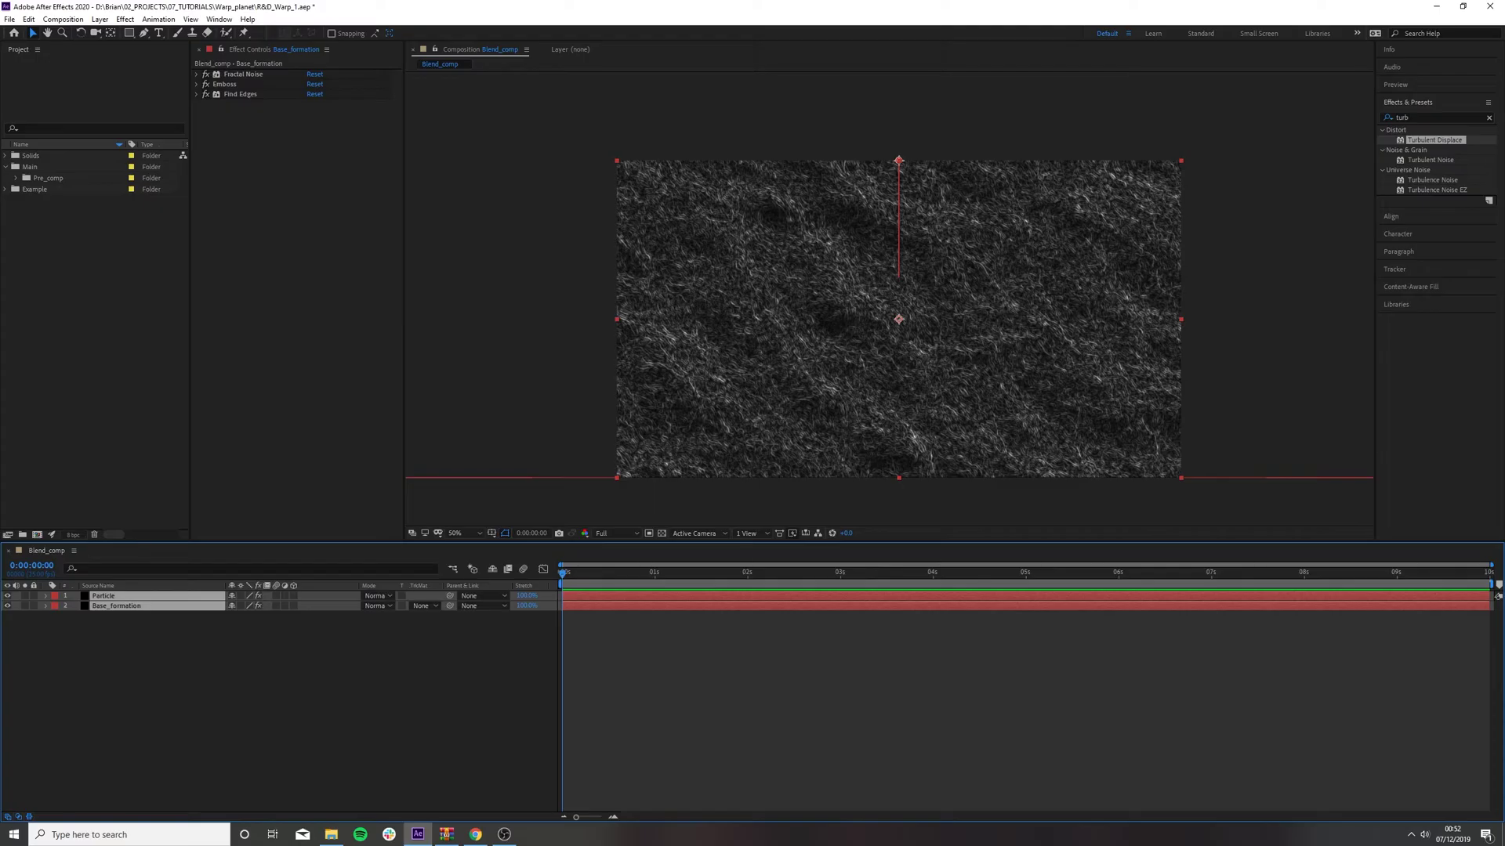
pyautogui.hotkey('ctrl', 'shift', 'c')
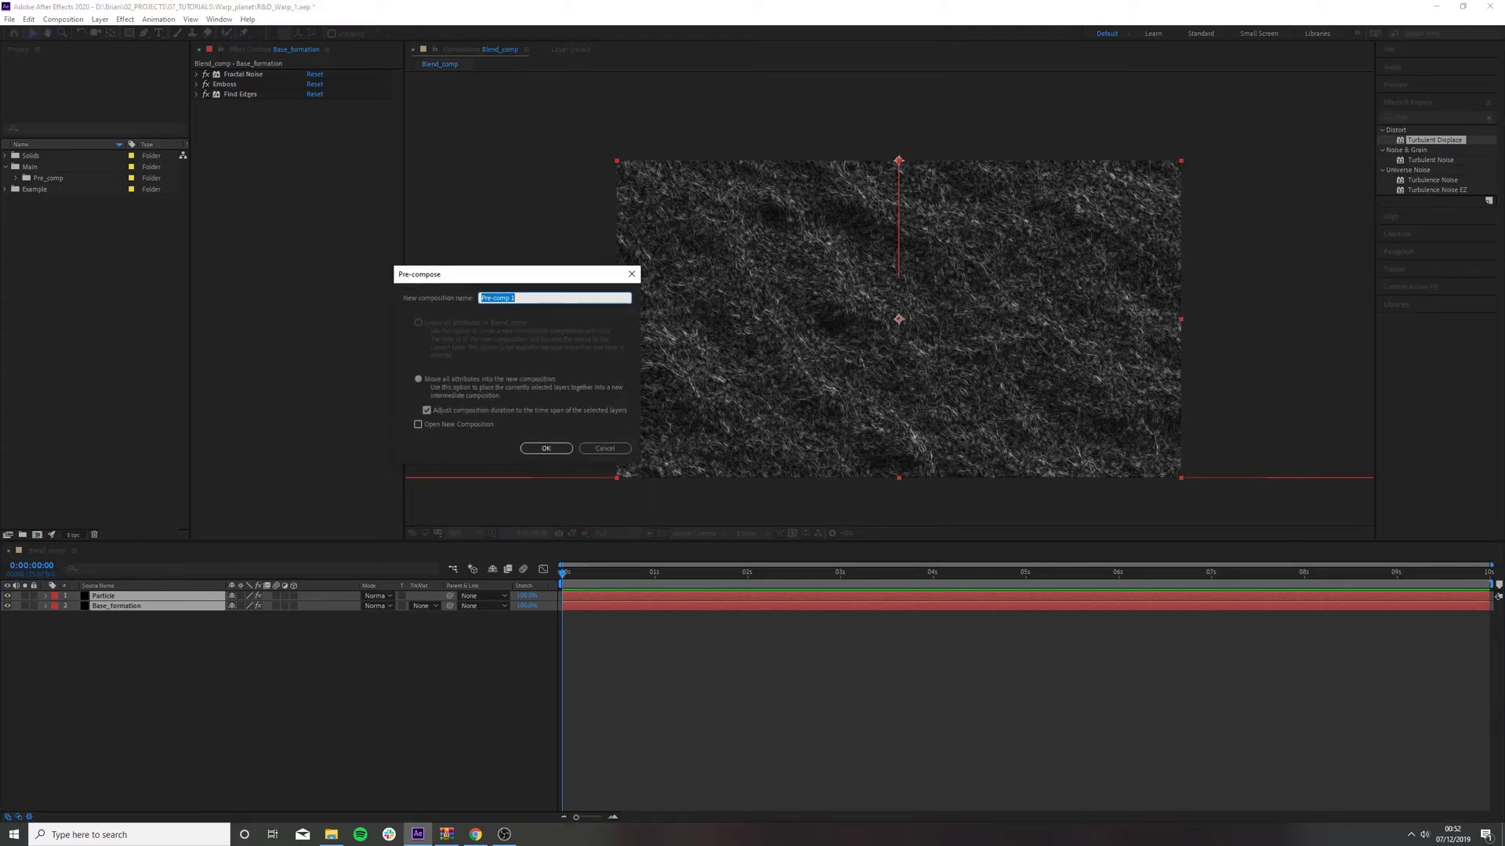
pyautogui.write('Base_comp')
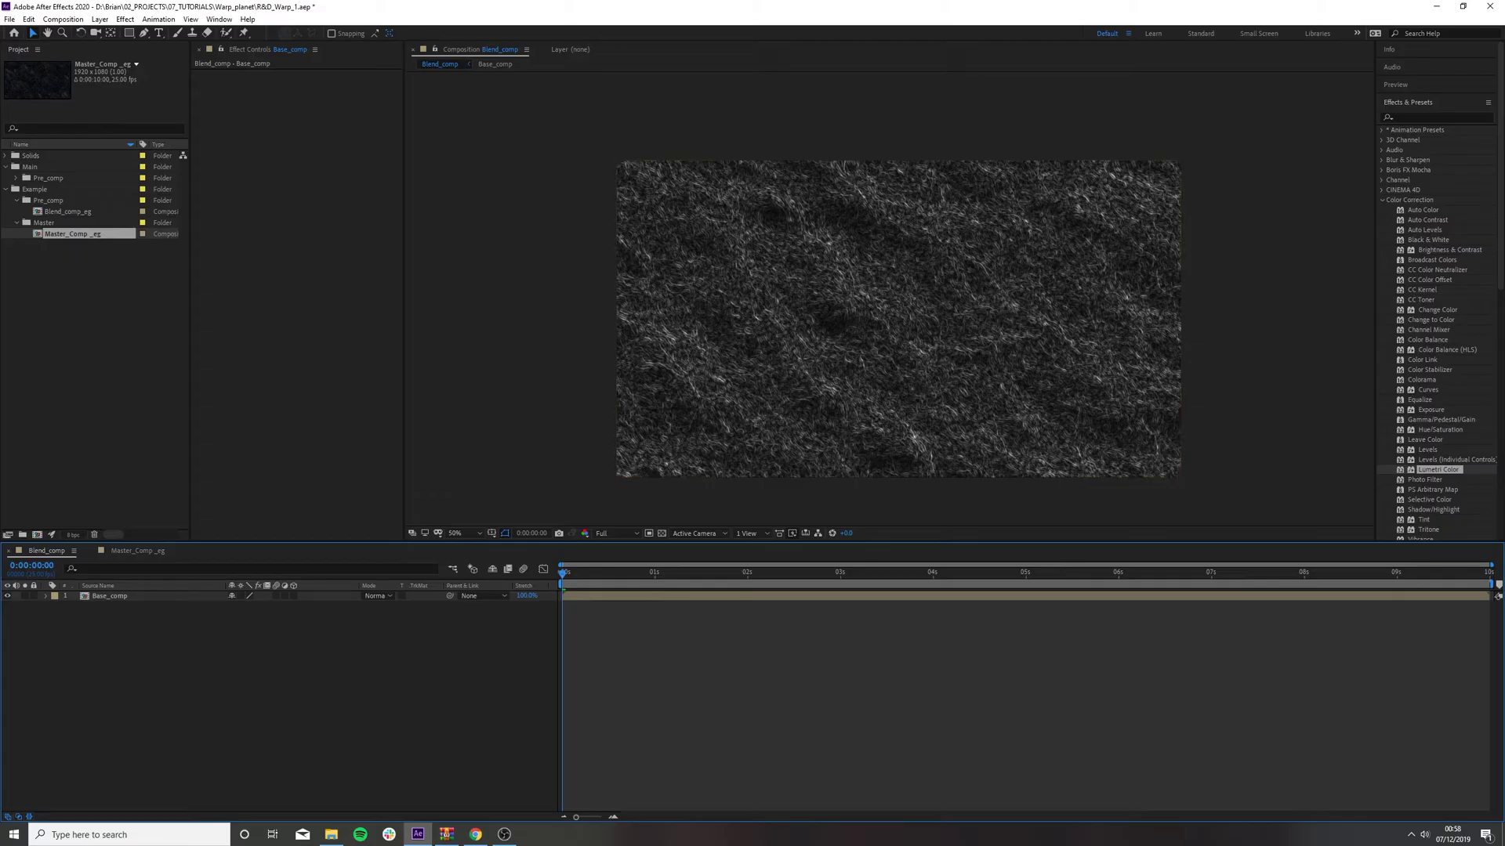
# - Find the Lumetri Color effect and apply it to the Base_comp layer
pyautogui.click(1436, 116)
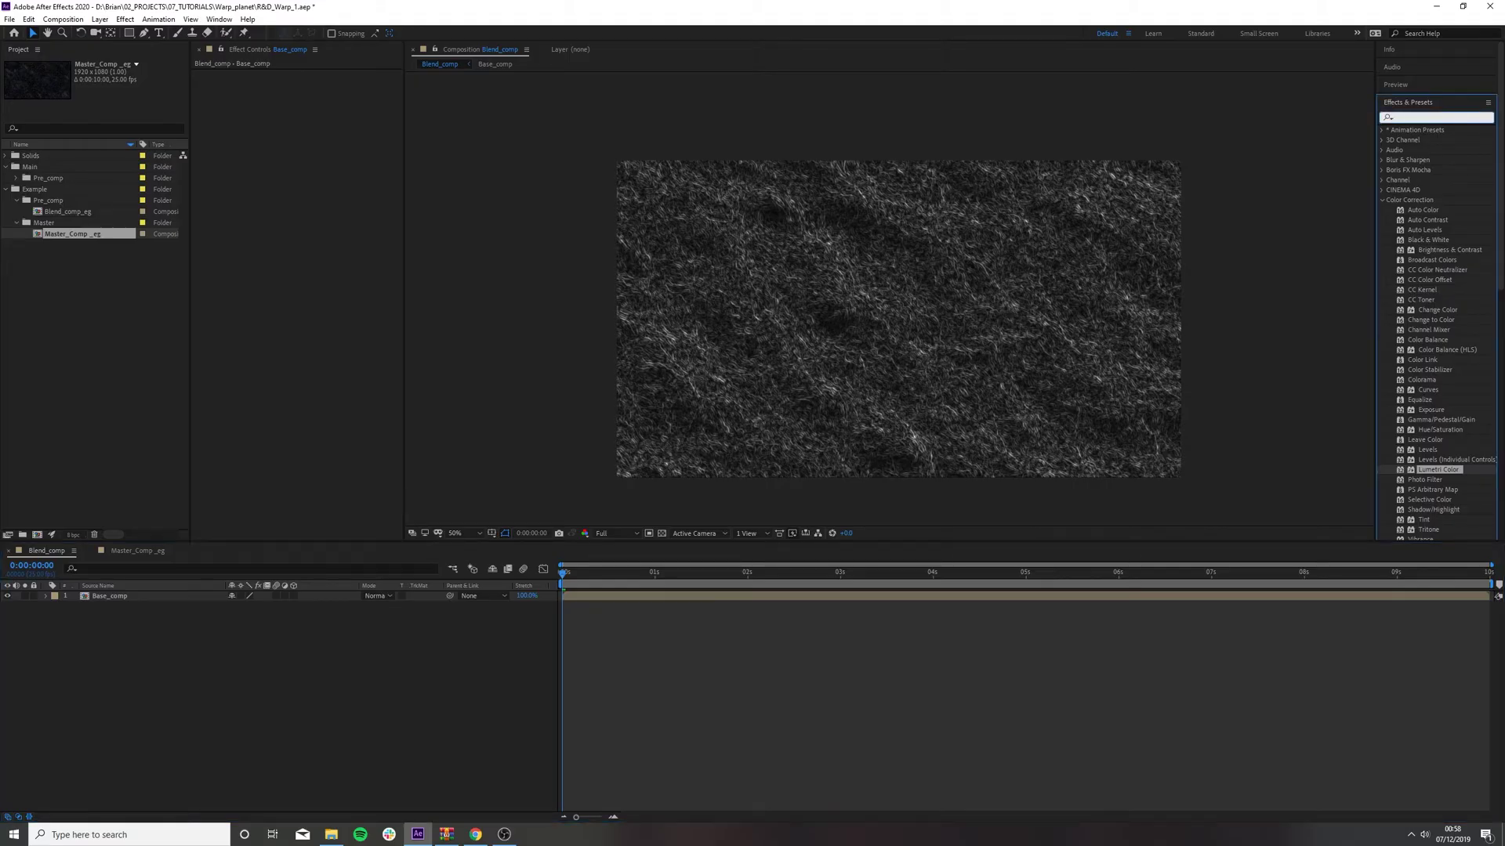
pyautogui.write('lum')
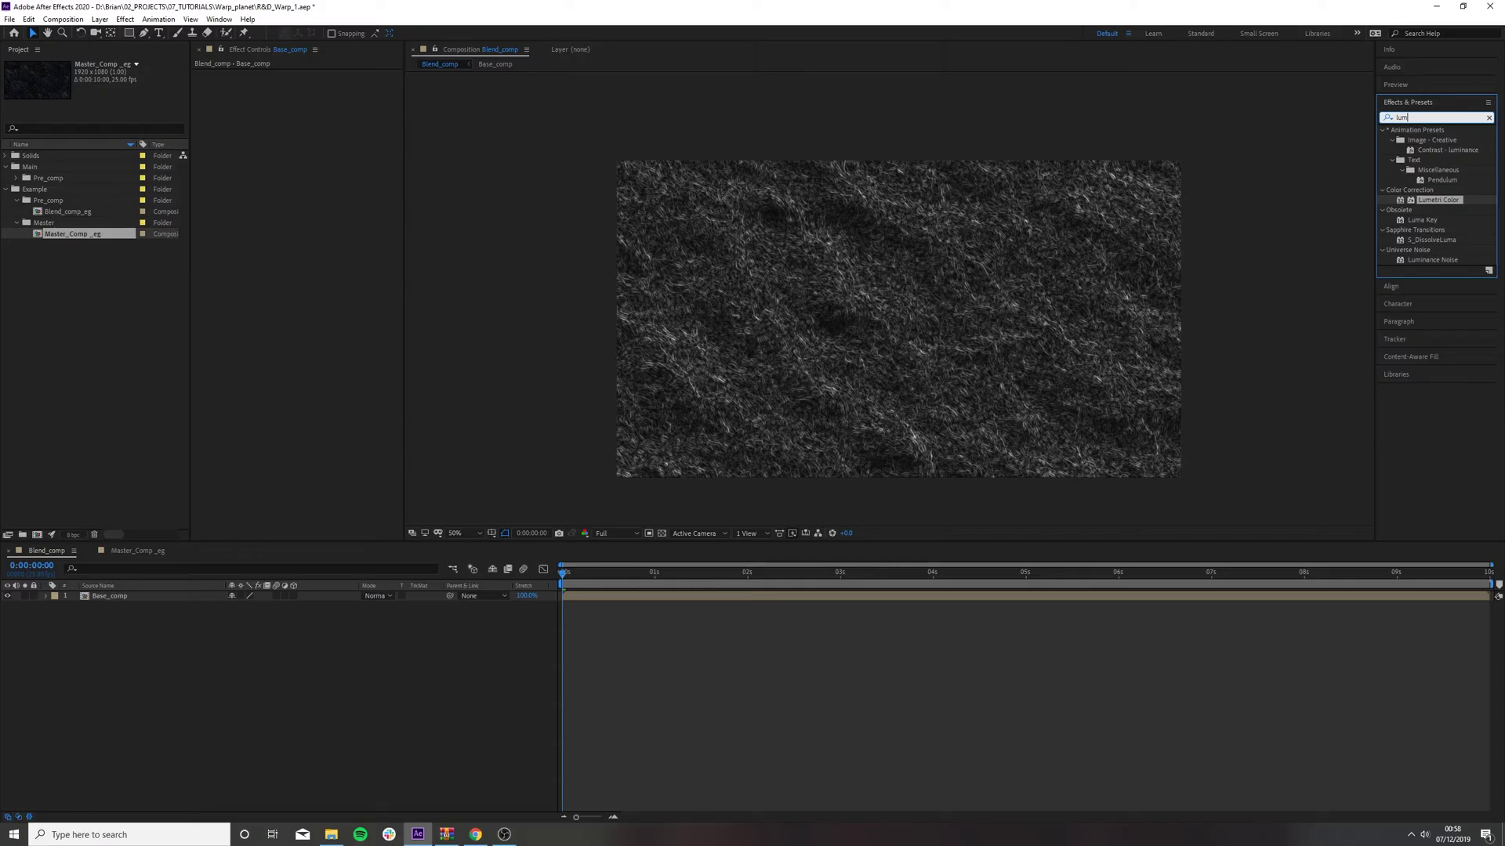
pyautogui.moveTo(1437, 200); pyautogui.dragTo(296, 156)
# - Set the Lumetri Color Contrast to 30, lower the Shadows, and raise the Highlights to 100
pyautogui.click(207, 94)
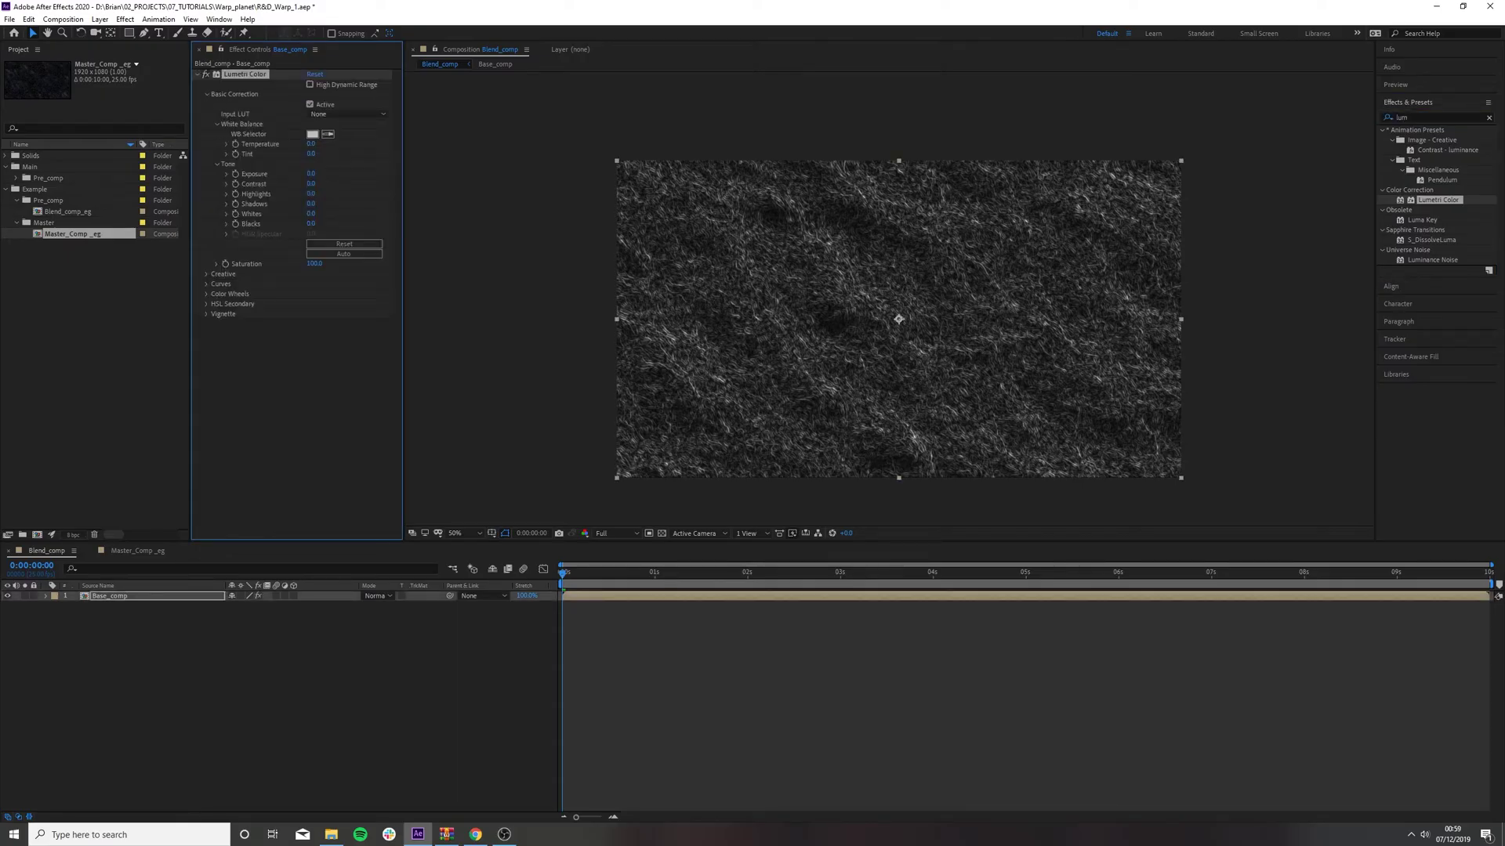
pyautogui.click(206, 274)
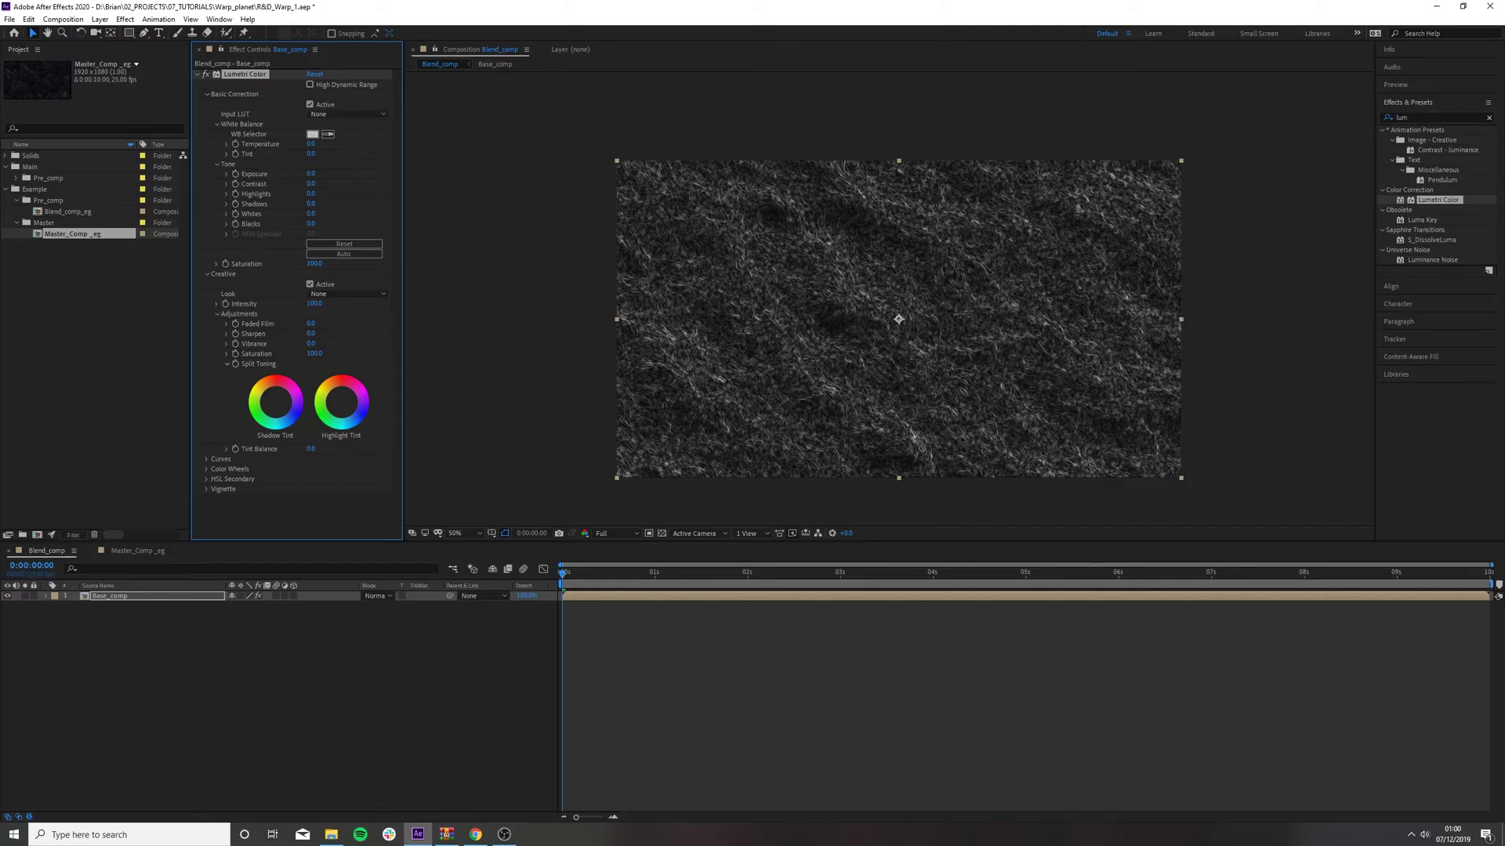
pyautogui.click(313, 183)
pyautogui.write('30')
pyautogui.press('Return')
pyautogui.moveTo(310, 204); pyautogui.dragTo(245, 203)
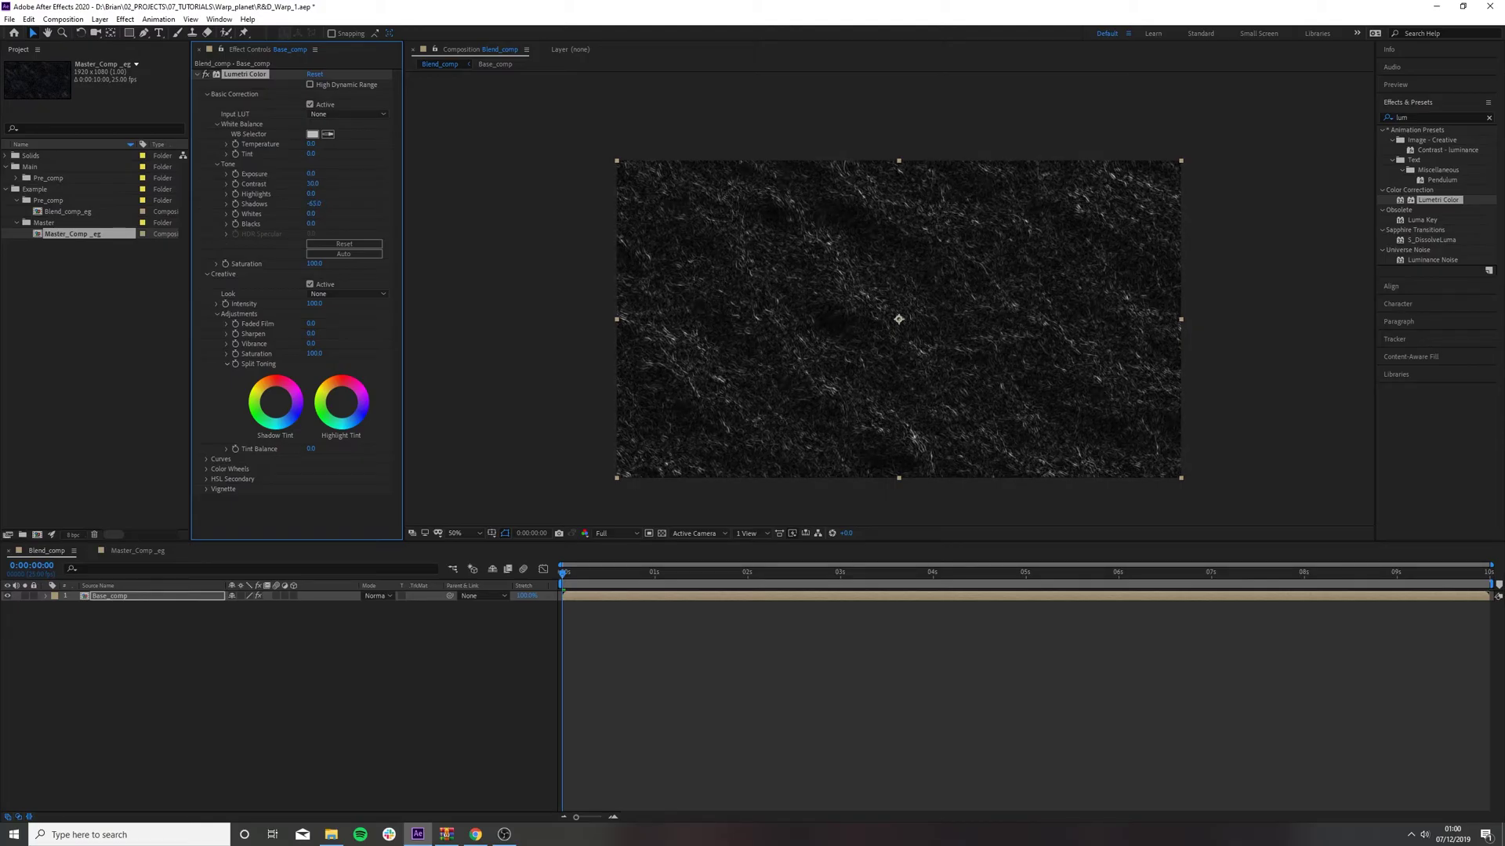
pyautogui.click(509, 236)
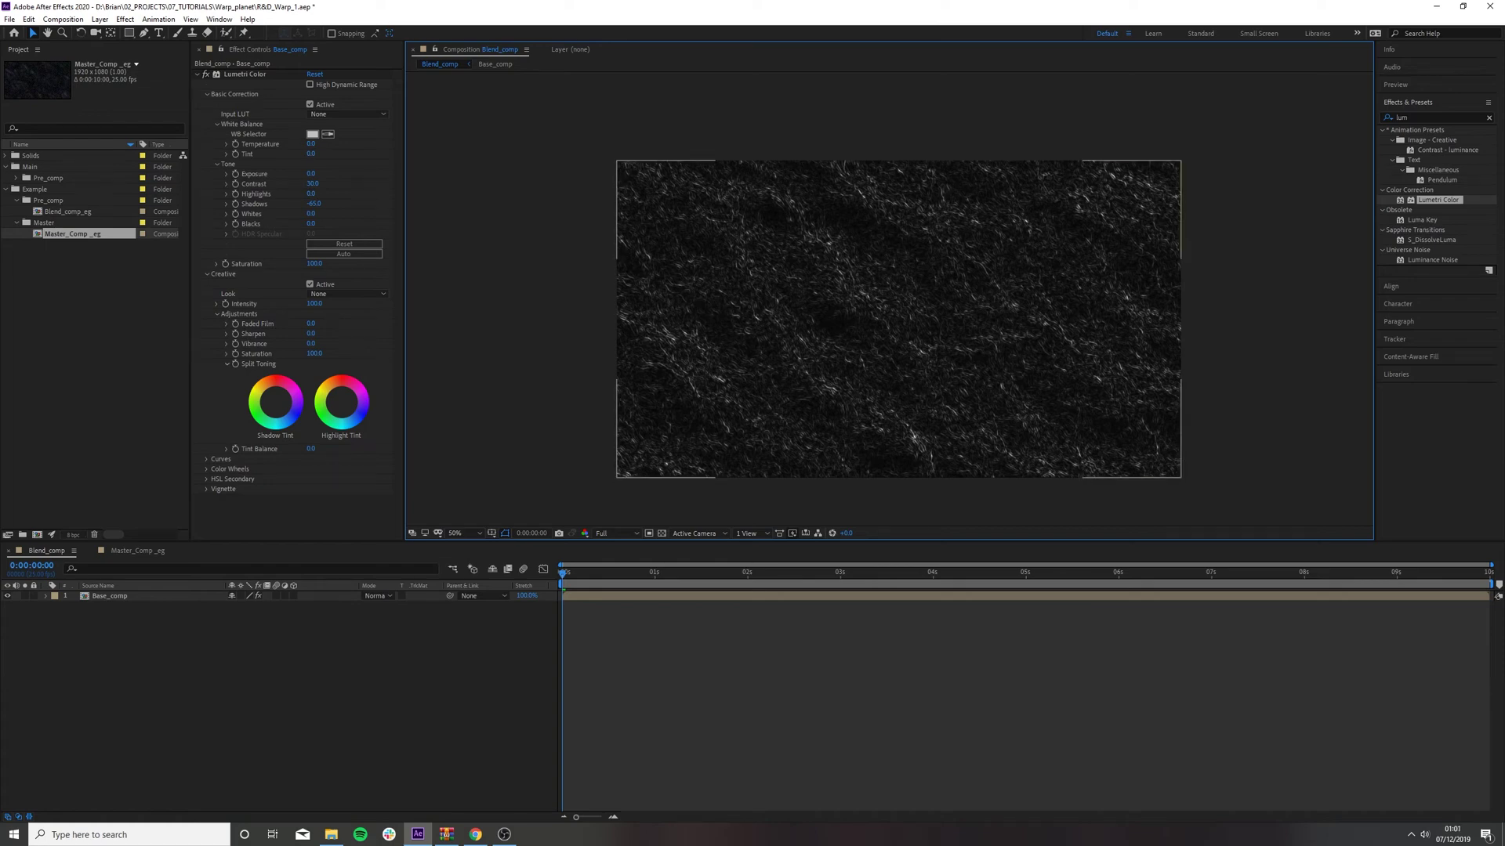
pyautogui.moveTo(311, 194); pyautogui.dragTo(429, 193)
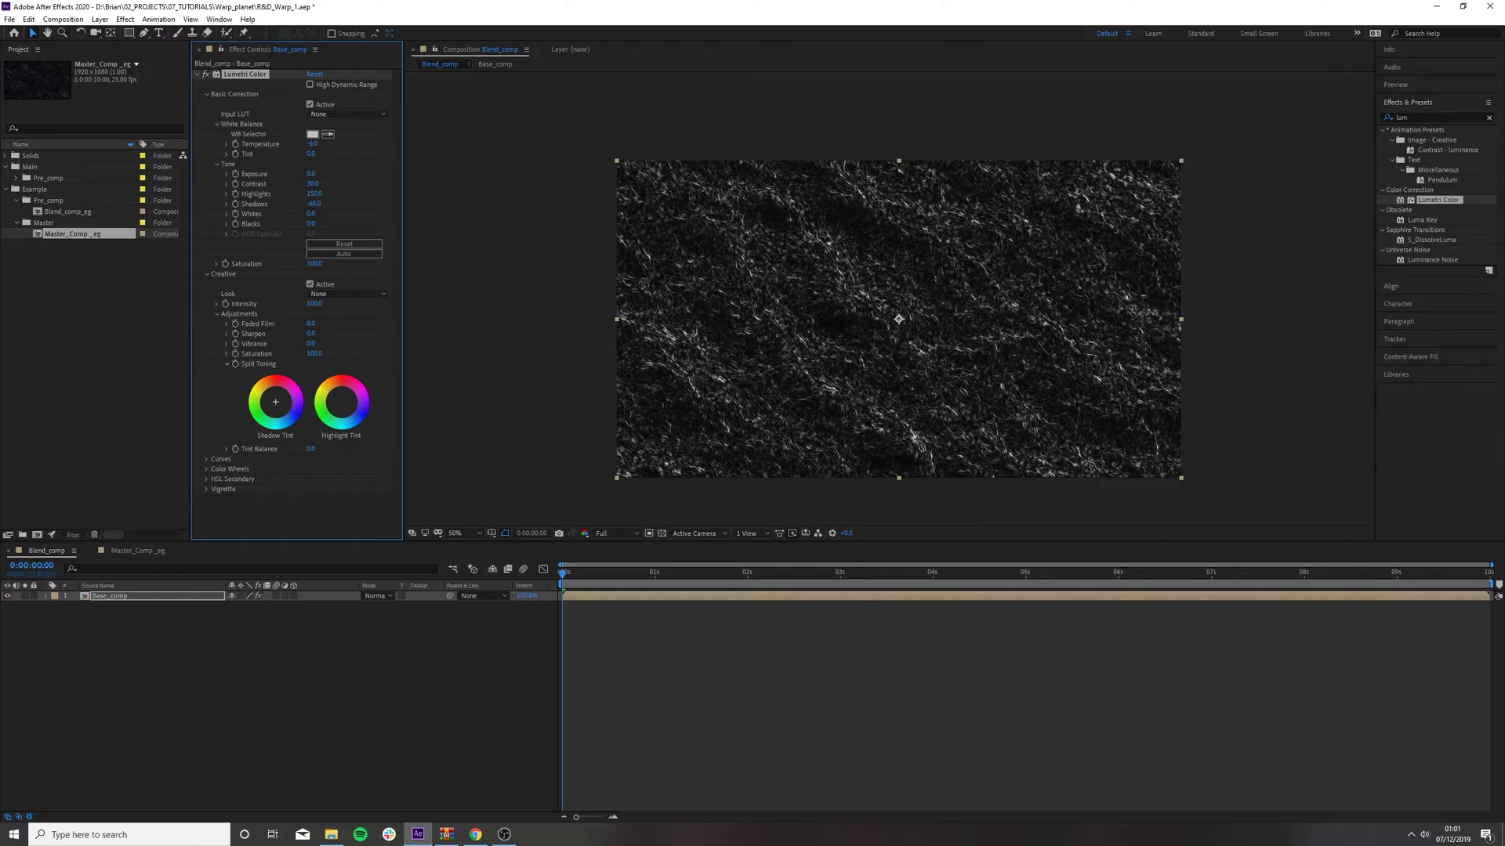
# - Cool the Lumetri Color Temperature and darken the grey of the WB Selector slightly
pyautogui.click(314, 144)
pyautogui.click(509, 235)
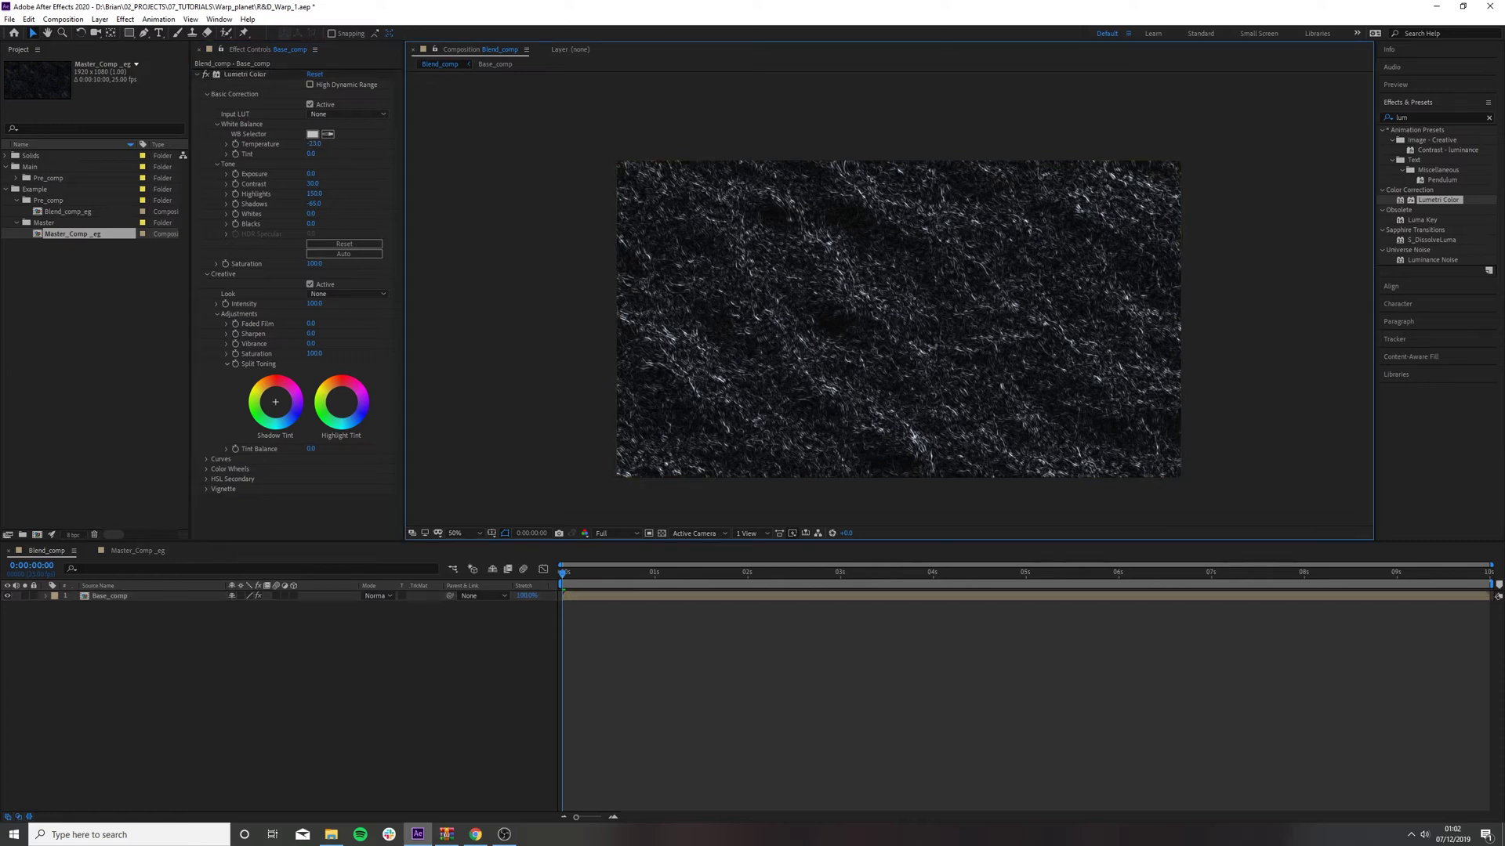
pyautogui.click(312, 134)
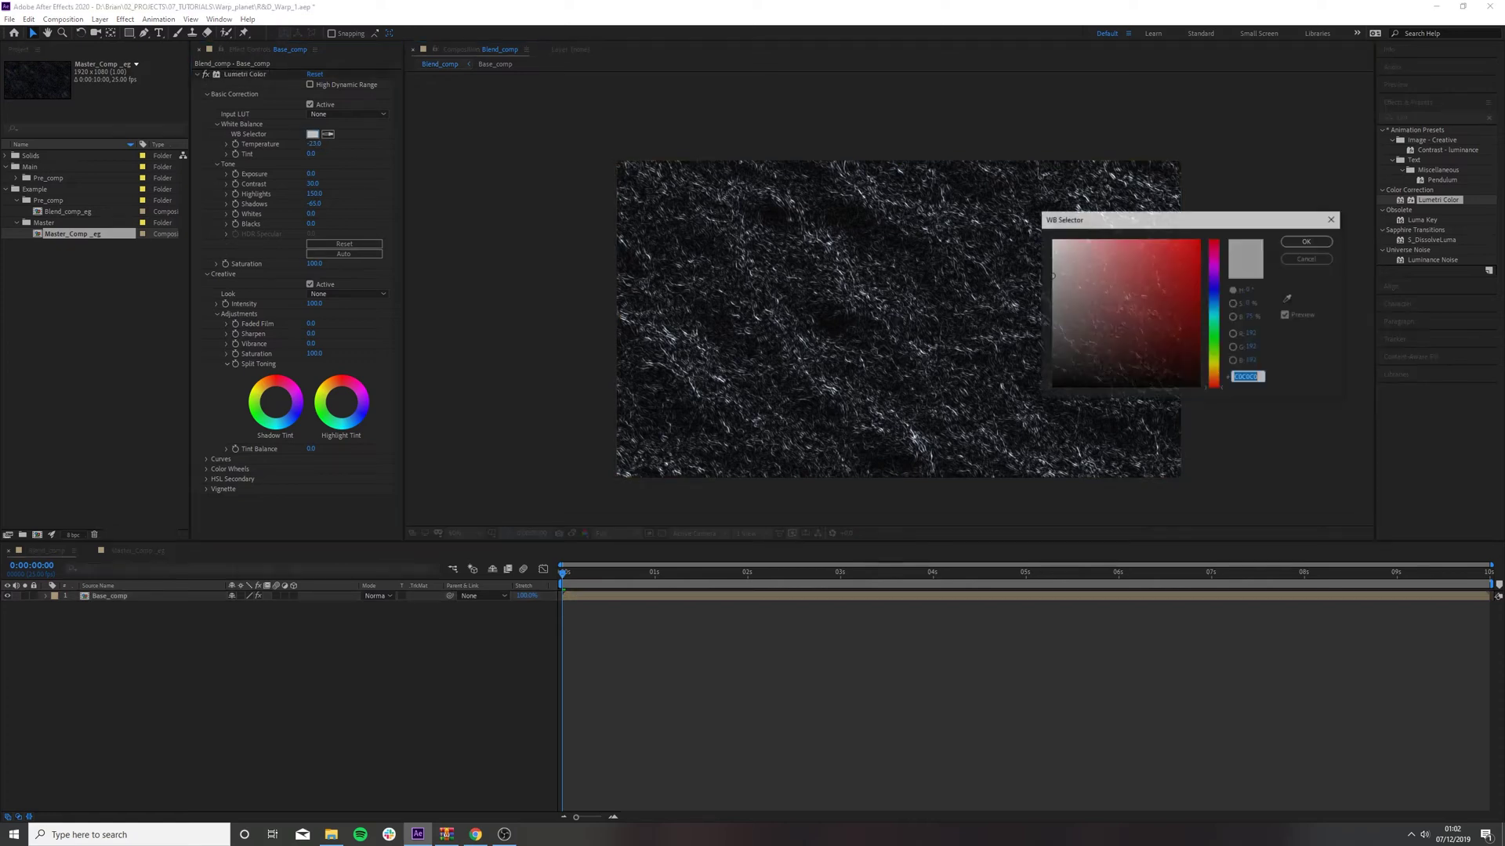
pyautogui.moveTo(1052, 275); pyautogui.dragTo(1054, 289)
pyautogui.press('Return')
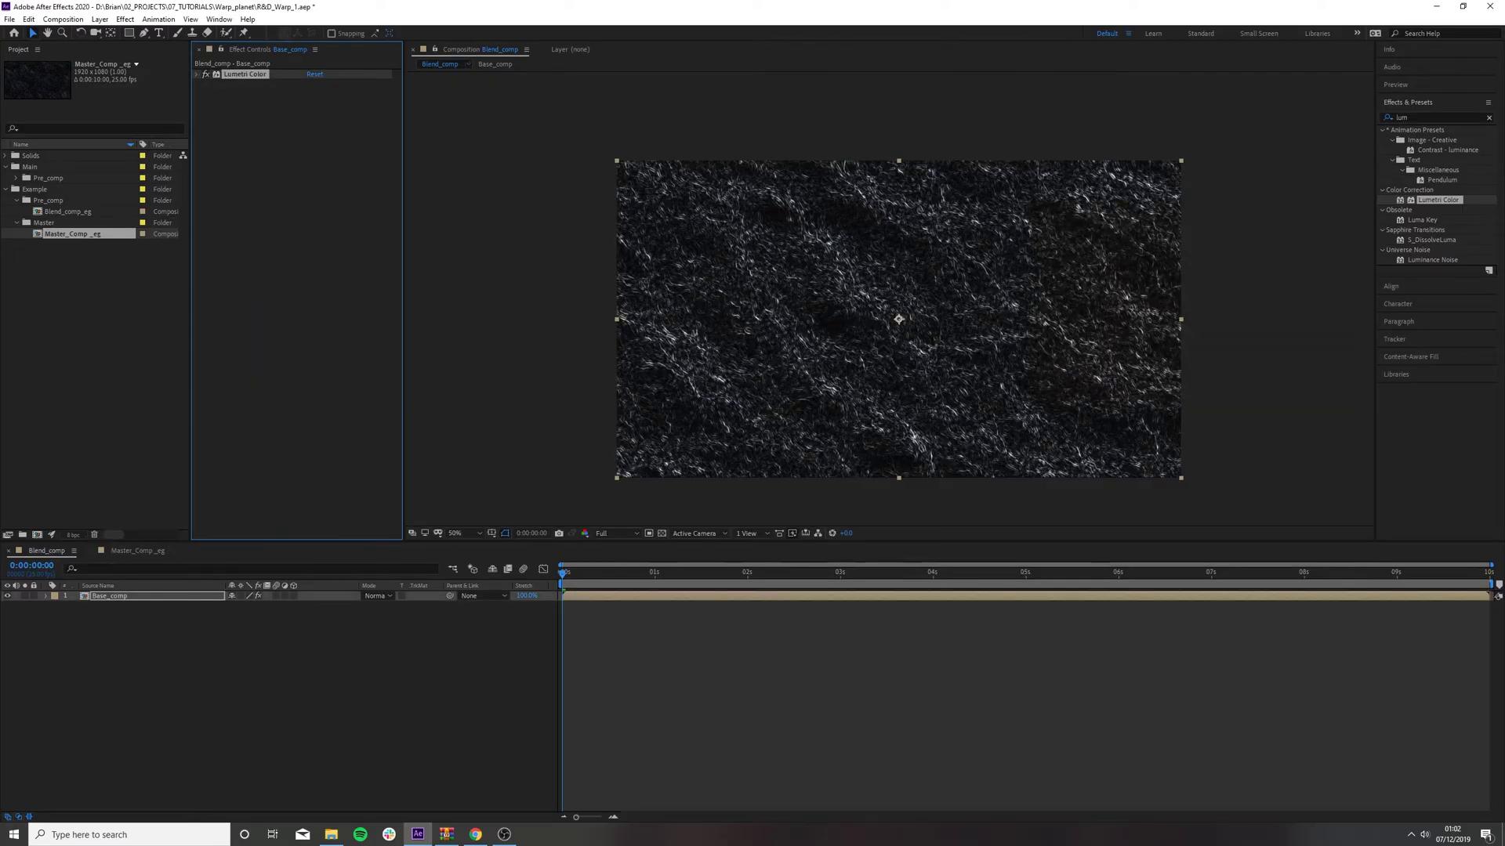
# - Add the CC Plastic effect below Lumetri Color on Base_comp and expand its Surface Bump and Light settings
pyautogui.click(1434, 117)
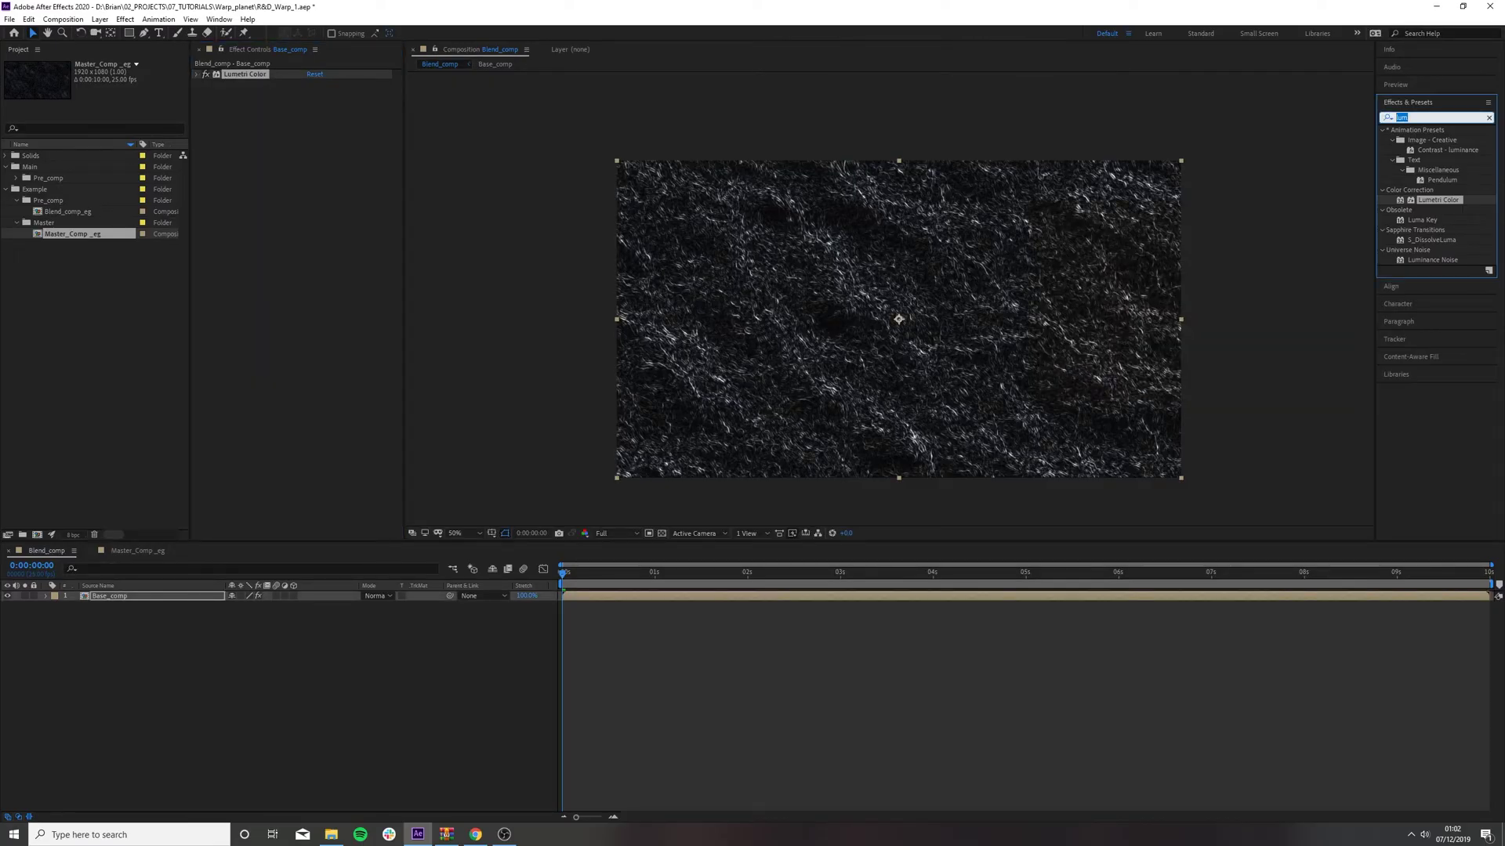
pyautogui.write('cc plas')
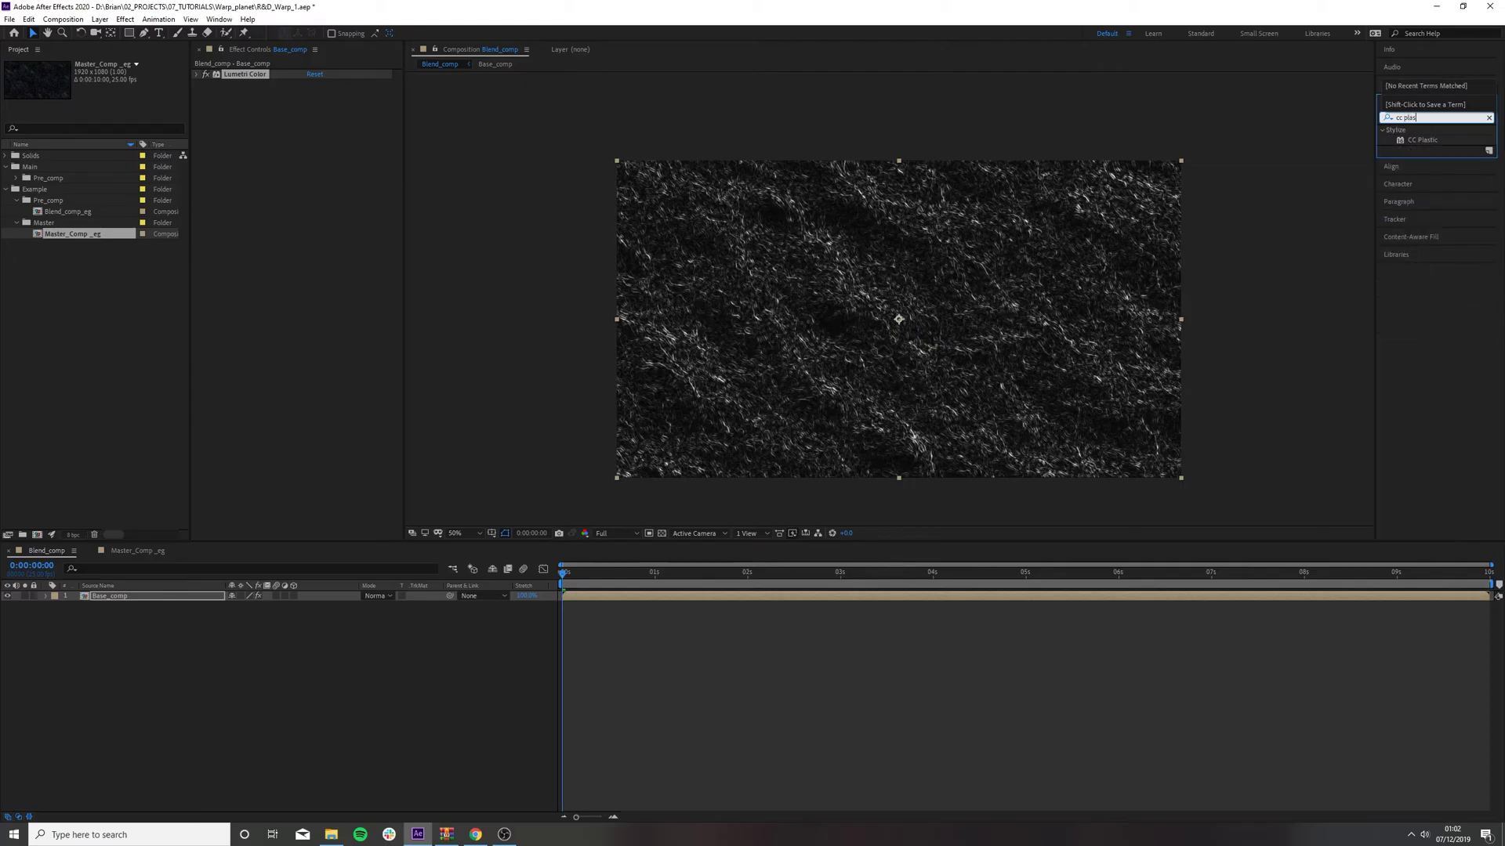
pyautogui.press('Return')
pyautogui.scroll(1, 749, 387)
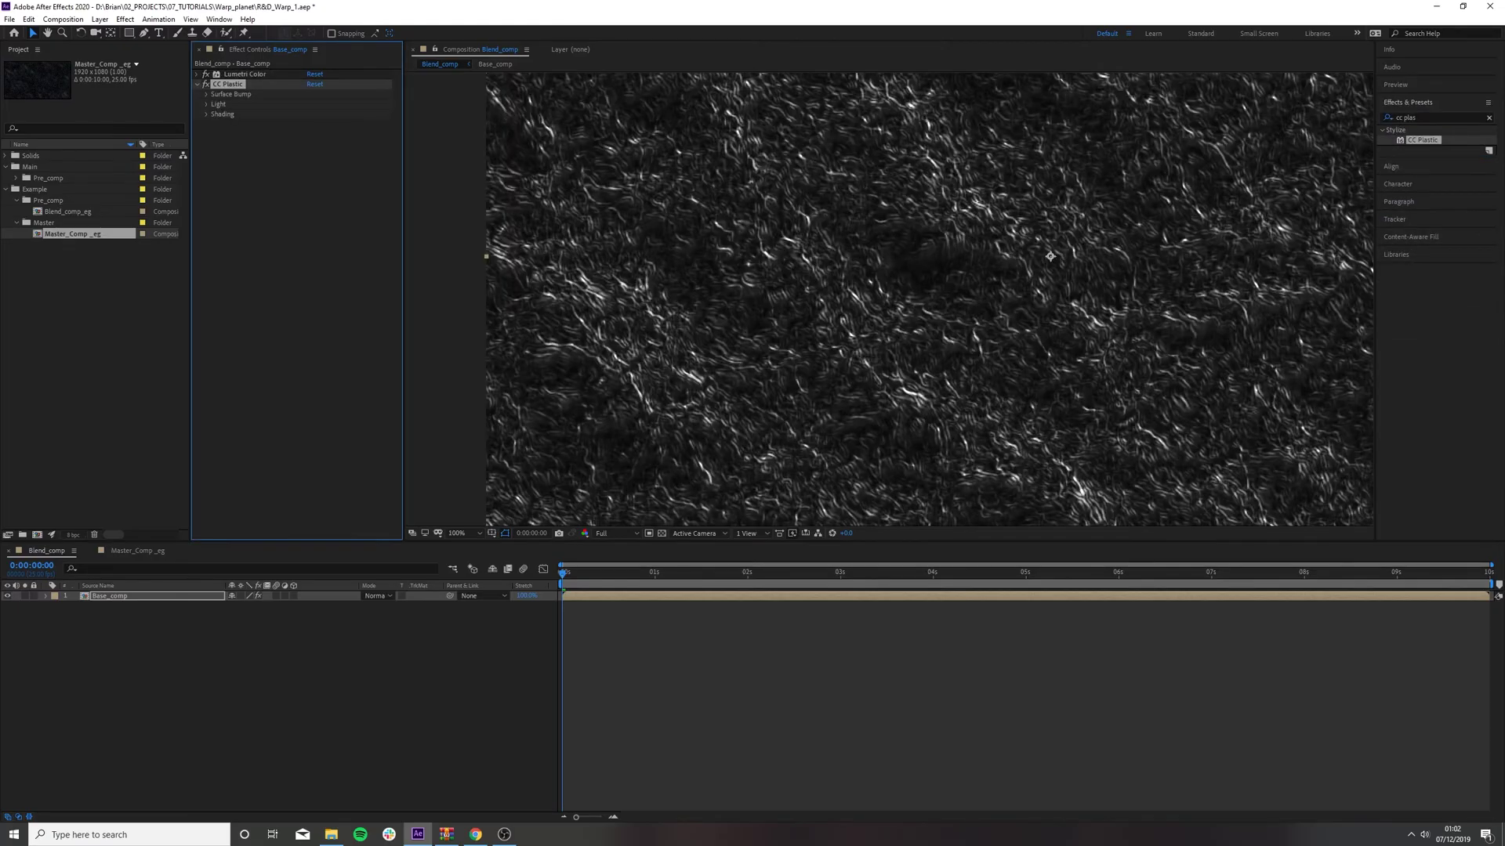
pyautogui.scroll(-1, 693, 373)
pyautogui.click(206, 94)
pyautogui.click(206, 164)
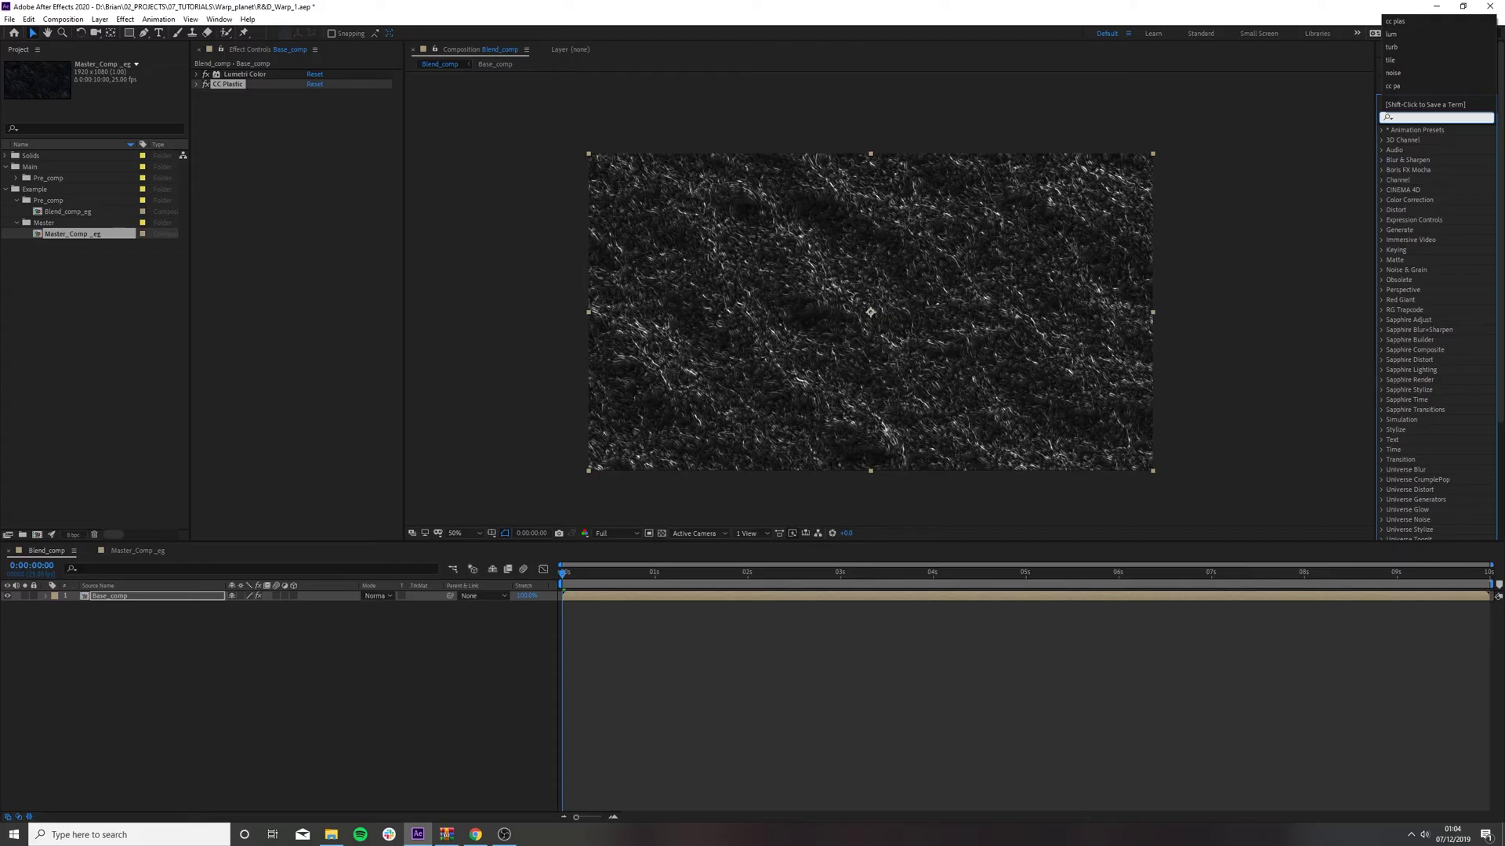
# - Find the Sharpen effect and add it below CC Plastic on the Base_comp layer
pyautogui.write('harpen')
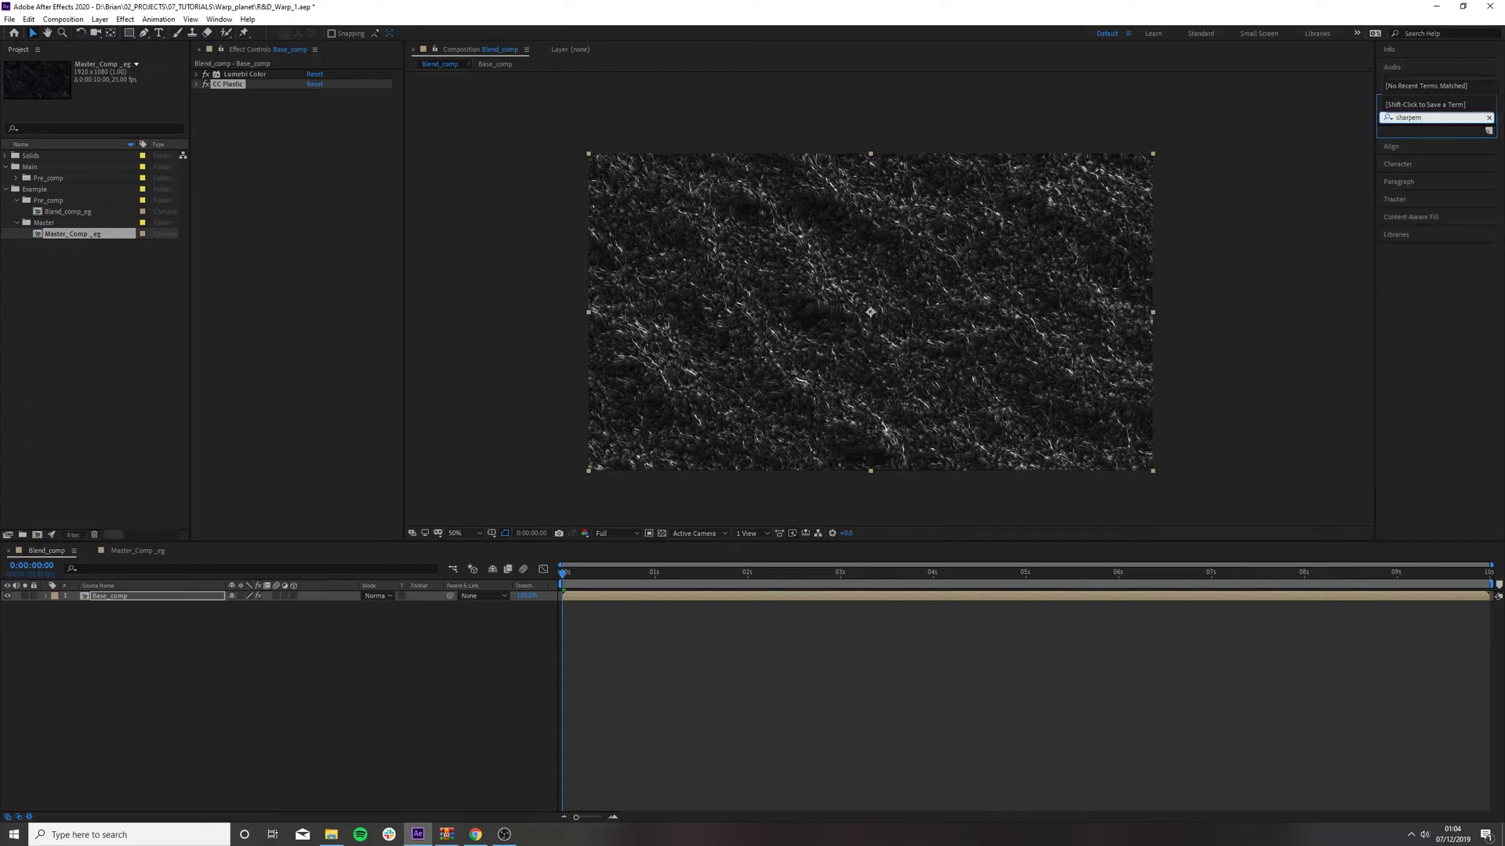
pyautogui.press('BackSpace')
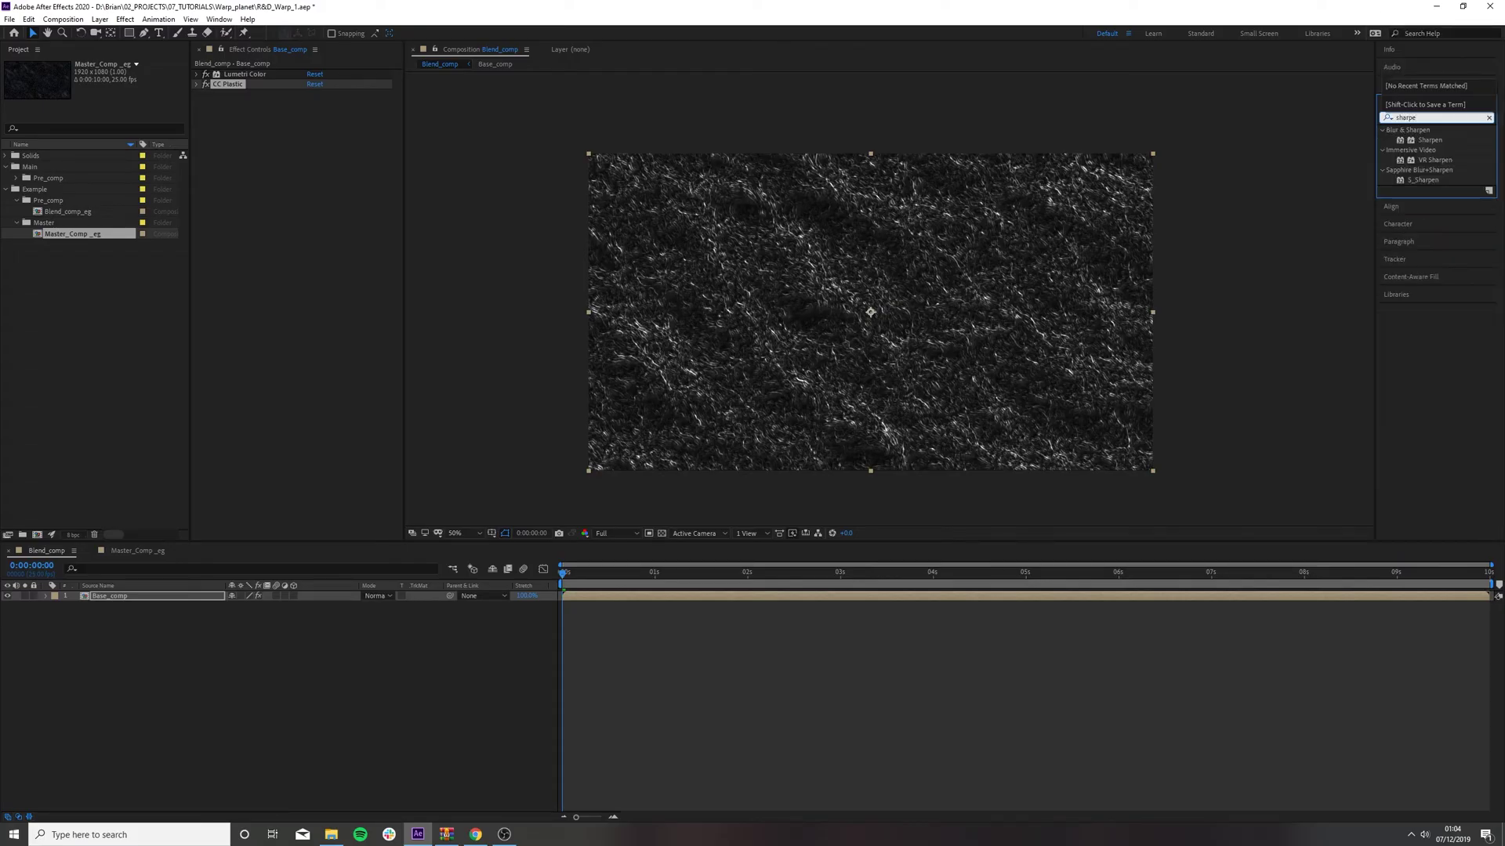
pyautogui.moveTo(1430, 140); pyautogui.dragTo(788, 285)
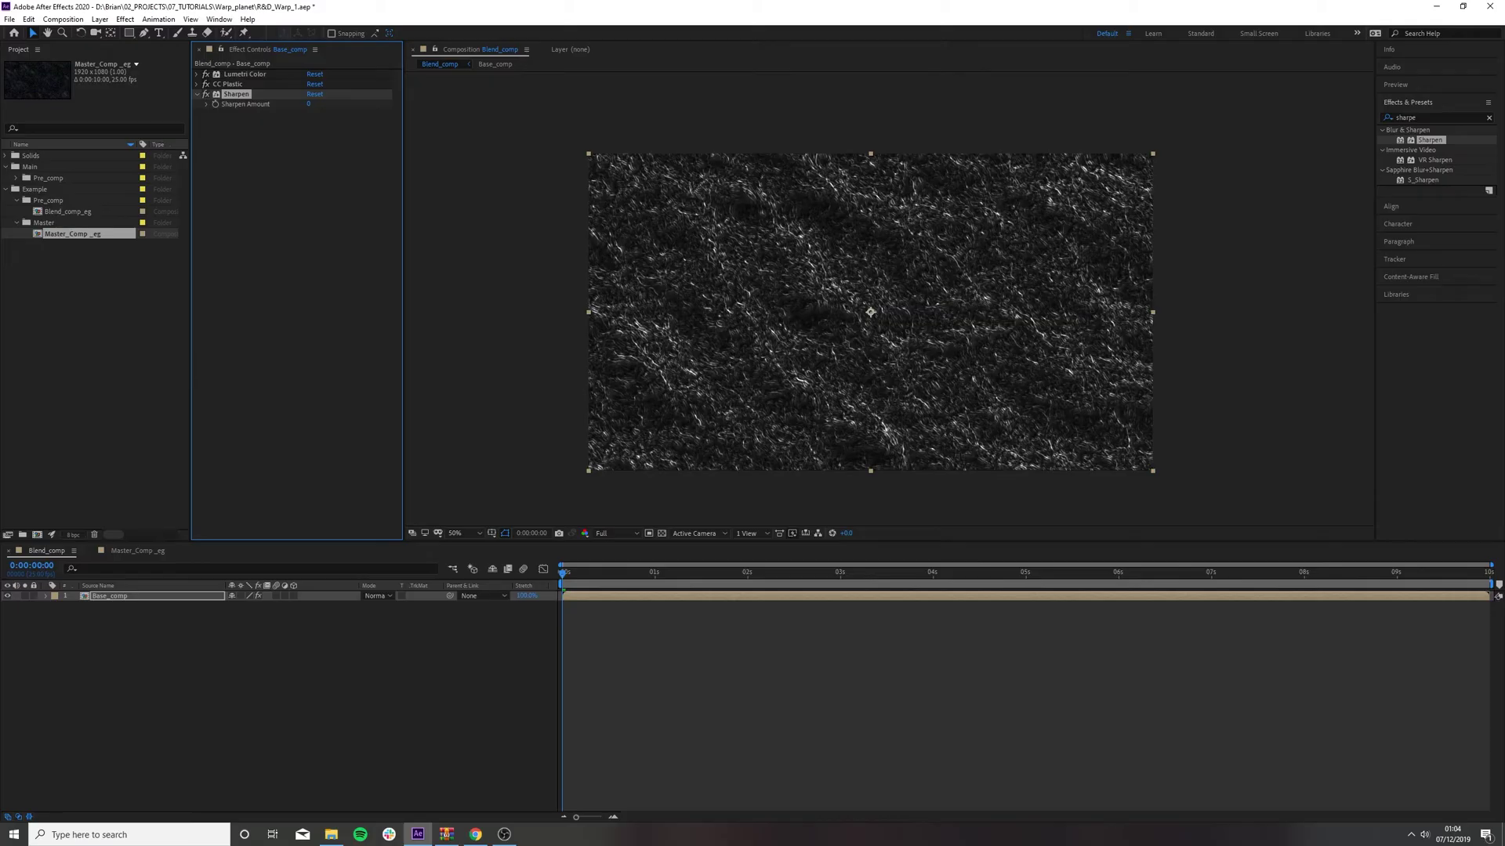
# - Check the order of Base_comp's effects and set the Sharpen Amount to 10
pyautogui.click(245, 74)
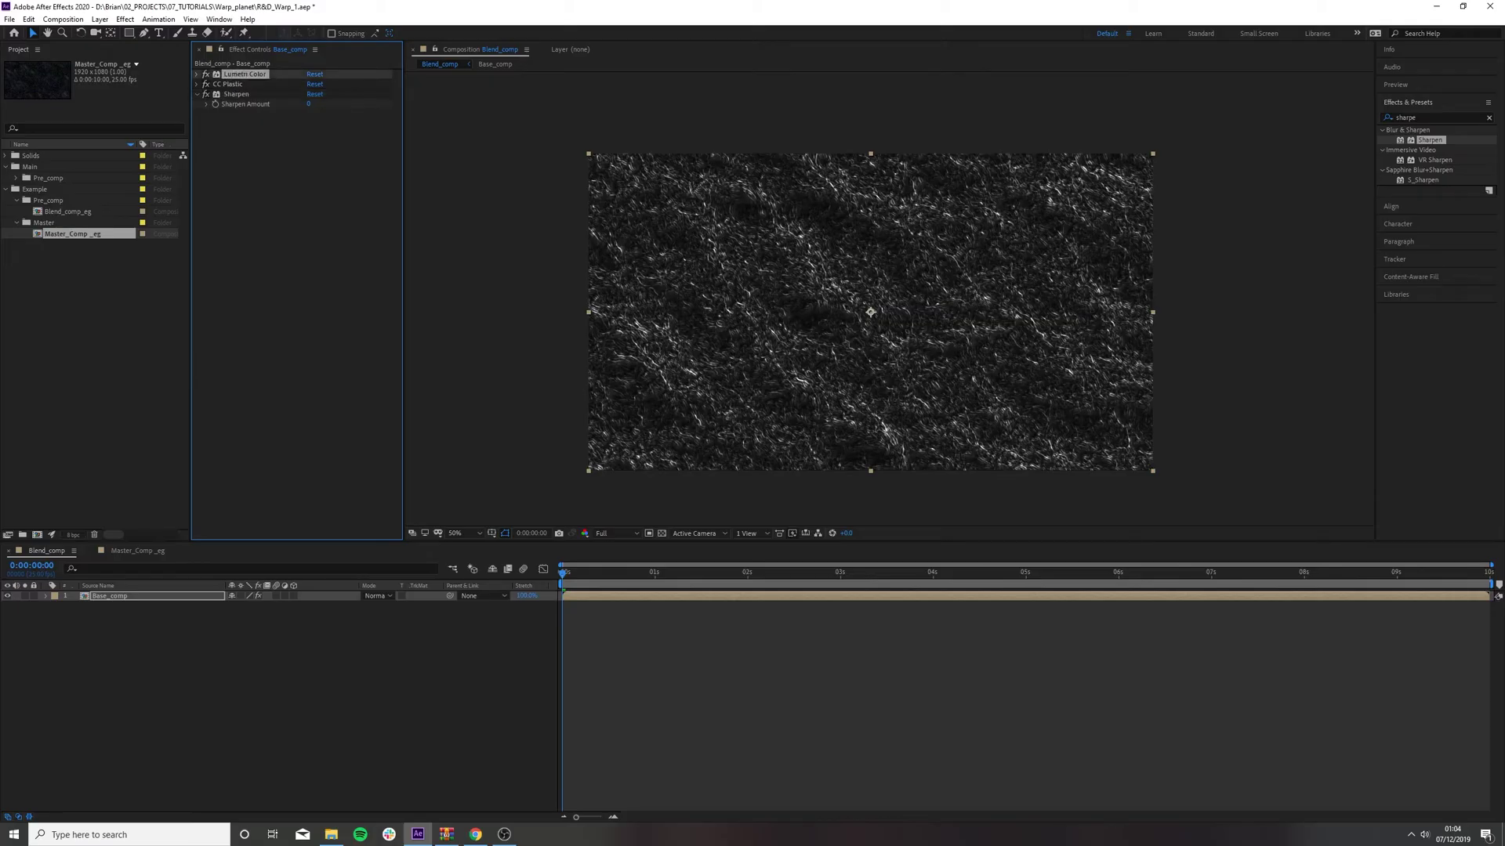
pyautogui.click(227, 84)
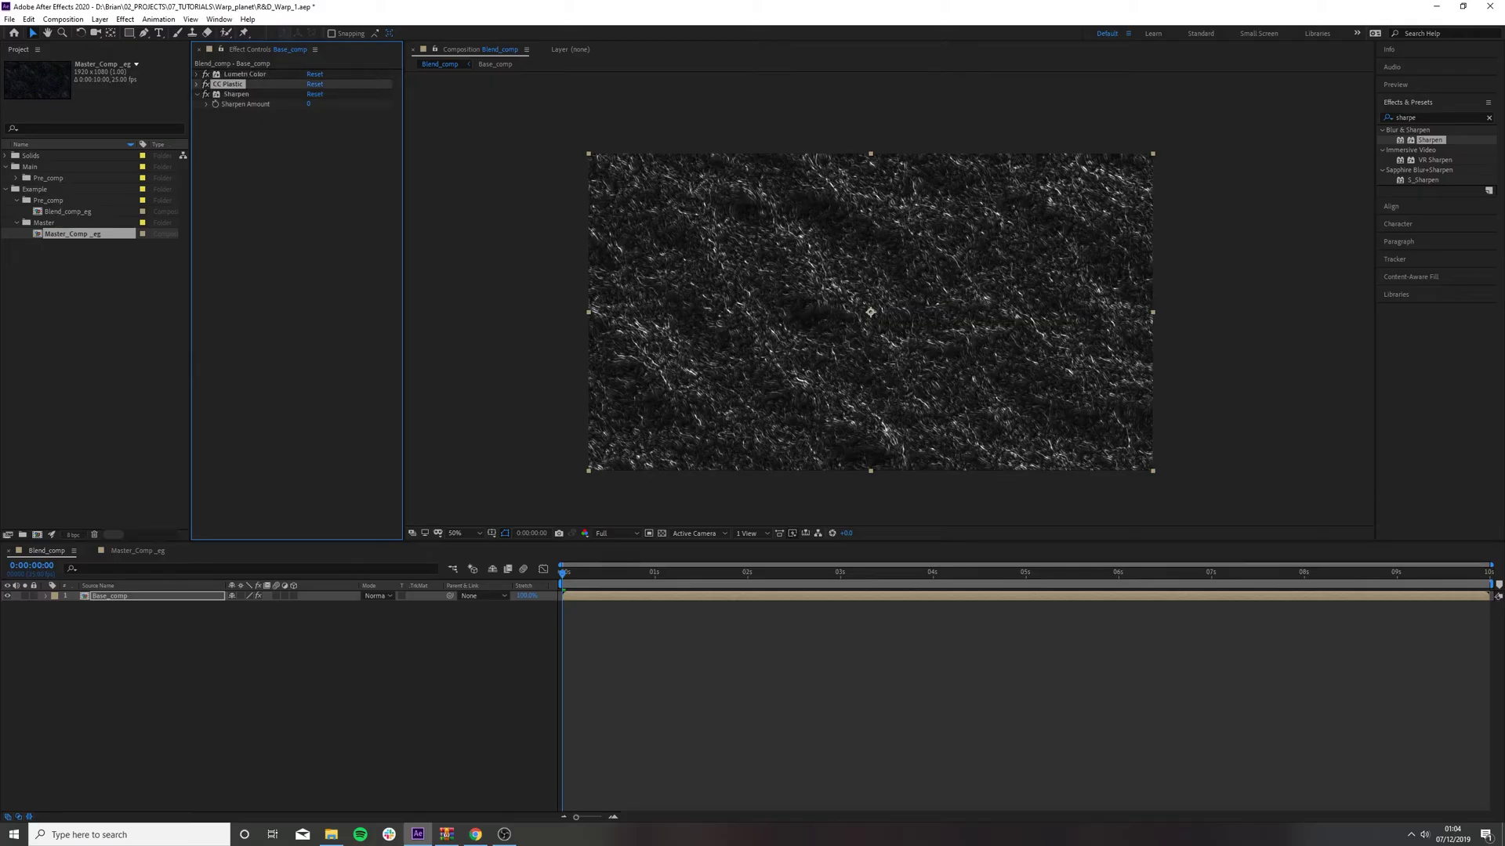
pyautogui.click(236, 94)
pyautogui.click(244, 74)
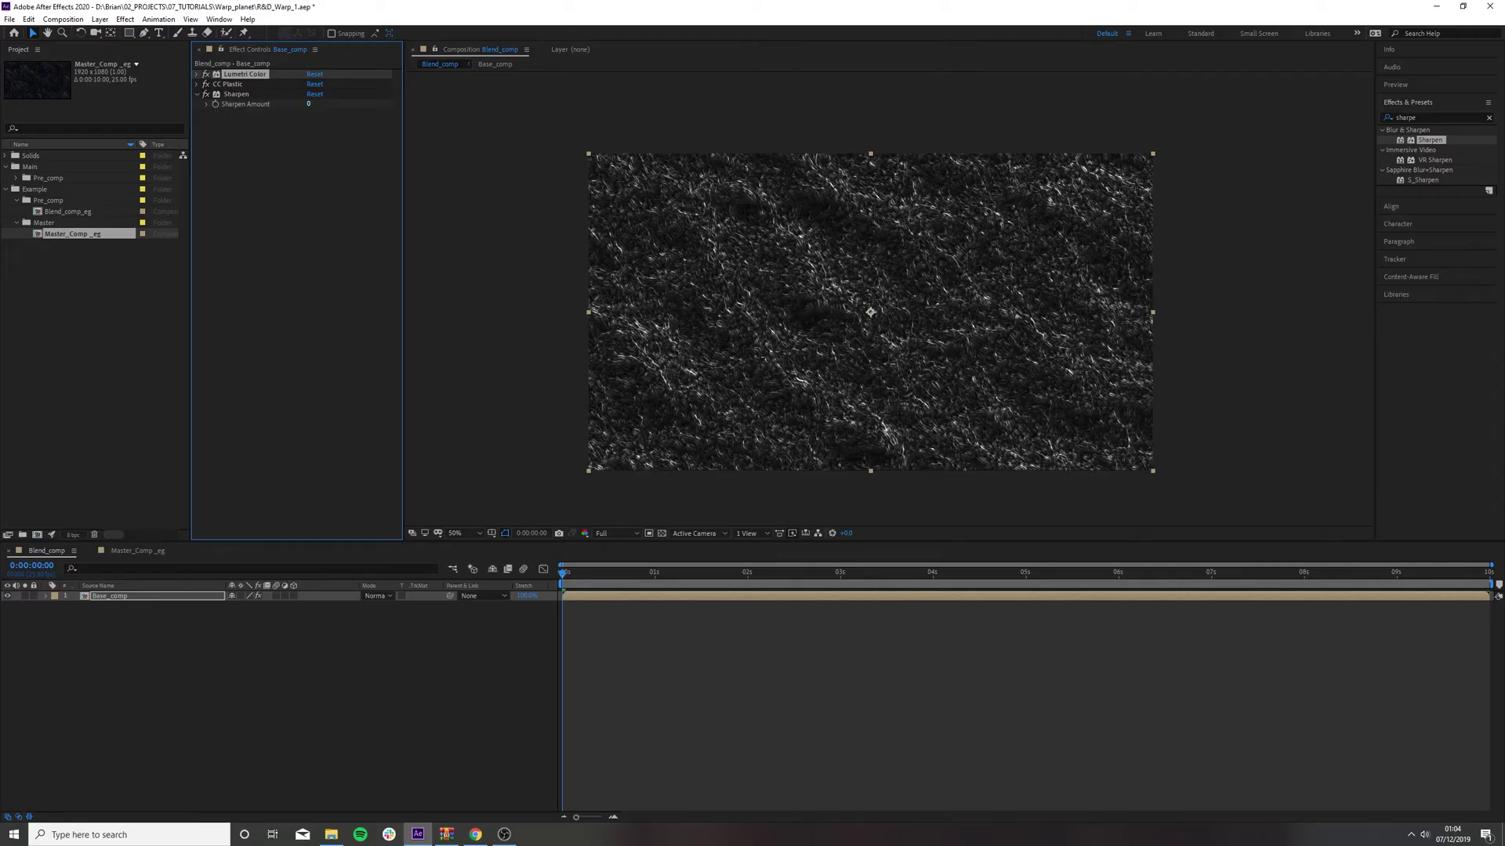
pyautogui.click(309, 104)
pyautogui.write('10')
pyautogui.press('Return')
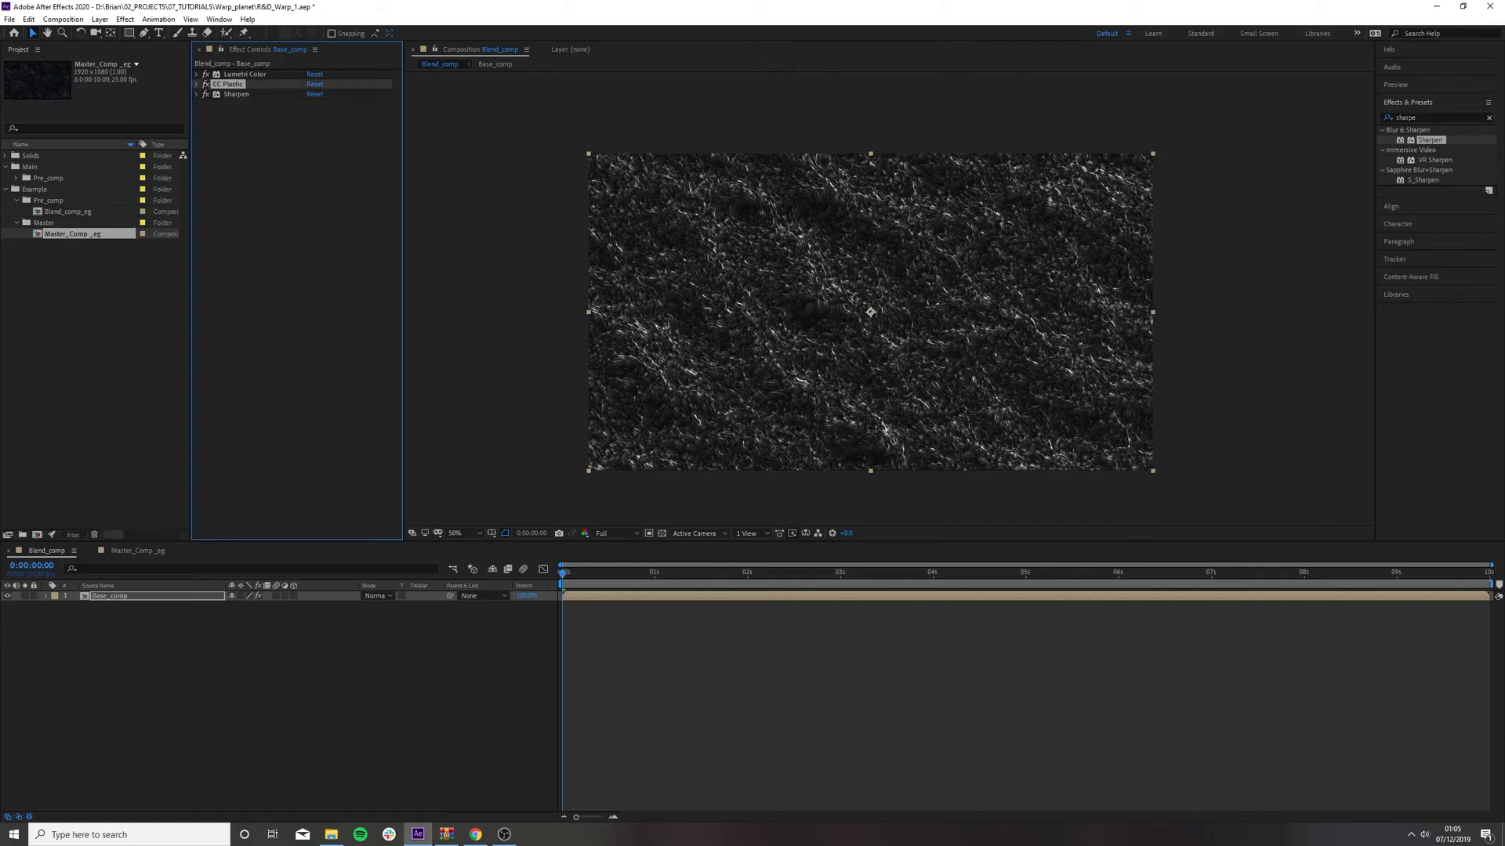
# - Find the Stylize Glow effect and add it below Sharpen on the Base_comp layer
pyautogui.hotkey('ctrl', '5')
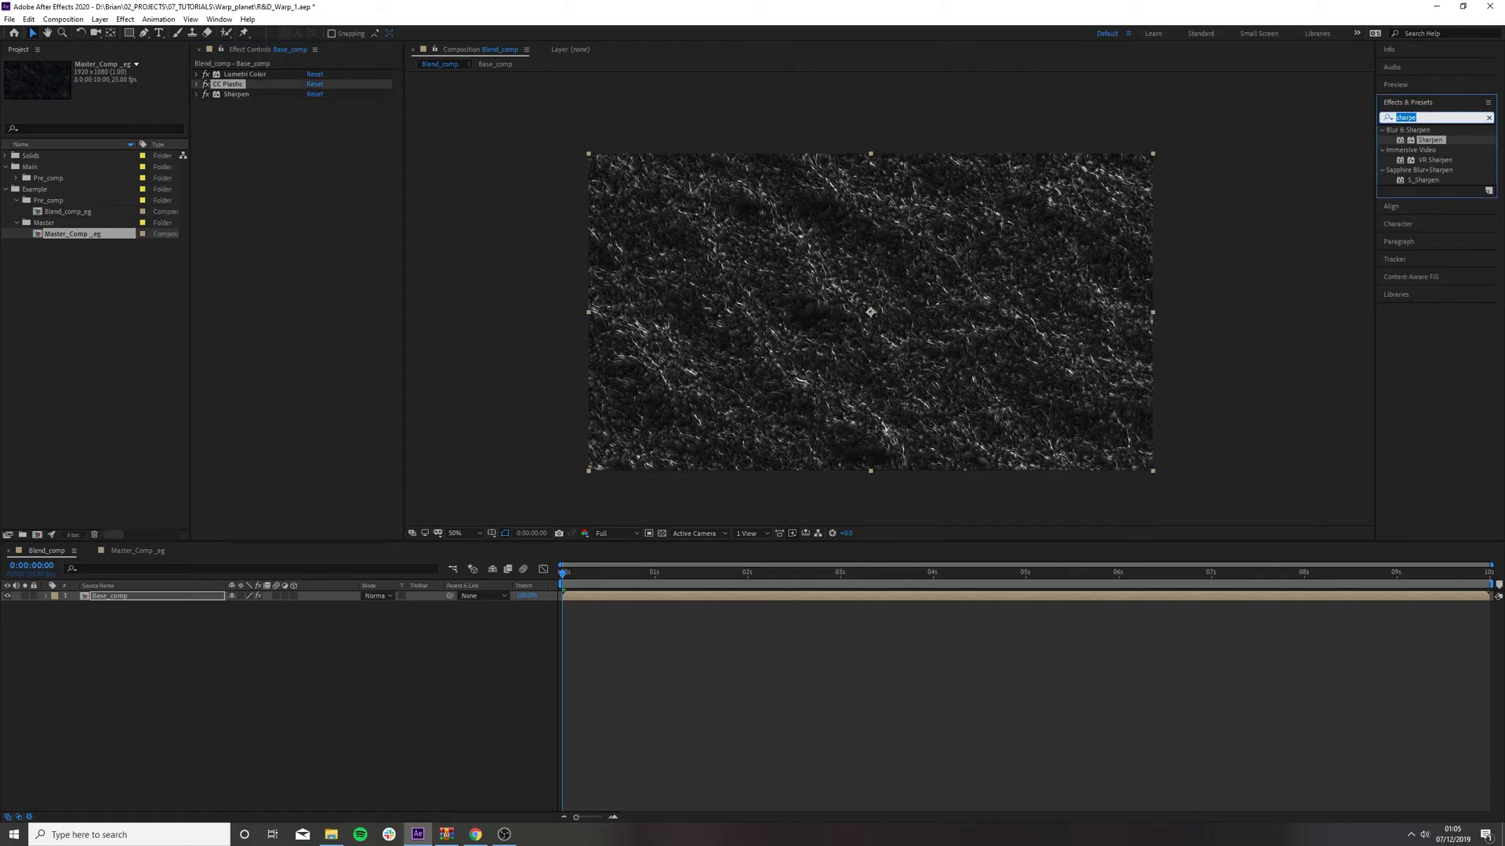
pyautogui.write('glow')
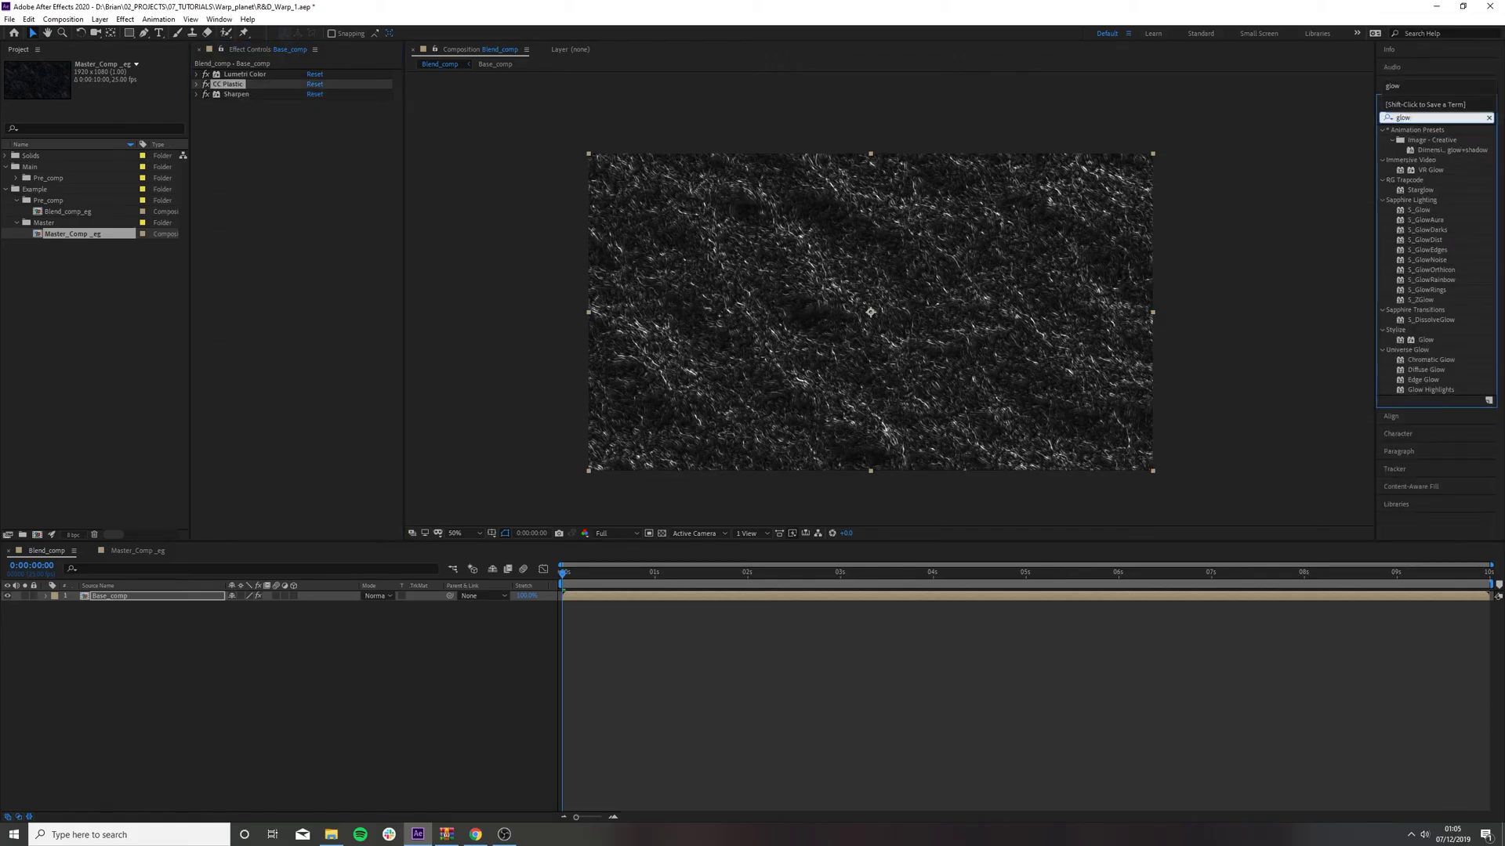
pyautogui.moveTo(1425, 340); pyautogui.dragTo(282, 141)
# - Set the Glow effect's Color A to yellow and its Color B to orange
pyautogui.click(312, 247)
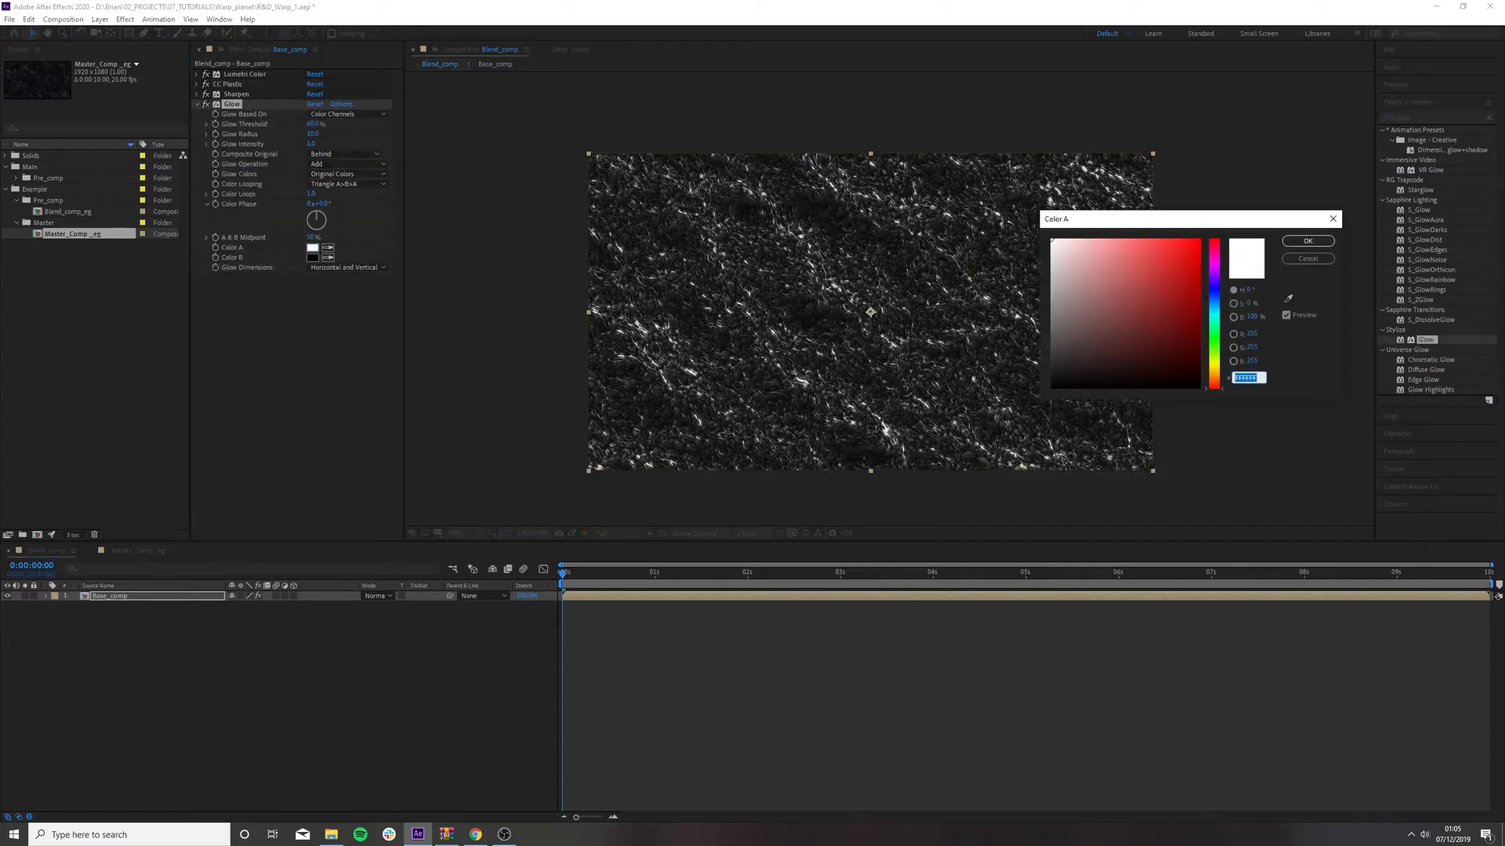
pyautogui.click(1214, 367)
pyautogui.moveTo(1145, 241); pyautogui.dragTo(1171, 259)
pyautogui.press('Return')
pyautogui.click(312, 257)
pyautogui.write('E59728')
pyautogui.click(1214, 381)
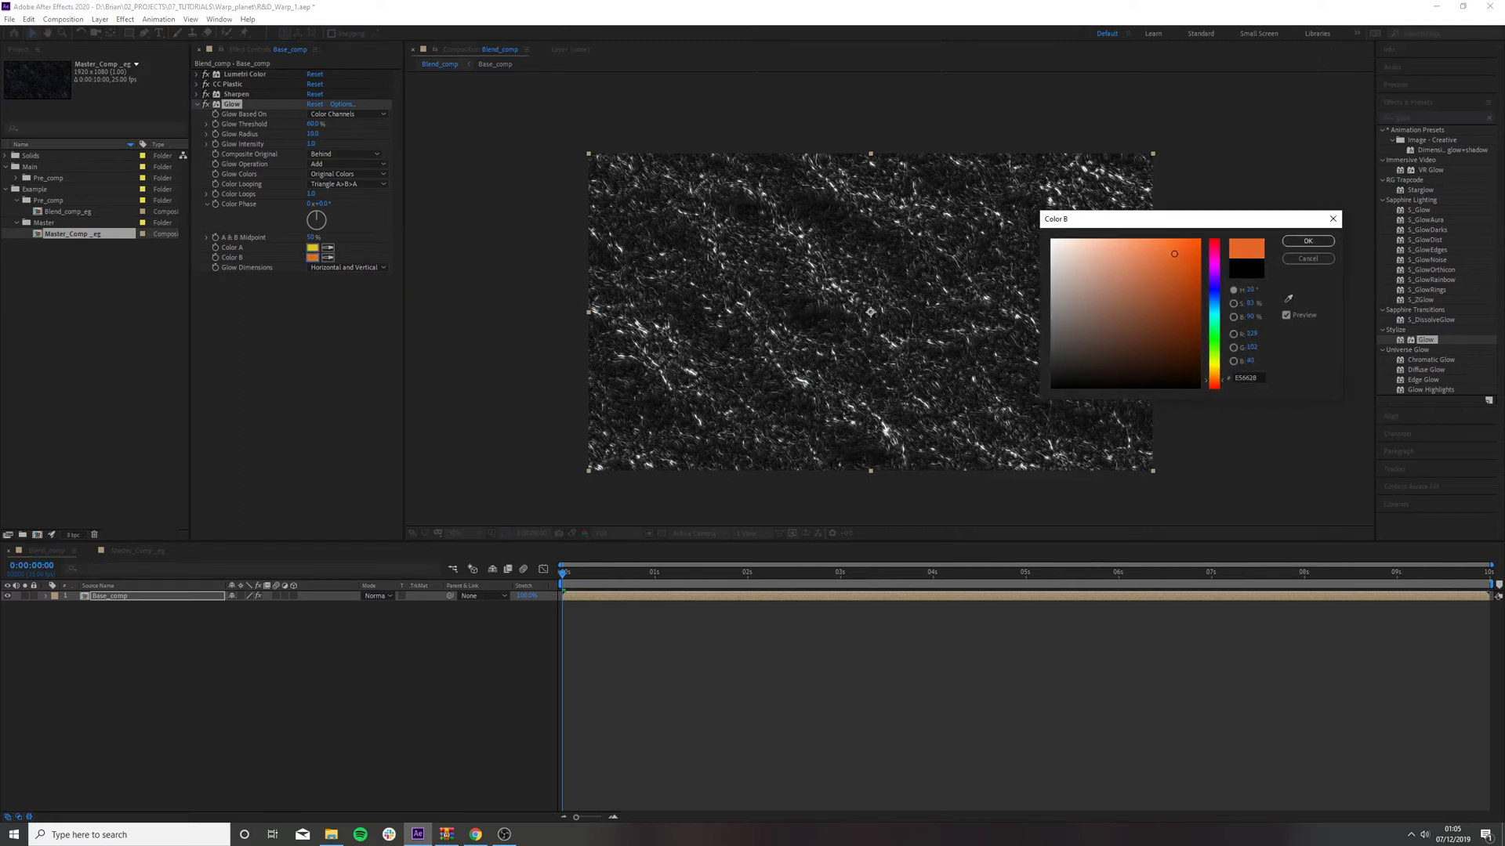
pyautogui.click(1307, 241)
# - Switch the Glow Colors to A & B Colors, lower the Glow Threshold, and set the radius to 8 and intensity to 1.4
pyautogui.click(347, 174)
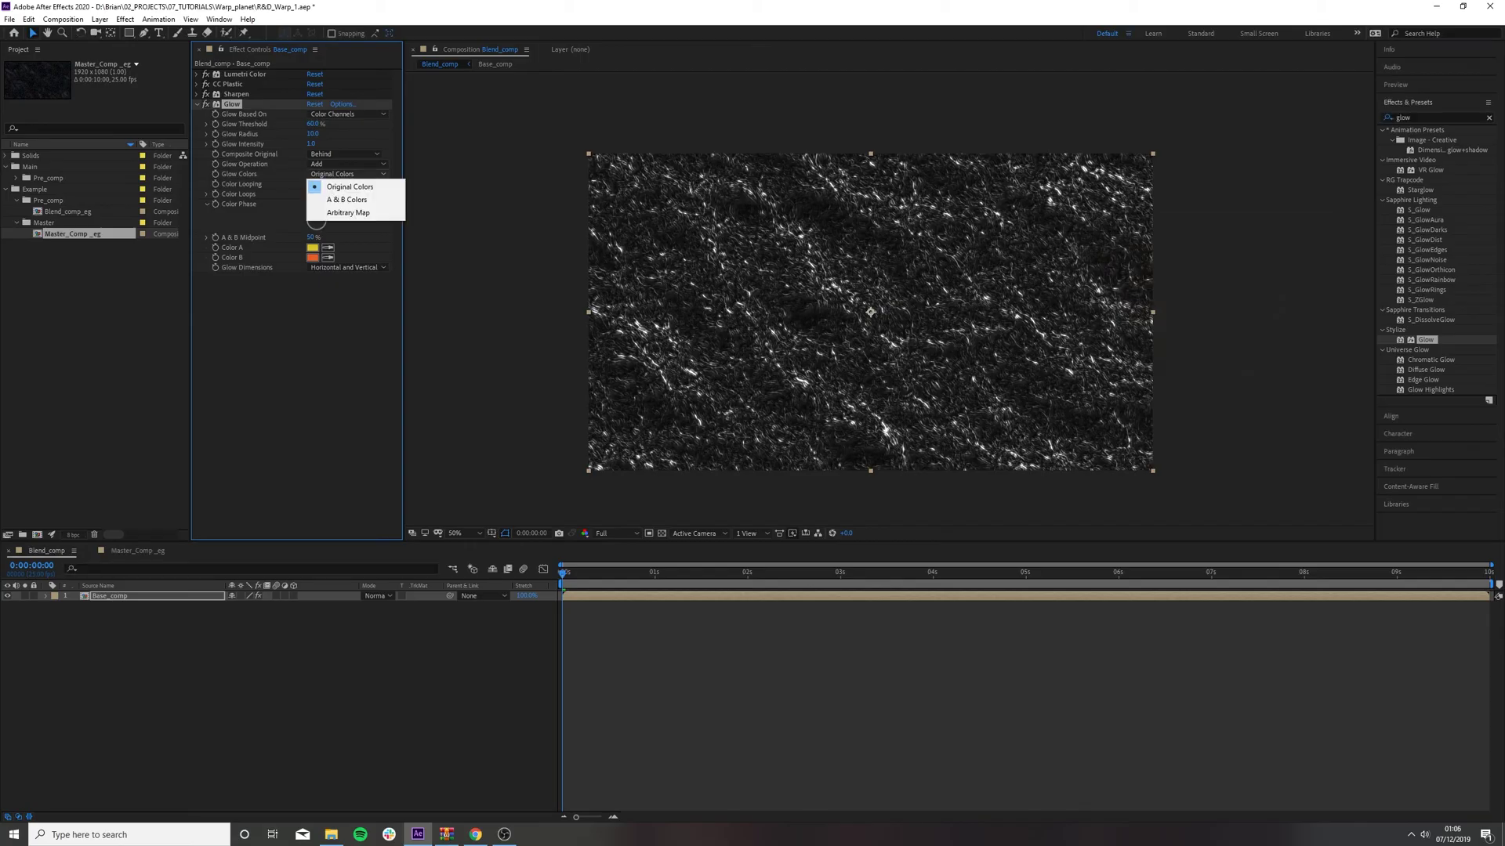
pyautogui.click(346, 199)
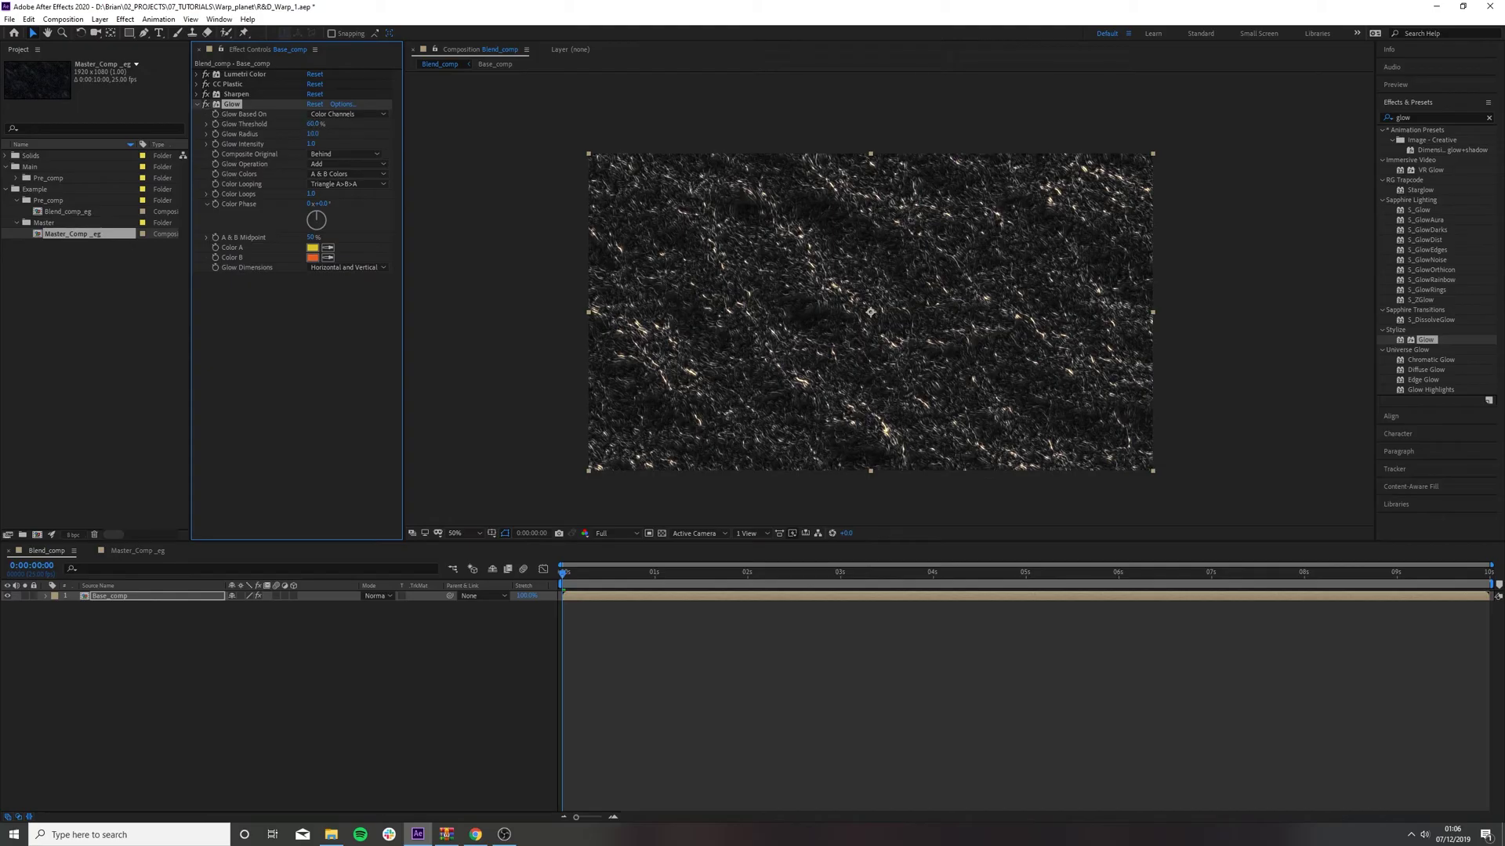
pyautogui.moveTo(313, 124); pyautogui.dragTo(280, 124)
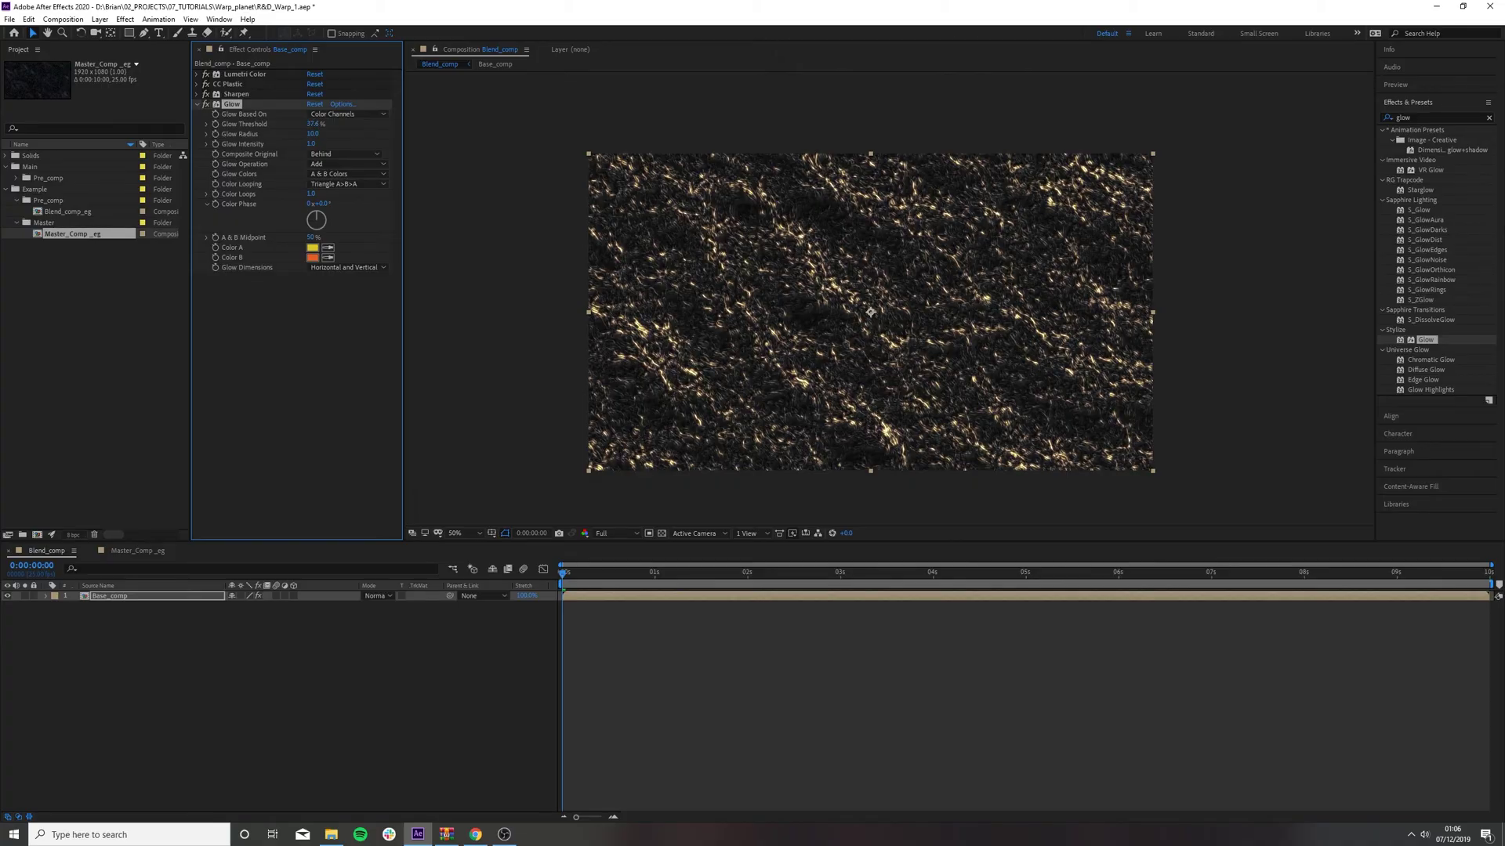
pyautogui.moveTo(312, 134); pyautogui.dragTo(311, 134)
pyautogui.moveTo(311, 143); pyautogui.dragTo(316, 144)
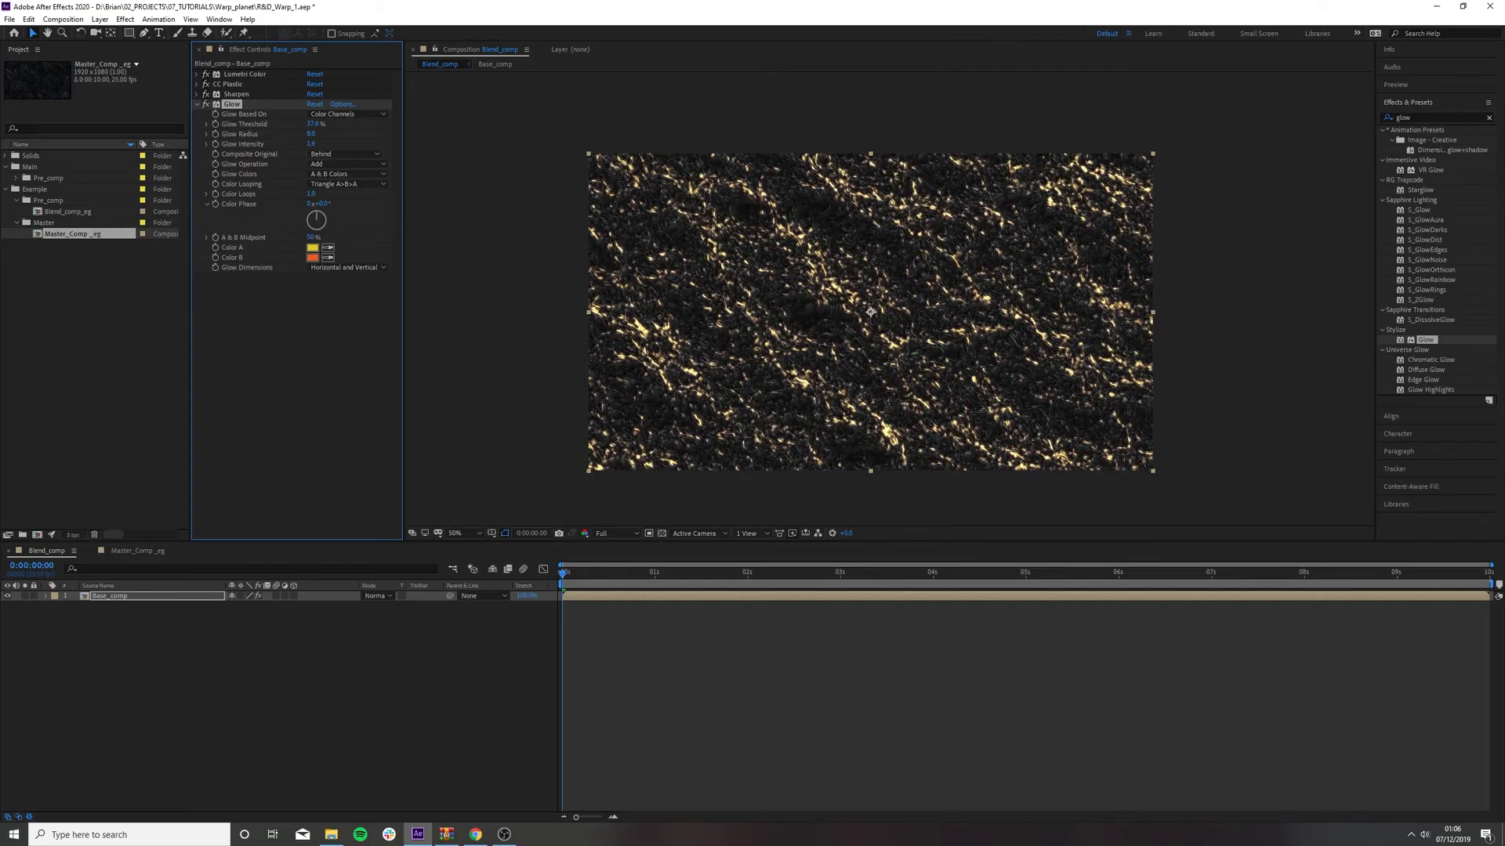
# - Refine the Glow colours, making Color B a deeper red-orange and Color A a warmer golden yellow, DBAB2B
pyautogui.click(313, 257)
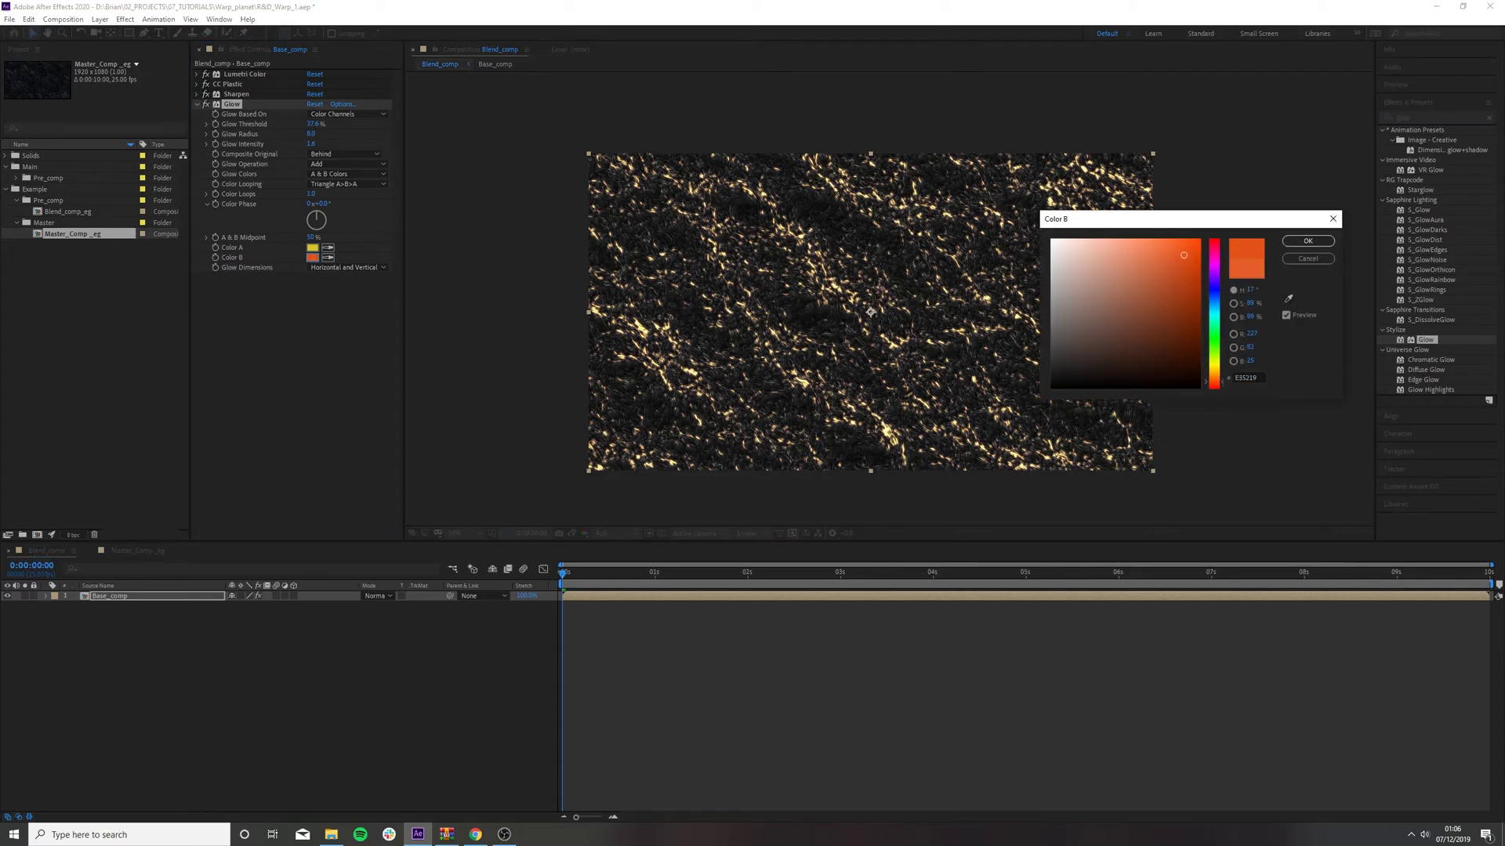
pyautogui.click(1308, 241)
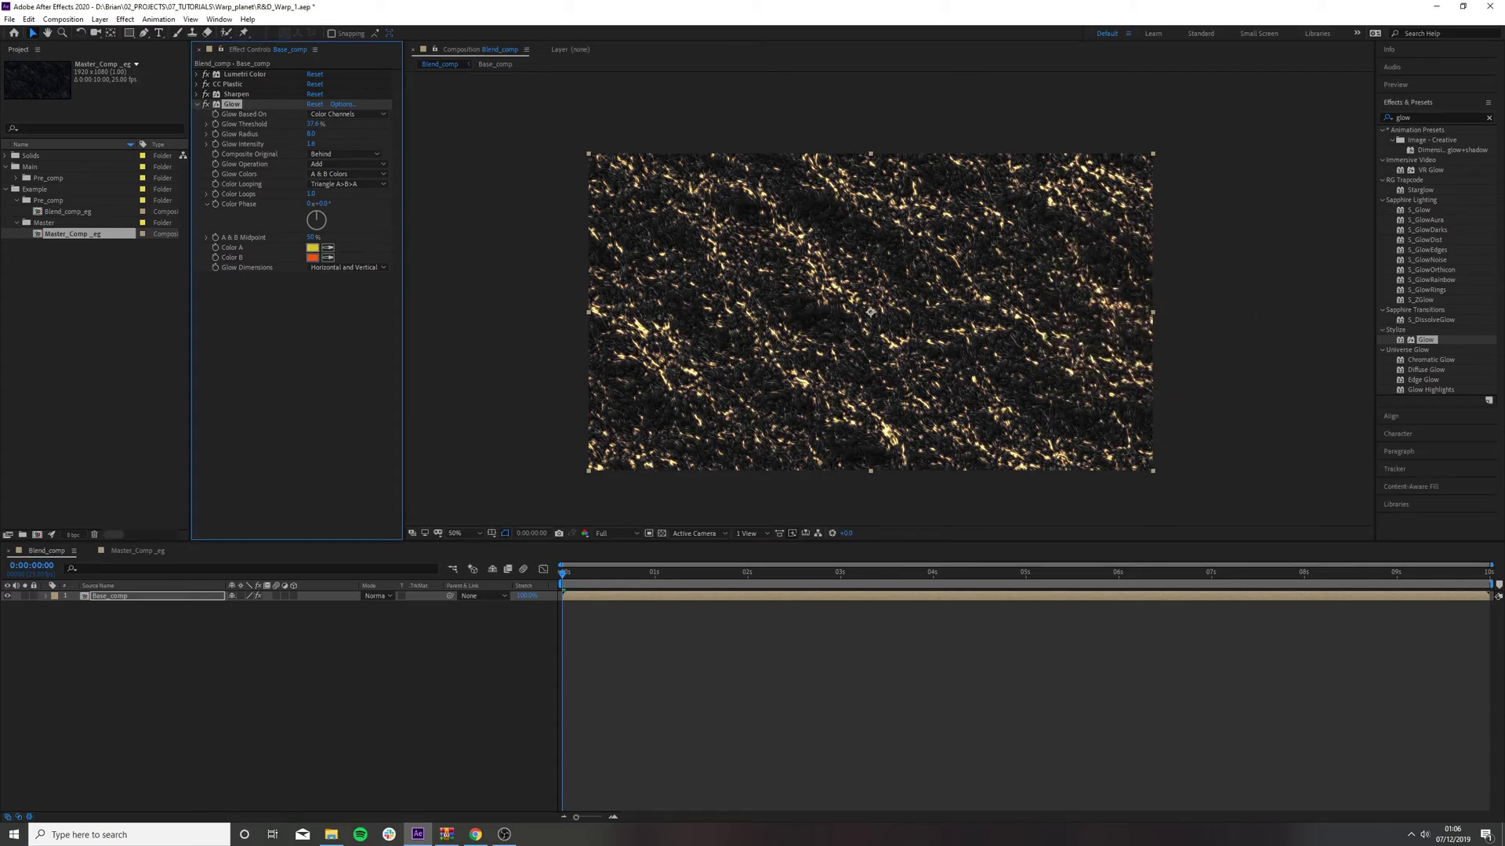
pyautogui.click(312, 247)
pyautogui.write('DBA32B')
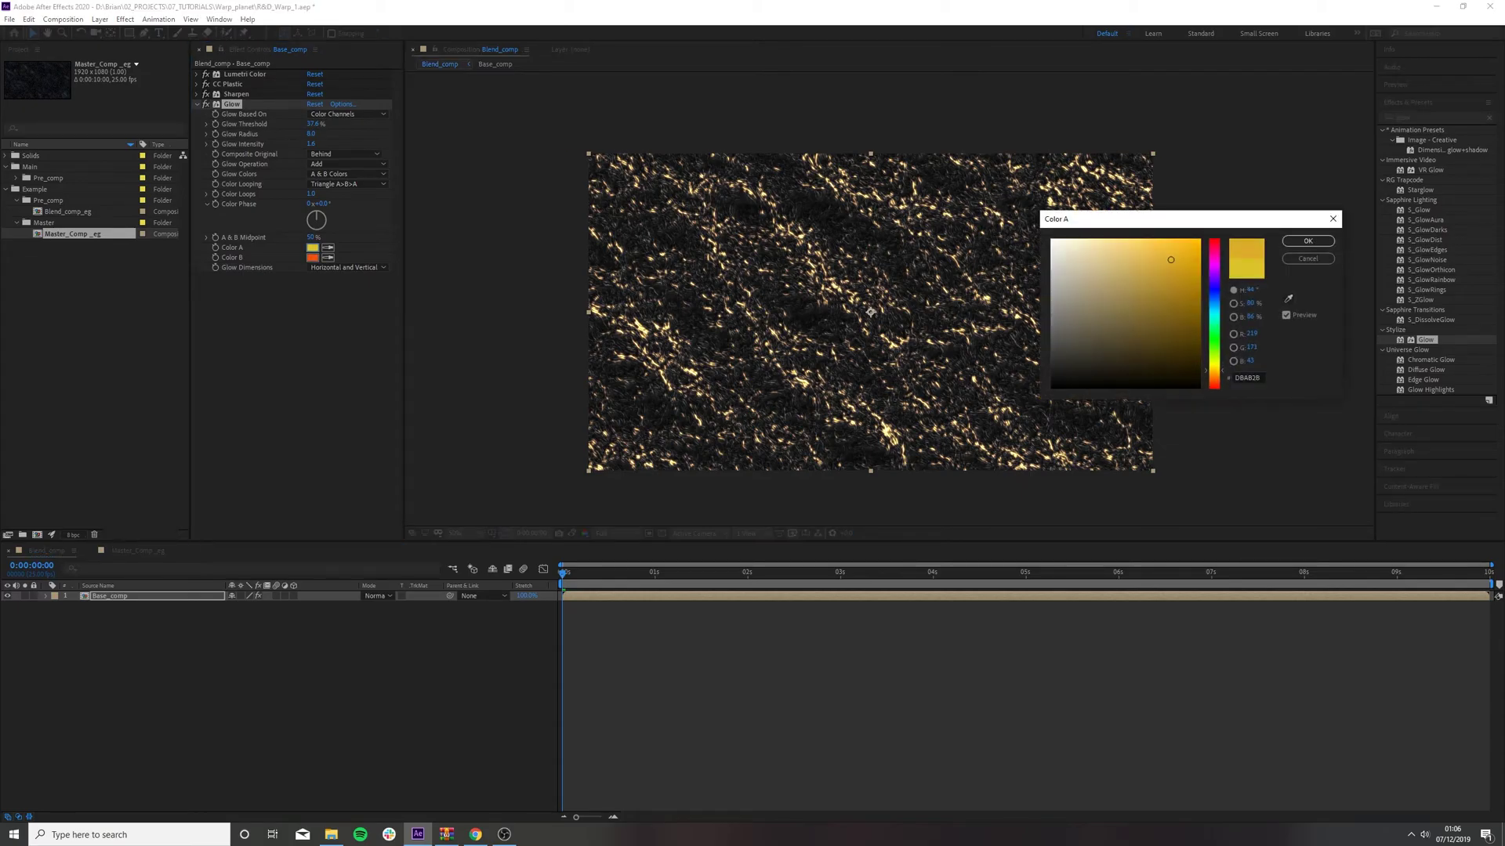
pyautogui.click(1308, 240)
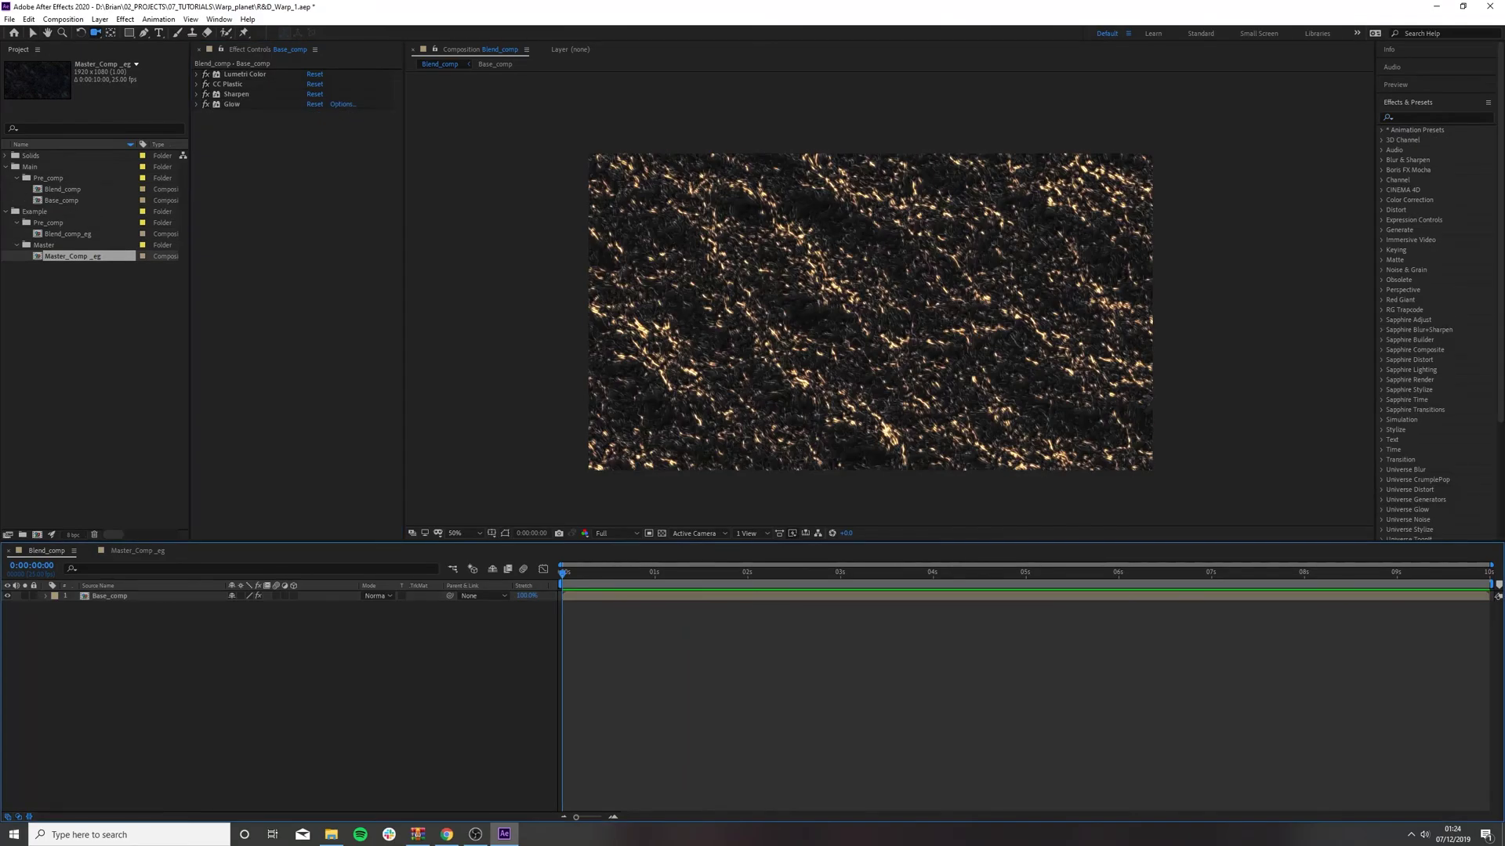
# - Find the CC Force Motion Blur effect and add it below Glow on the Base_comp layer
pyautogui.click(1436, 117)
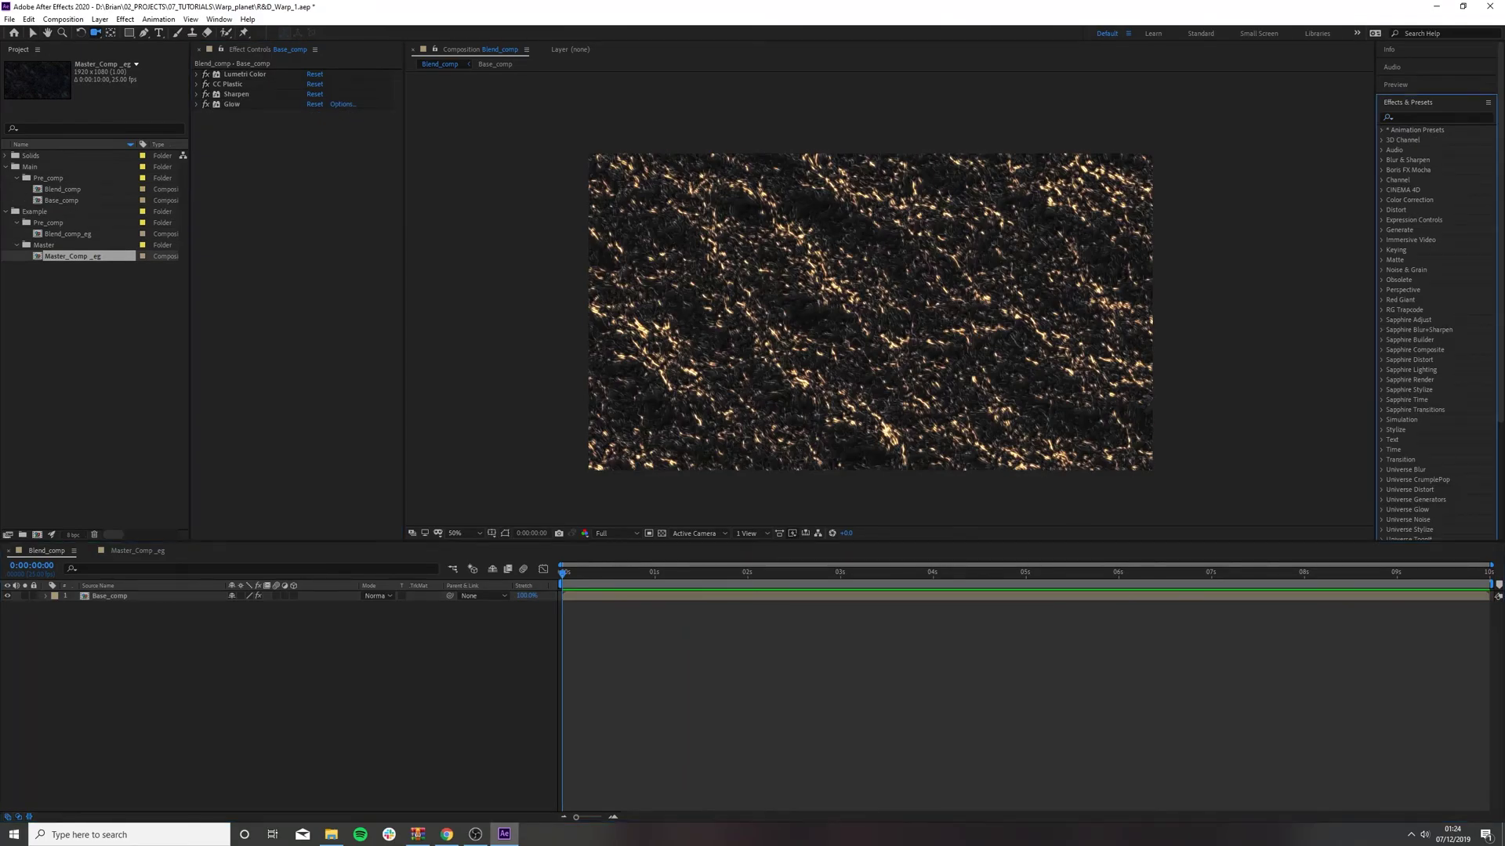
pyautogui.write('force')
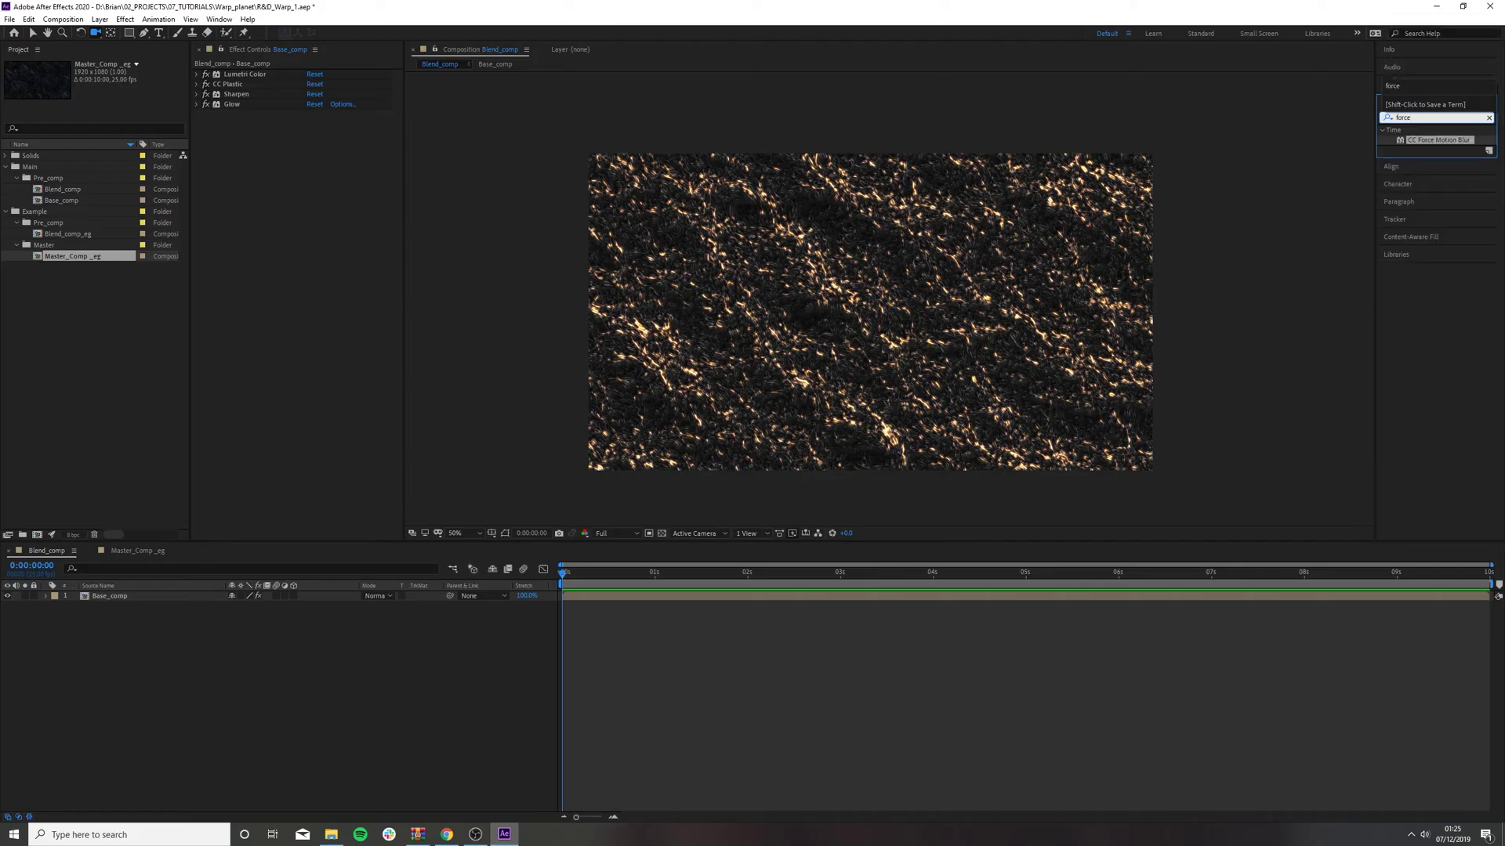
pyautogui.moveTo(1439, 140); pyautogui.dragTo(267, 156)
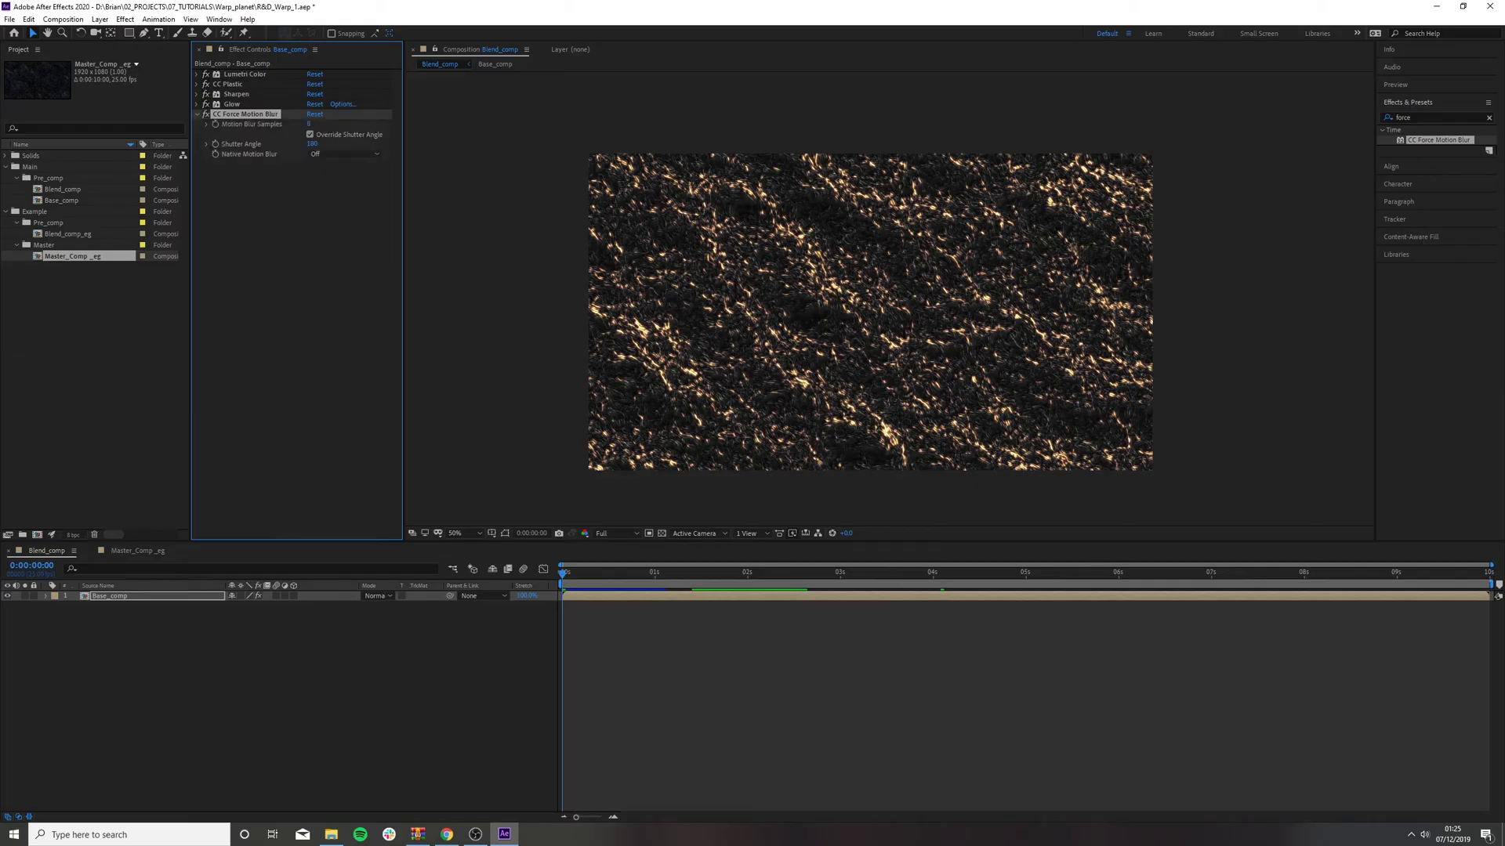
# - Preview the Blend_comp animation to examine the motion blur on the particles, then return to the first frame
pyautogui.press('space')
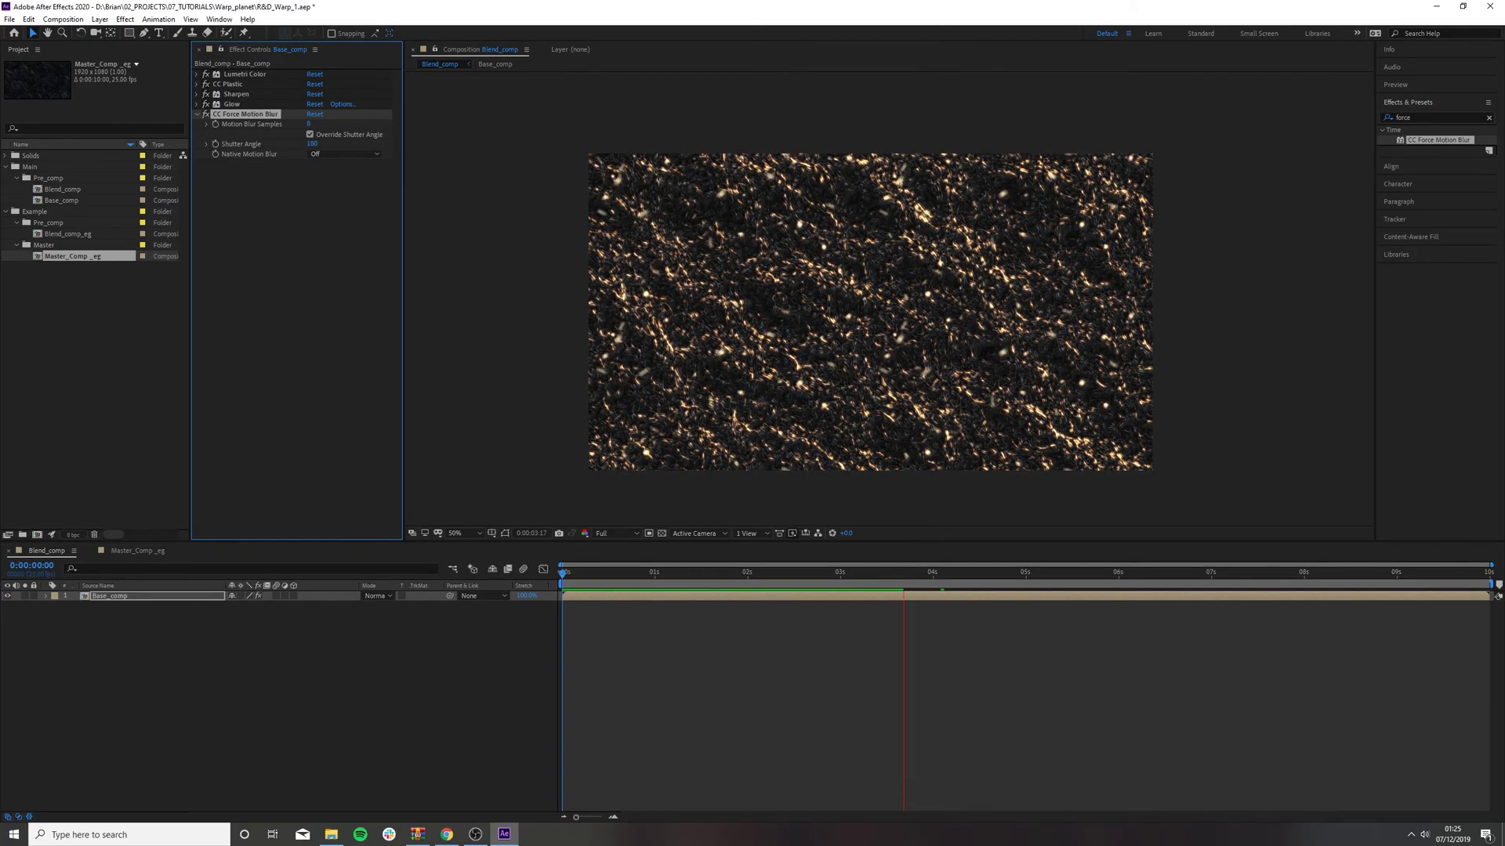
pyautogui.scroll(1, 889, 299)
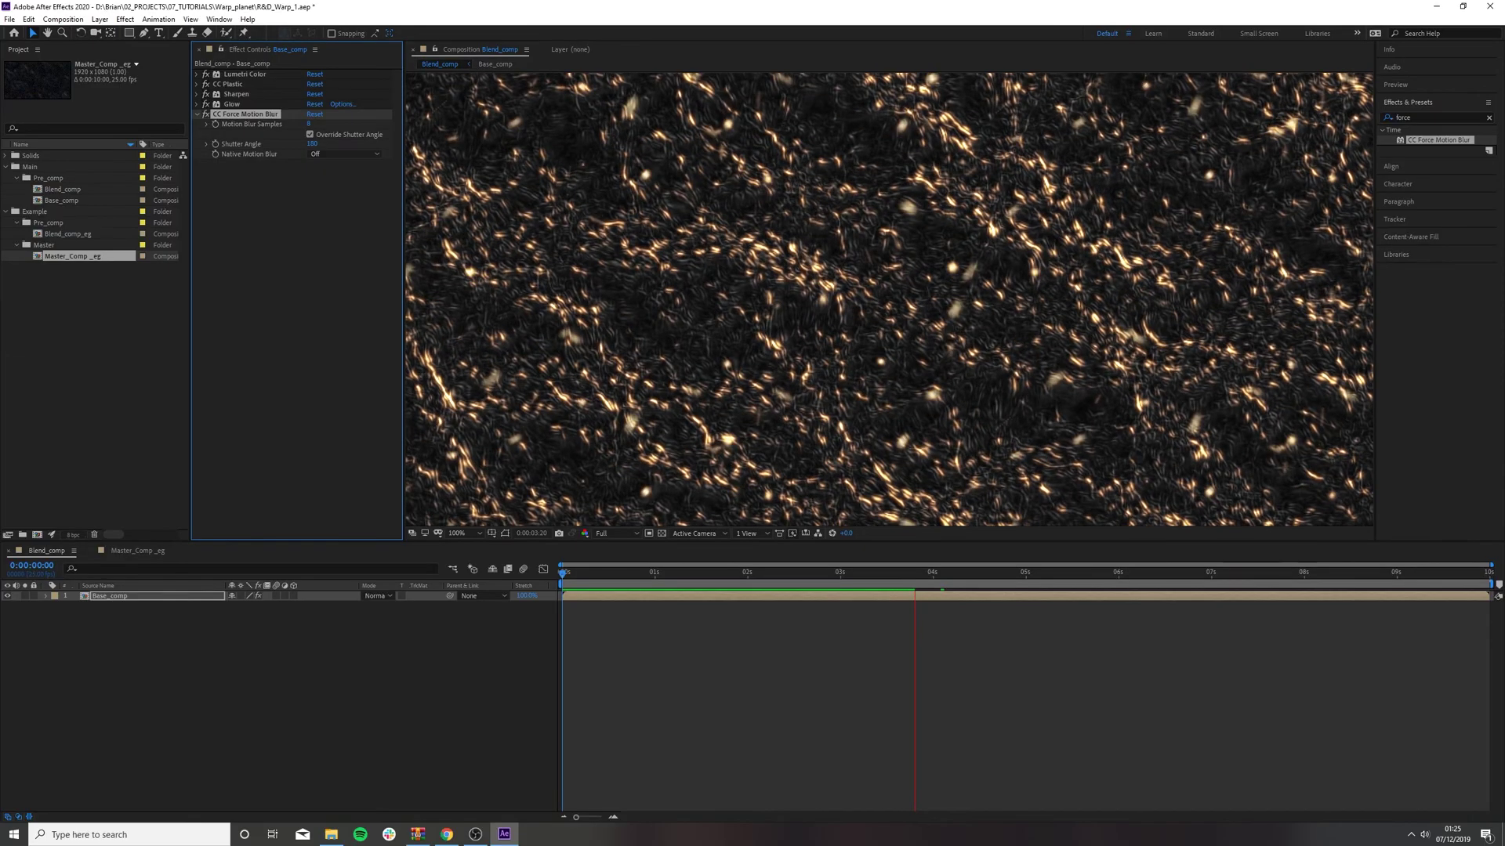
pyautogui.press(',')
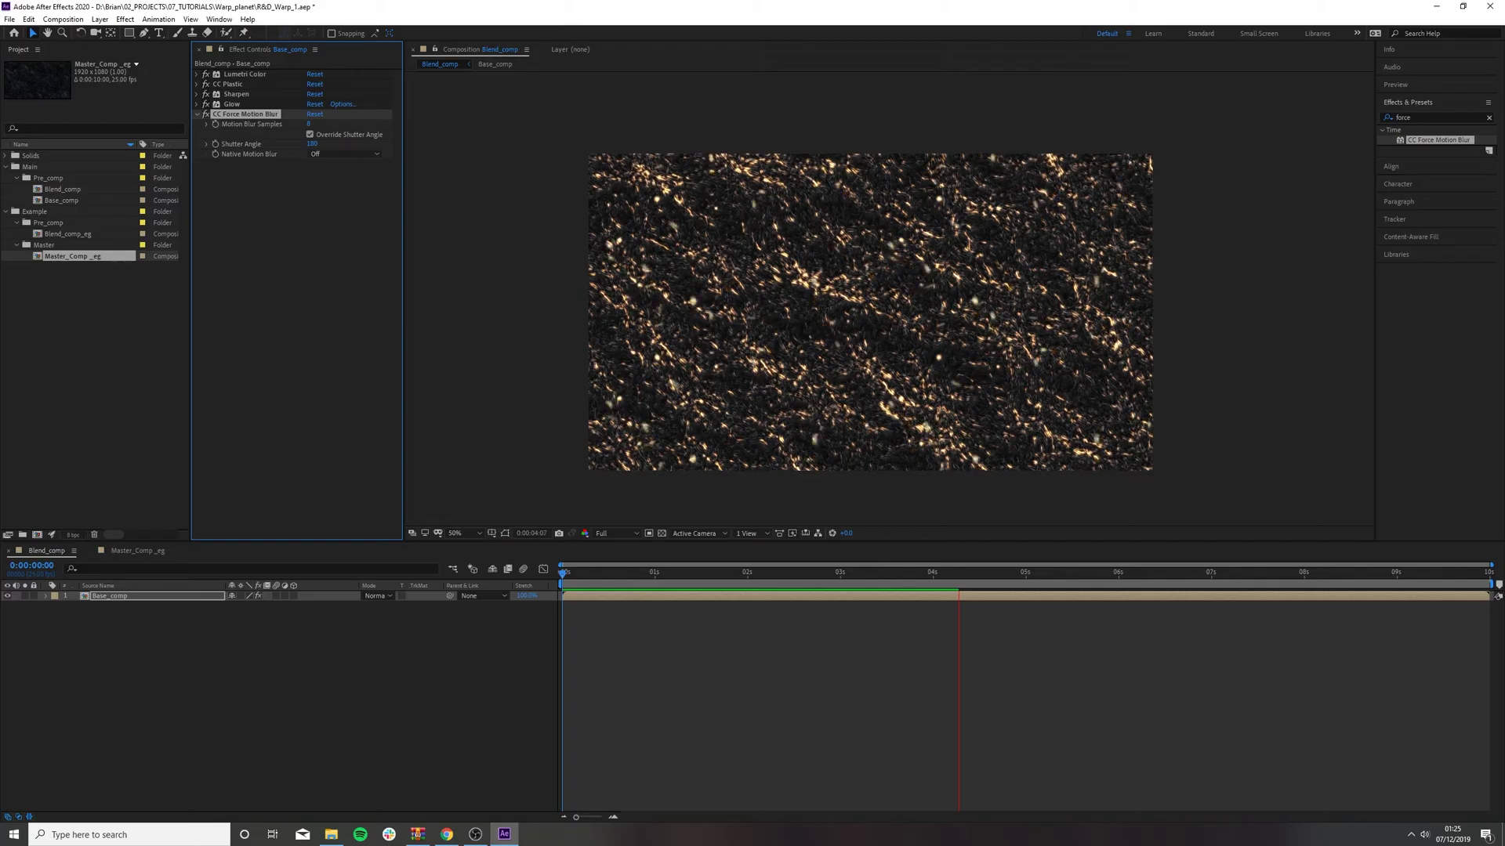
pyautogui.press('space')
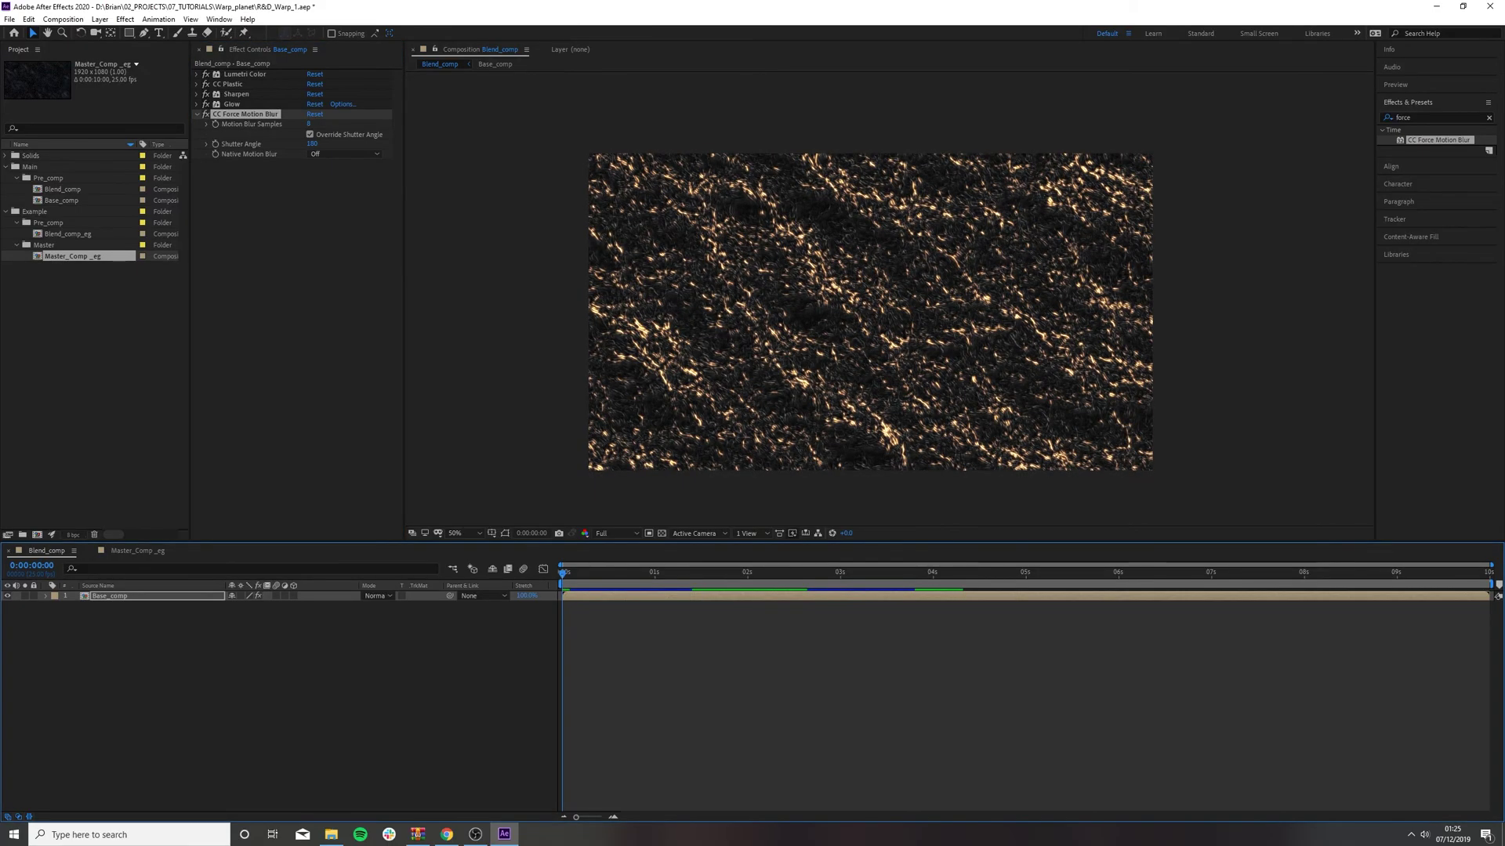
pyautogui.press('space')
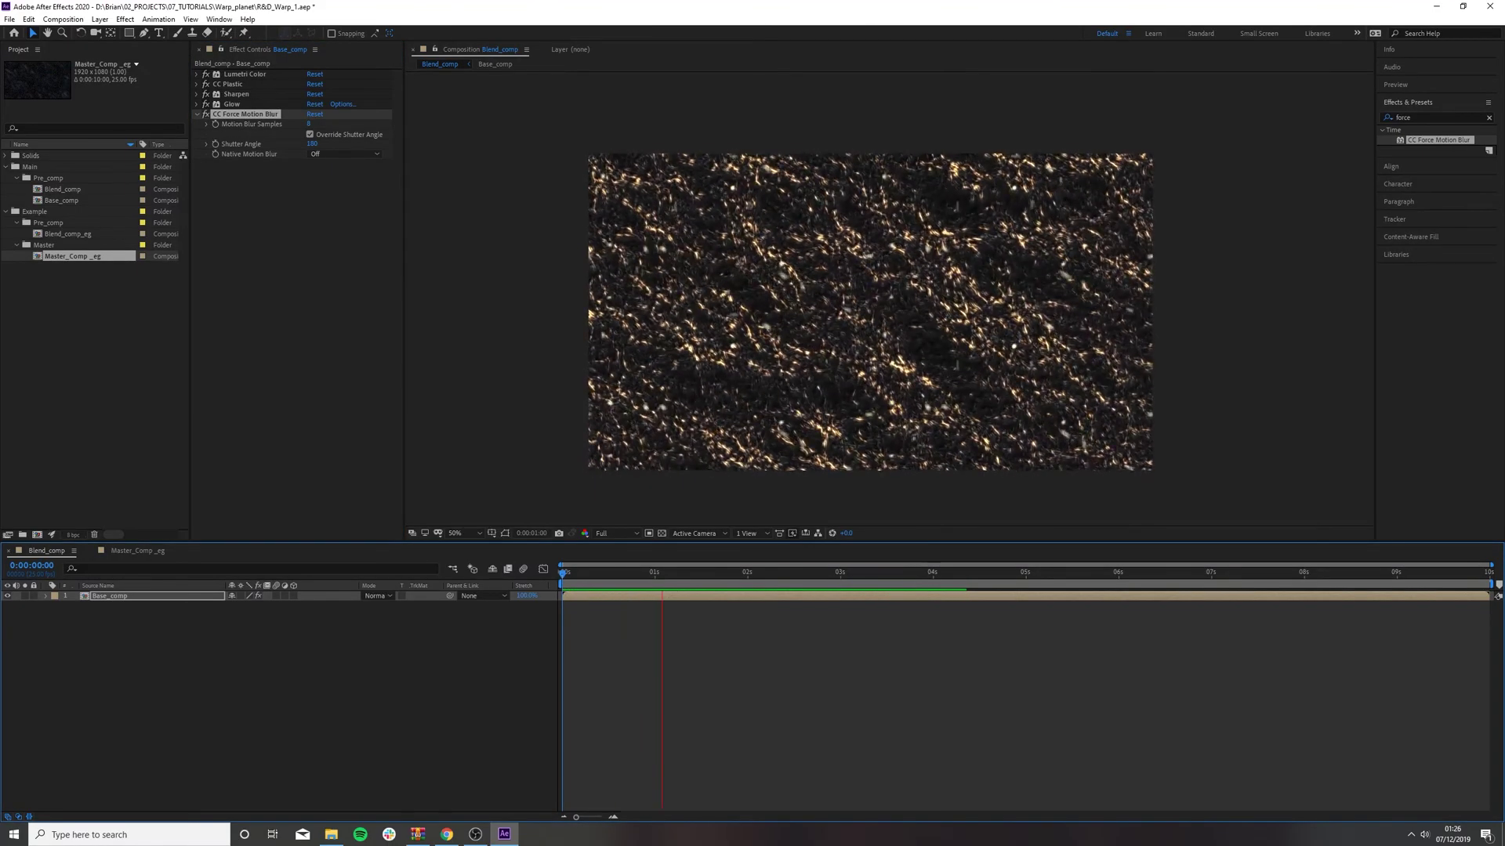
pyautogui.press('space')
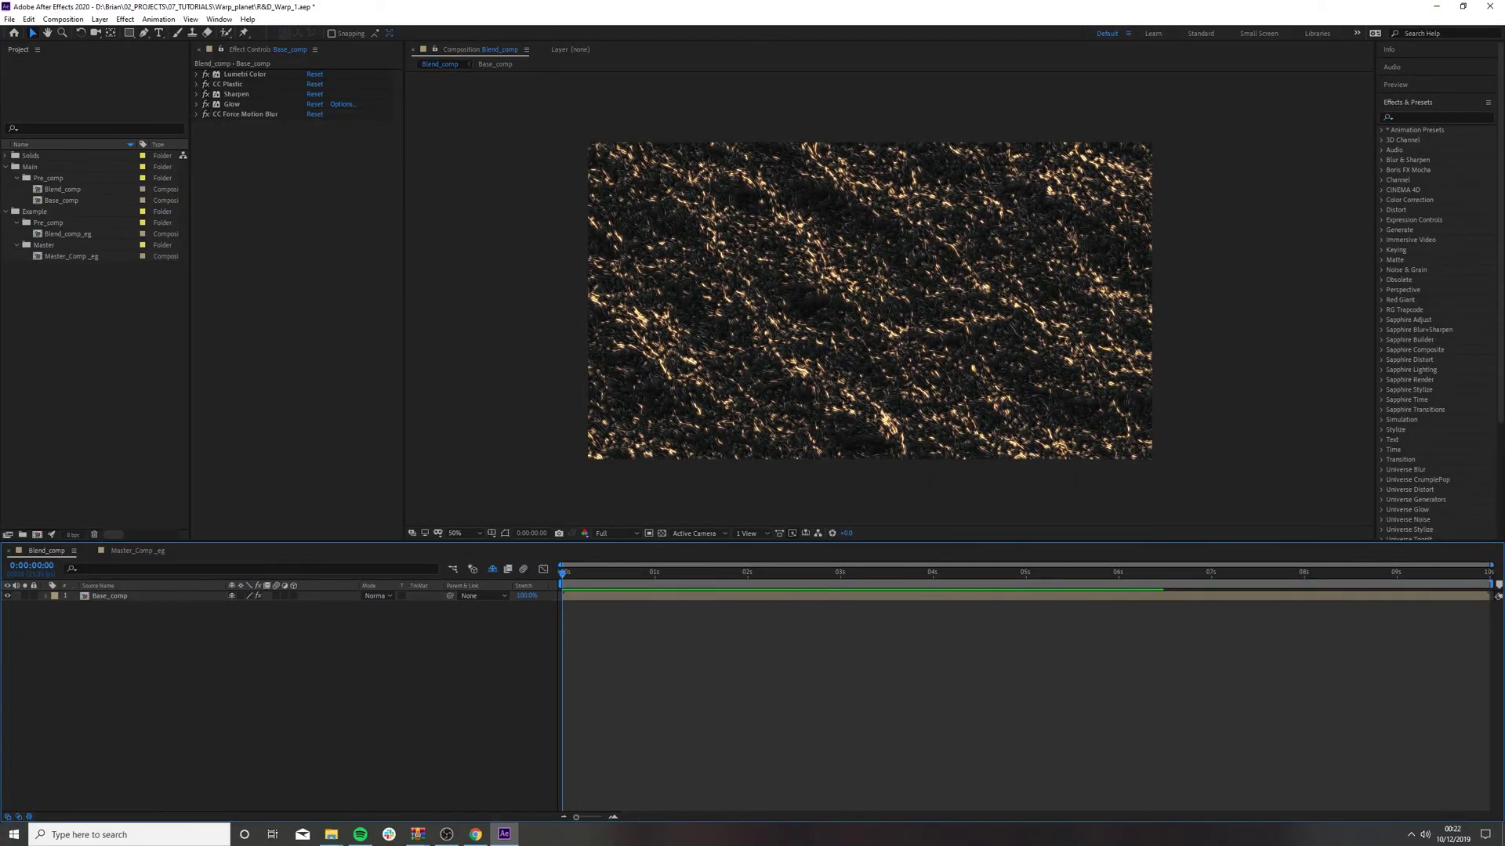
pyautogui.press('space')
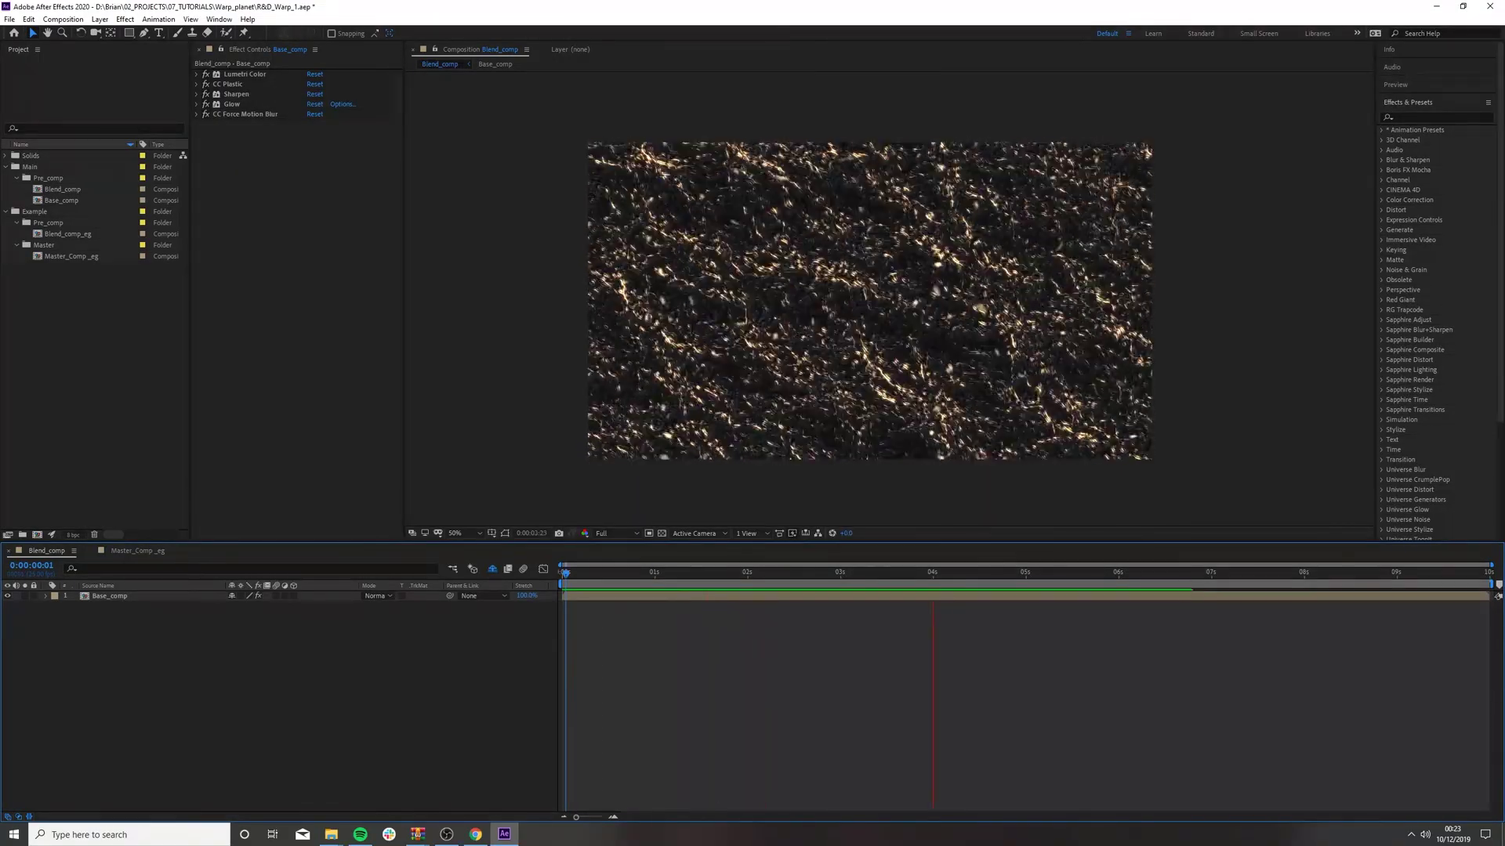
pyautogui.moveTo(627, 572); pyautogui.dragTo(562, 572)
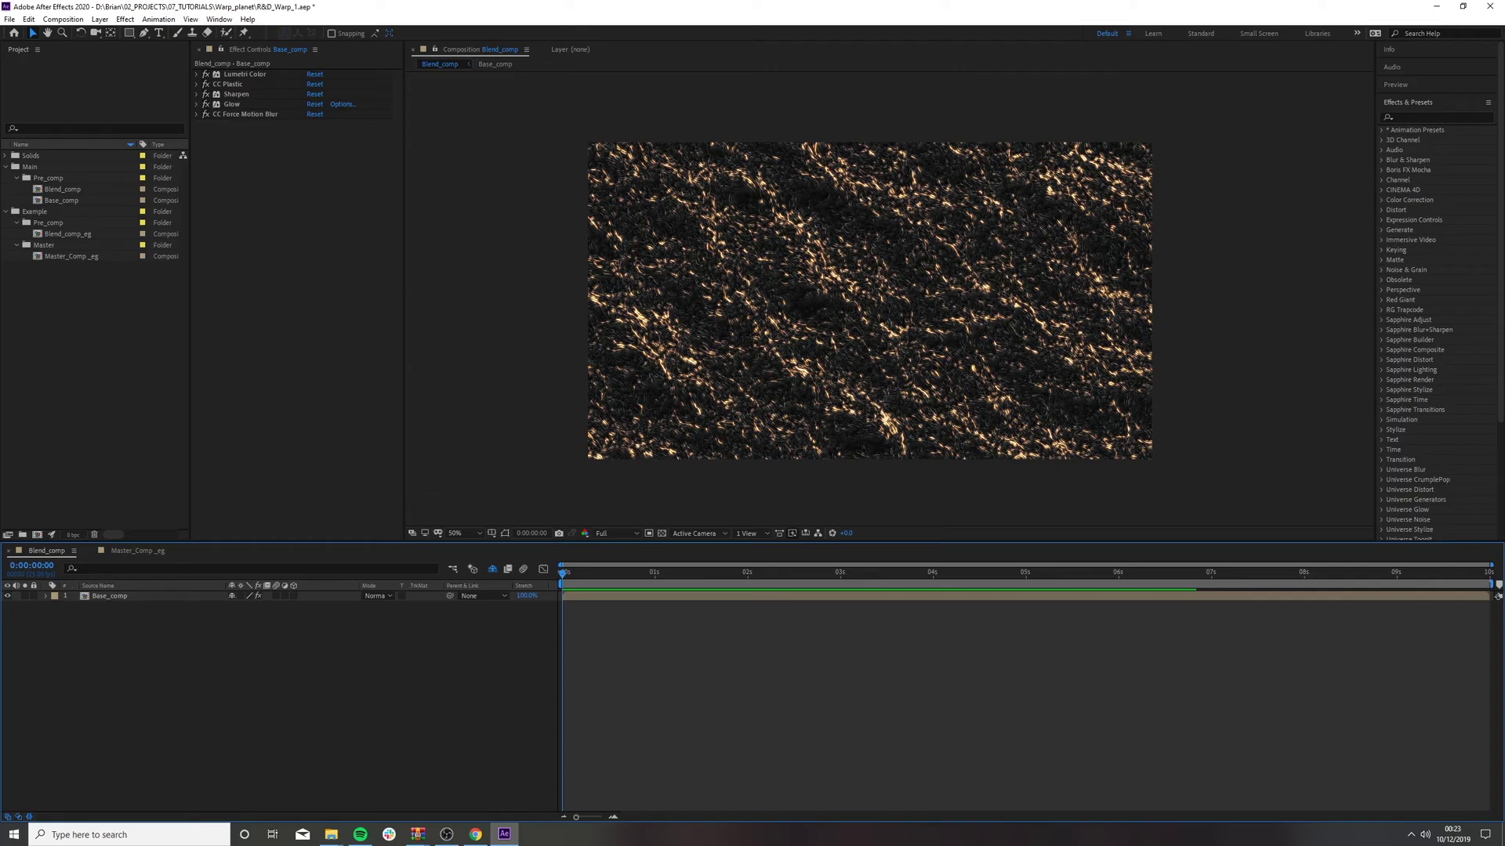
# - Reorder Base_comp's effects so that CC Force Motion Blur sits directly between Lumetri Color and CC Plastic
pyautogui.click(244, 114)
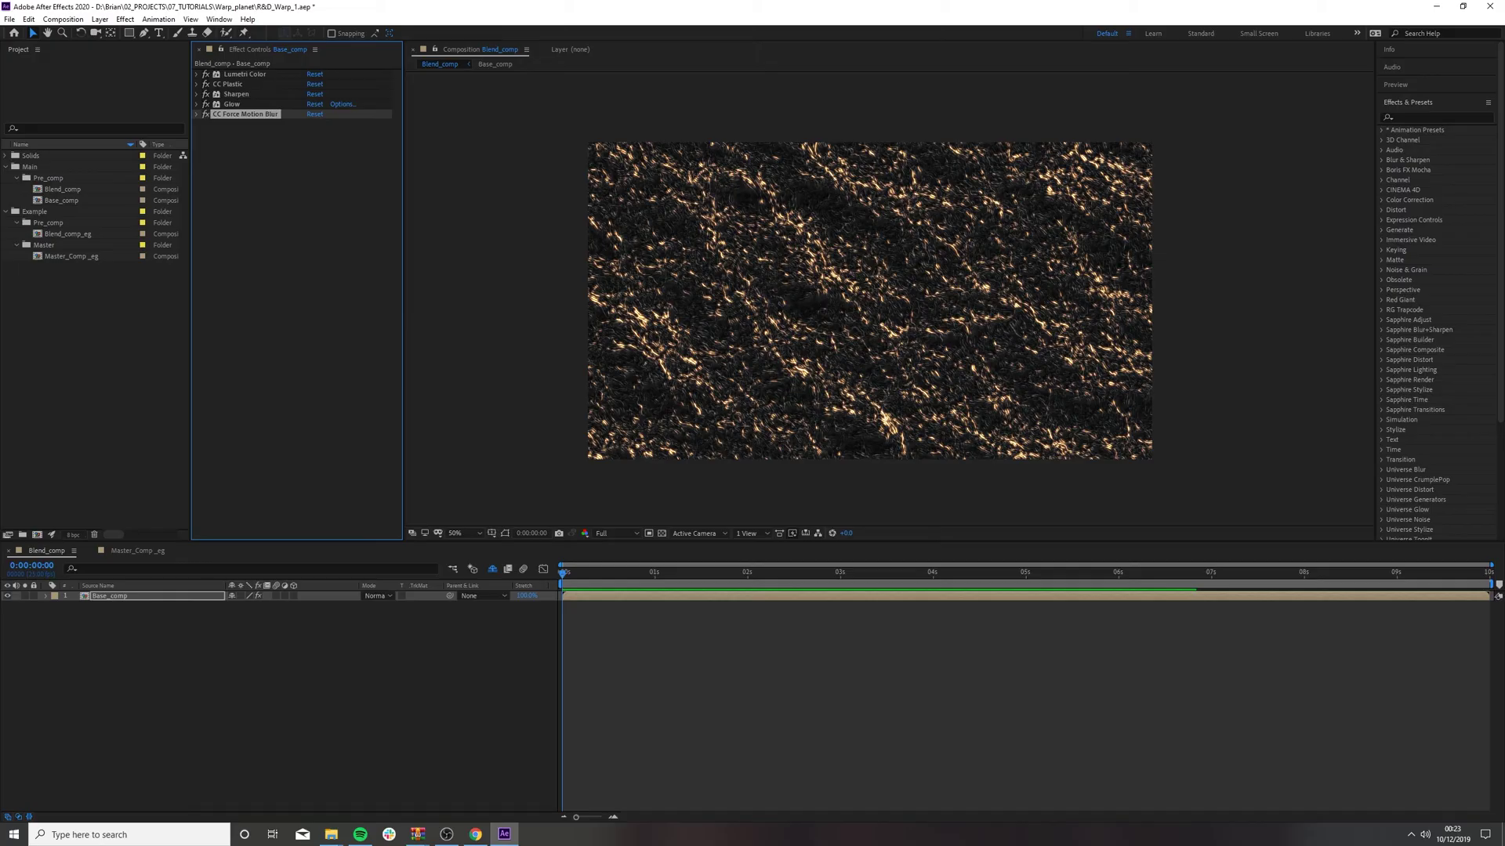
pyautogui.hotkey('ctrl', 'alt', 'Up')
pyautogui.hotkey('ctrl', 'alt', 'Up')
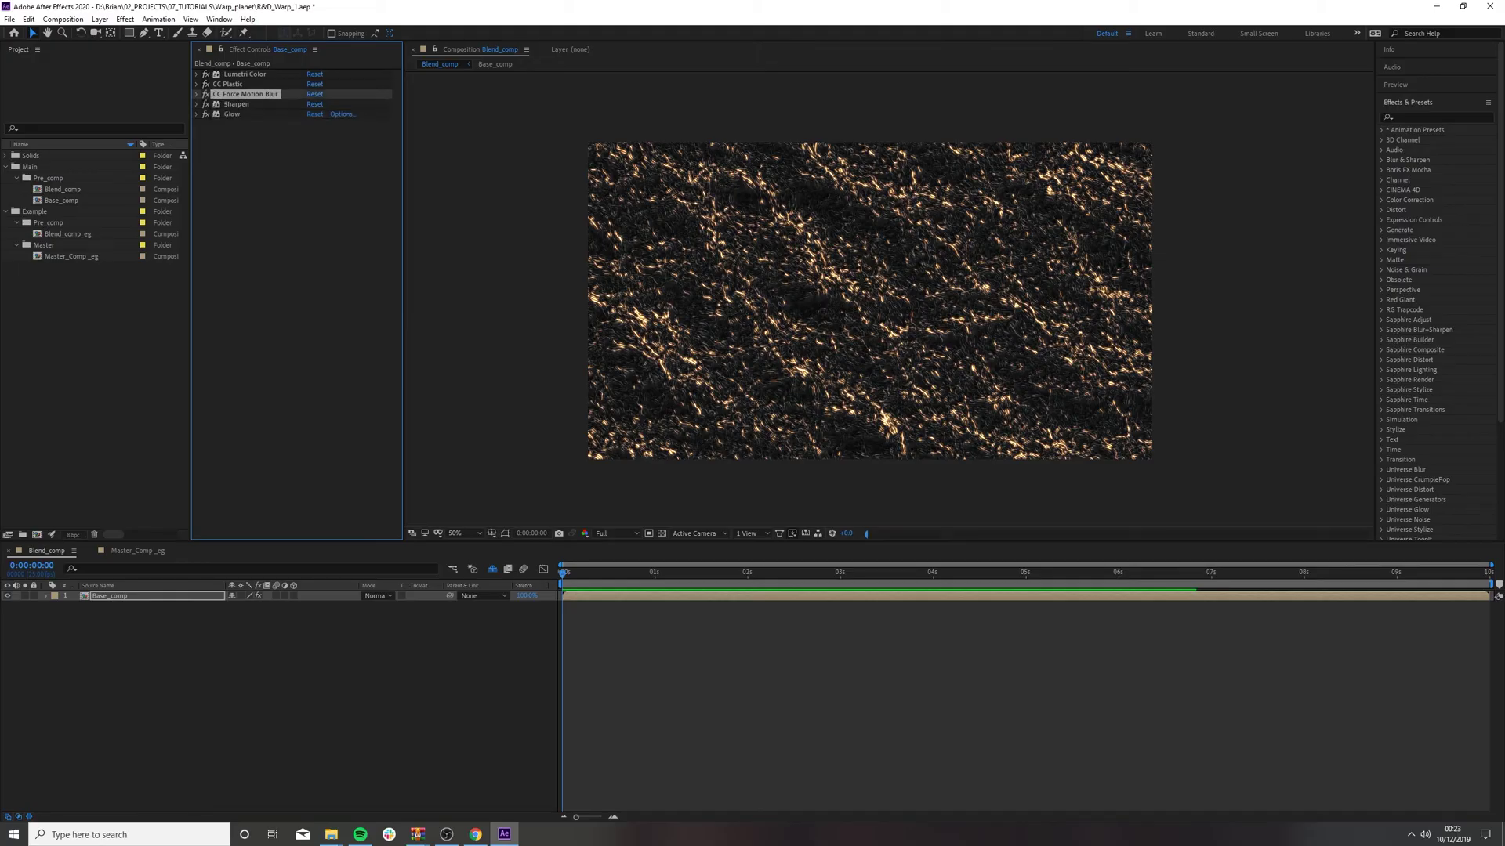
pyautogui.moveTo(244, 94); pyautogui.dragTo(244, 84)
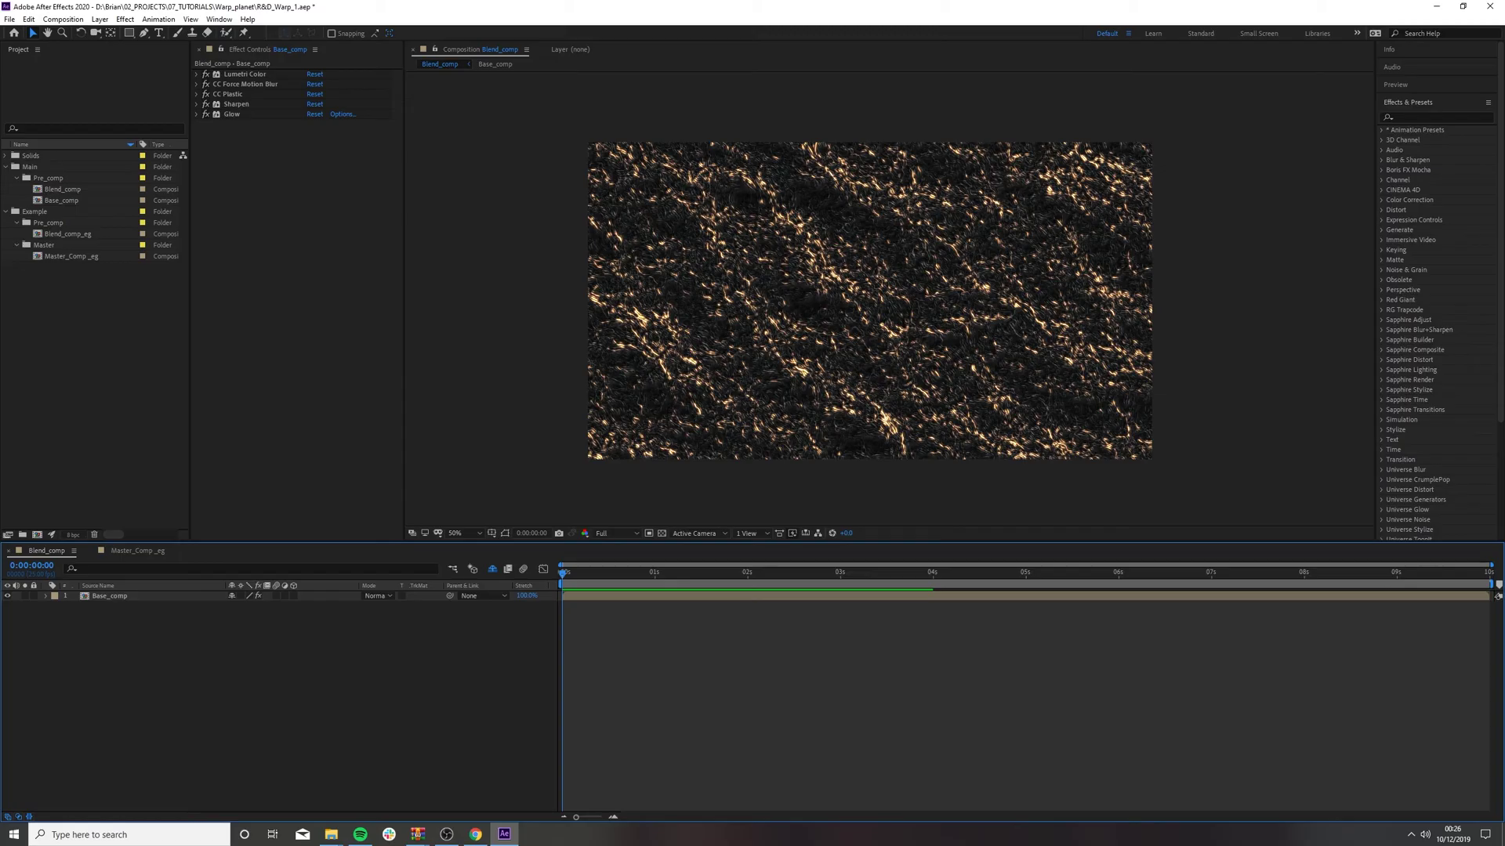
# - Find the Camera Lens Blur effect, add it below Glow on Base_comp, and set its Blur Radius to 25
pyautogui.click(1396, 116)
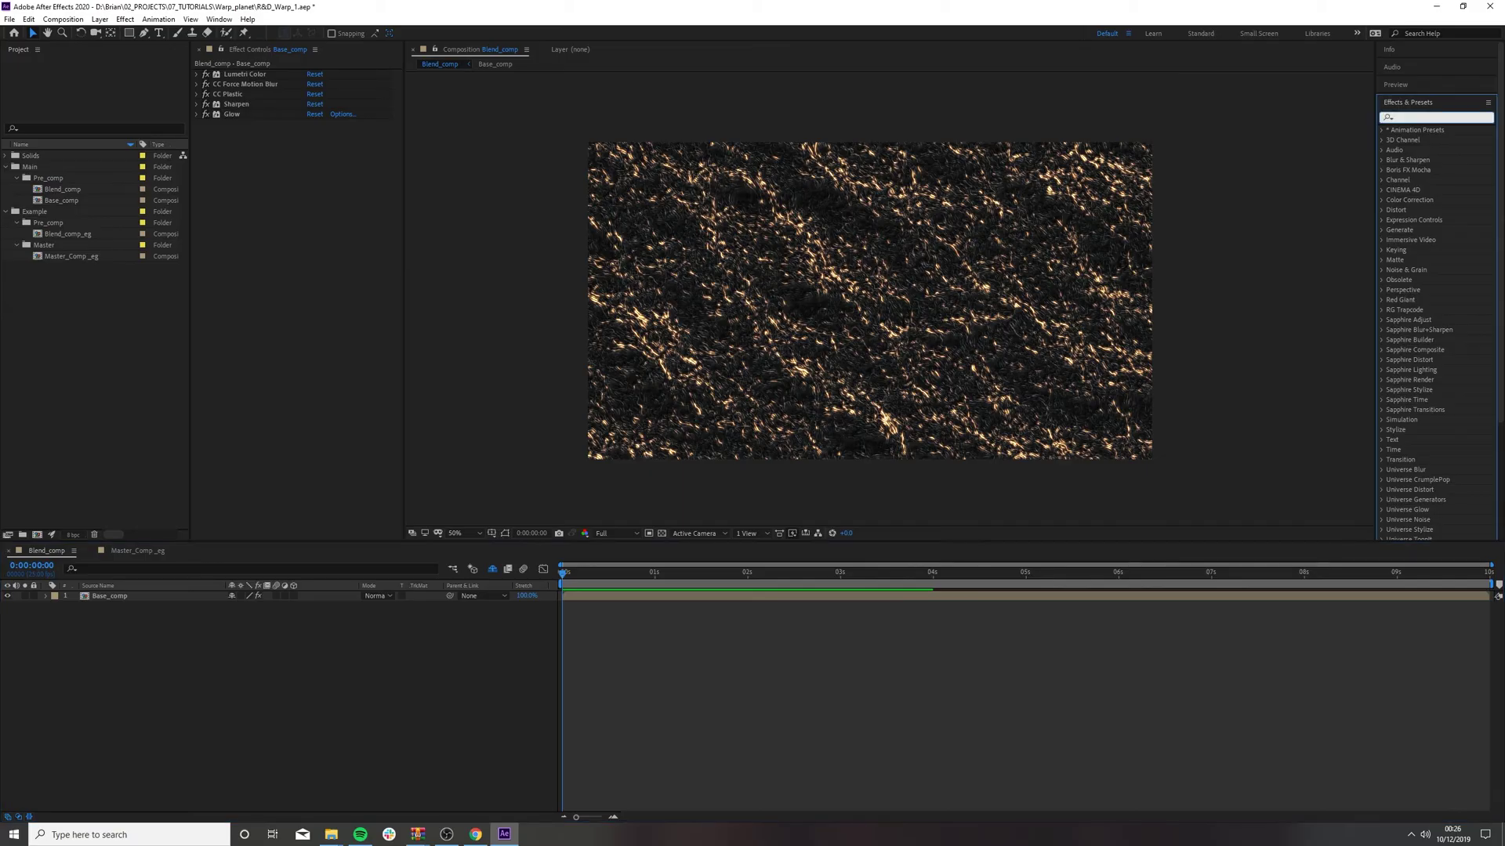
pyautogui.write('camera')
pyautogui.moveTo(1433, 179); pyautogui.dragTo(291, 157)
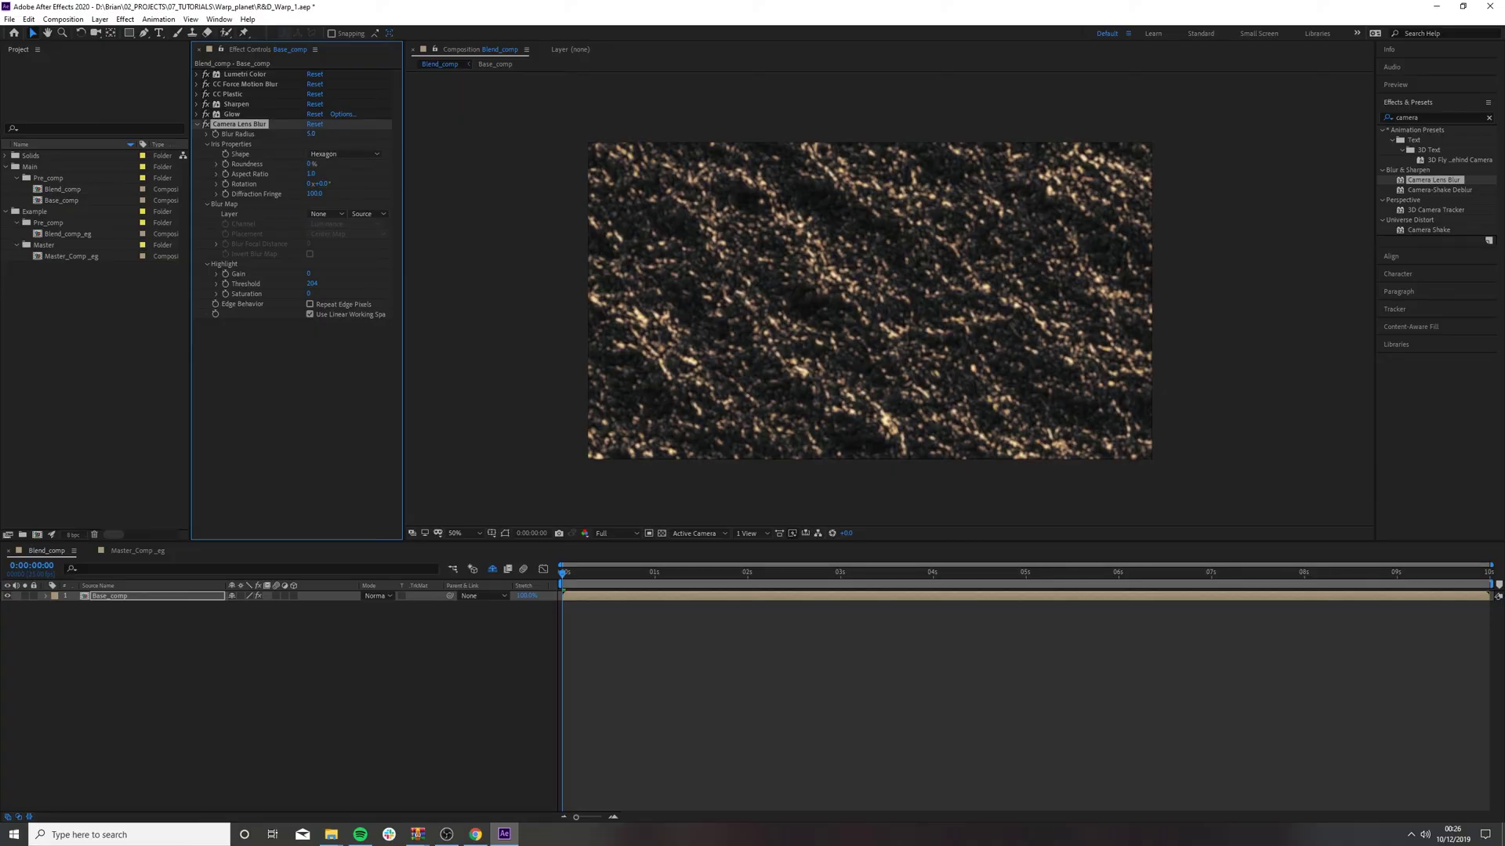
pyautogui.moveTo(311, 134); pyautogui.dragTo(354, 133)
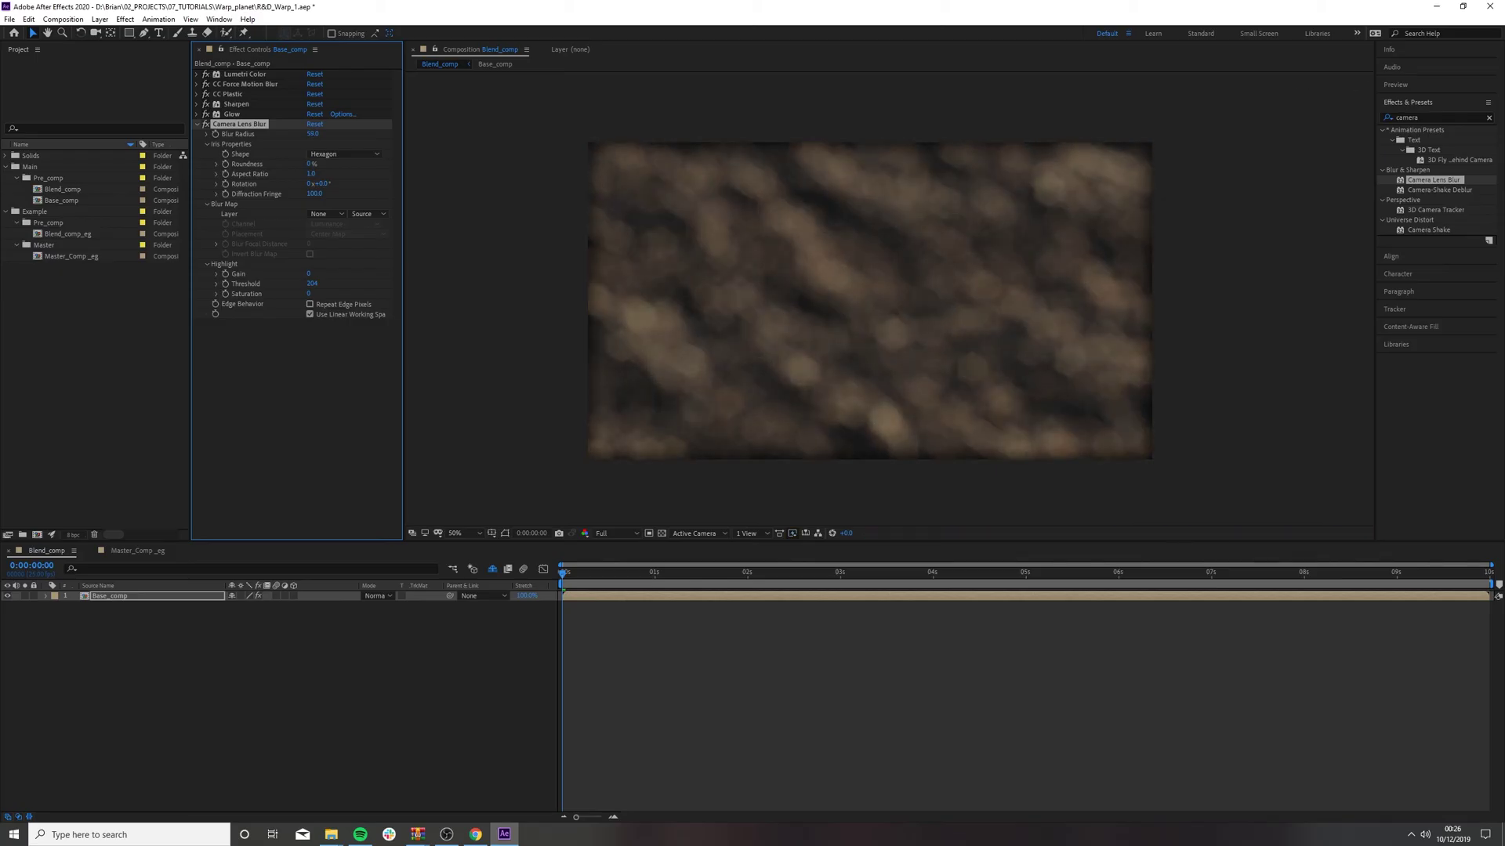
pyautogui.moveTo(312, 133); pyautogui.dragTo(286, 133)
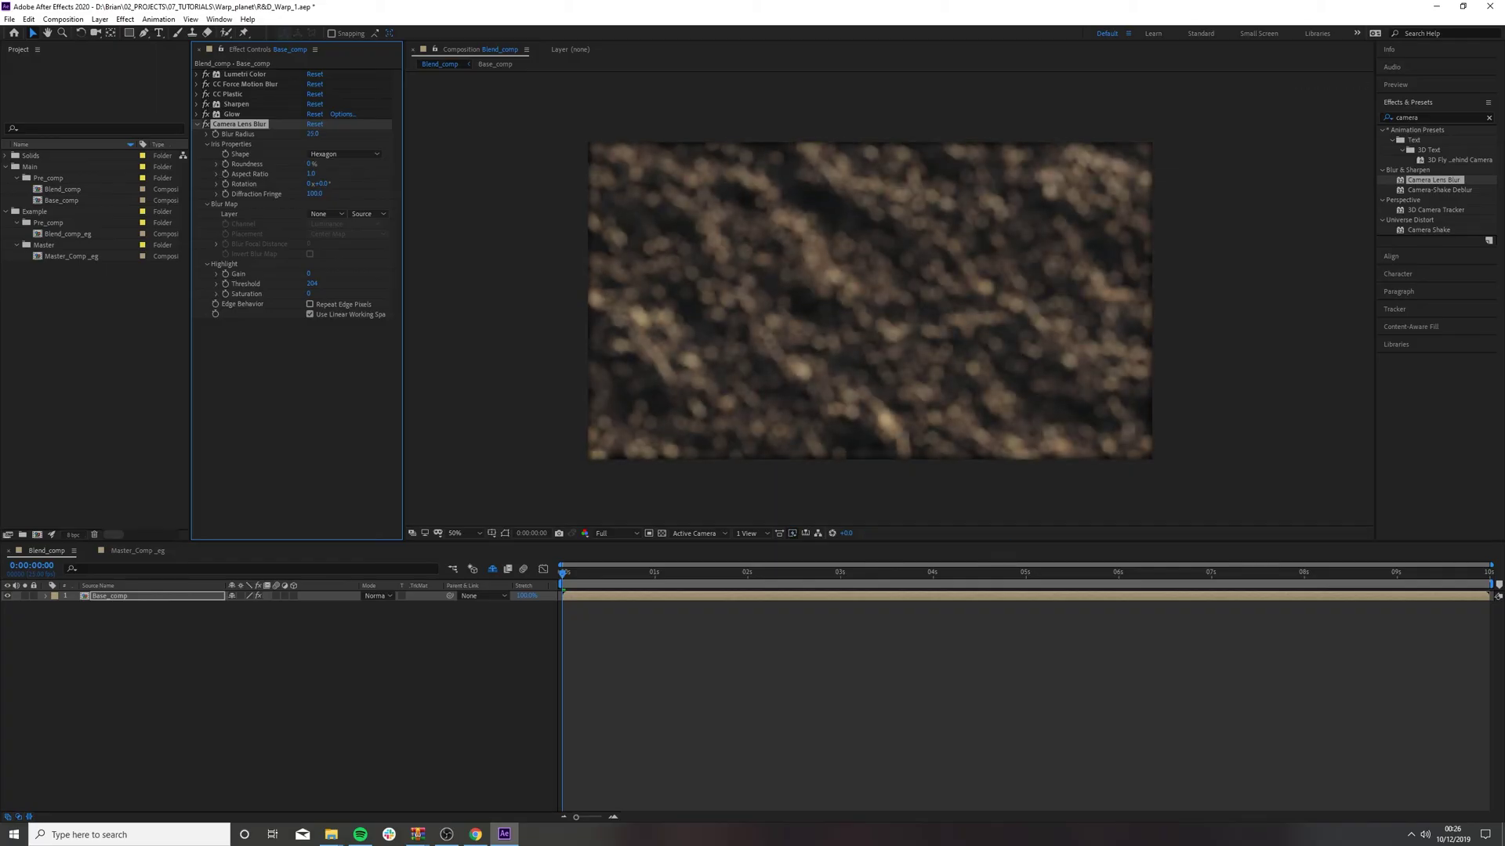
# - Keyframe the Camera Lens Blur's Blur Radius from the first frame, lowering it to 10 at frame 10 and to a sharp image at one second
pyautogui.click(216, 134)
pyautogui.hotkey('ctrl', '3')
pyautogui.press('space')
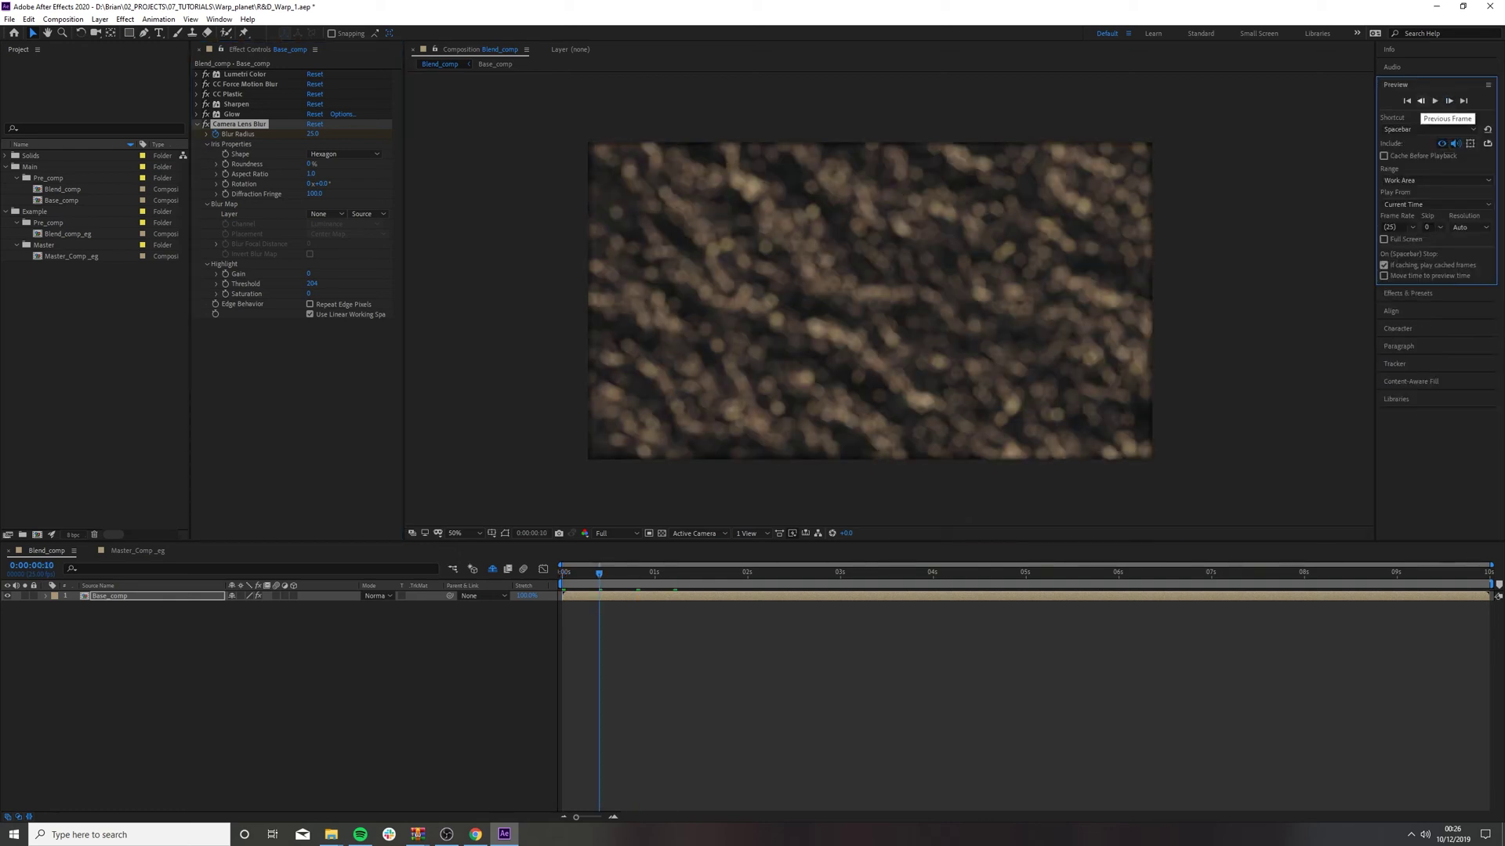
pyautogui.moveTo(312, 134)
pyautogui.mouseDown()
pyautogui.moveTo(282, 134)
pyautogui.moveTo(311, 134)
pyautogui.mouseUp()
pyautogui.moveTo(599, 573); pyautogui.dragTo(621, 573)
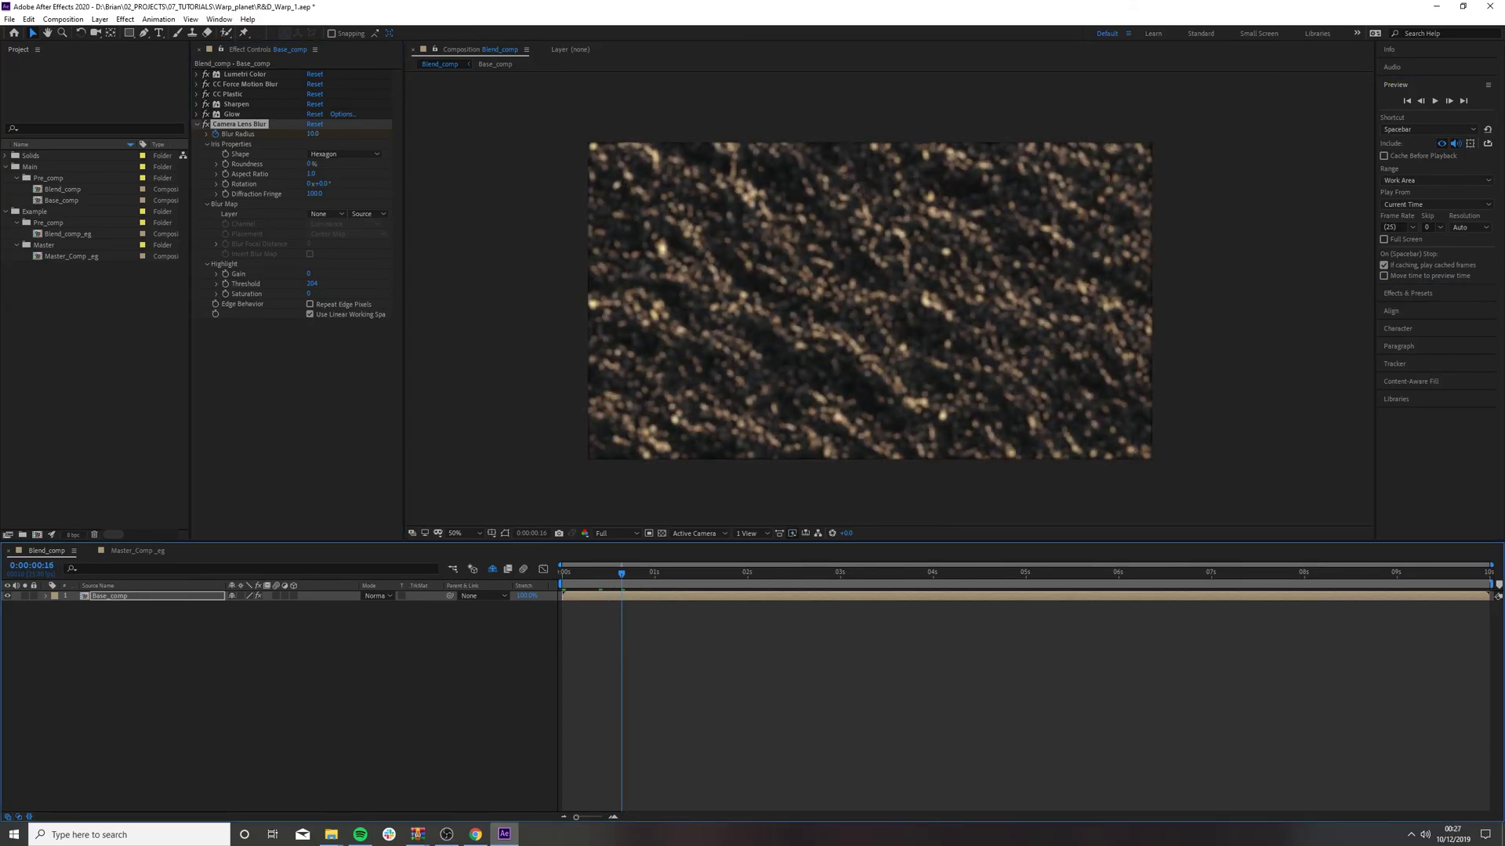
pyautogui.moveTo(313, 134); pyautogui.dragTo(325, 134)
pyautogui.moveTo(640, 573); pyautogui.dragTo(655, 573)
pyautogui.moveTo(313, 134); pyautogui.dragTo(301, 134)
# - Play the opening of Blend_comp to check the blur-to-sharp transition, park the playhead at one second, and collapse the Camera Lens Blur settings
pyautogui.click(562, 572)
pyautogui.press('space')
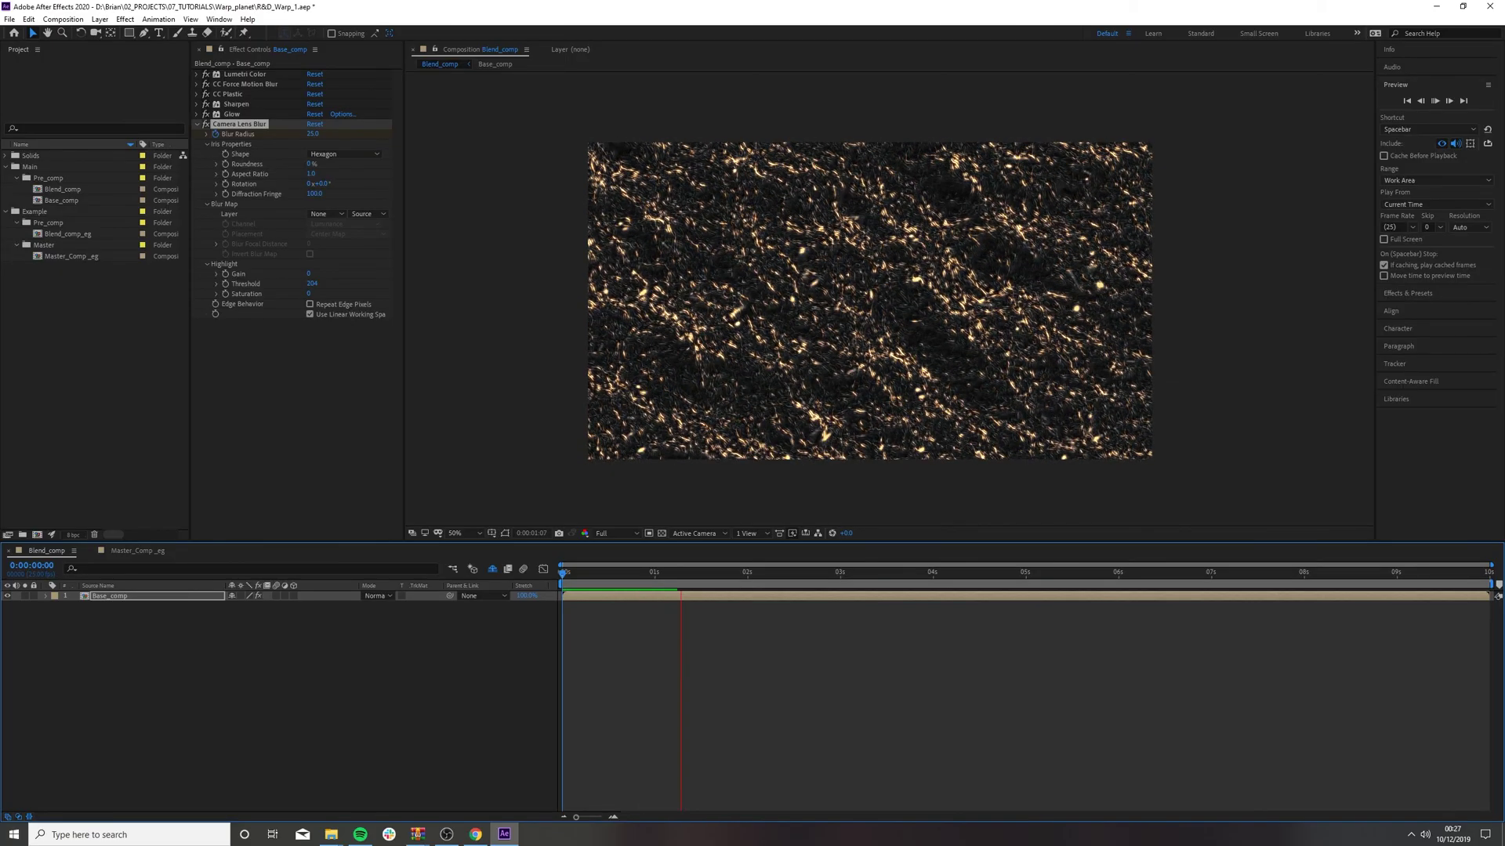
pyautogui.press('space')
pyautogui.press('space')
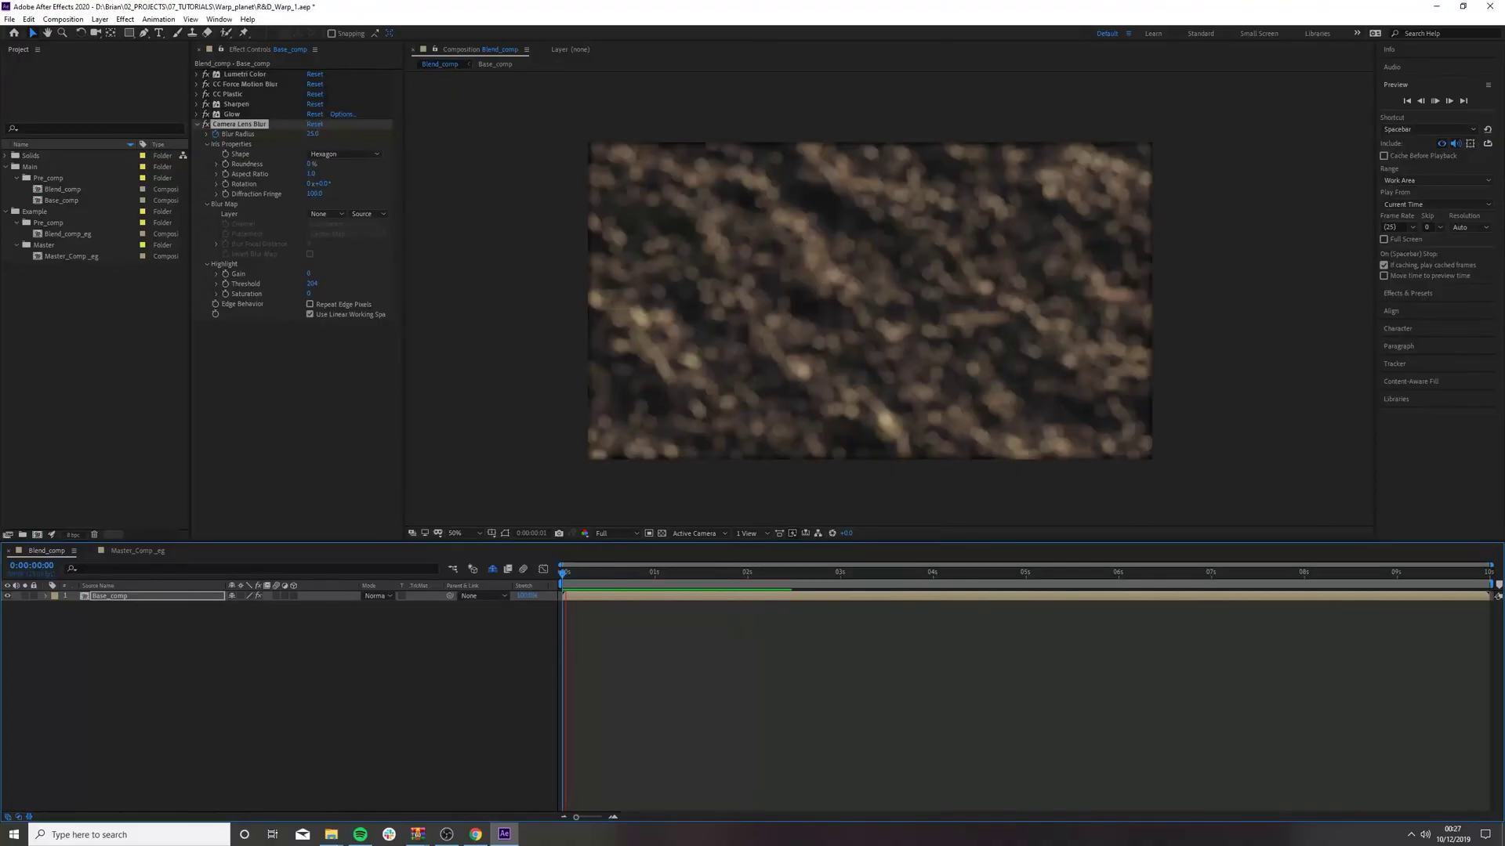
pyautogui.moveTo(662, 572)
pyautogui.mouseDown()
pyautogui.moveTo(591, 573)
pyautogui.moveTo(655, 572)
pyautogui.mouseUp()
pyautogui.press('`')
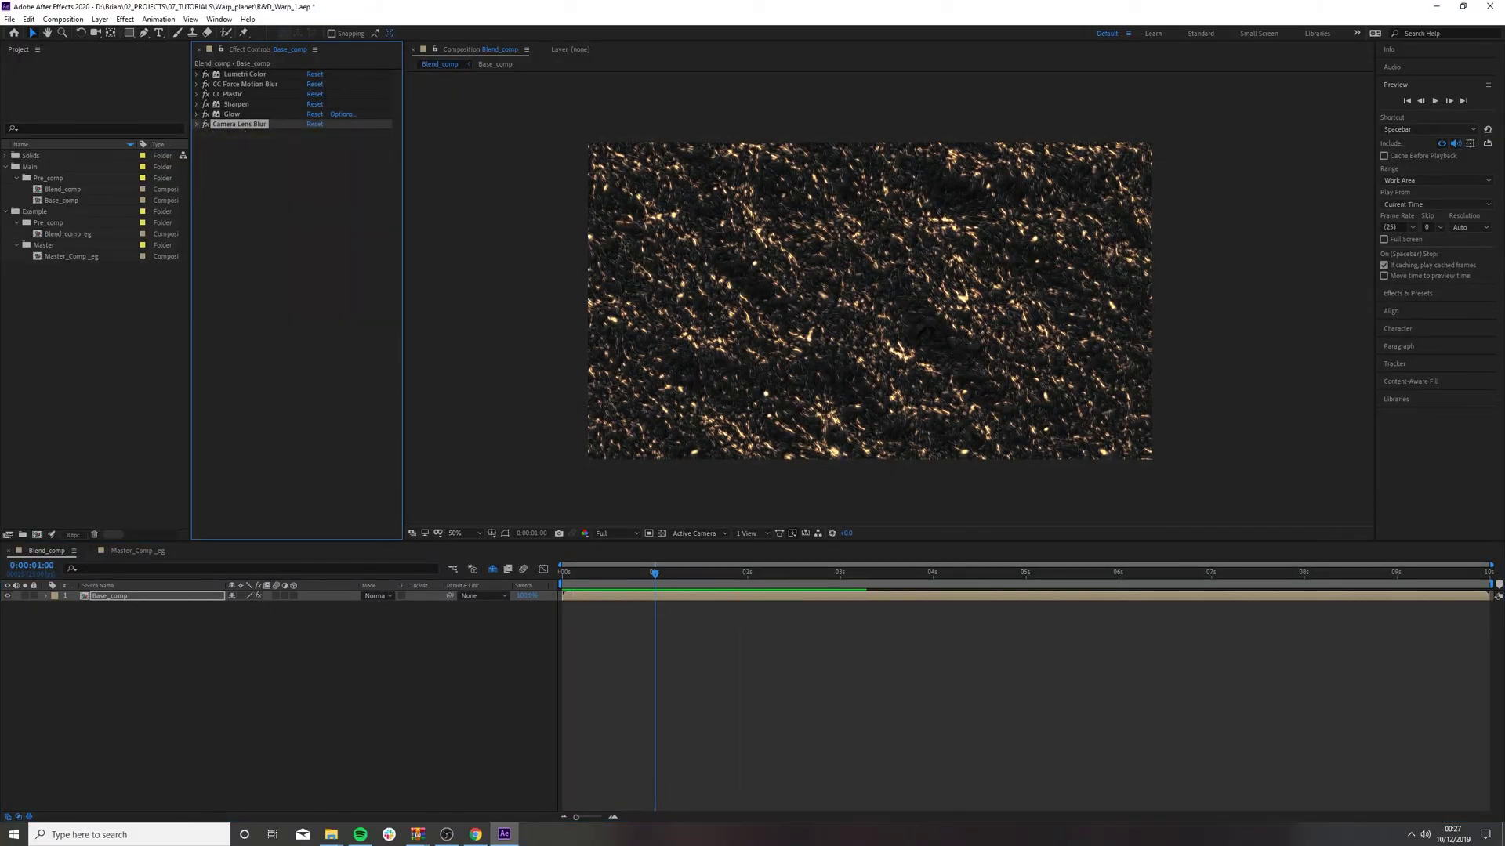
# - Find the Noise effect, add it below Camera Lens Blur on Base_comp, and set its Amount of Noise to 12%
pyautogui.hotkey('ctrl', '5')
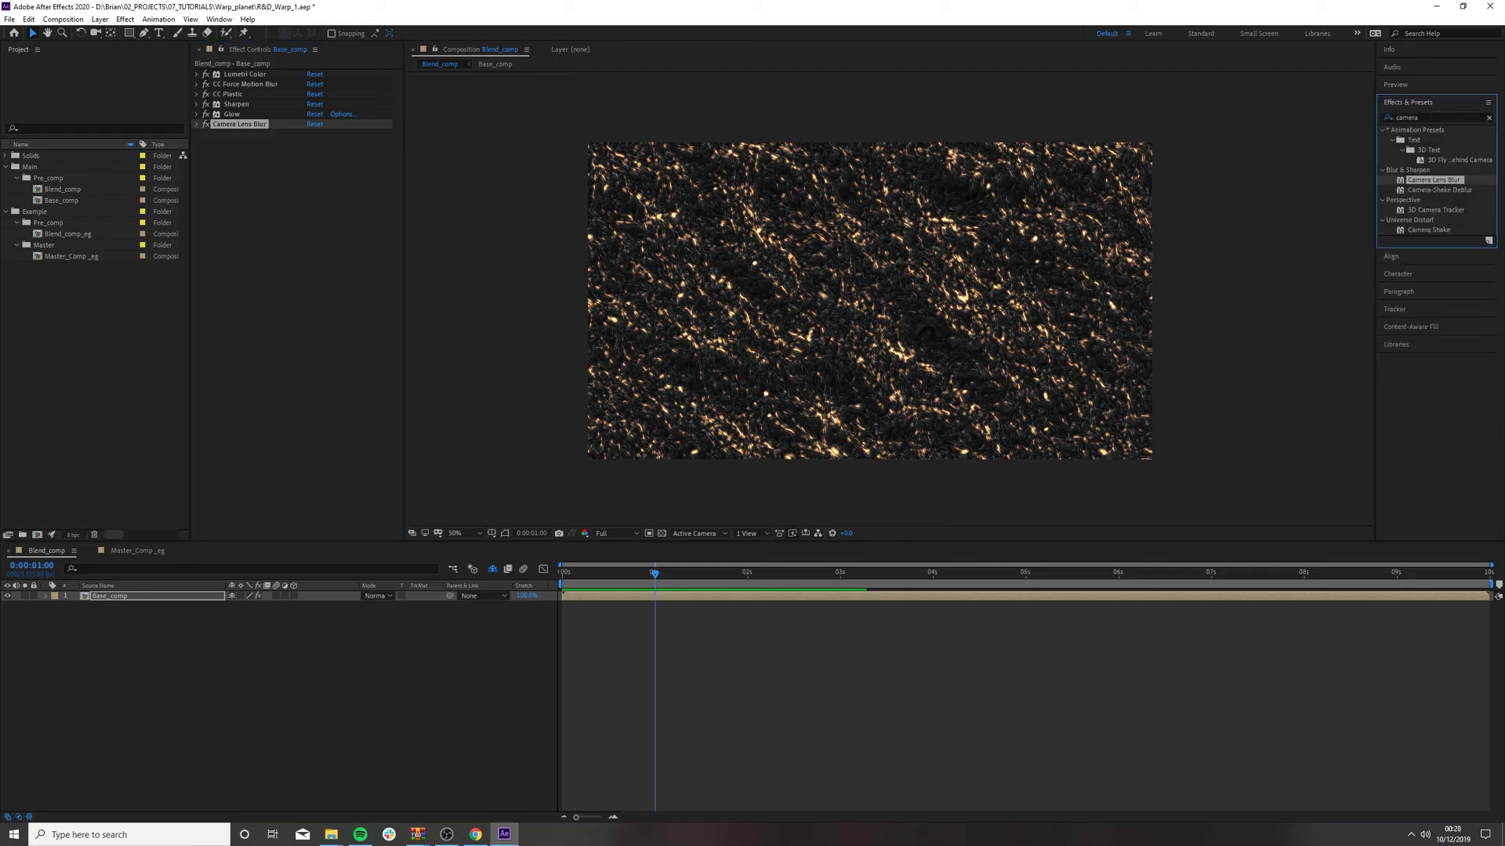
pyautogui.hotkey('ctrl', 'f')
pyautogui.write('noise')
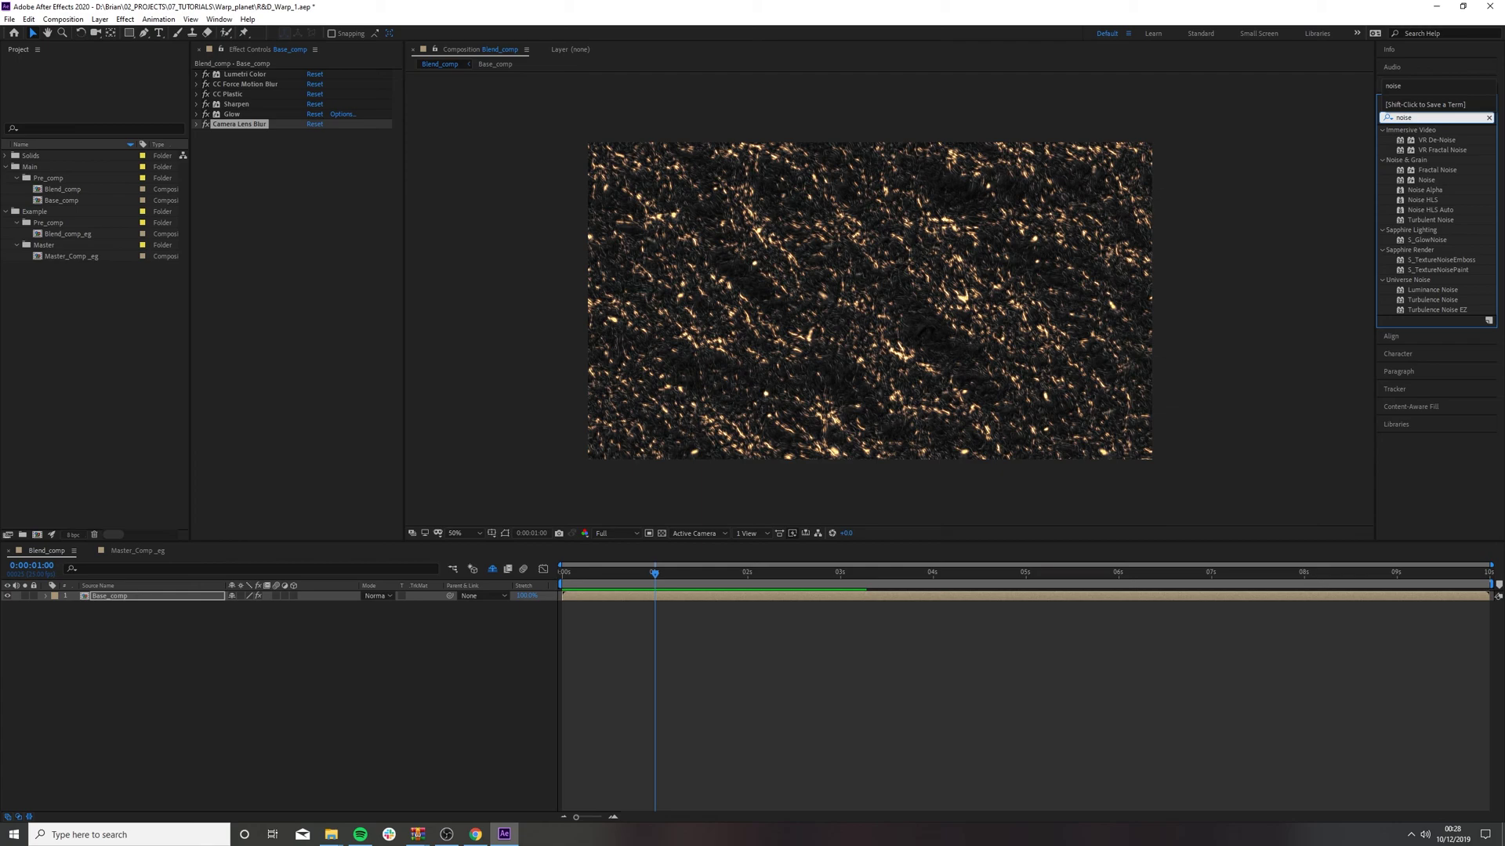
pyautogui.moveTo(1426, 180); pyautogui.dragTo(853, 314)
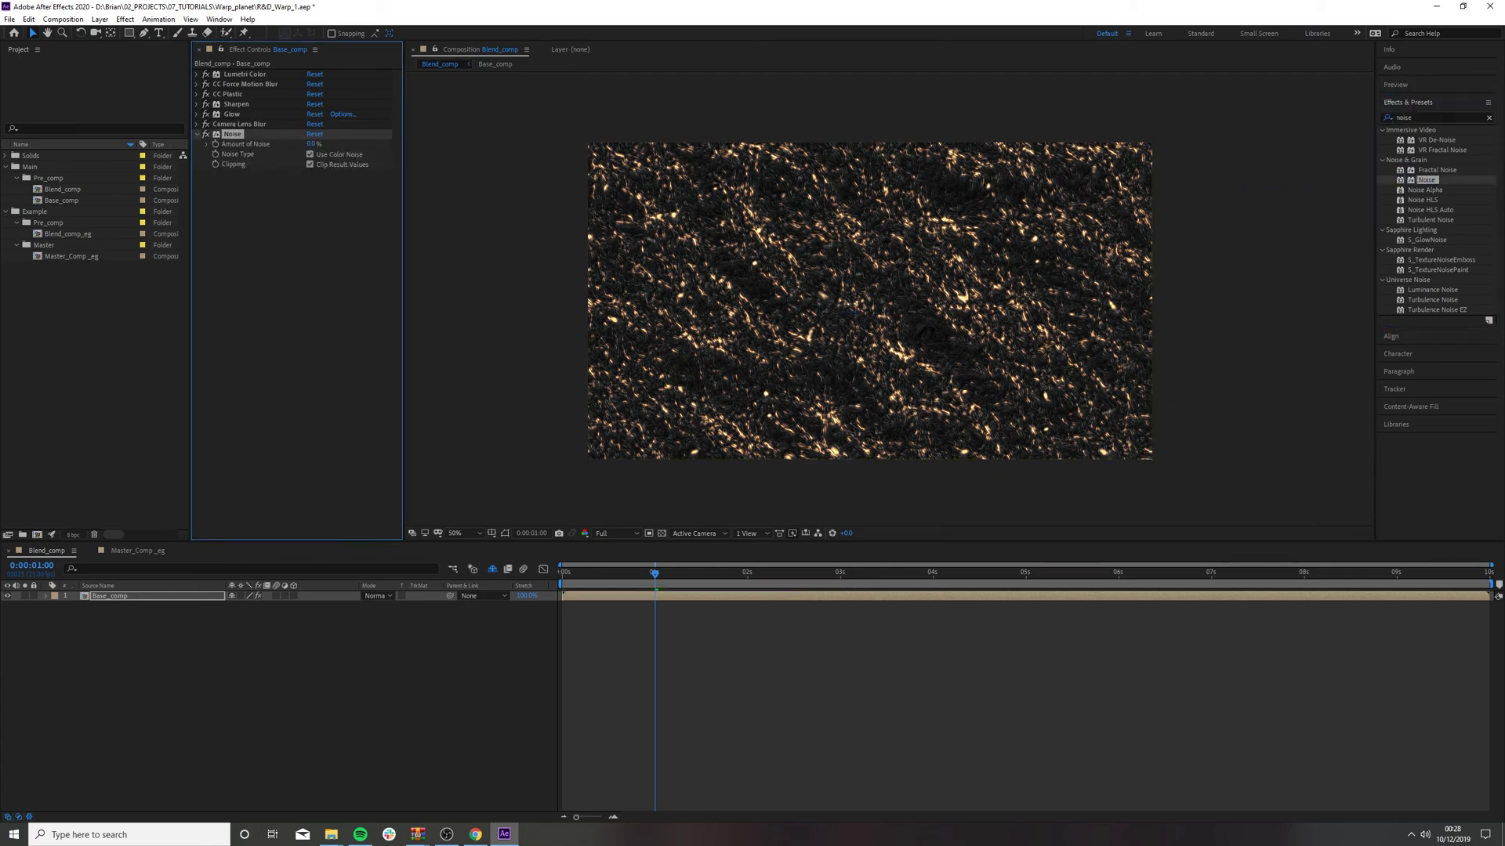
pyautogui.click(312, 143)
pyautogui.write('12')
pyautogui.click(310, 155)
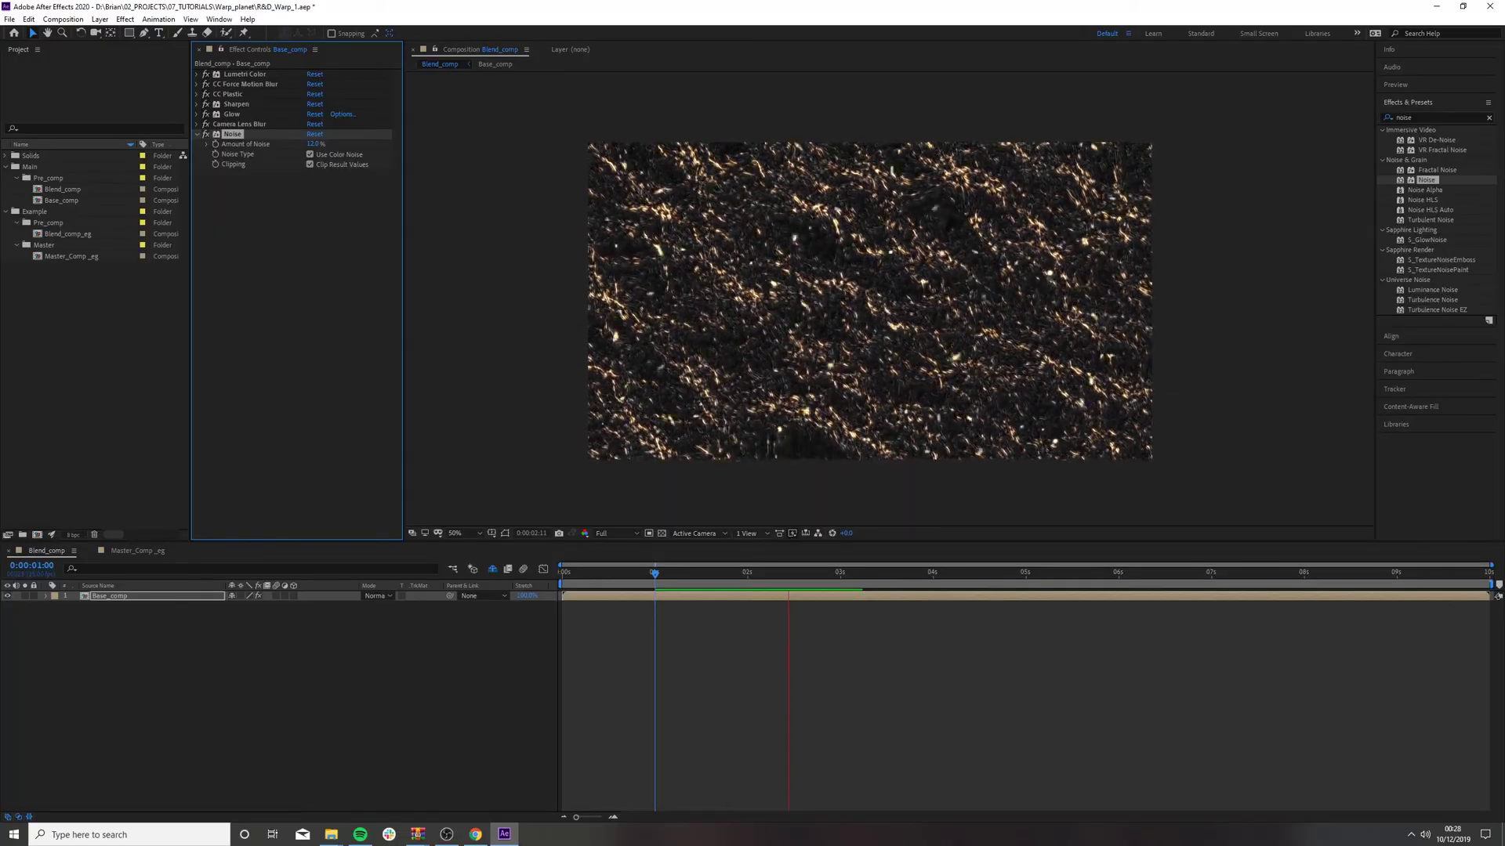
# - Play Blend_comp from the first frame to check the noise over the moving surface
pyautogui.moveTo(655, 573); pyautogui.dragTo(569, 573)
pyautogui.press('space')
pyautogui.click(562, 573)
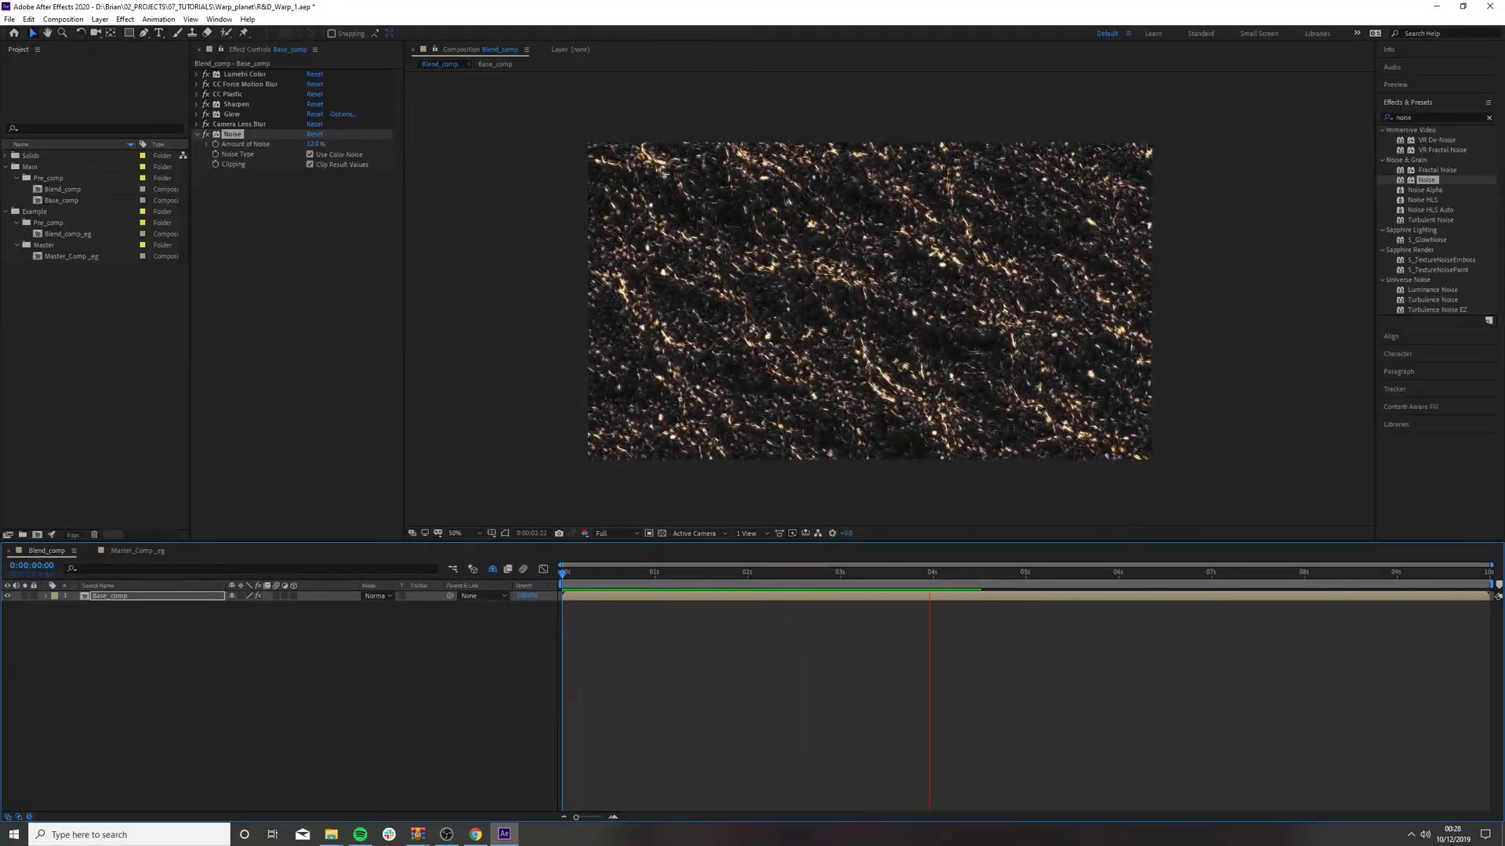
pyautogui.click(570, 574)
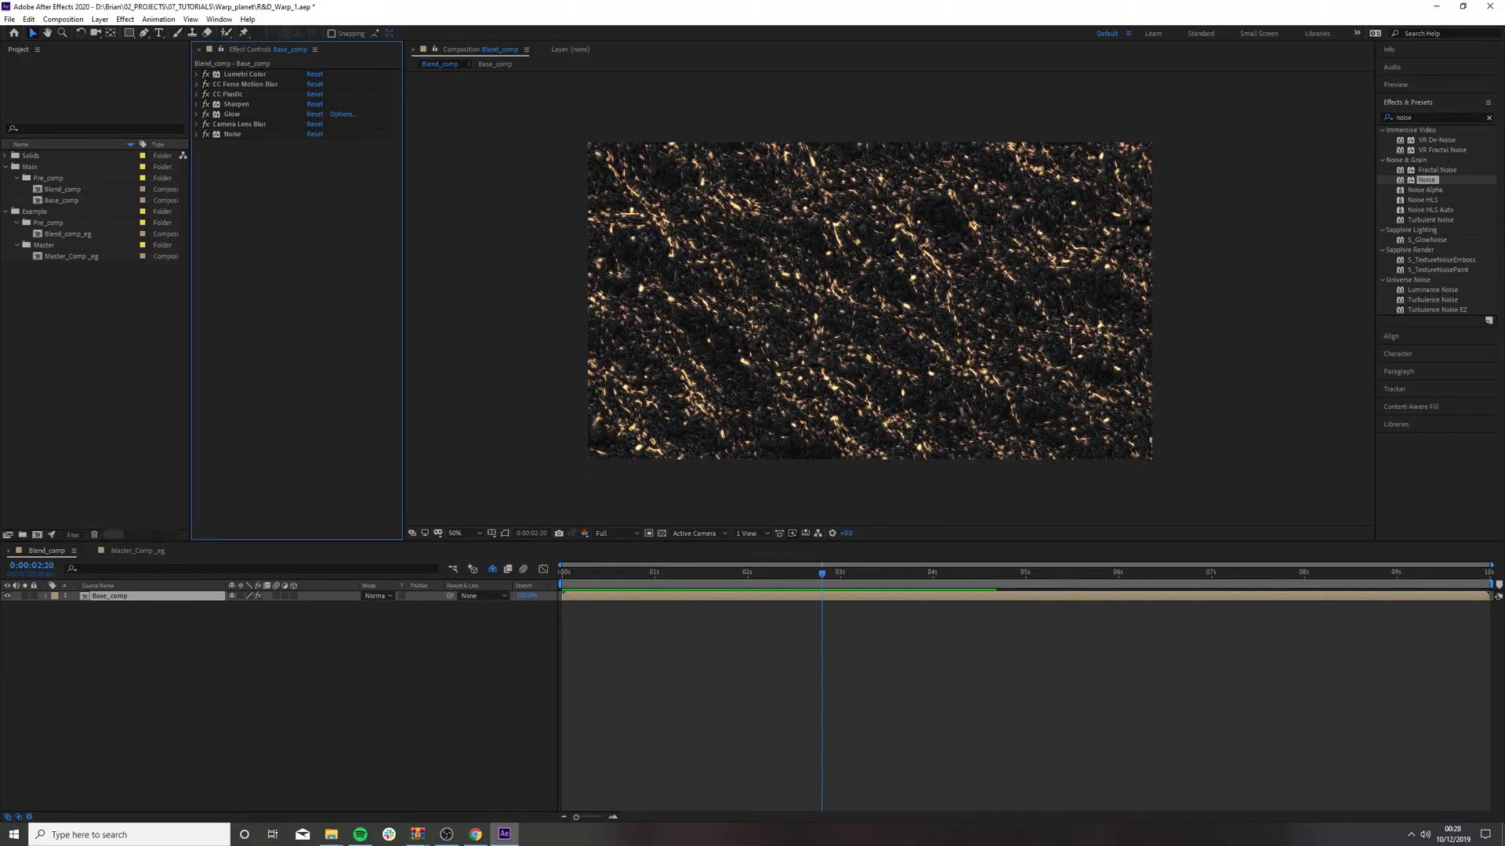
# - Expand Base_comp's Lumetri Color settings, try adjusting the basic correction values, and undo those adjustments
pyautogui.click(196, 74)
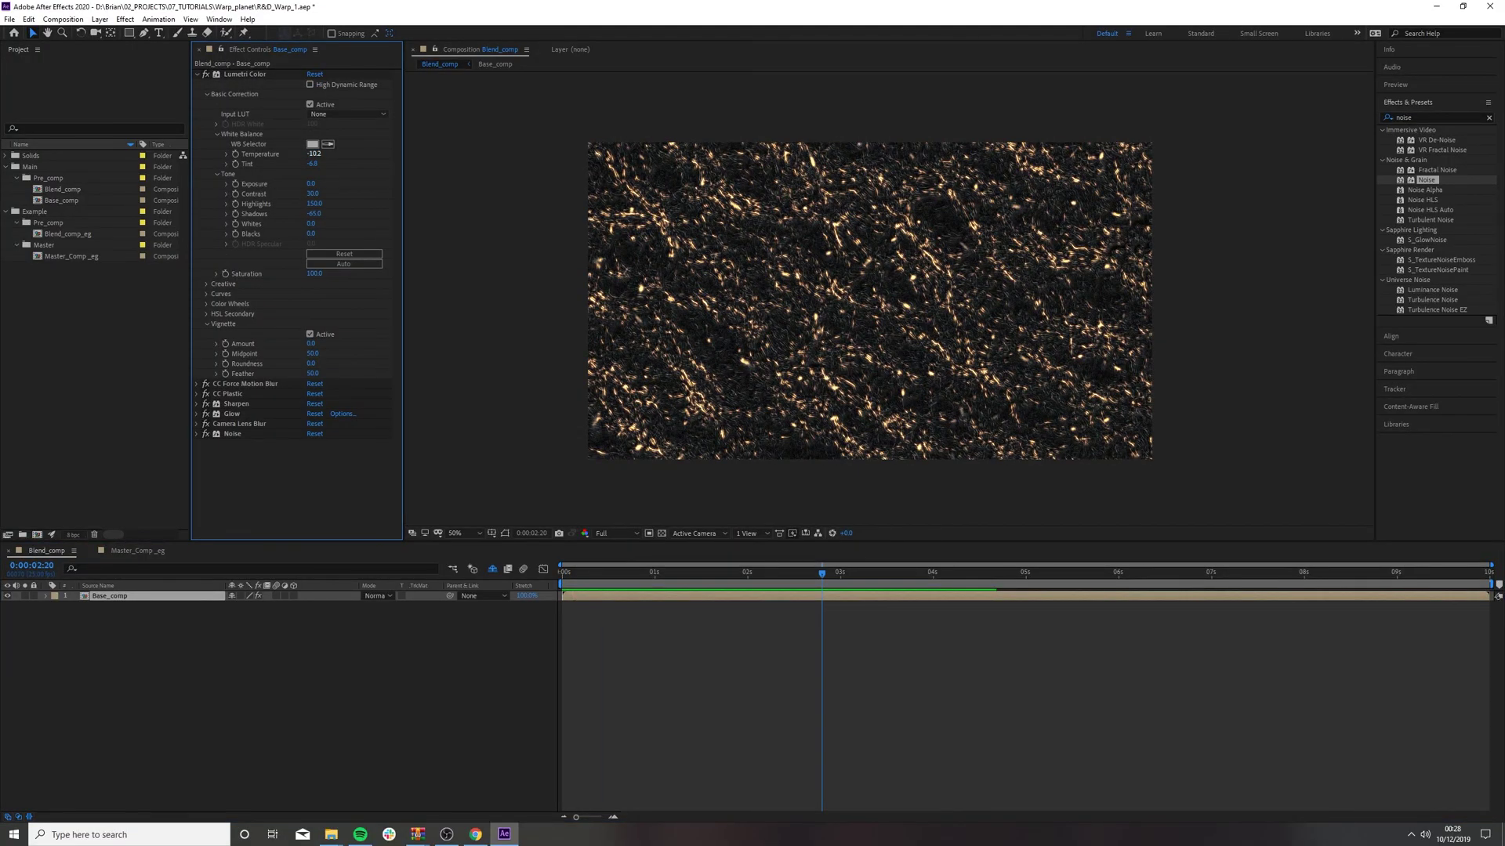
pyautogui.moveTo(314, 154); pyautogui.dragTo(298, 214)
pyautogui.hotkey('ctrl', 'z')
pyautogui.hotkey('ctrl', 'z')
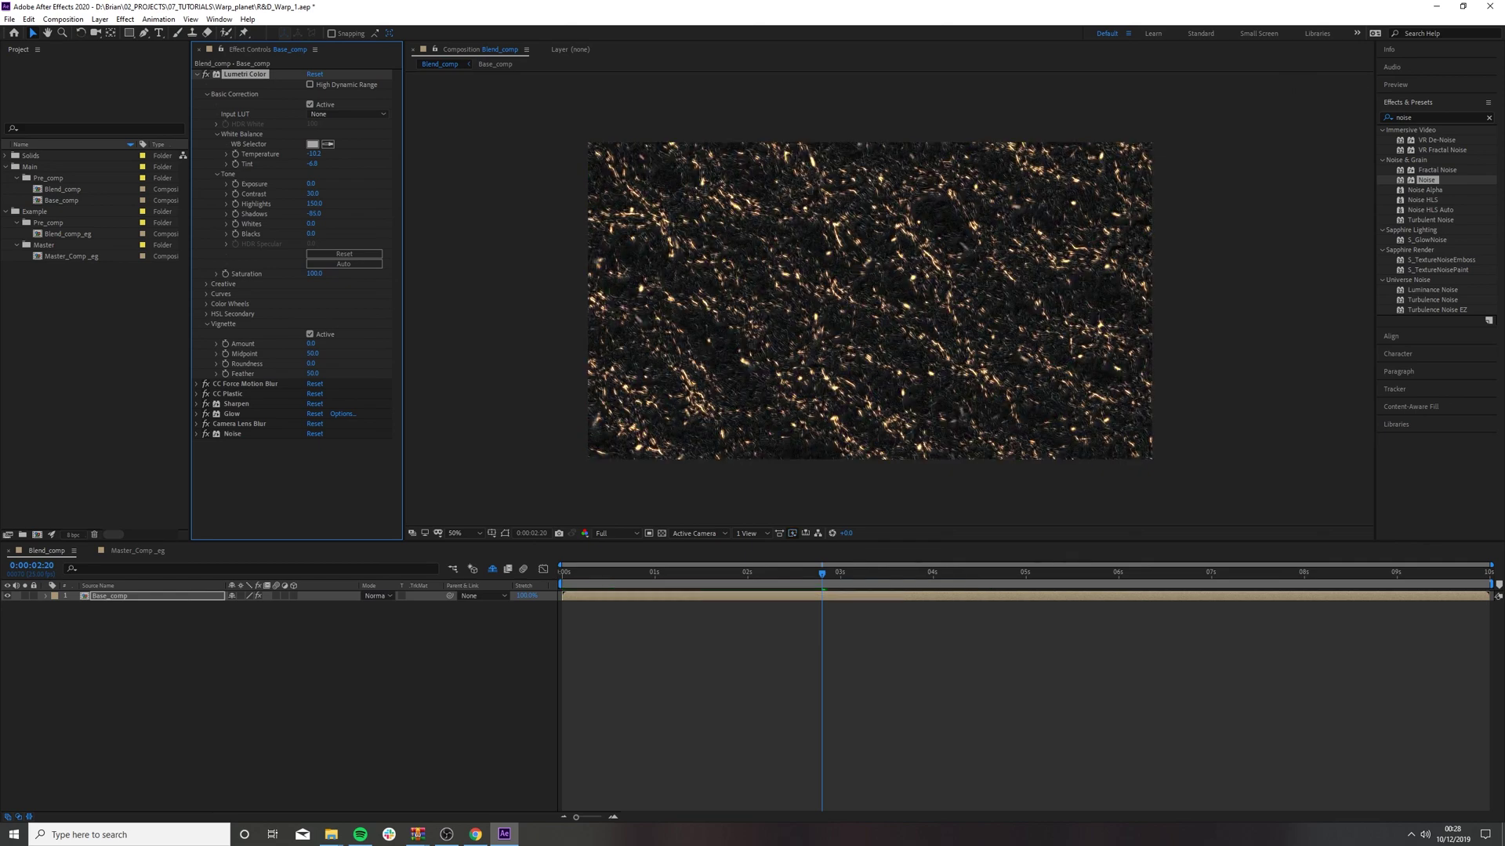
pyautogui.hotkey('ctrl', 'z')
# - Try several Input LUTs in Lumetri Color, including ALEXA_Default_LogC2Rec709 and Phantom_Rec709_Gamma, and return the Input LUT to None
pyautogui.click(346, 114)
pyautogui.click(360, 168)
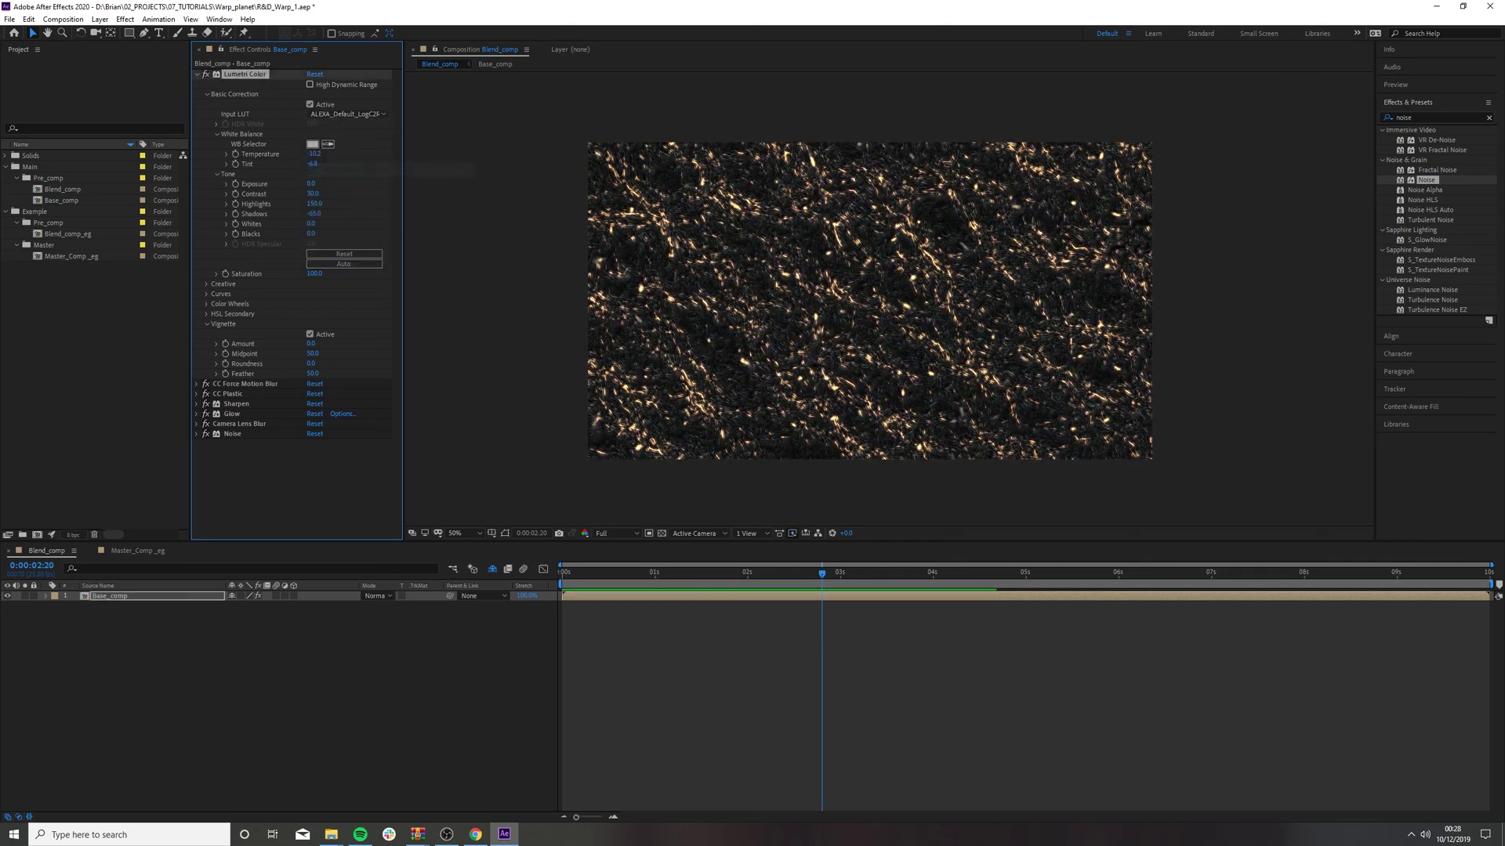
pyautogui.click(347, 114)
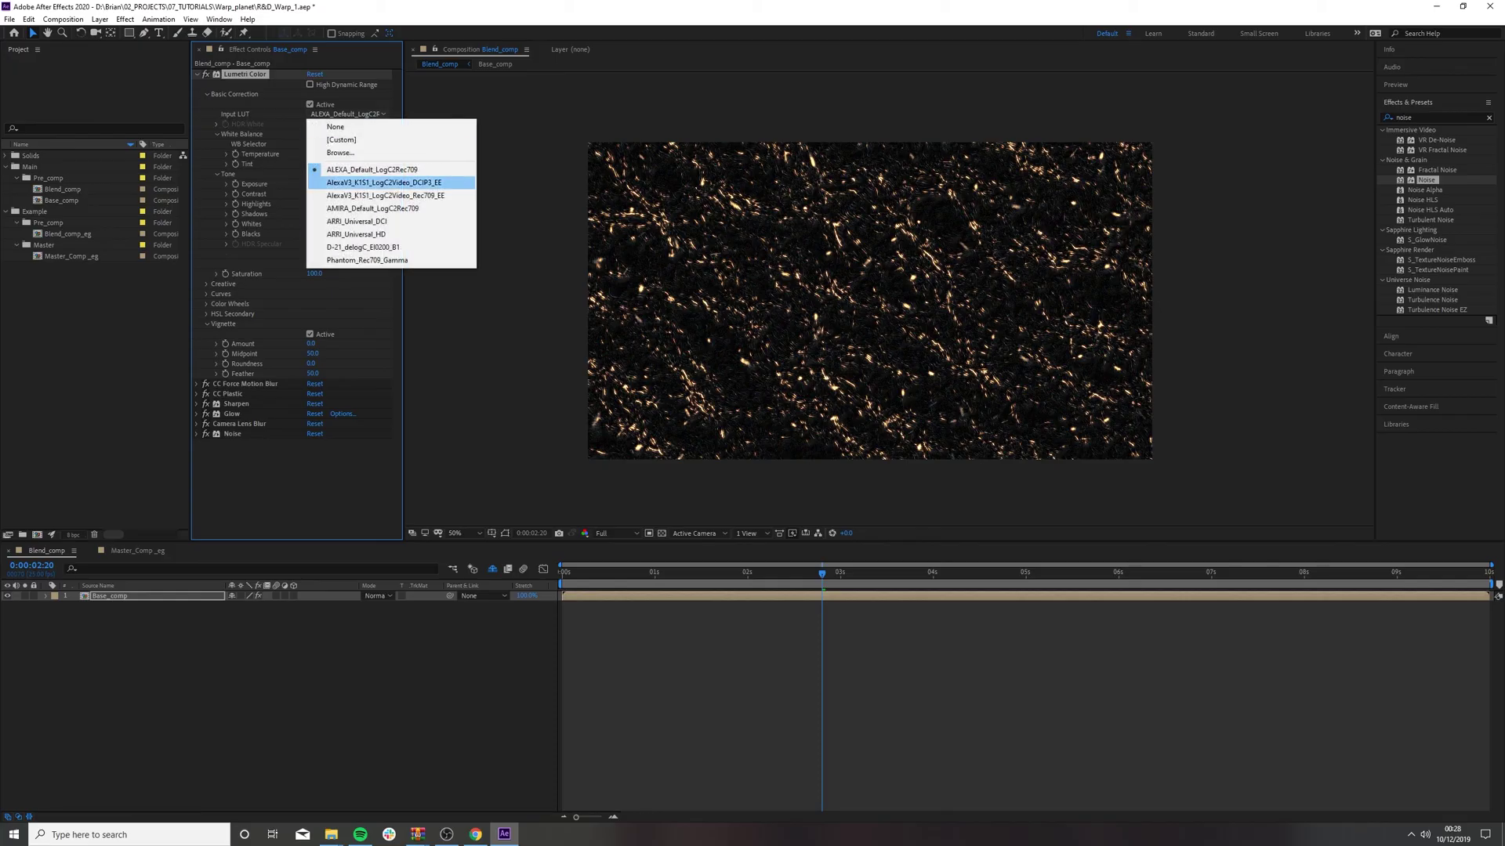
pyautogui.click(376, 192)
pyautogui.click(347, 114)
pyautogui.click(376, 247)
pyautogui.click(347, 114)
pyautogui.click(376, 261)
pyautogui.click(348, 114)
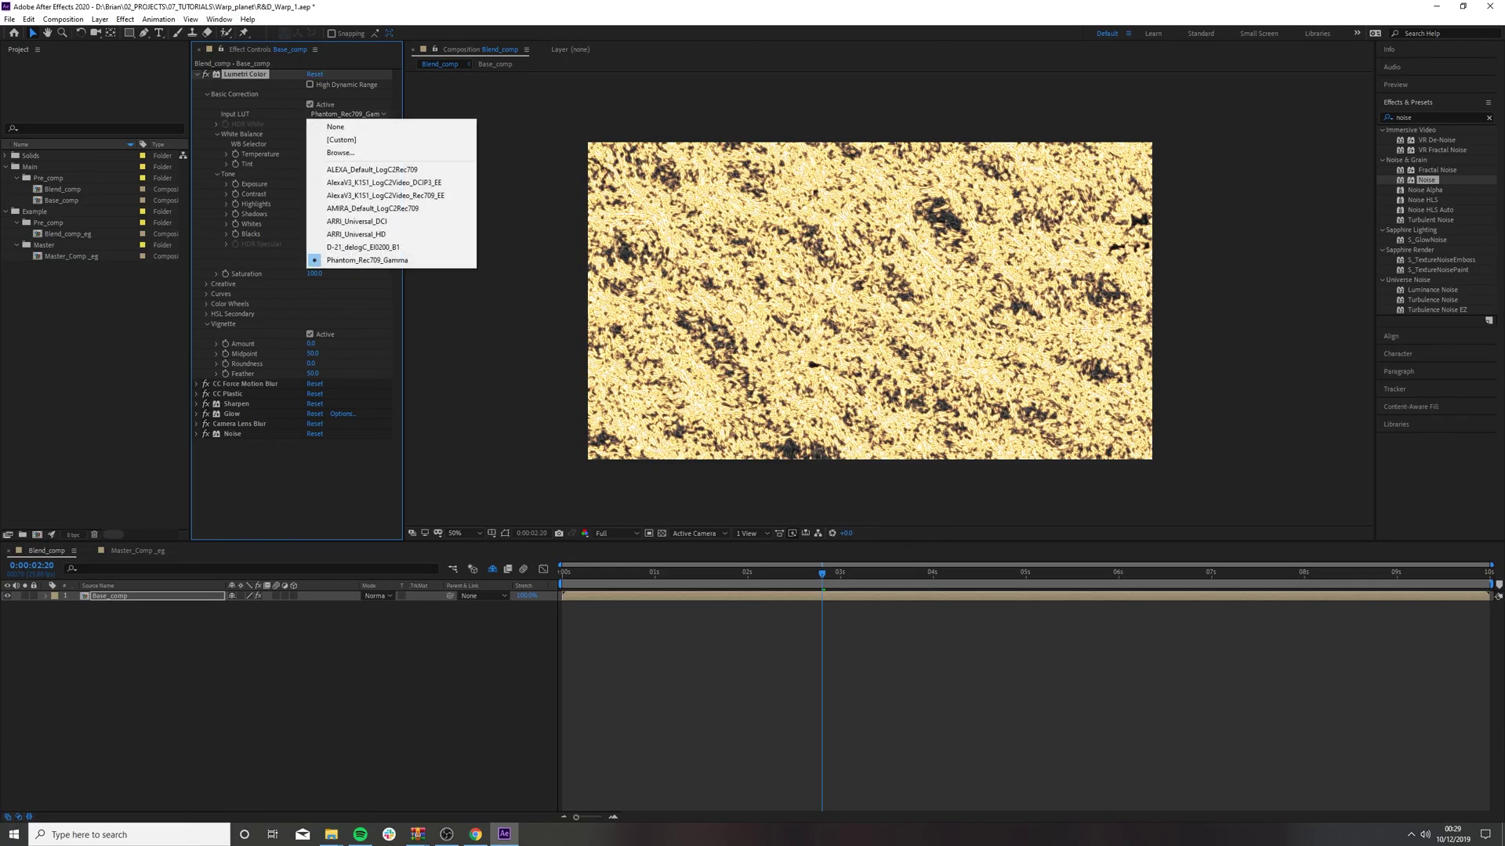
pyautogui.click(372, 170)
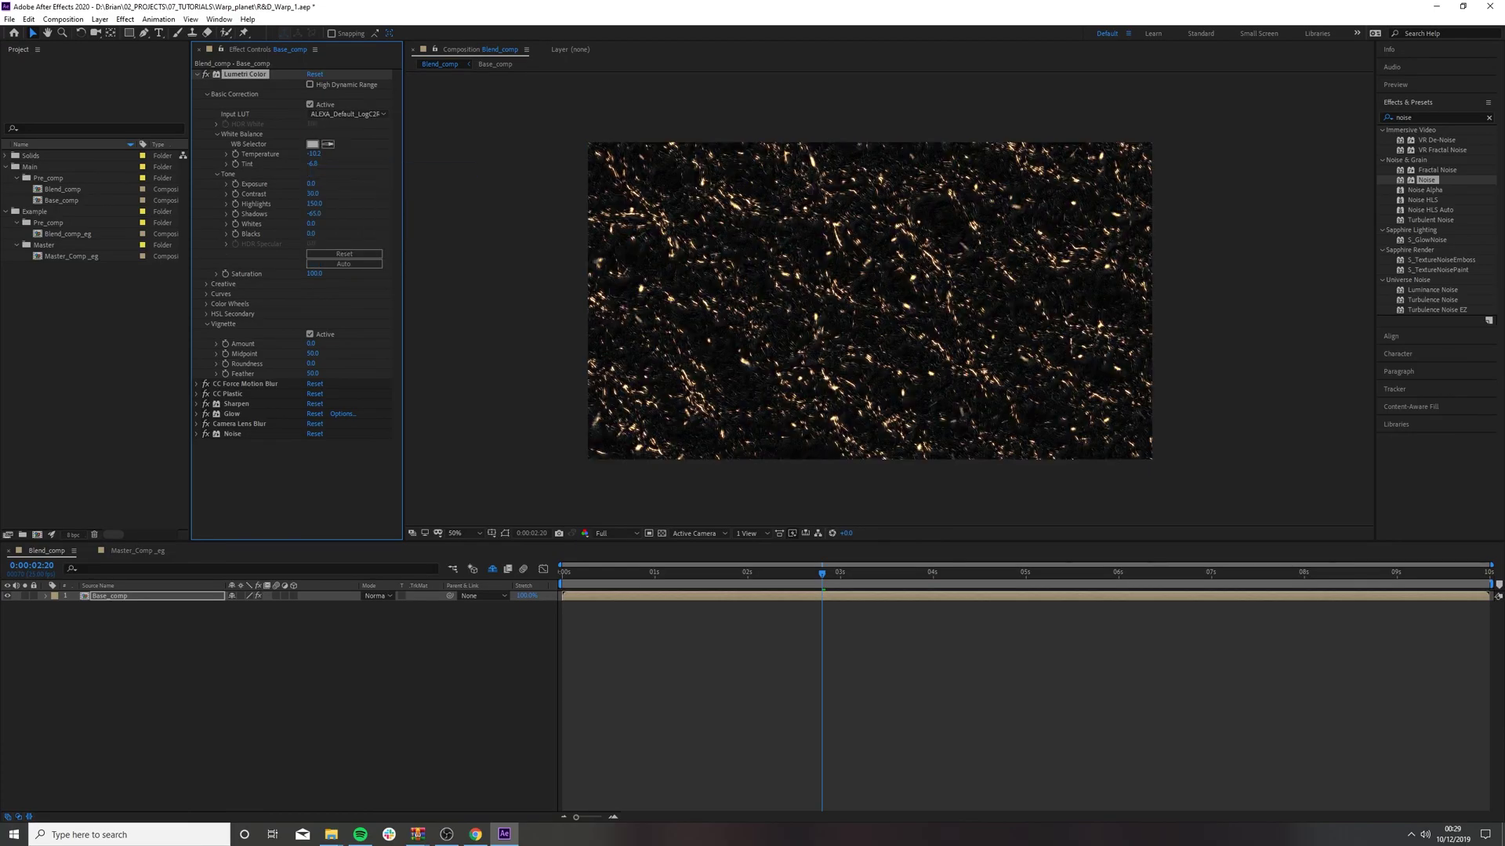
pyautogui.click(347, 114)
pyautogui.click(329, 124)
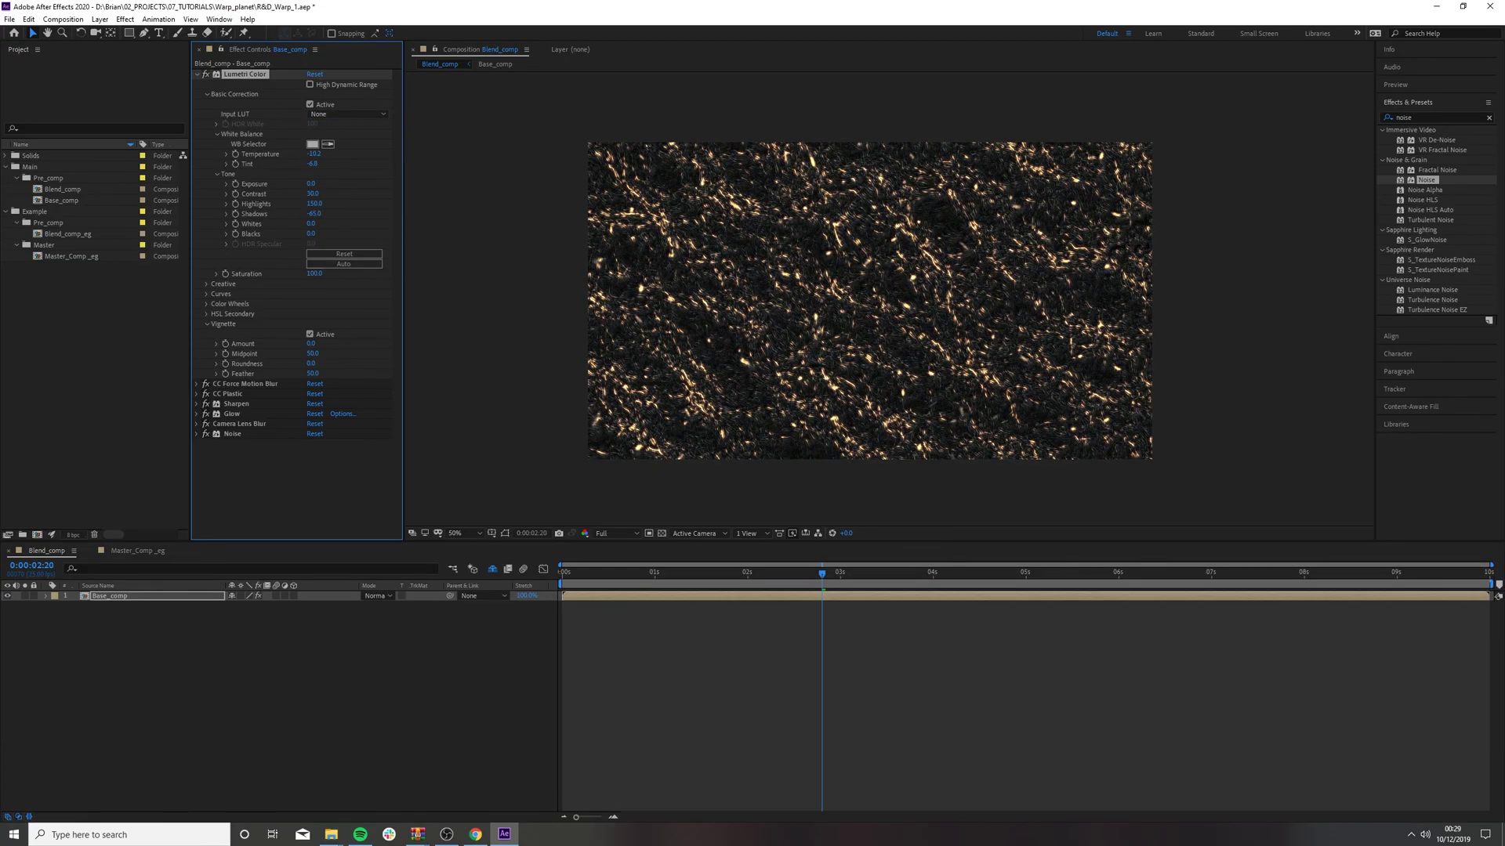